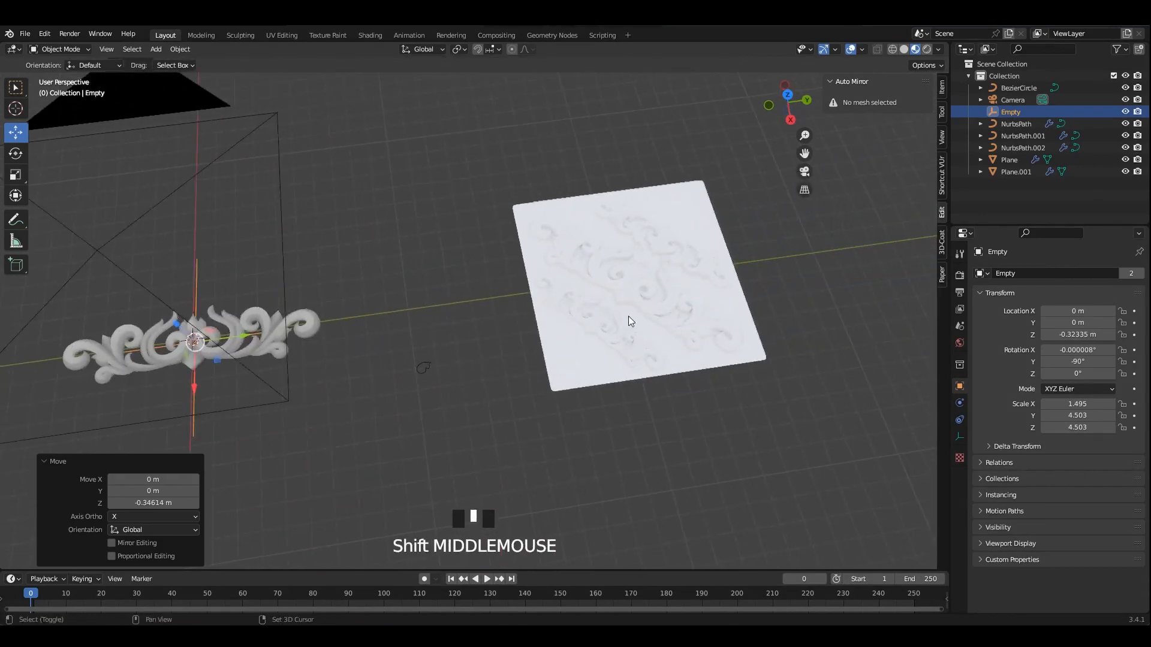
- Review the carved panel in solid shading and the rendered image of the ornament, and return to the layout workspace
scroll(471, 332, "up", 1, "shift")
left_click(904, 49)
left_click(480, 324)
key("grave")
middle_click_drag(441, 252, 509, 285)
left_click(451, 36)
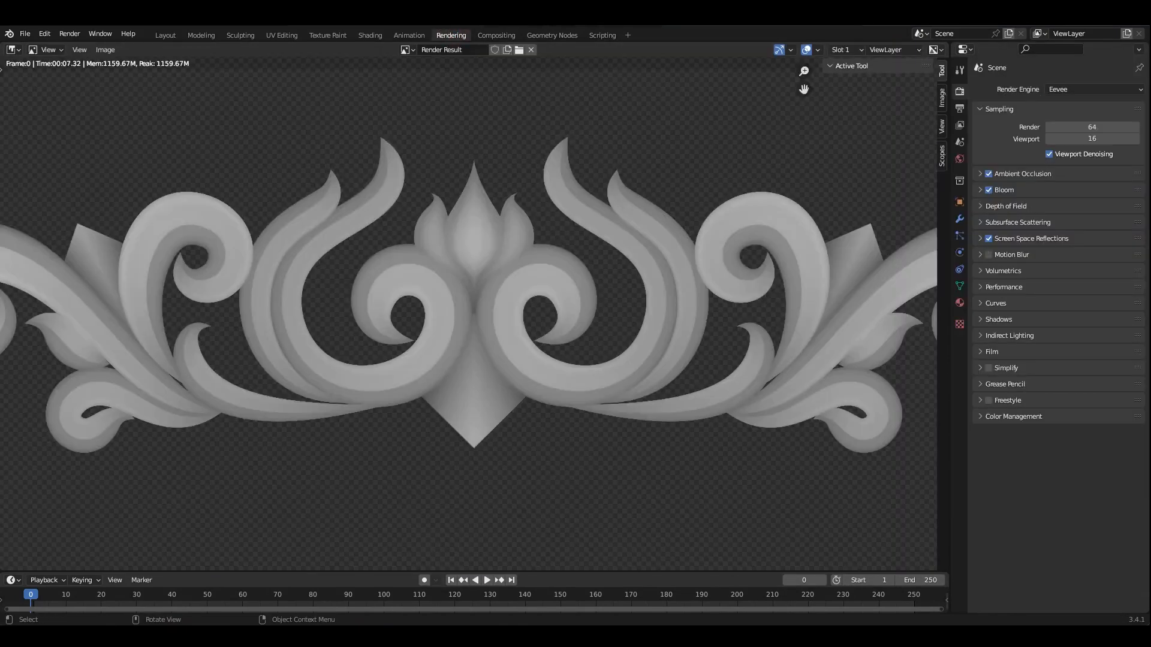
left_click(400, 50)
left_click(427, 69)
scroll(531, 208, "down", 1)
middle_click_drag(531, 208, 603, 272)
left_click(164, 37)
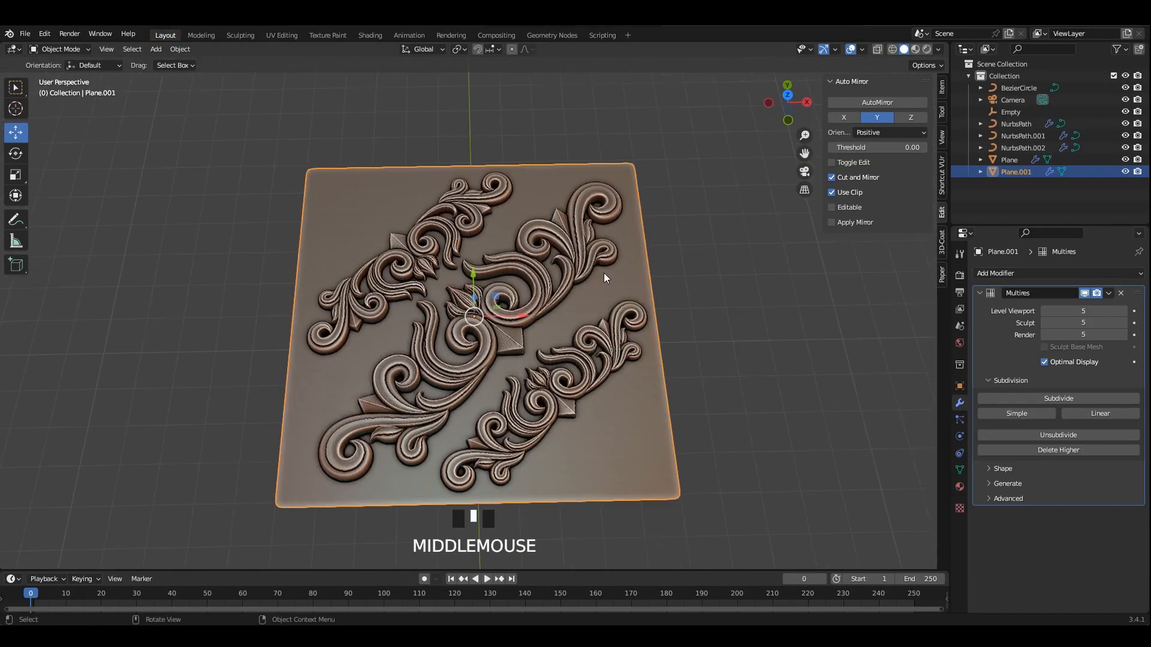
- Hide every object except the carved plane and switch to the sculpting workspace
left_click(586, 278)
key("g")
right_click(604, 283)
key("shift+h")
left_click(240, 35)
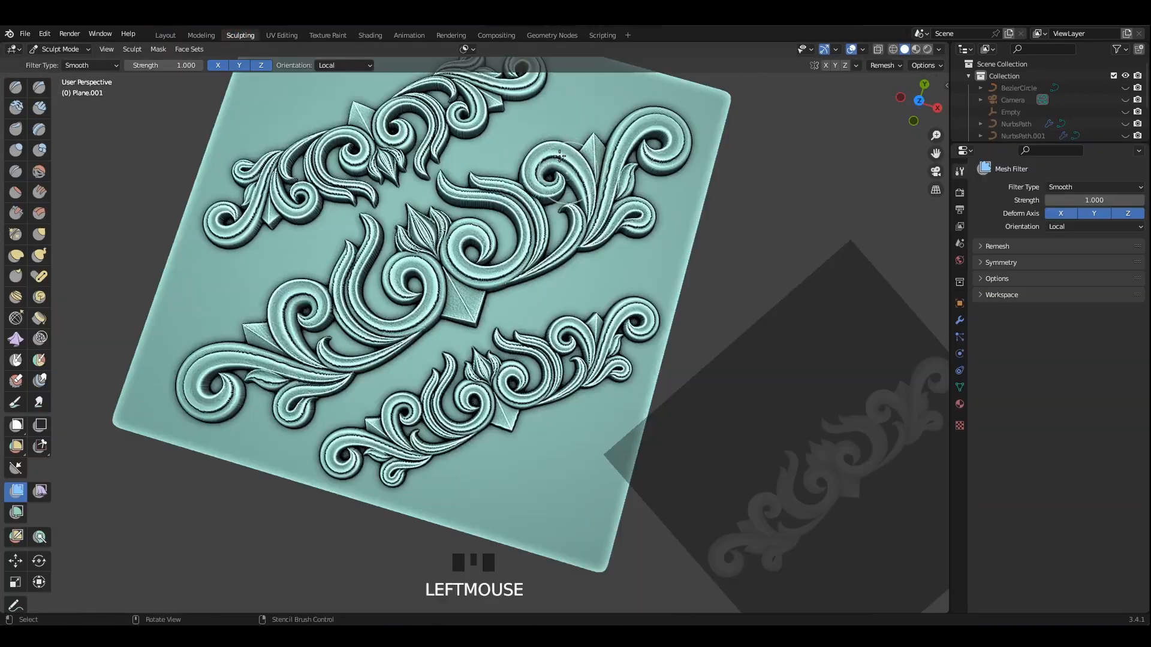
- In top view, place the ornament stencil near the plane's upper-left corner and stamp it with the Draw brush
middle_click_drag(806, 331, 814, 341)
right_click_drag(517, 239, 324, 192)
mouse_move(384, 288)
middle_mouse_down("alt")
mouse_move(384, 215)
mouse_move(383, 287)
middle_mouse_up("alt")
middle_click_drag(383, 180, 515, 316, "shift")
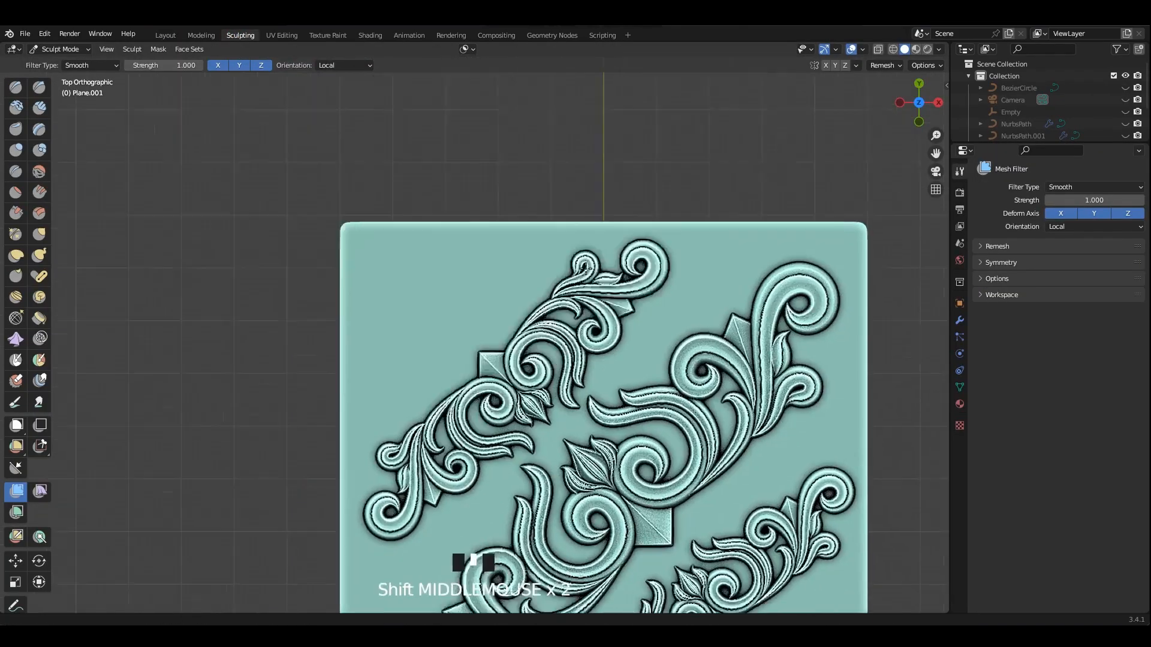
scroll(510, 276, "up", 1)
mouse_move(510, 263)
right_mouse_down()
mouse_move(628, 253)
mouse_move(616, 267)
mouse_move(520, 284)
right_mouse_up()
scroll(587, 268, "up", 1)
left_click(16, 88)
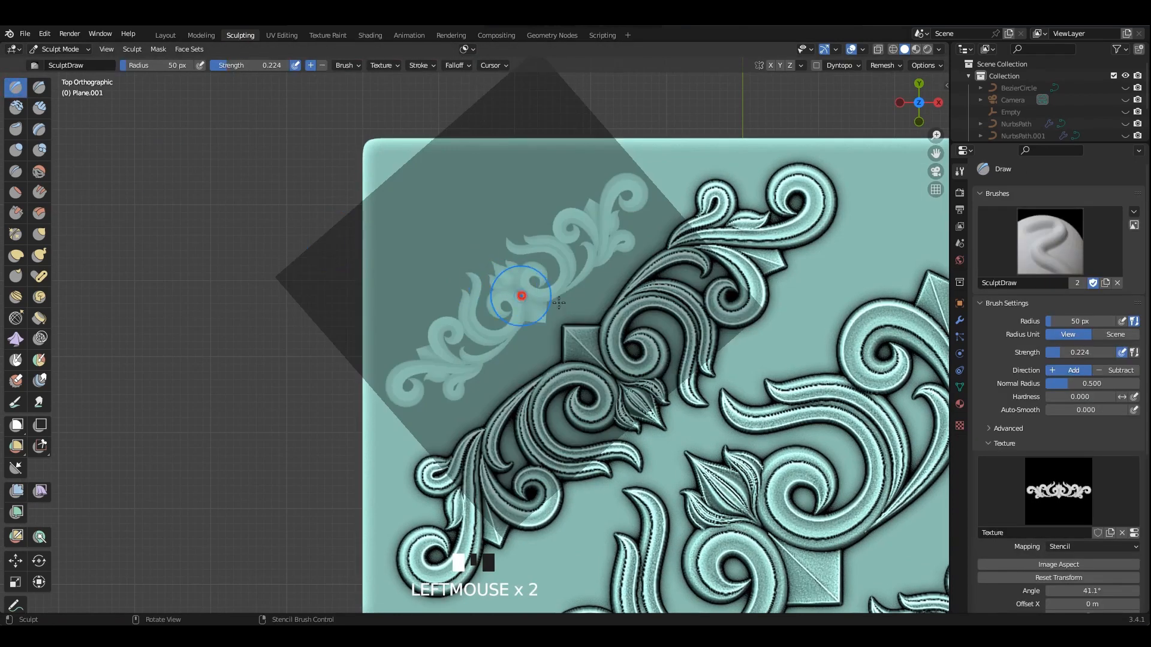
left_click_drag(519, 294, 788, 340)
- Enlarge the stencil, rotate it to 313° and sculpt part of the ornament into the plane's upper-left corner
mouse_move(628, 306)
right_mouse_down()
mouse_move(563, 262)
mouse_move(508, 246)
right_mouse_up()
mouse_move(569, 249)
right_mouse_down("ctrl")
mouse_move(540, 311)
mouse_move(414, 324)
right_mouse_up("ctrl")
right_click_drag(460, 211, 503, 239, "shift")
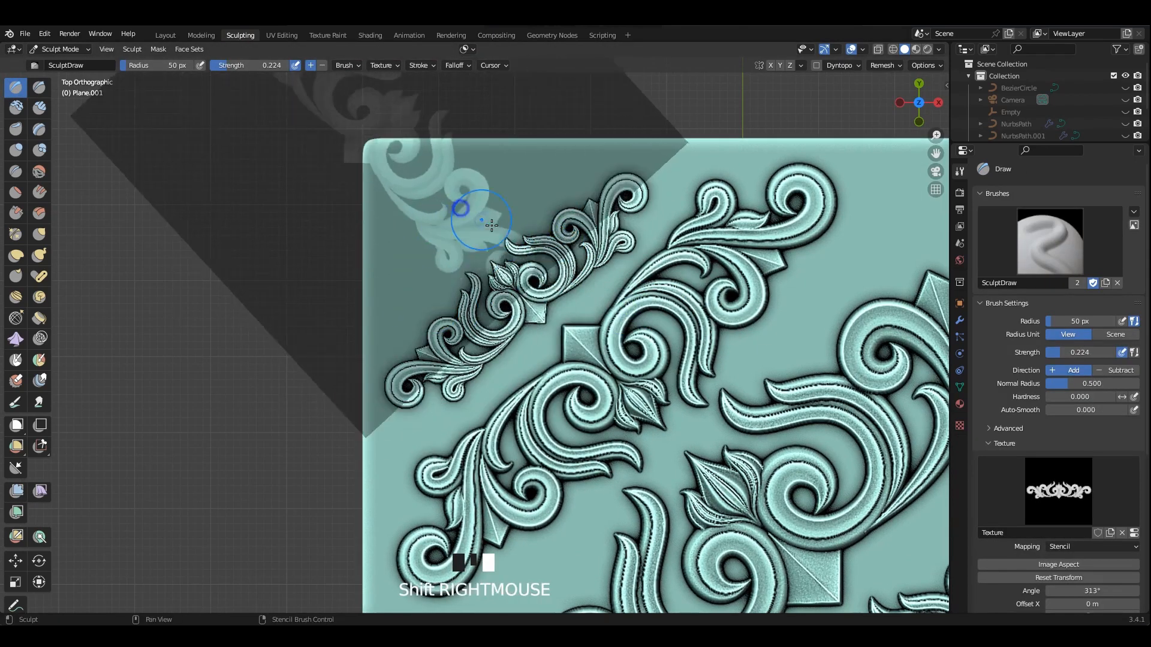
right_click_drag(575, 258, 507, 217)
mouse_move(507, 217)
right_mouse_down("shift")
mouse_move(513, 233)
mouse_move(486, 181)
right_mouse_up("shift")
right_click_drag(486, 181, 519, 225)
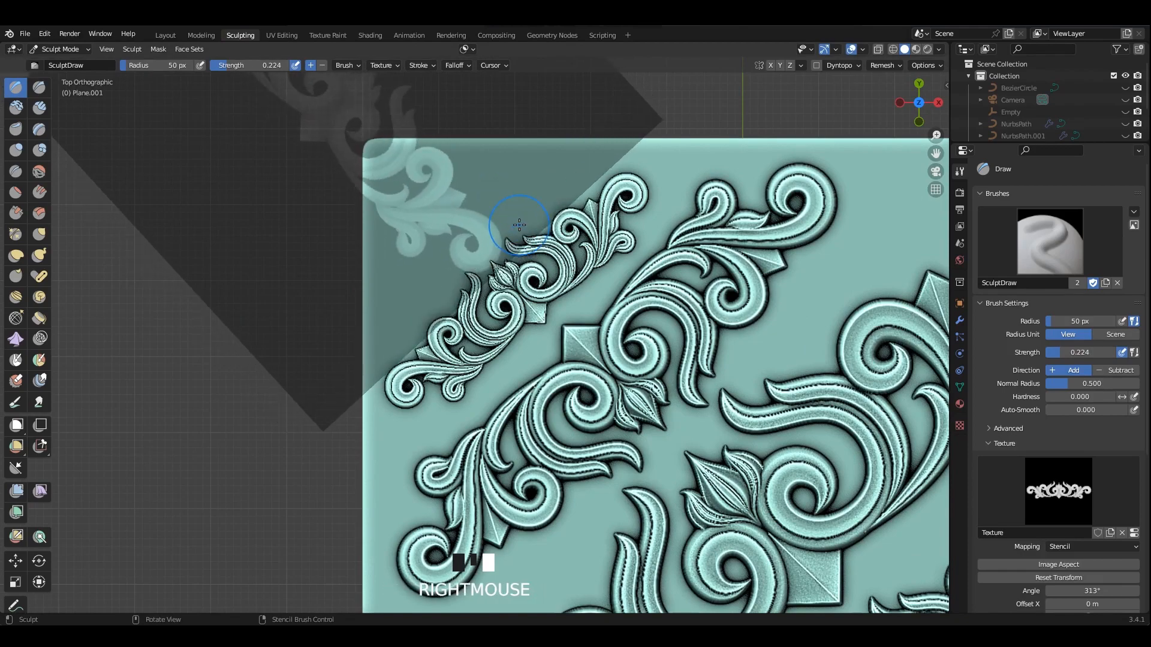
left_click_drag(408, 179, 498, 239)
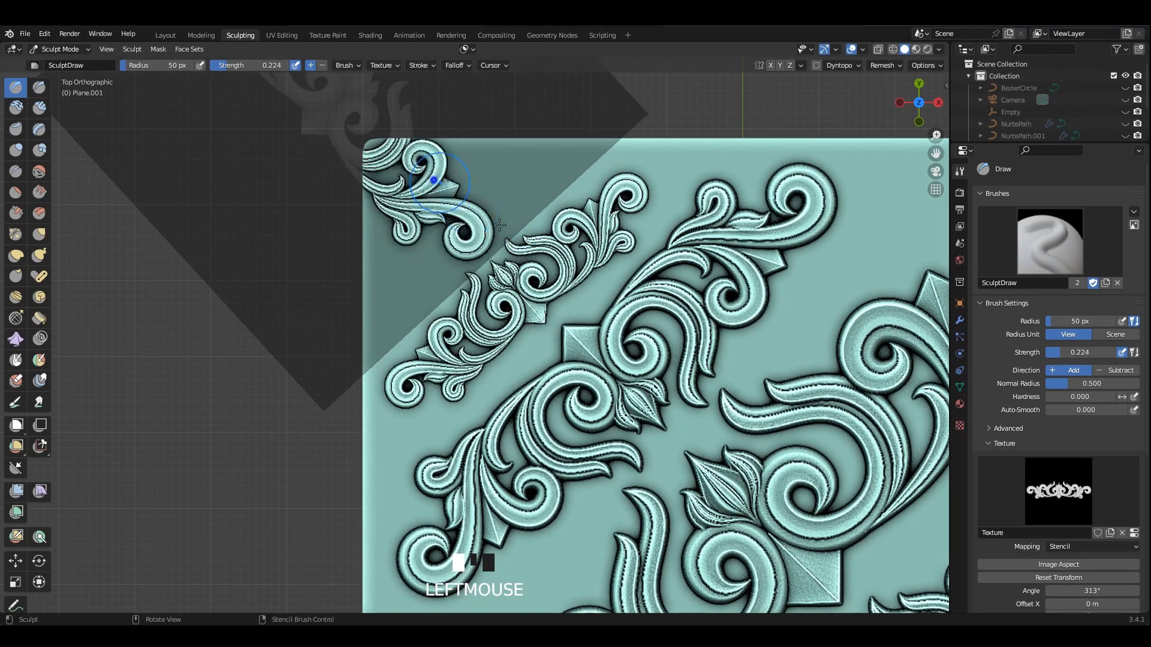
- Rotate the stencil to 44.9° and sculpt the ornament across the plane's lower-right corner
middle_click_drag(516, 413, 568, 328)
right_click_drag(506, 257, 648, 378)
middle_click_drag(654, 384, 551, 232, "shift")
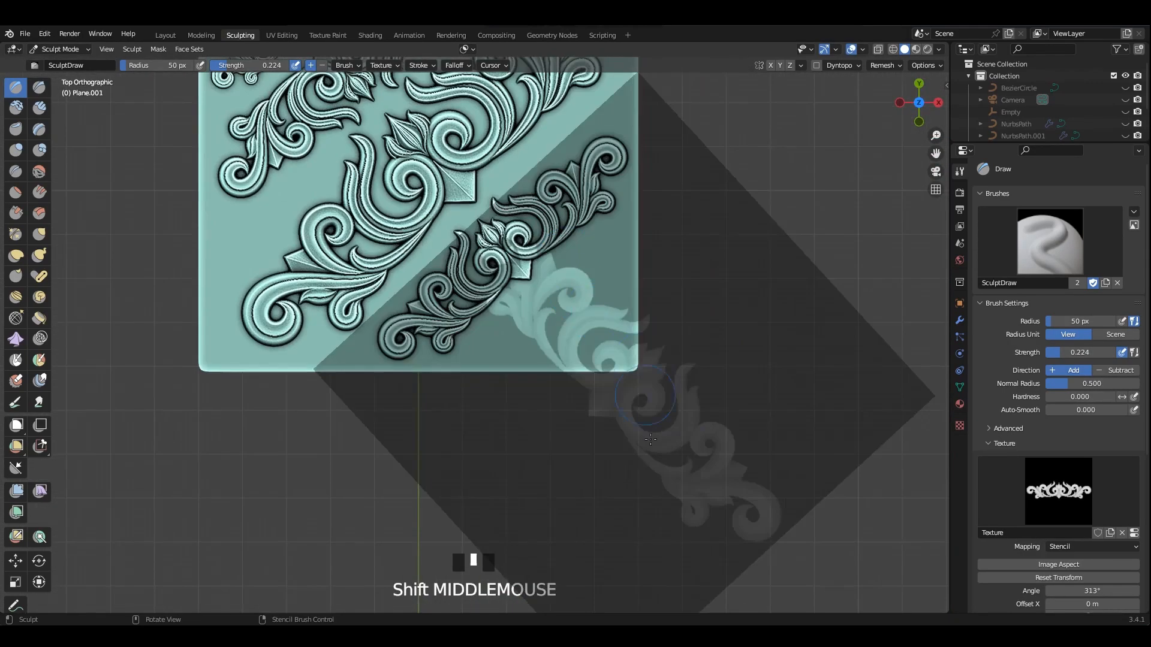
right_click_drag(707, 402, 662, 249, "ctrl")
scroll(631, 303, "up", 2)
mouse_move(657, 354)
right_mouse_down()
mouse_move(630, 304)
mouse_move(688, 295)
mouse_move(665, 309)
mouse_move(711, 321)
mouse_move(637, 376)
mouse_move(673, 334)
mouse_move(696, 335)
right_mouse_up()
right_click_drag(686, 334, 671, 329)
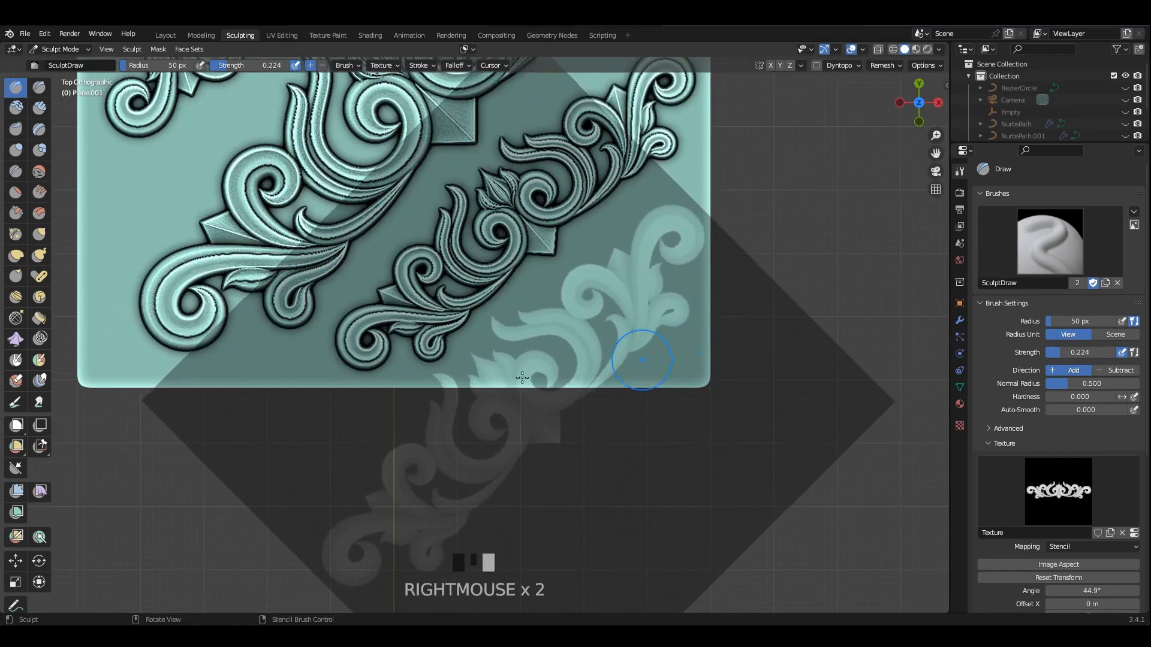
mouse_move(473, 373)
left_mouse_down()
mouse_move(623, 318)
mouse_move(888, 449)
left_mouse_up()
- Rotate the stencil to 10° and sculpt part of the ornament onto the plane's left edge, near the lower corner
right_click_drag(608, 383, 714, 380)
scroll(713, 379, "down", 5)
middle_click_drag(467, 252, 637, 222, "shift")
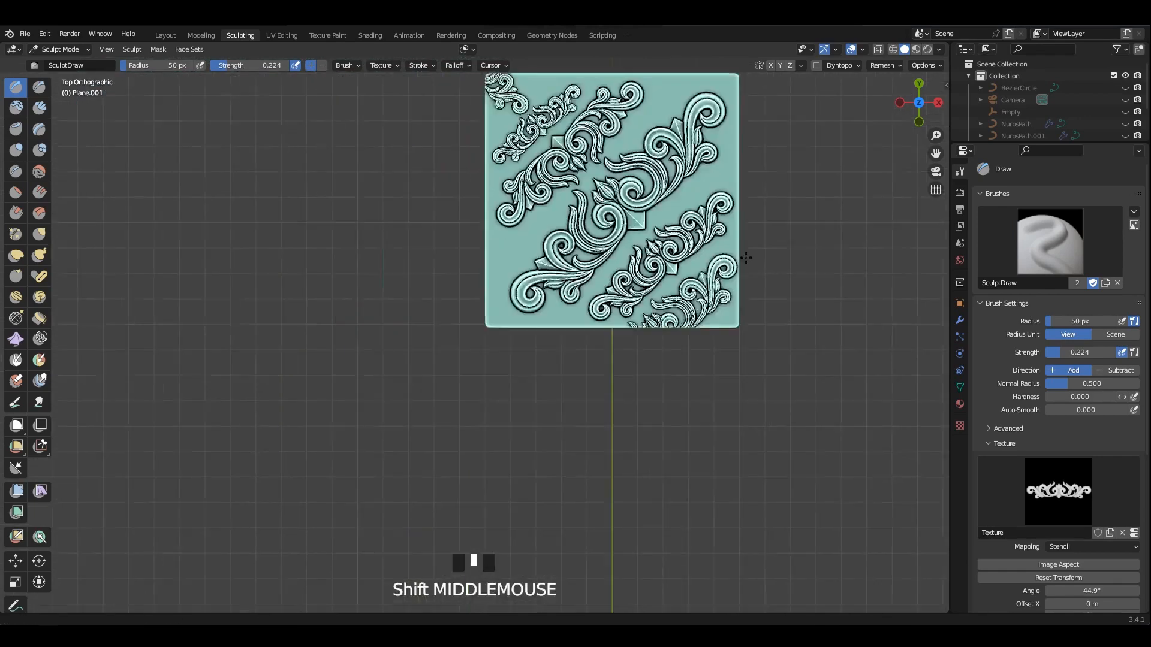
right_click_drag(637, 222, 513, 230)
scroll(539, 251, "up", 3)
middle_click_drag(677, 264, 675, 305, "shift")
right_click_drag(680, 306, 523, 295)
mouse_move(524, 295)
right_mouse_down("ctrl")
mouse_move(542, 318)
mouse_move(533, 293)
right_mouse_up("ctrl")
mouse_move(534, 292)
left_mouse_down()
mouse_move(520, 237)
mouse_move(540, 240)
left_mouse_up()
scroll(539, 258, "down", 4)
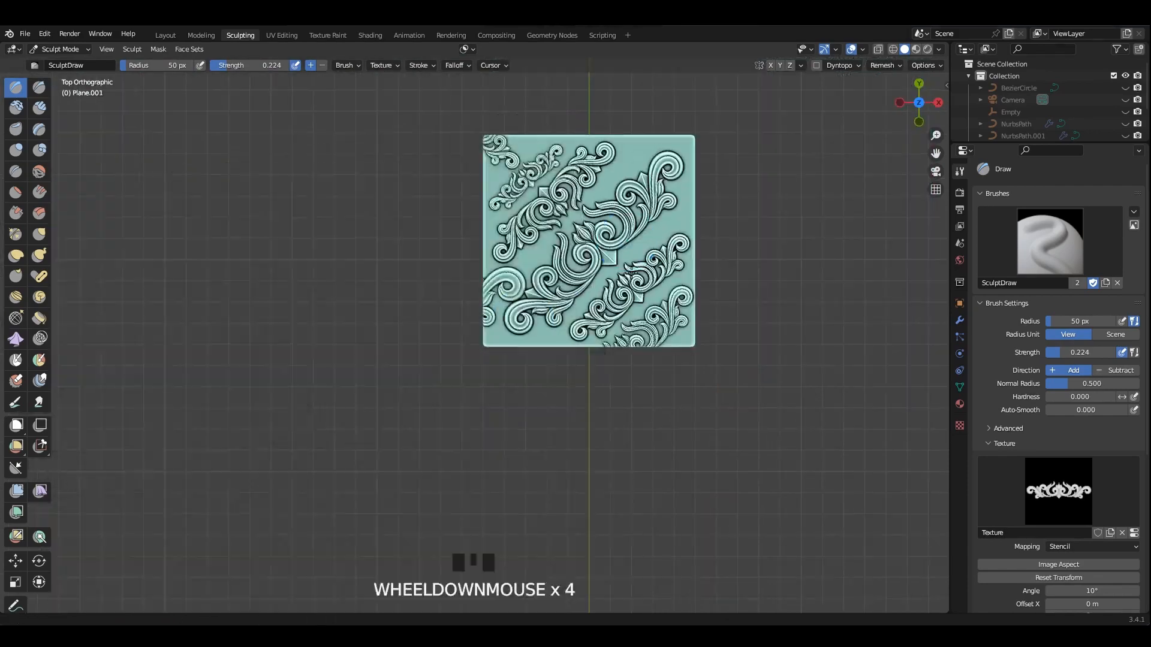
- Return to the layout workspace, deselect everything and inspect the sculpted panel
middle_click_drag(569, 251, 538, 285, "shift")
scroll(538, 284, "up", 1, "shift")
left_click(178, 36)
scroll(560, 309, "up", 2)
key("alt+a")
scroll(599, 281, "up", 3, "shift")
mouse_move(655, 256)
middle_mouse_down("shift")
mouse_move(538, 299)
mouse_move(571, 294)
mouse_move(456, 308)
mouse_move(581, 221)
middle_mouse_up("shift")
scroll(495, 301, "up", 2, "shift")
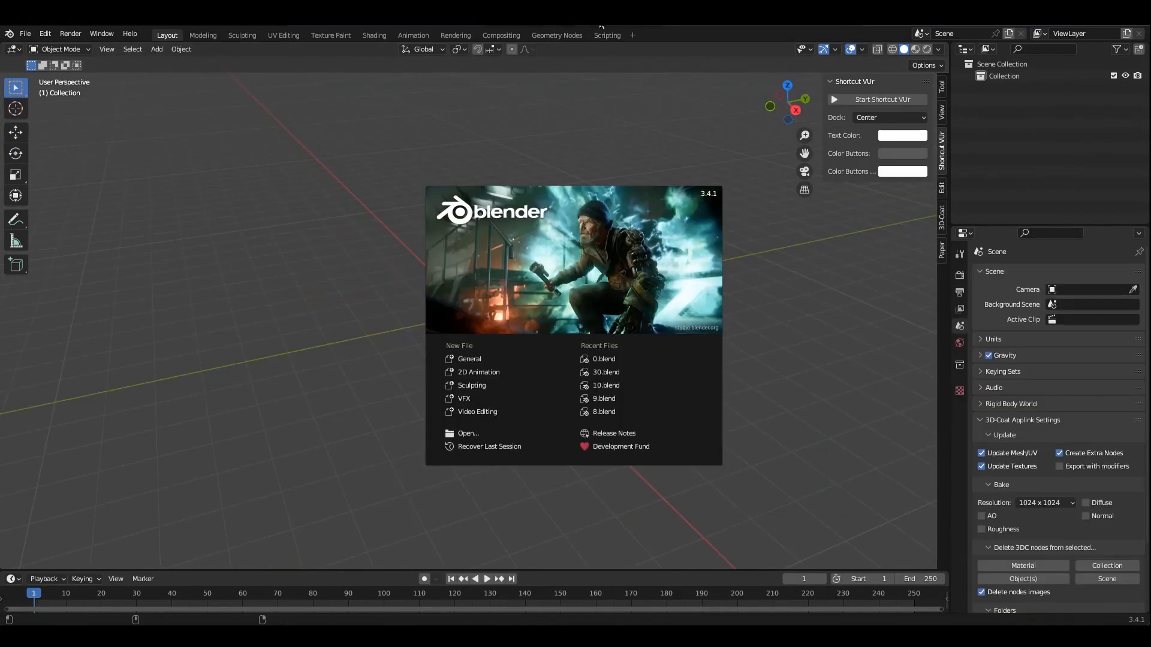
- Dismiss the splash screen, save the file as 1.blend and hide the sidebar
left_click(783, 289)
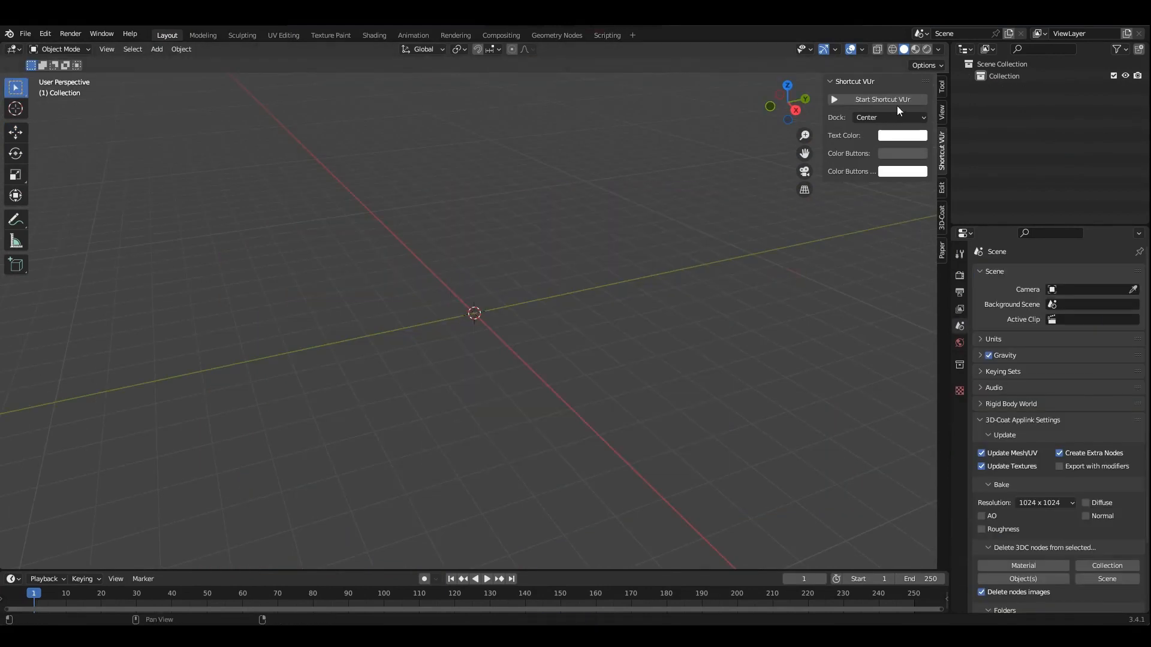
middle_click_drag(784, 288, 459, 225)
key("ctrl+s")
key("n")
- Add a path curve and, in edit mode, offset its points sideways from the origin along the Y axis
key("shift+a")
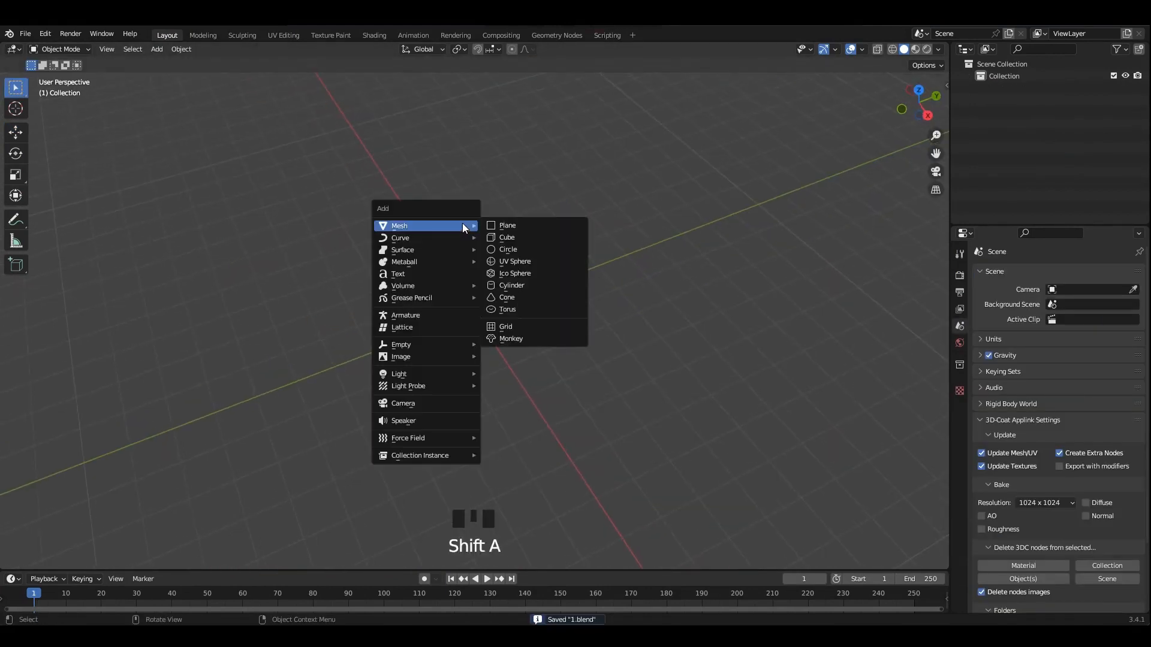
mouse_move(468, 239)
left_click(516, 293)
middle_click_drag(516, 293, 564, 300, "alt")
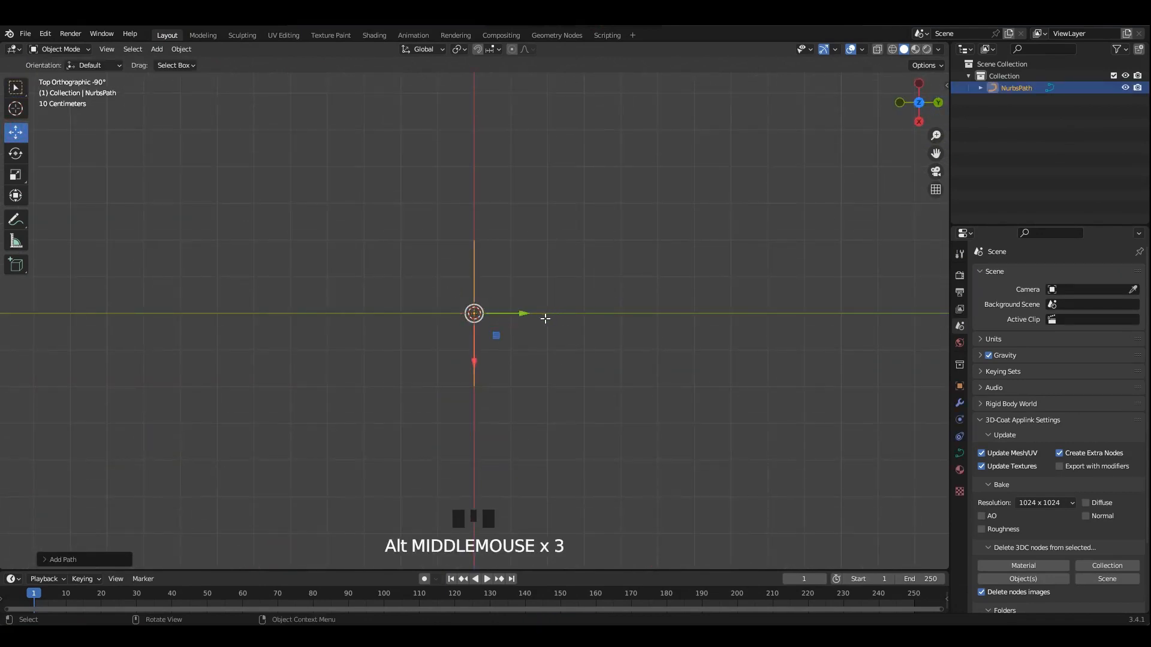
key("Tab")
key("Tab")
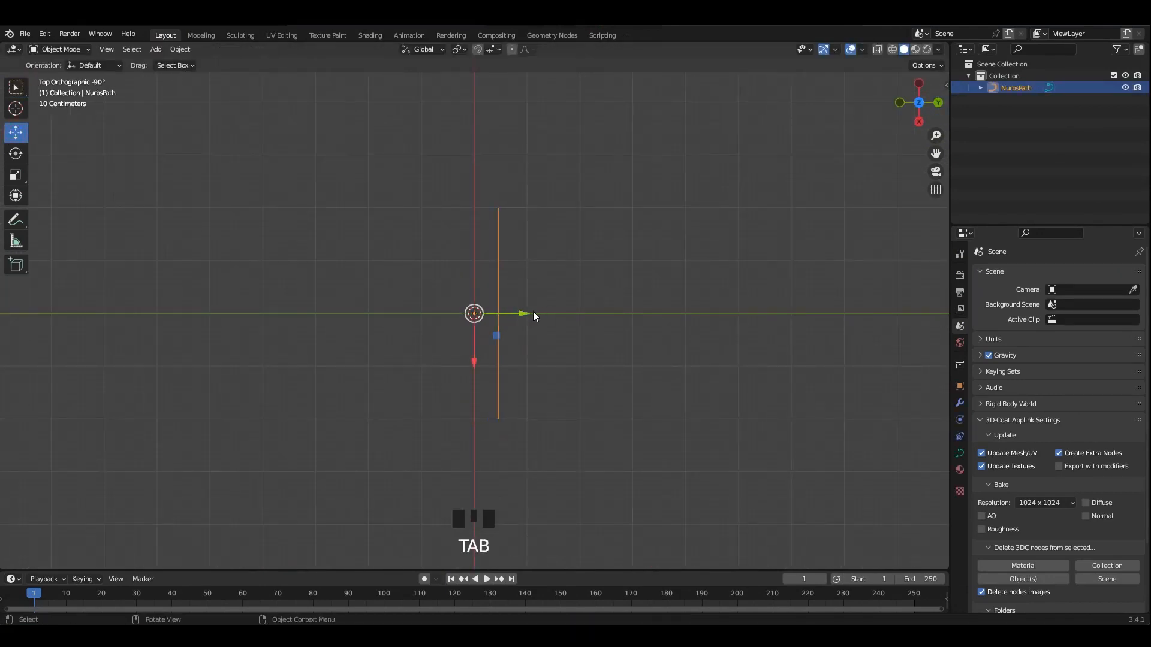
- Add a Mirror modifier to the path and set its axis to Y only
left_click(959, 404)
left_click(1019, 272)
left_click(952, 386)
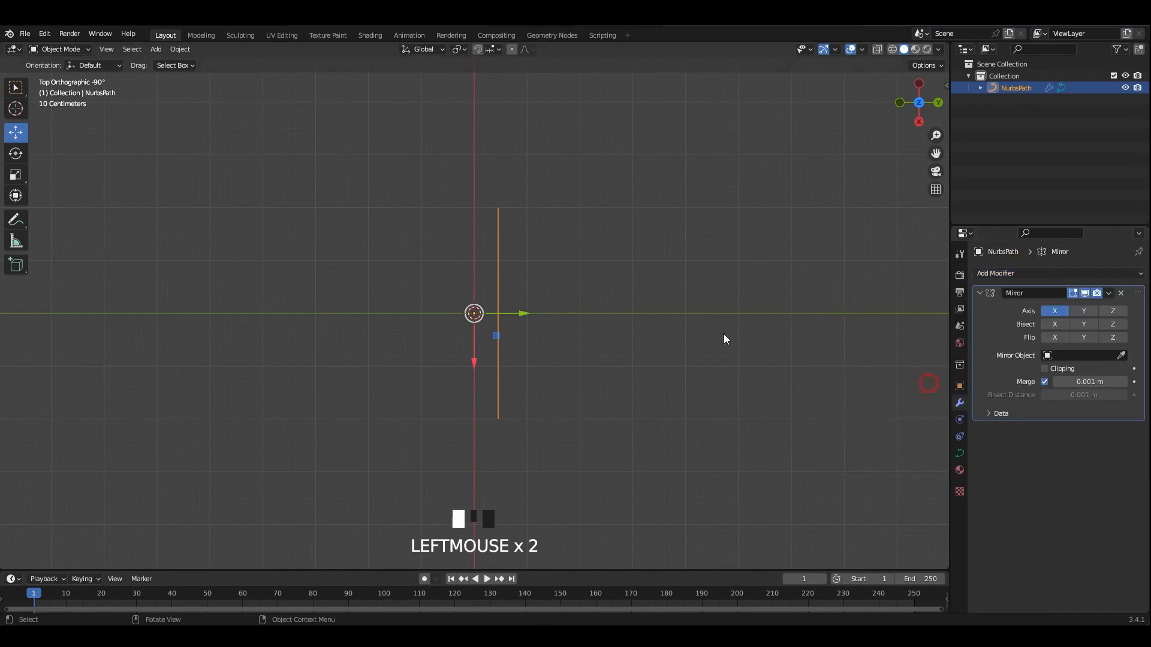
key("Tab")
key("Tab")
key("Tab")
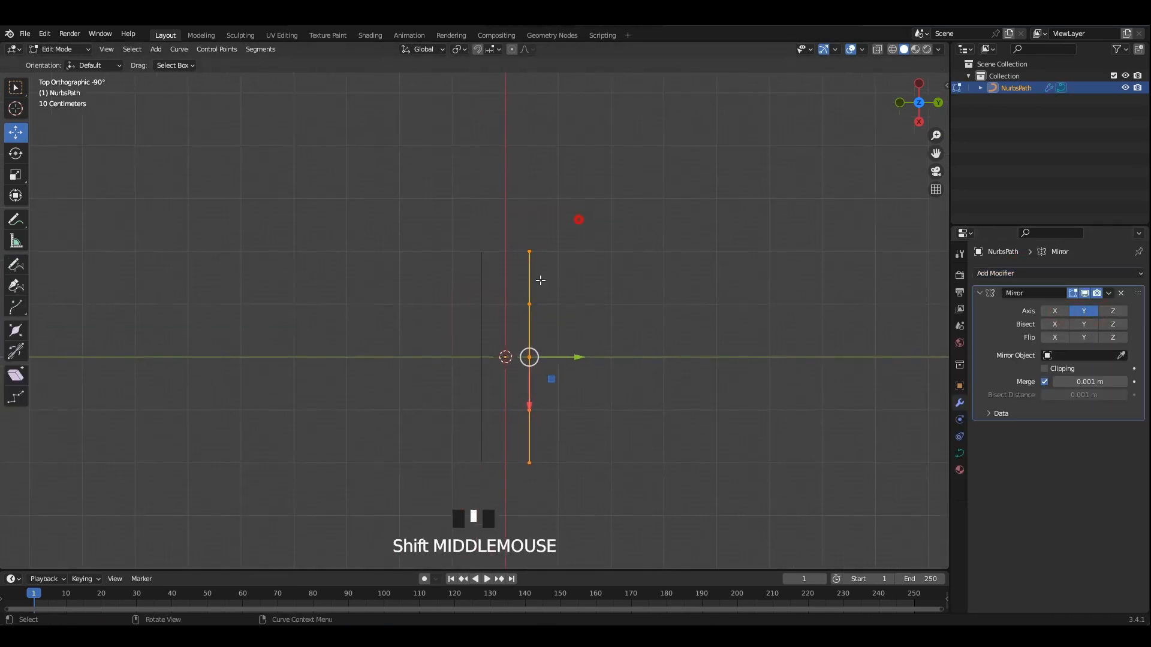
- Select all of the path's control points and scale them down
left_click(530, 356)
left_click_drag(681, 198, 504, 527)
middle_click_drag(617, 422, 617, 419, "shift")
key("s")
left_click(632, 431)
scroll(621, 392, "up", 3)
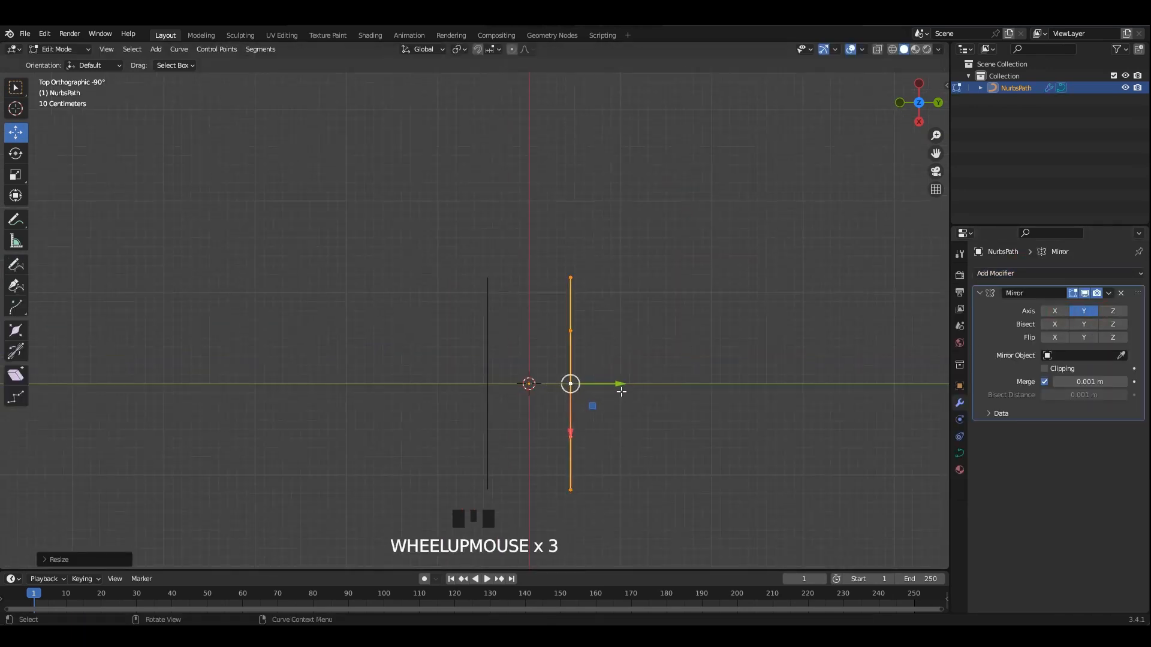
- Reposition the path's control points to bend it into a bowl-shaped curve on one side of the mirror axis
left_click_drag(621, 387, 673, 386)
left_click_drag(605, 239, 672, 314)
left_click_drag(629, 275, 535, 325)
left_click_drag(662, 304, 504, 398)
left_click_drag(659, 359, 608, 409)
left_click_drag(623, 384, 538, 455)
left_click_drag(662, 405, 604, 455)
left_click_drag(688, 512, 606, 476)
left_click_drag(622, 490, 722, 350)
left_click(604, 456)
left_click_drag(604, 456, 673, 466)
left_click(538, 455)
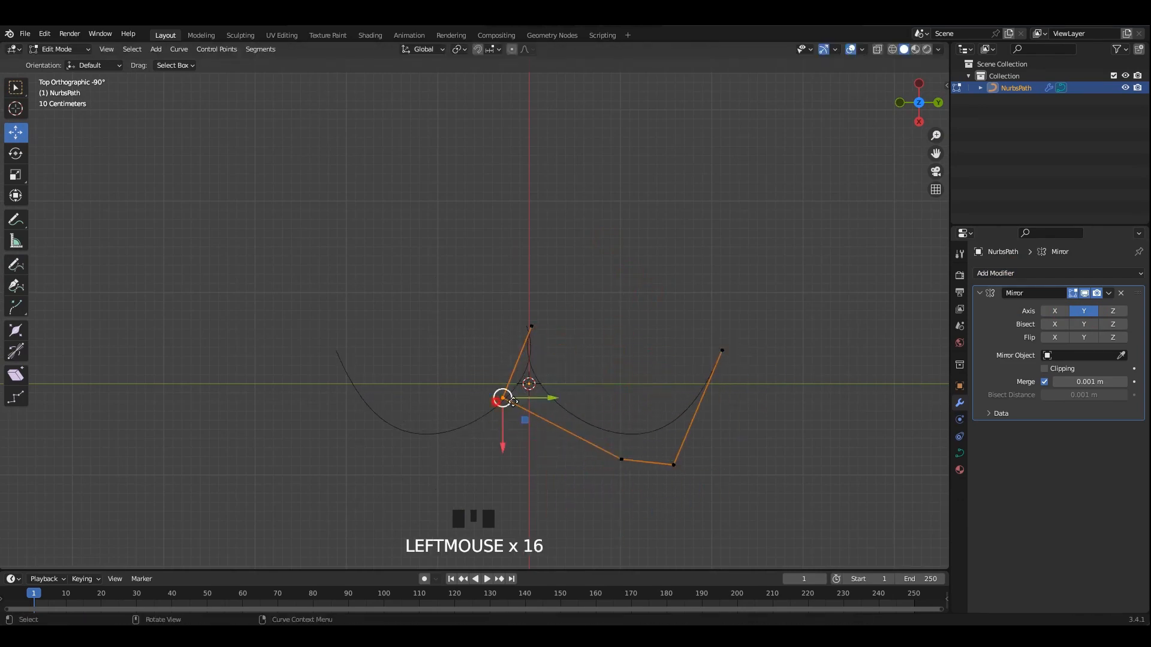
- Adjust the two control points at the path's inner end so the curve rises beside the mirror axis
left_click_drag(513, 401, 558, 401)
left_click_drag(552, 290, 577, 333)
left_click_drag(606, 378, 553, 422)
left_click_drag(567, 398, 534, 395)
left_click_drag(645, 278, 538, 361)
left_click_drag(578, 336, 569, 323)
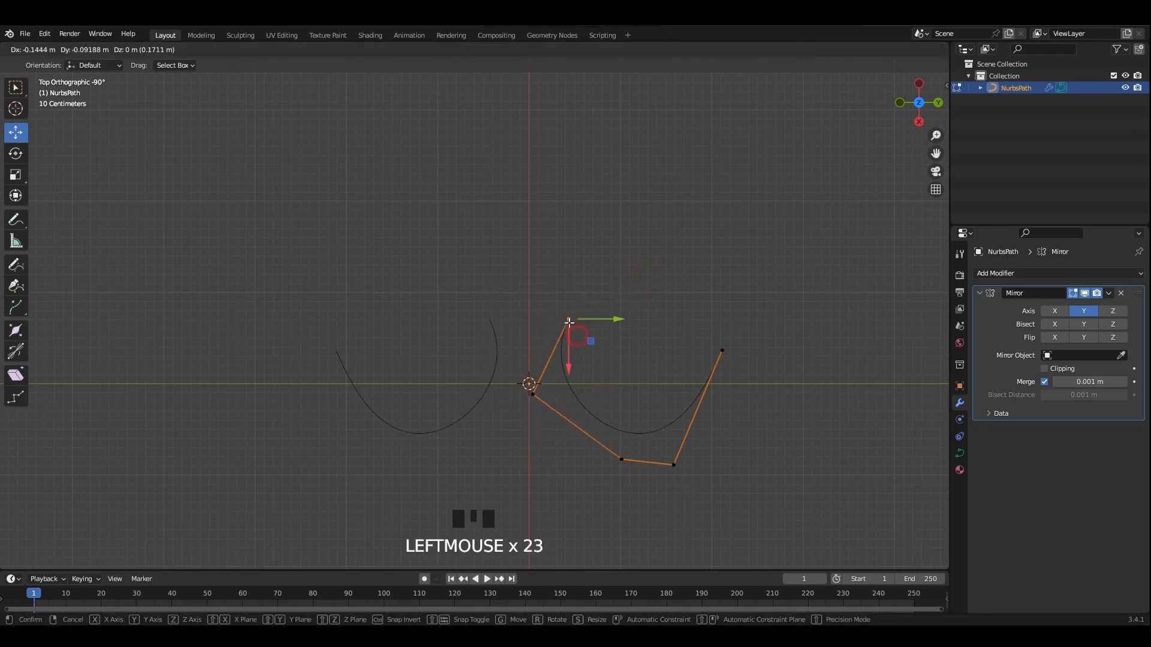
- Round out the curve's lower and outer points, and extrude its outer end upward into an S-shaped neck
left_click_drag(657, 414, 599, 478)
left_click_drag(616, 452, 583, 462)
left_click_drag(708, 423, 646, 484)
left_click_drag(663, 465, 669, 445)
scroll(749, 368, "up", 1)
left_click_drag(825, 325, 752, 379)
left_click_drag(778, 355, 785, 374)
key("e")
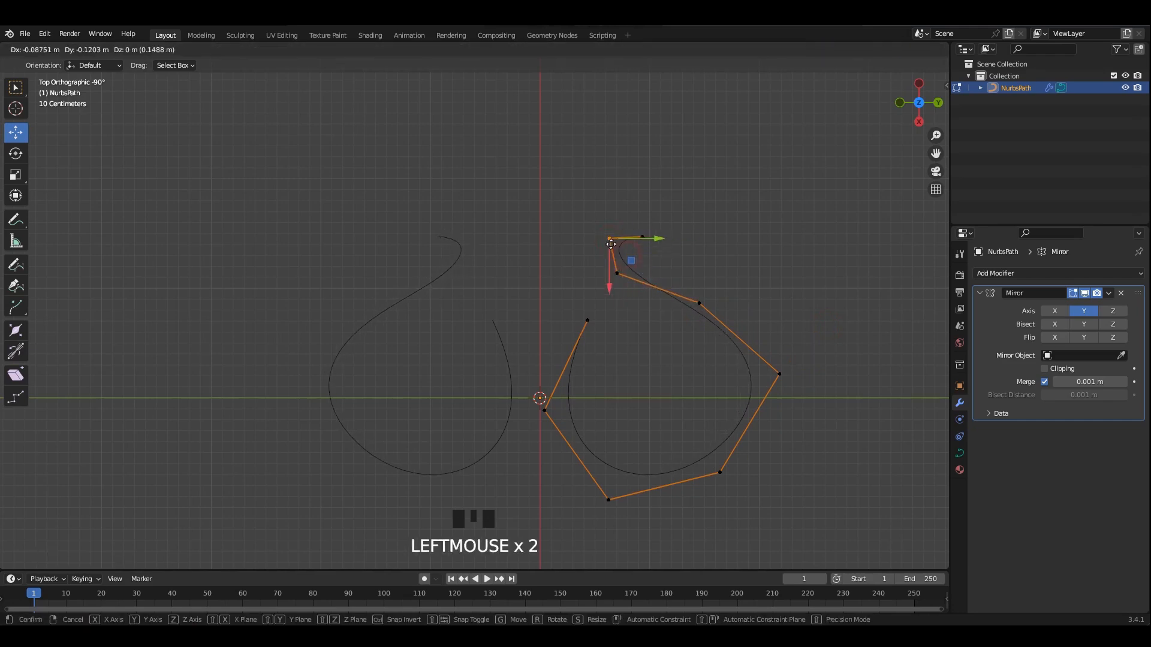
- Reposition the curve's lower and outer control points for a rounder bulb, then leave edit mode and deselect the path
left_click_drag(555, 429, 569, 450)
left_click_drag(545, 411, 541, 410)
left_click_drag(637, 462, 612, 502)
middle_click_drag(661, 440, 640, 389, "shift")
left_click_drag(728, 389, 672, 450)
left_click_drag(704, 429, 704, 460)
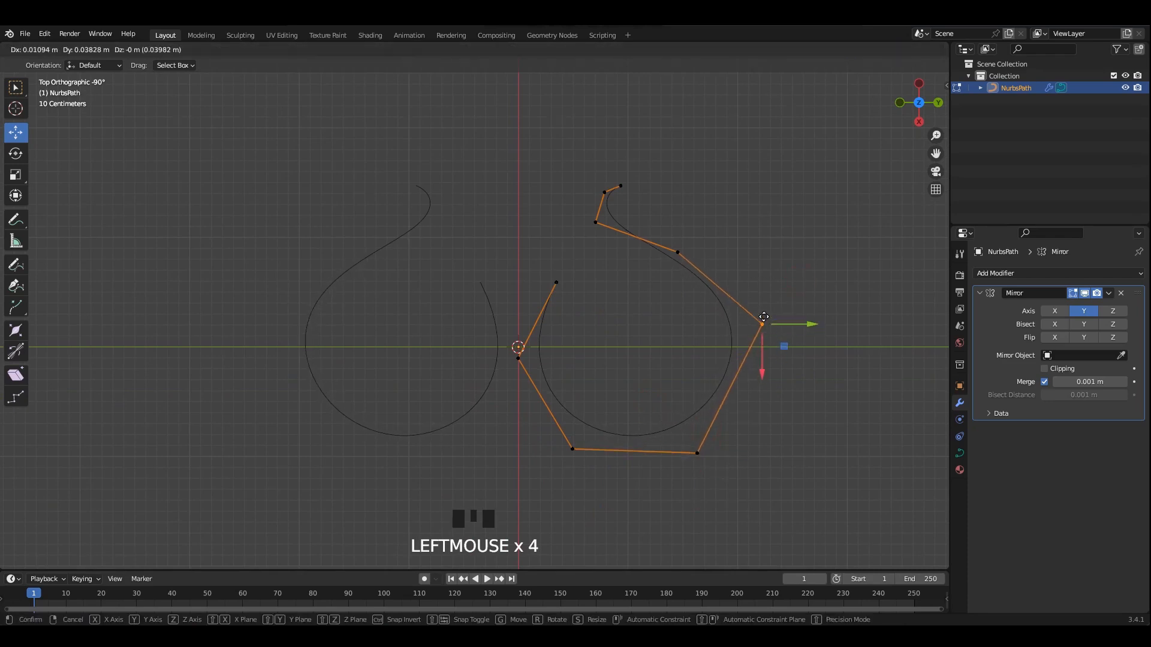
key("Tab")
left_click(656, 307)
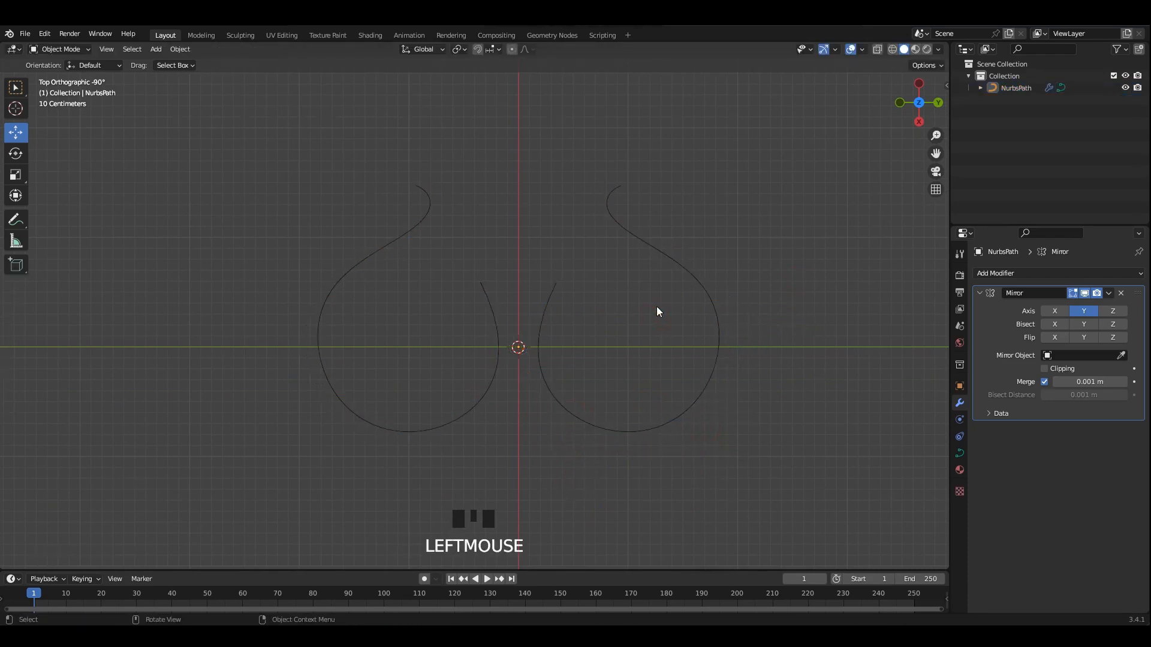
- Extrude three control points from the path's inner end and adjust them into an inward-curling spiral
left_click(562, 285)
key("Tab")
left_click(561, 283)
left_click_drag(562, 282, 569, 286)
key("e")
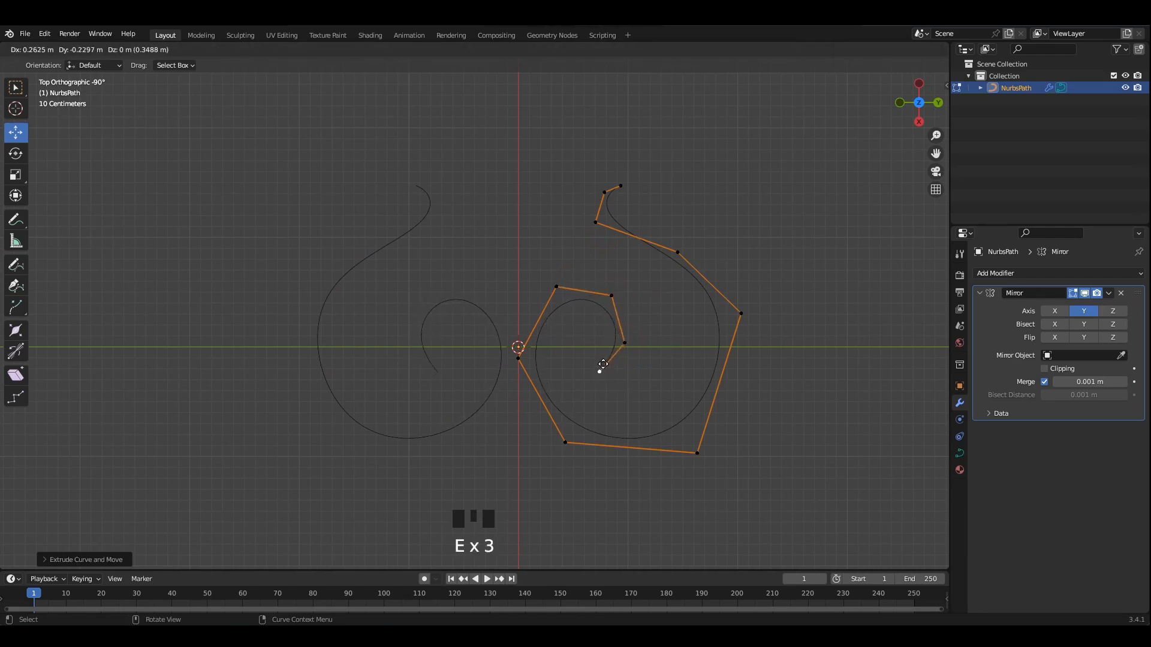
left_click_drag(613, 362, 612, 362)
left_click_drag(624, 343, 630, 347)
left_click_drag(556, 278, 553, 278)
- Fine-tune the control points beside the mirror axis, along the bottom and on the outer side of the curve
left_click(520, 360)
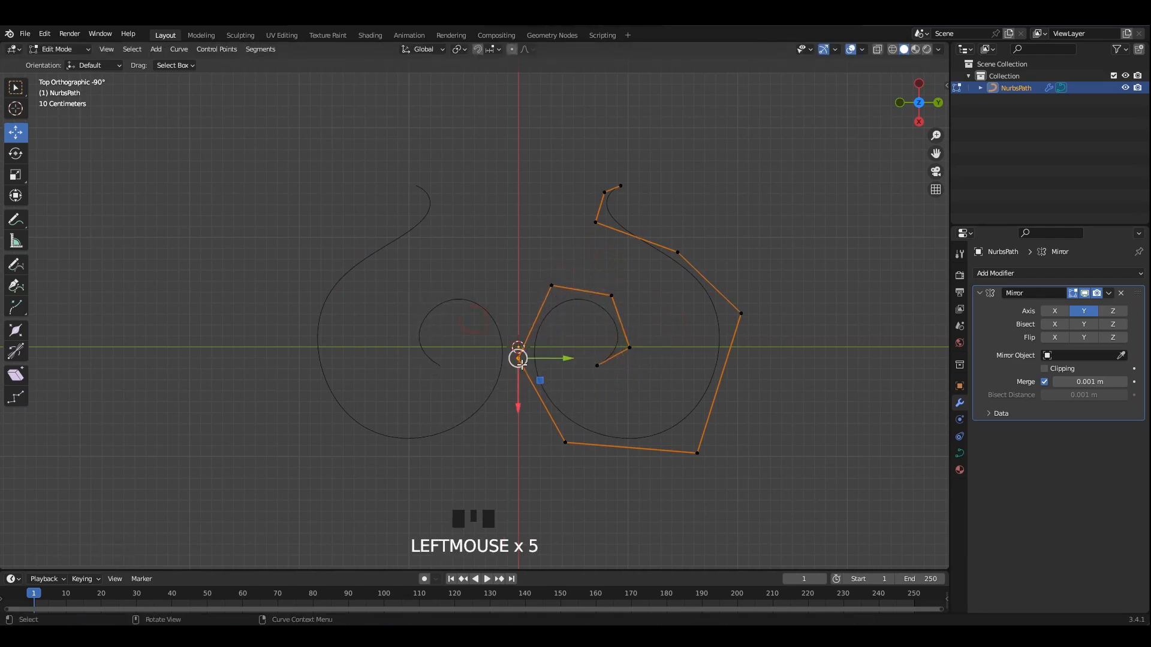
left_click_drag(519, 360, 518, 361)
left_click_drag(583, 406, 556, 471)
left_click_drag(565, 442, 555, 448)
left_click(693, 457)
left_click_drag(693, 457, 688, 459)
left_click_drag(781, 288, 734, 349)
left_click_drag(745, 316, 745, 327)
middle_click_drag(722, 263, 731, 325, "shift")
left_click_drag(700, 278, 673, 353)
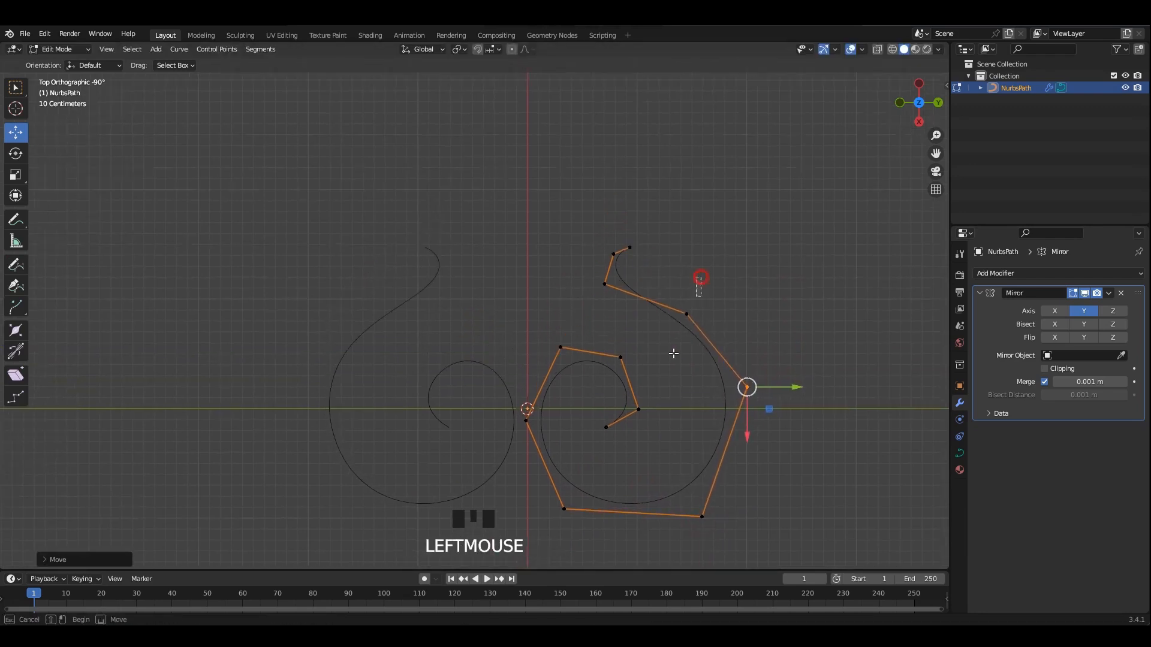
left_click_drag(532, 193, 724, 354)
key("s")
key("Escape")
left_click_drag(579, 214, 714, 336)
key("s")
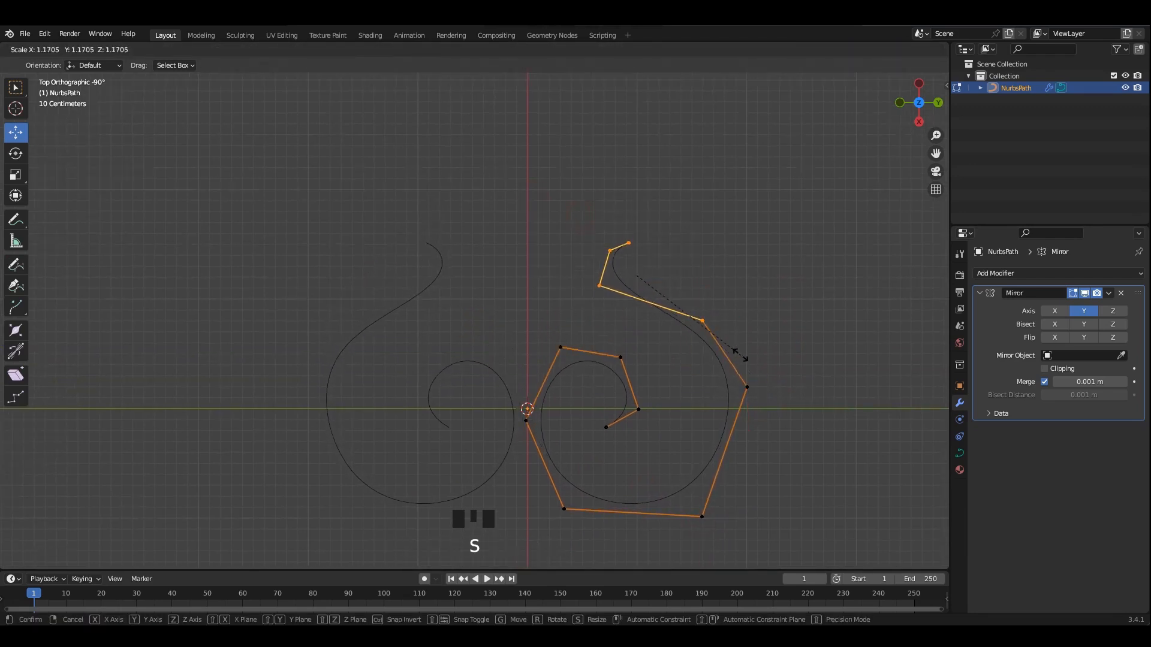
key("Escape")
- Move the control points of the upper neck and shoulder to refine the hooked tip, then leave edit mode and deselect
left_click_drag(650, 206, 623, 265)
left_click_drag(629, 247, 631, 237)
left_click_drag(581, 233, 602, 255)
left_click_drag(542, 269, 602, 290)
left_click_drag(717, 285, 684, 317)
key("Tab")
left_click(757, 295)
- Add a Bezier circle, scaled down and placed along the Y axis clear of the mirrored path
middle_click_drag(733, 293, 676, 258, "shift")
key("shift+a")
mouse_move(661, 257)
left_click(720, 269)
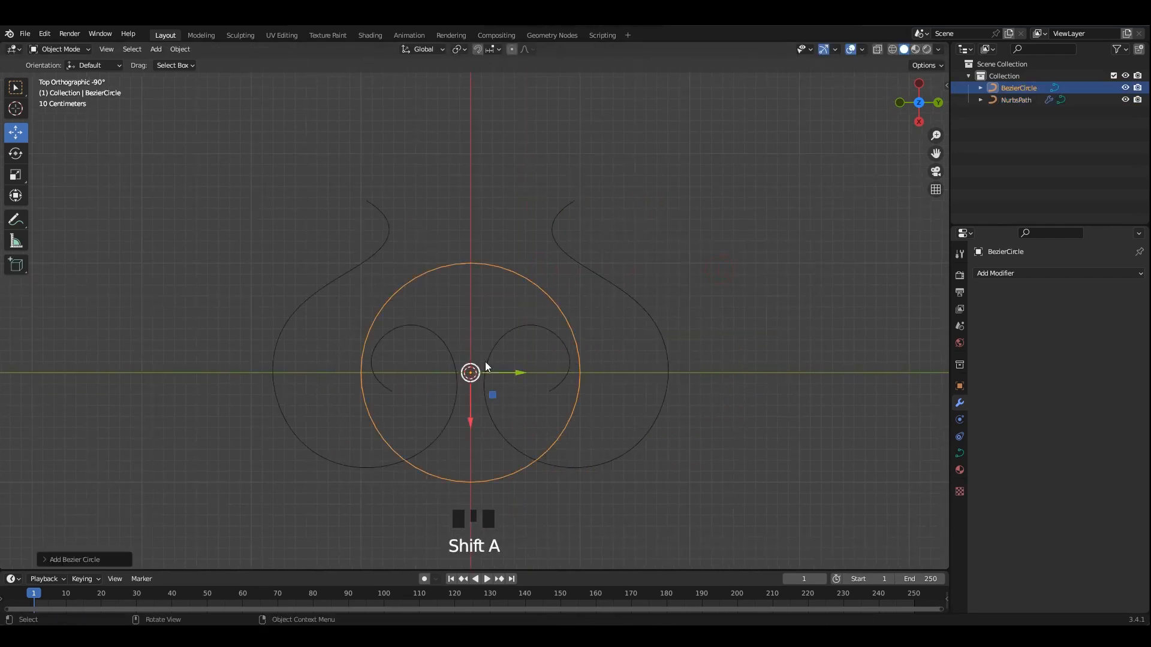
left_click_drag(518, 373, 919, 377)
key("s")
left_click(876, 379)
middle_click_drag(766, 340, 670, 323, "shift")
- Bevel the mirrored NURBS path with the BezierCircle object as its profile and leave its taper object empty
left_click(575, 332)
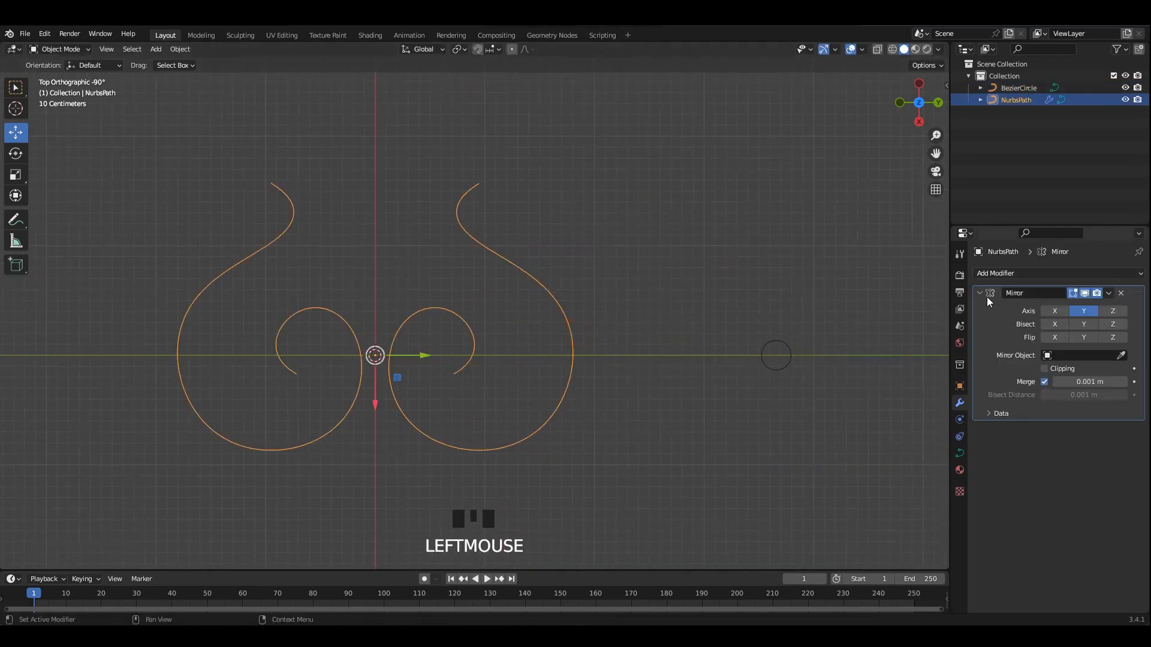
left_click(985, 295)
left_click(959, 453)
scroll(1074, 480, "down", 3)
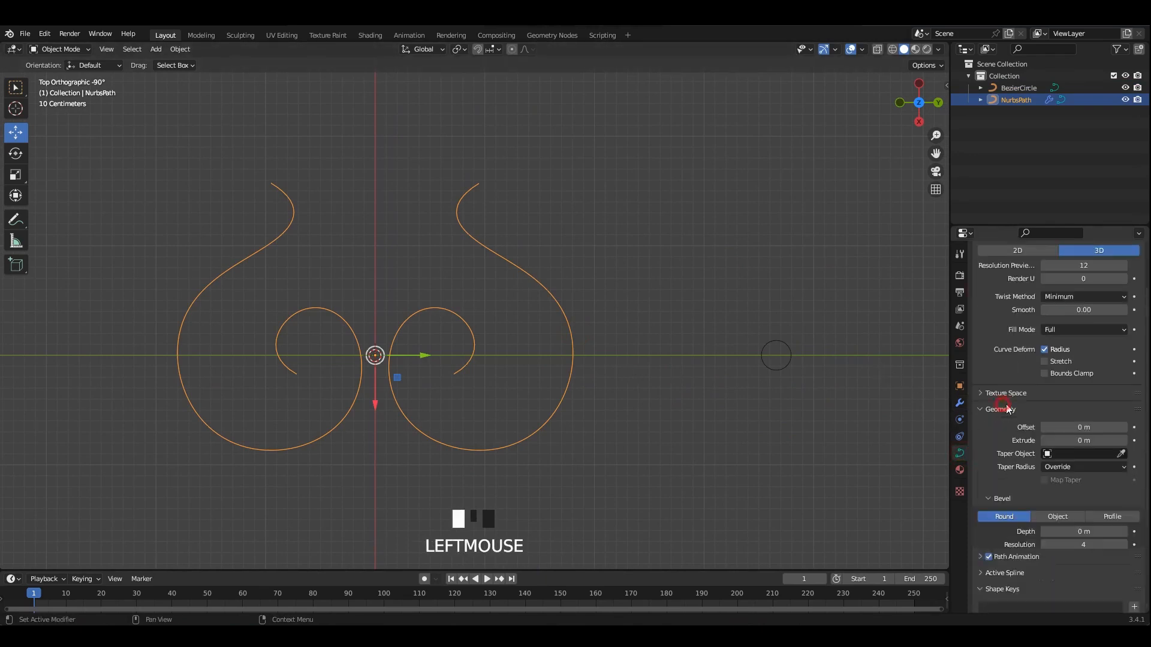
left_click(1057, 444)
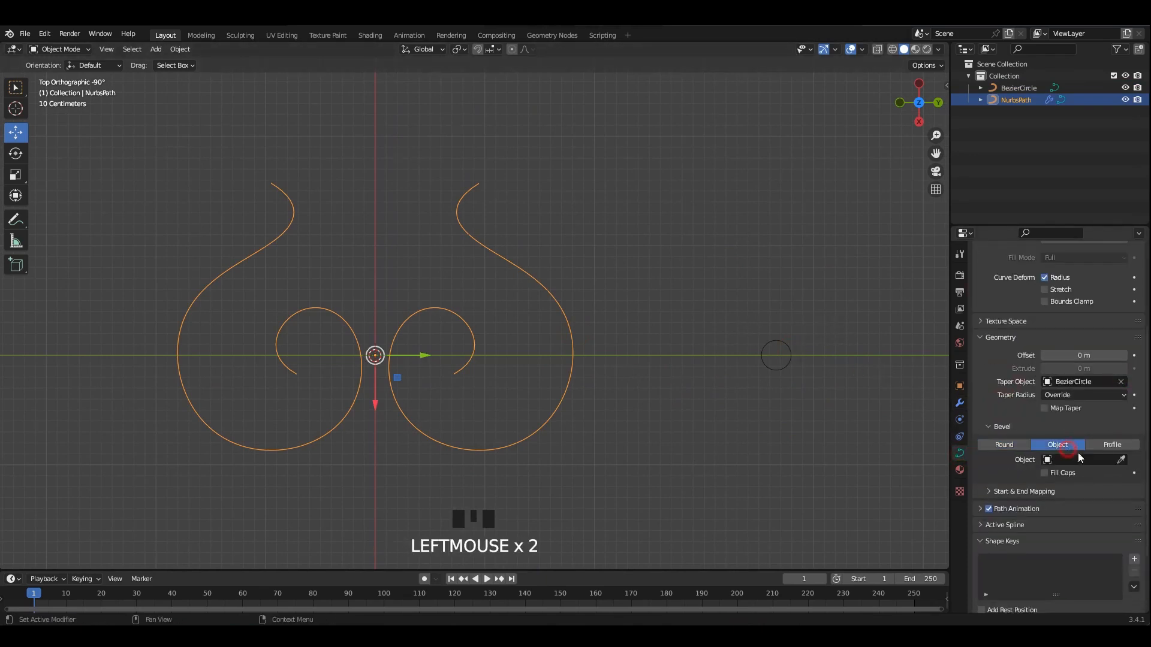
left_click(1084, 459)
left_click(1073, 474)
left_click(1120, 382)
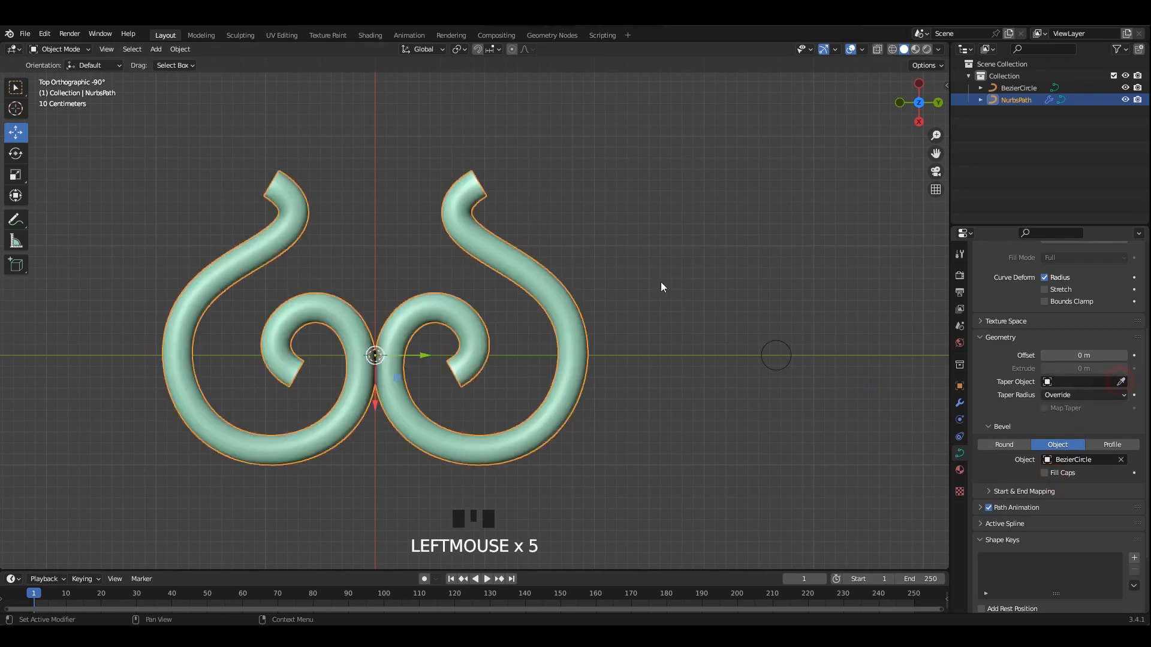
- Scale up the Bezier circle's control points in edit mode to thicken the scroll's tube
key("Tab")
key("Tab")
key("Tab")
key("Tab")
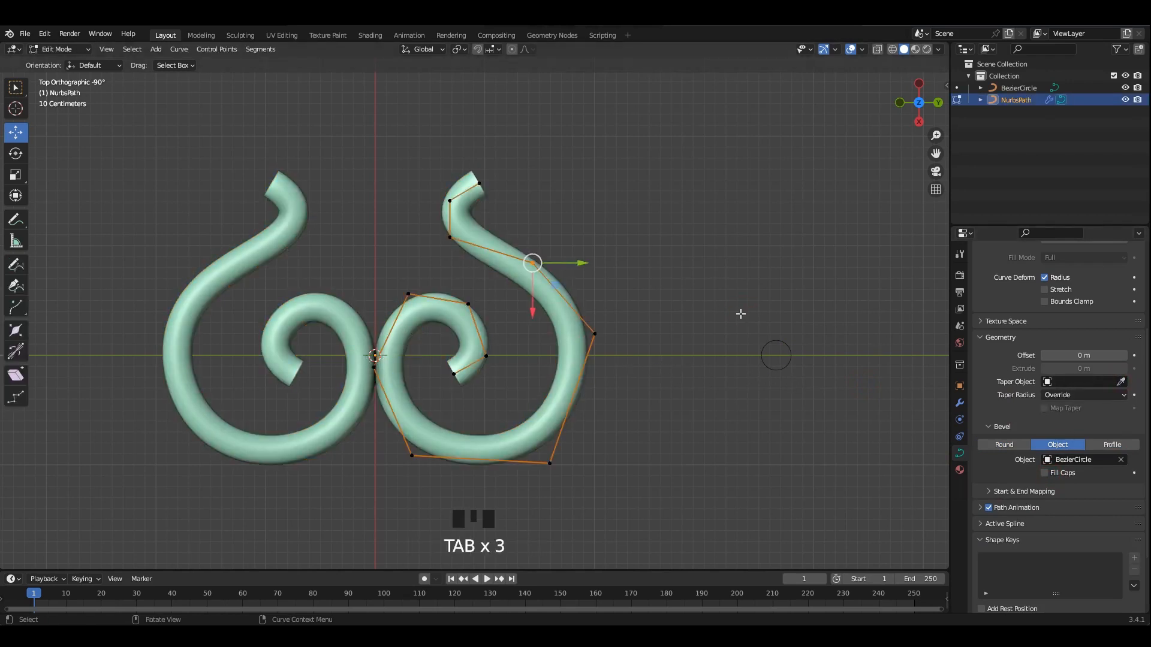
left_click(854, 392)
key("a")
key("Tab")
left_click(784, 370)
key("Tab")
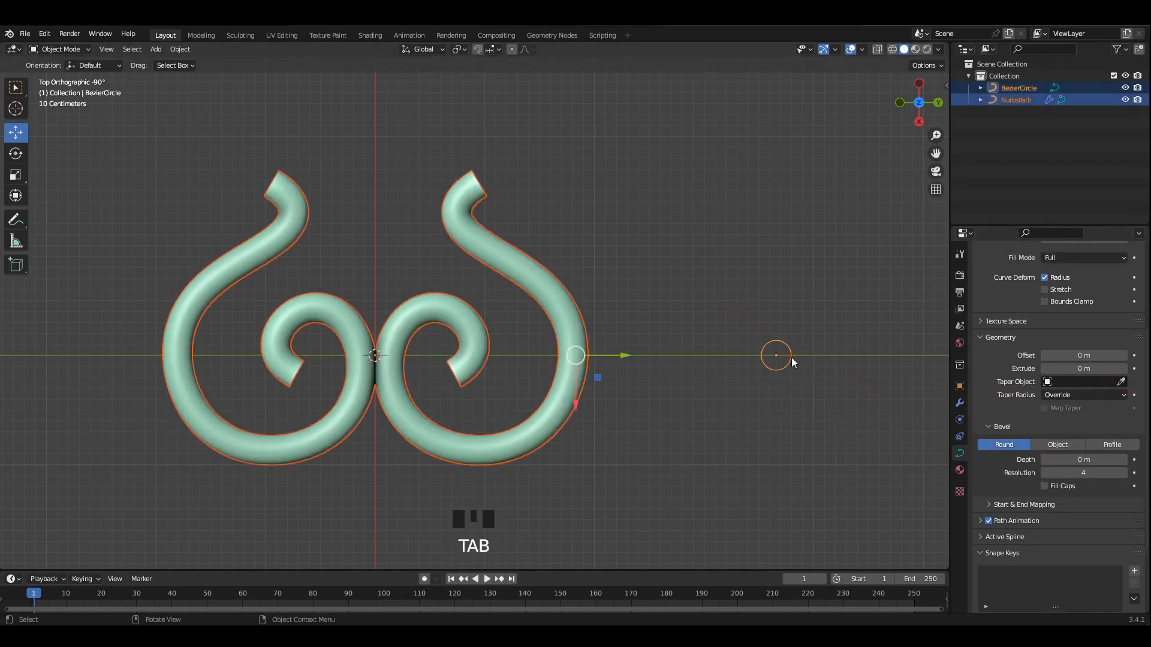
left_click(791, 358)
key("s")
left_click(796, 378)
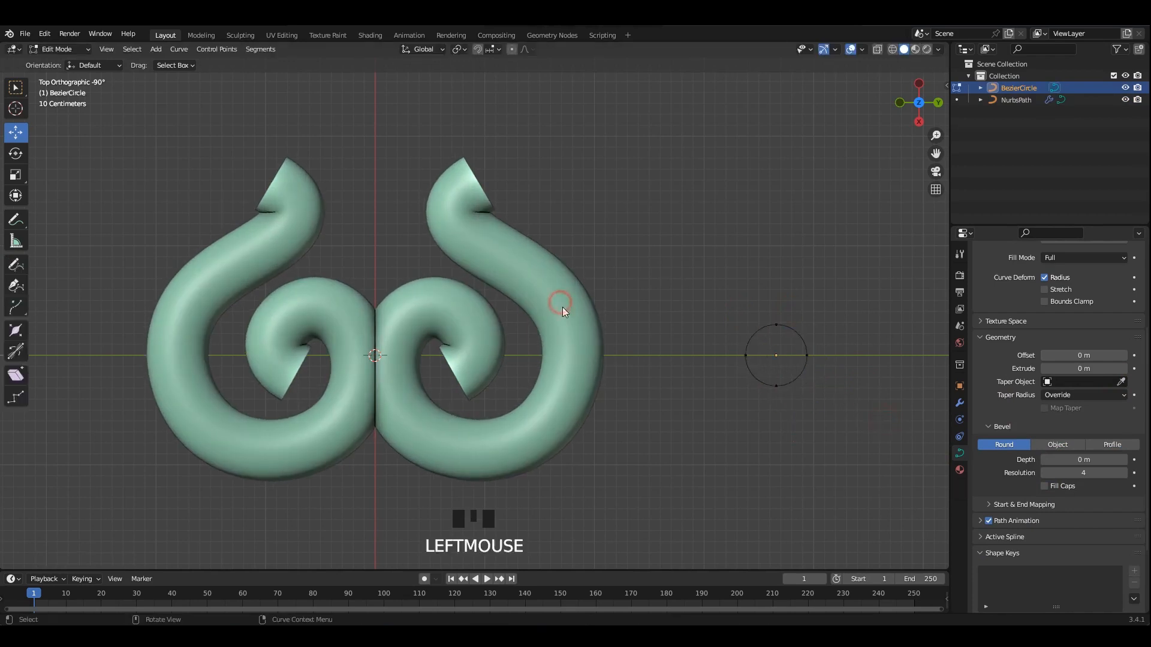
- Shrink the radius of all the path's control points to slim the tube, then return to object mode
left_click(572, 321)
key("Tab")
key("alt+s")
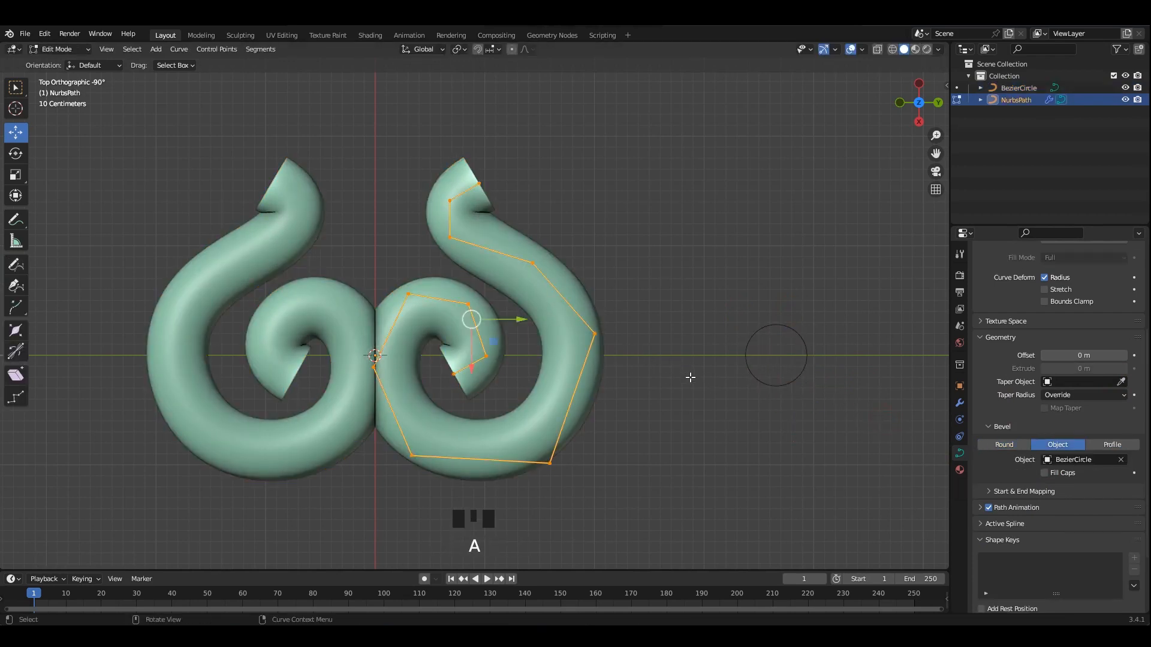
key("alt+s")
left_click(627, 360)
key("Tab")
middle_click_drag(812, 362, 730, 370, "shift")
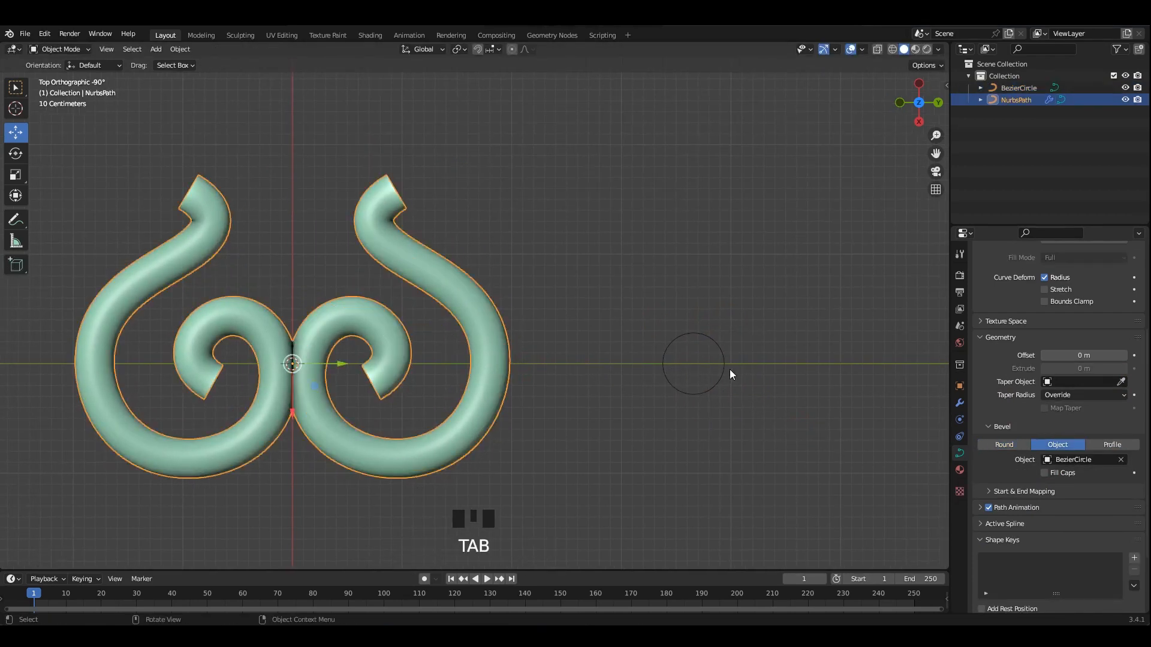
- Collapse the handles of the circle's point farthest from the scroll to form a sharp tip in the profile
left_click(694, 390)
key("Tab")
left_click_drag(694, 392, 696, 392)
key("s")
left_click(707, 381)
left_click_drag(764, 339, 712, 395)
key("s")
left_click(737, 373)
- Scale the profile's upper and lower points slightly toward each other to flatten the teardrop shape
scroll(737, 373, "up", 3)
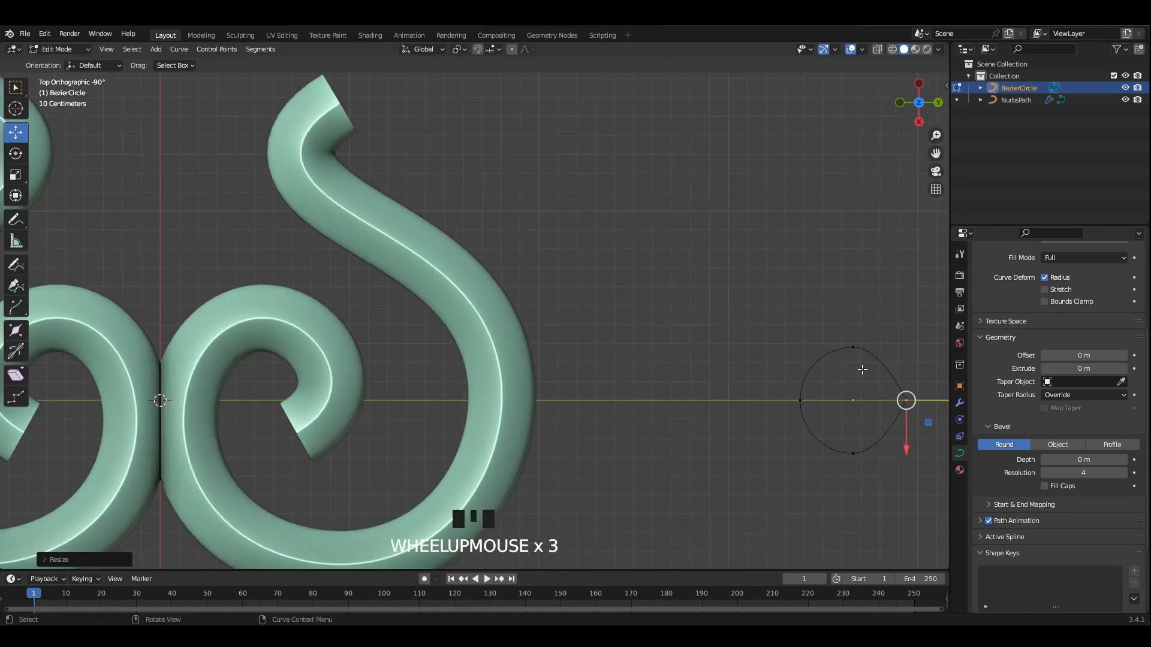
middle_click_drag(894, 360, 846, 359, "shift")
key("s")
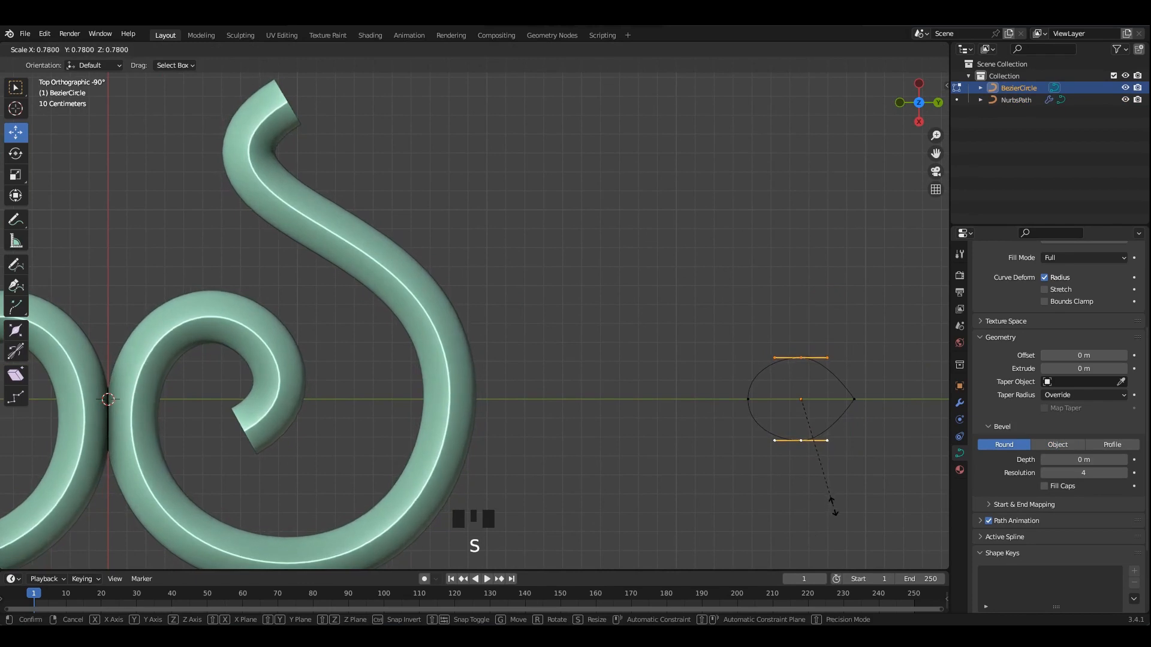
left_click(841, 516)
key("s")
- Rotate the lower profile point's handles and raise the point to make a concave curve toward the tip
key("r")
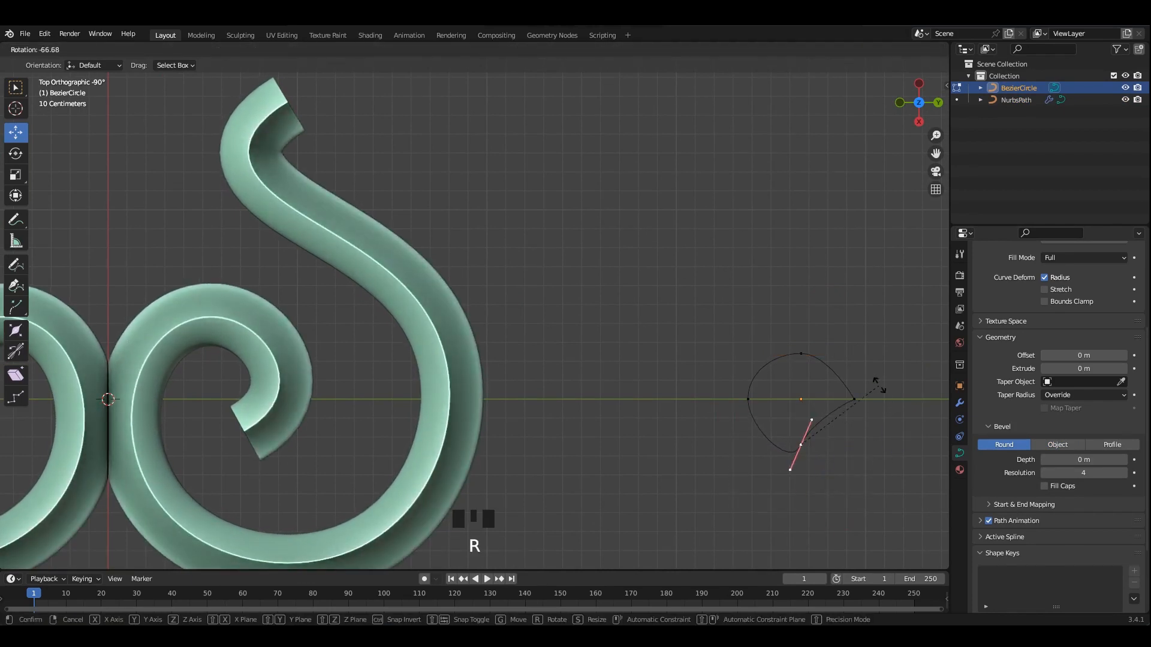
left_click(863, 388)
mouse_move(801, 459)
left_mouse_down()
mouse_move(806, 430)
mouse_move(773, 451)
mouse_move(796, 454)
left_mouse_up()
left_click(794, 485)
left_click(848, 404)
left_click_drag(847, 404, 848, 393)
key("ctrl+z")
left_click(803, 427)
left_click_drag(804, 434, 803, 422)
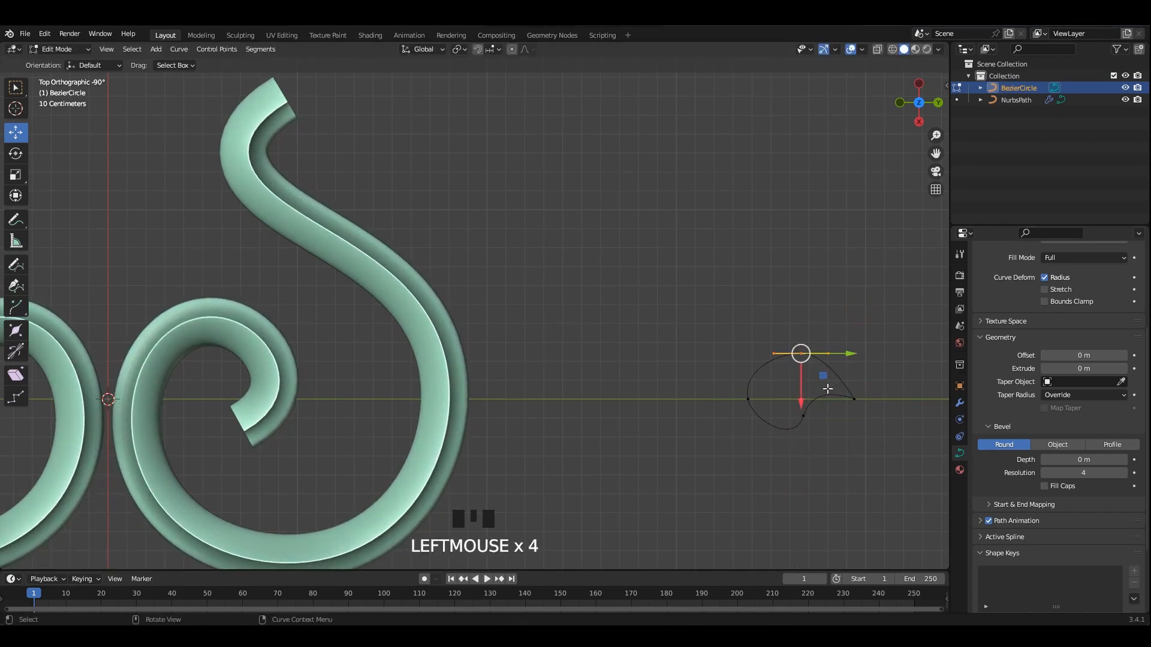
- Raise the upper profile point, enlarge its handles, and reshape the lower lobe with the lower point's handle
key("s")
left_click(848, 387)
key("s")
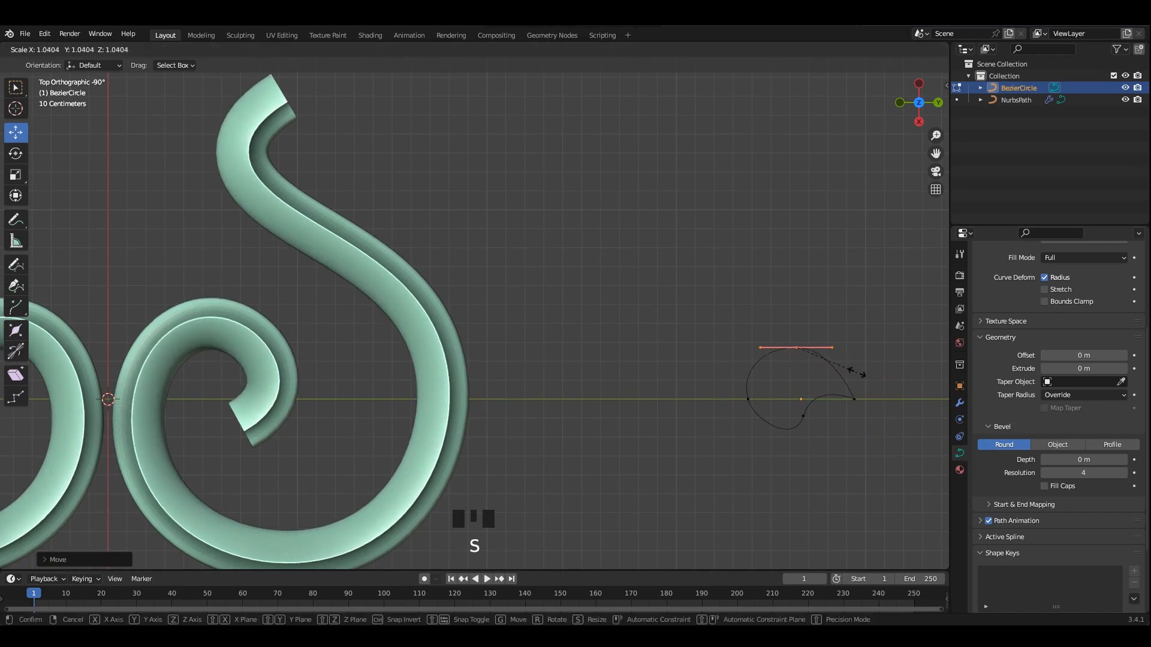
left_click_drag(792, 445, 785, 448)
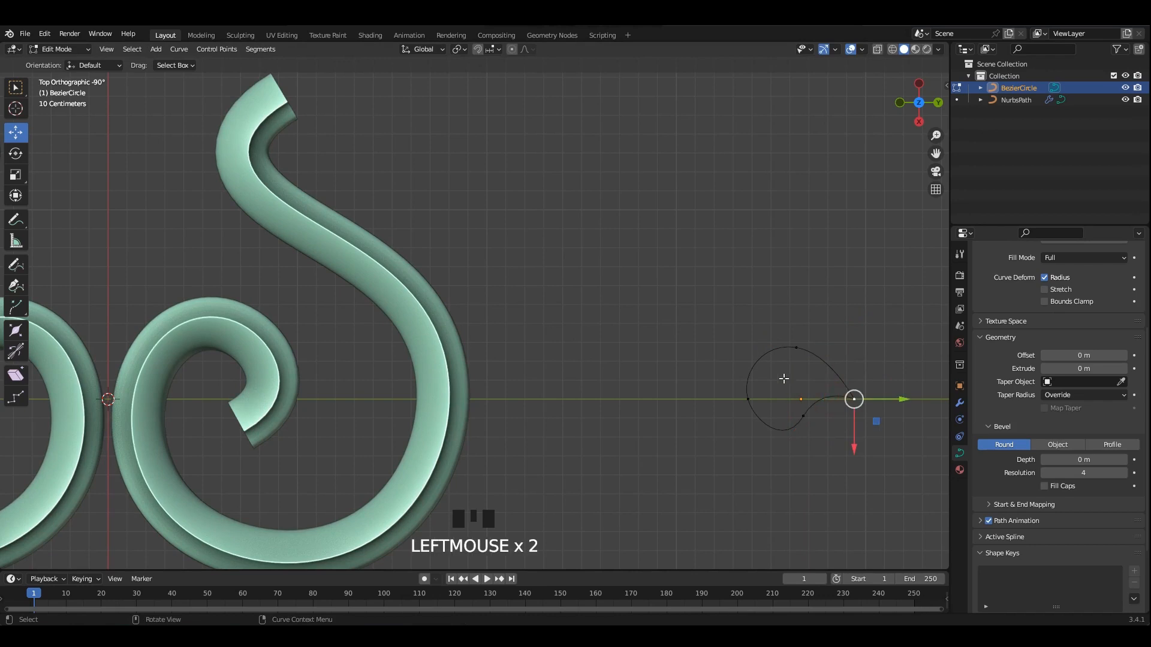
- Subdivide the profile segment between the lower point and the sharp tip, and nudge the lower point
right_click(791, 307)
left_click(790, 306)
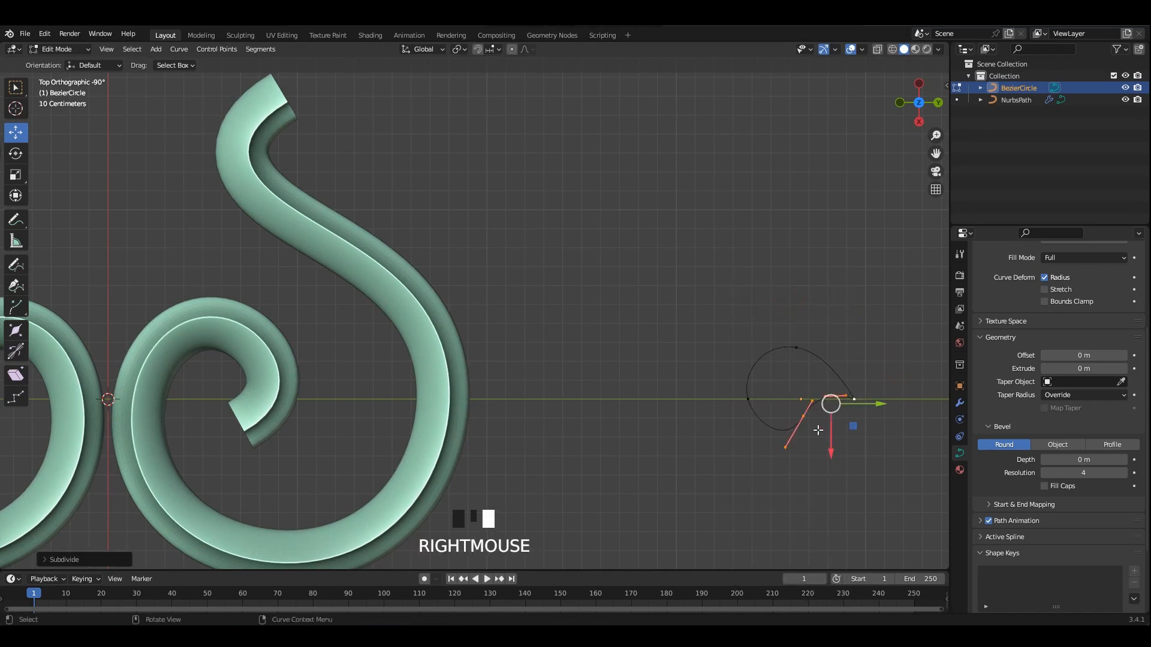
left_click_drag(808, 419, 813, 413)
left_click(809, 405)
- Move the newly subdivided point, then rotate and scale its handles to start a notch in the profile
left_click(832, 400)
left_click(832, 399)
key("s")
key("r")
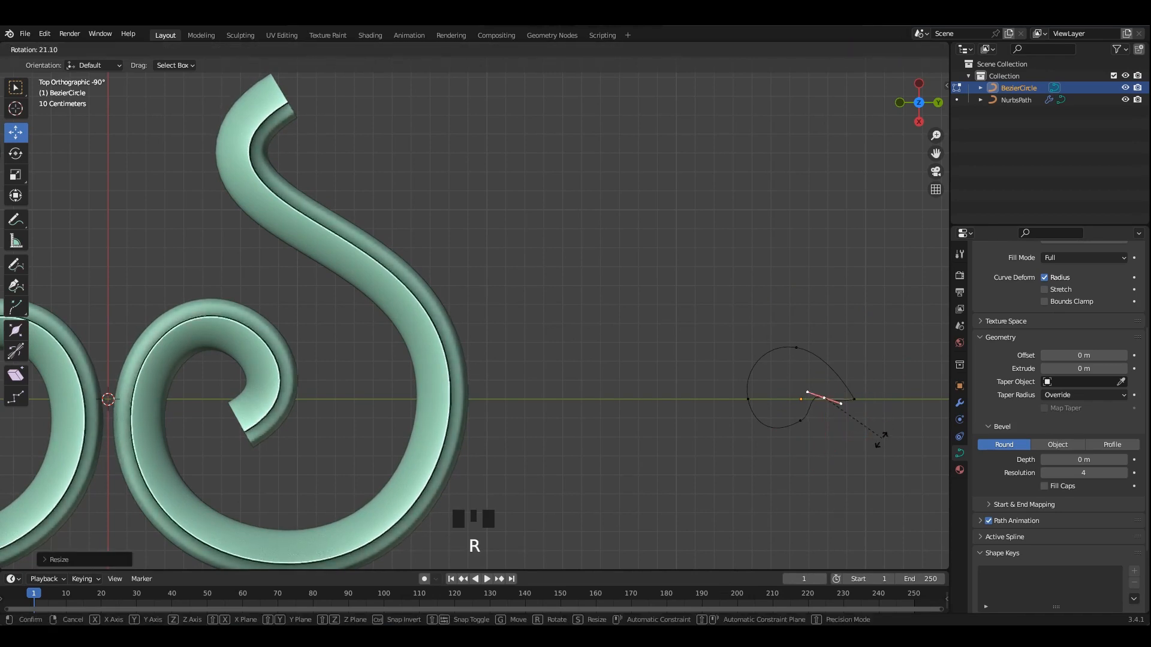
key("s")
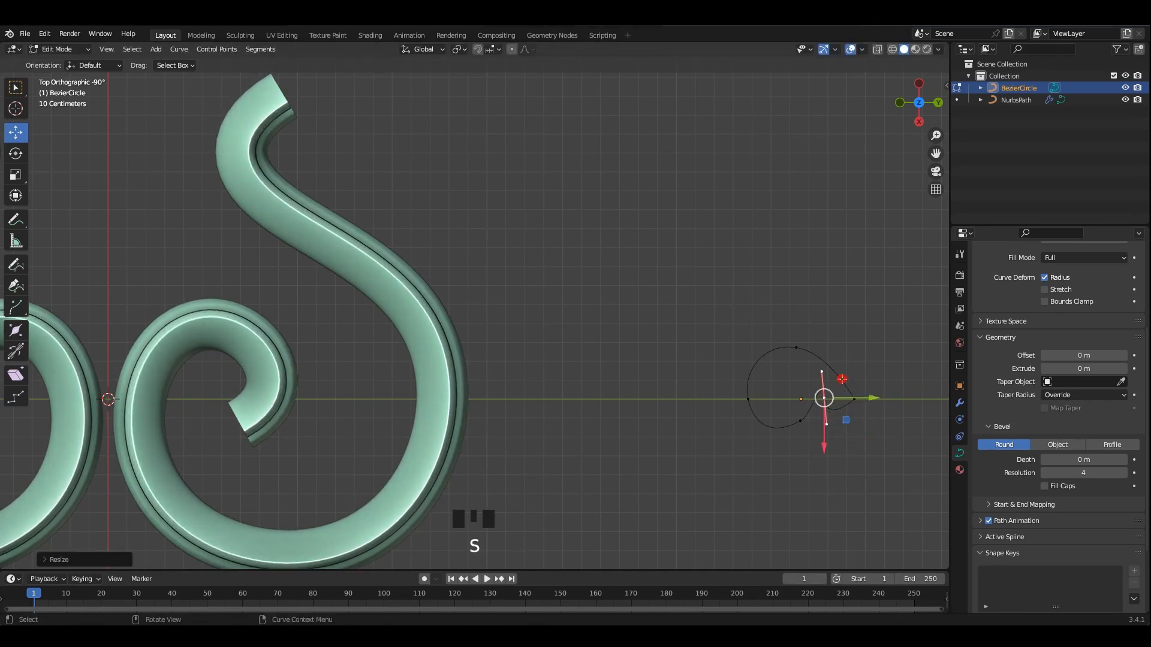
- Adjust the handles of the lower profile point beside the notch
left_click(821, 372)
left_click_drag(821, 372, 813, 378)
key("ctrl+z")
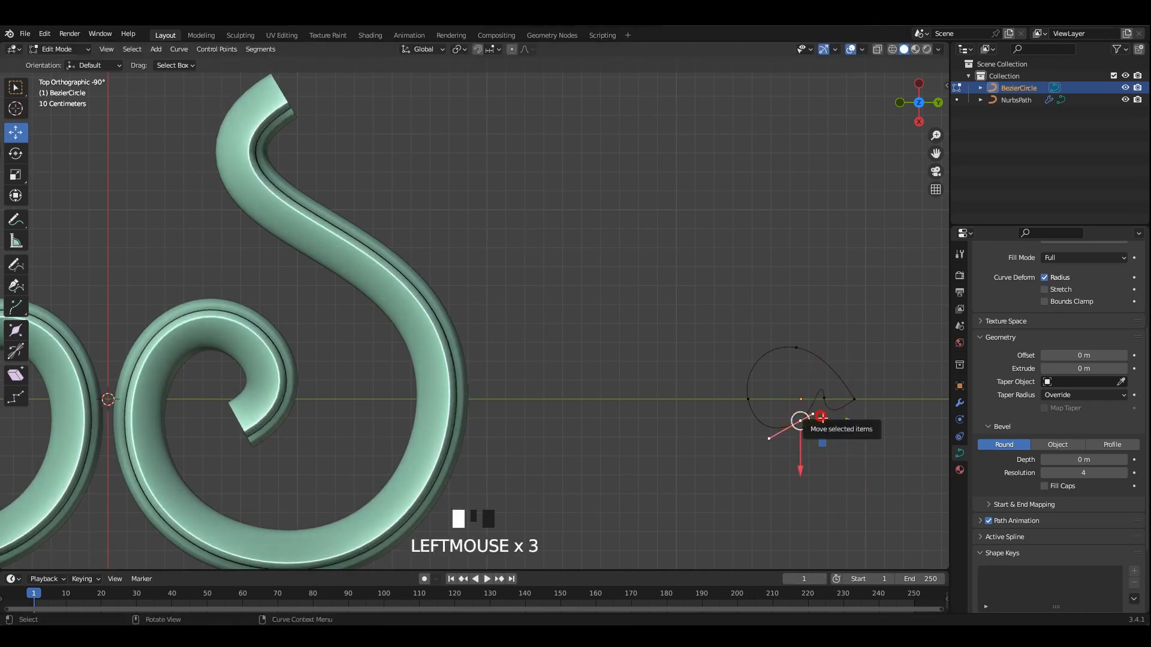
left_click(821, 417)
left_click_drag(821, 417, 822, 422)
- Try to reshape the notch point by moving one handle and collapsing both, then undo the changes
scroll(839, 431, "up", 2)
middle_click_drag(887, 463, 809, 408, "shift")
scroll(809, 409, "down", 2)
left_click_drag(727, 368, 694, 396)
left_click_drag(721, 390, 769, 357)
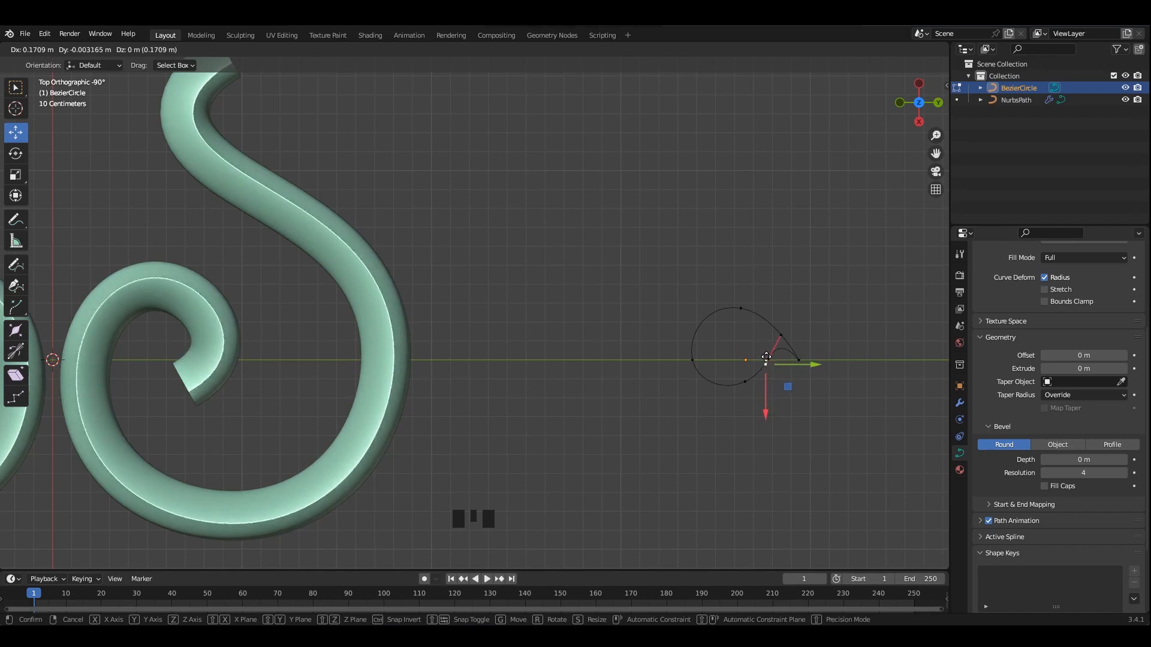
key("ctrl+z")
scroll(735, 328, "up", 1)
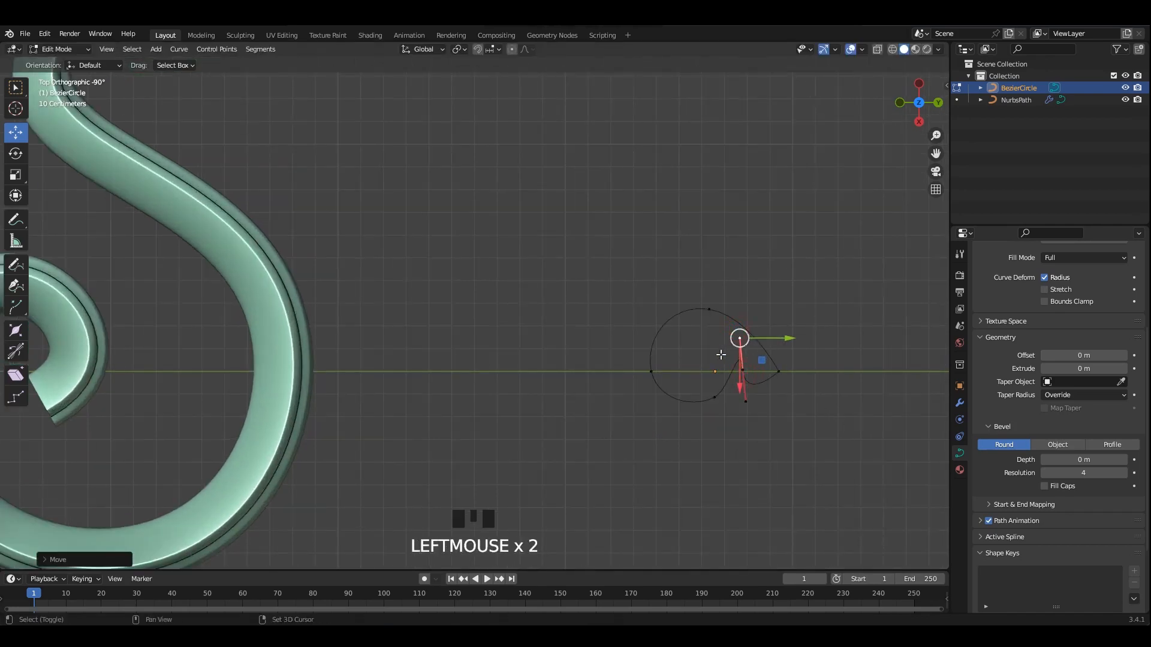
key("s")
left_click(820, 391)
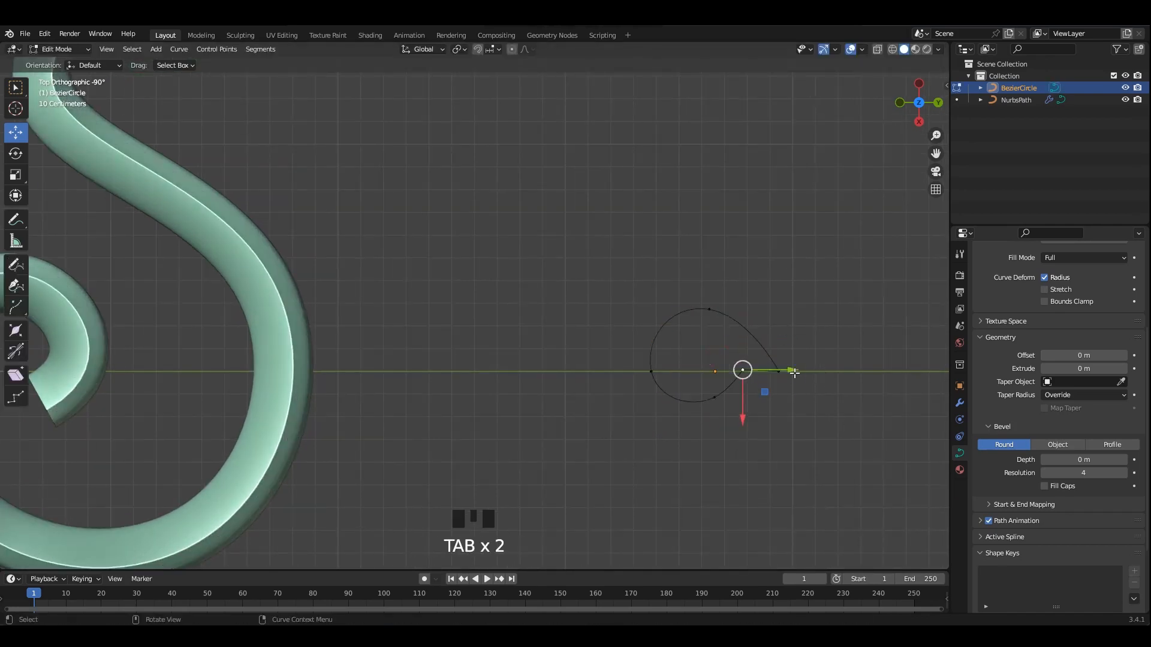
key("ctrl+z")
key("ctrl+z")
key("ctrl+z")
- Shrink the notch point's handles, pull the lower one down into a second lobe, and move the tip outward
key("s")
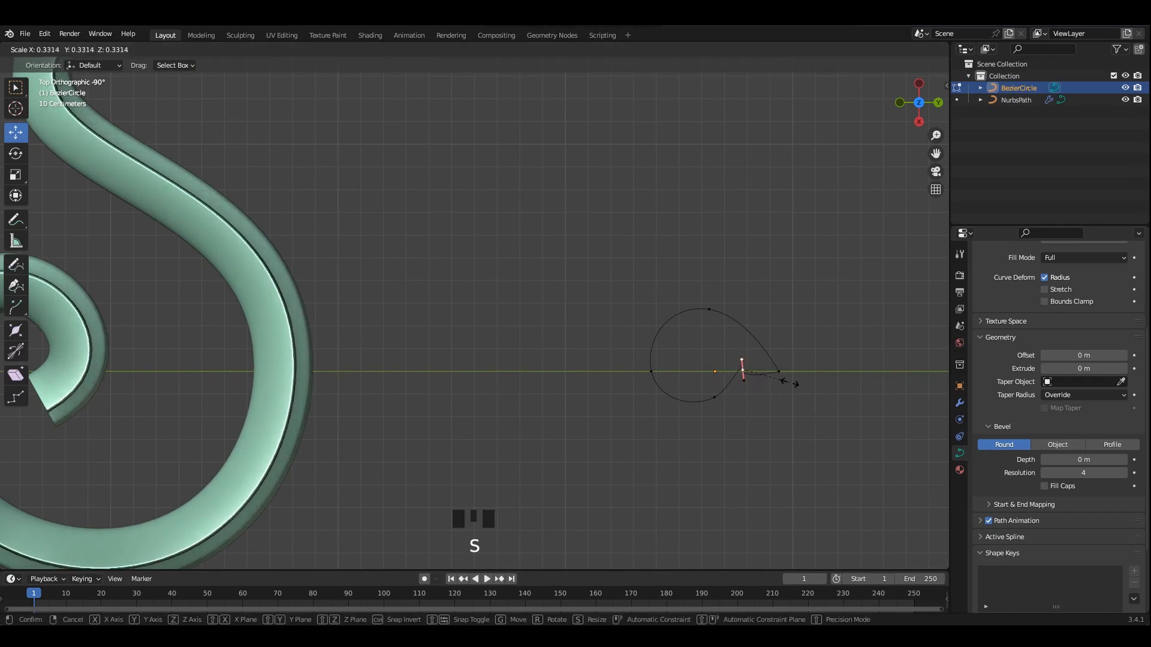
left_click(787, 381)
left_click(744, 383)
left_click_drag(752, 433, 754, 474)
left_click(796, 387)
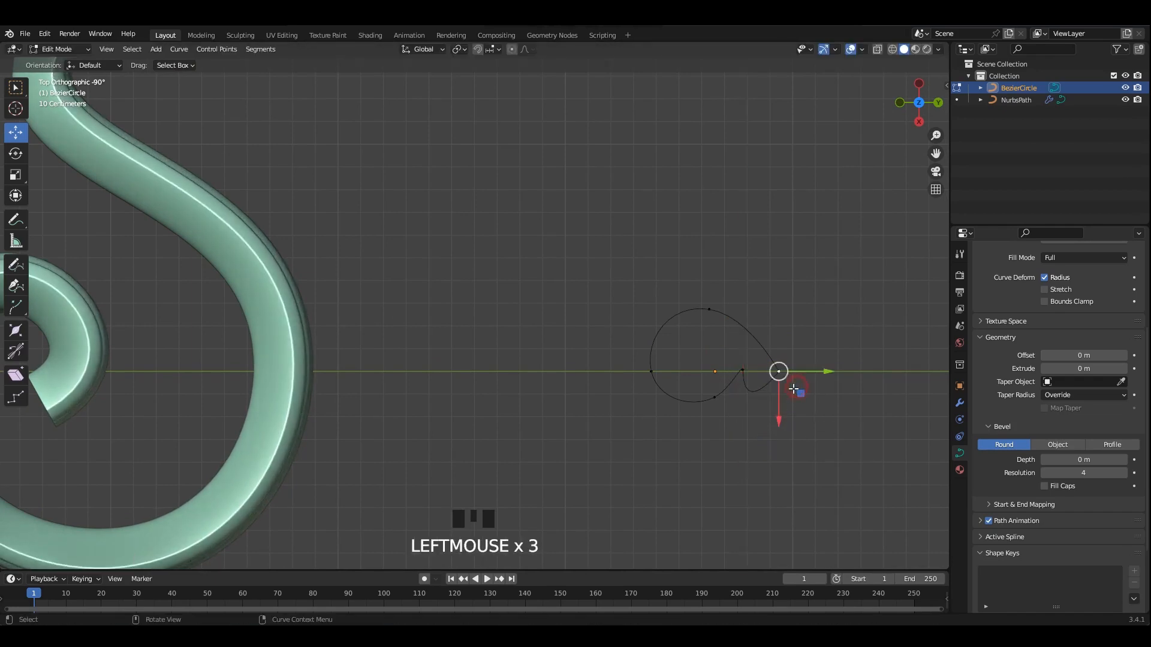
left_click_drag(794, 389, 821, 389)
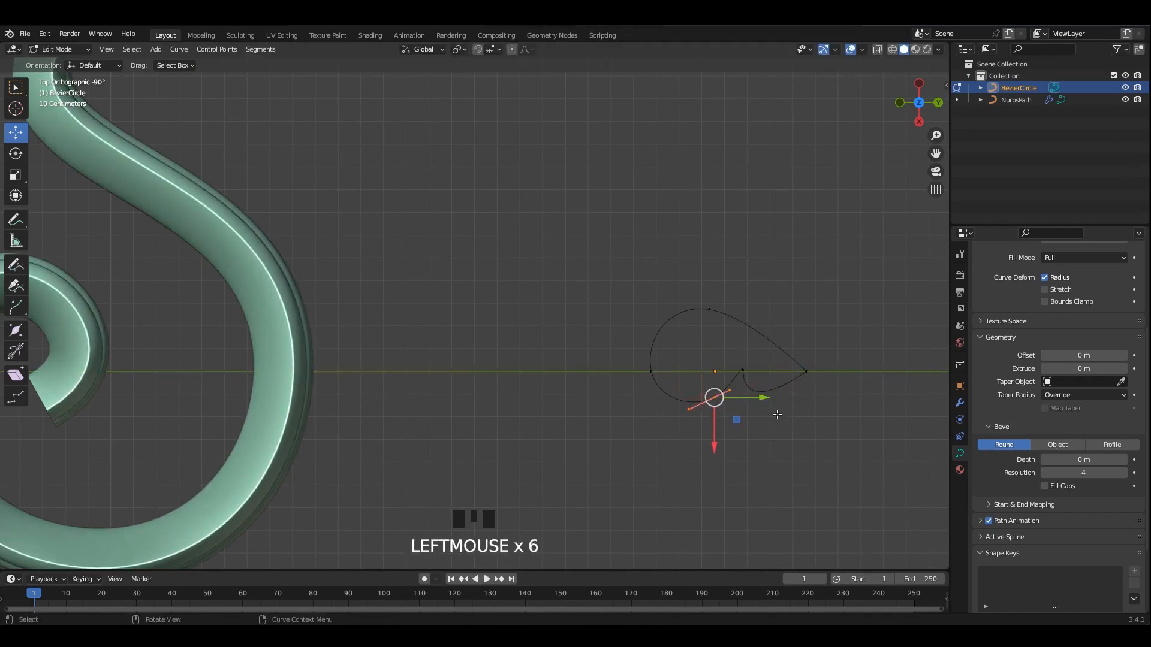
- Rotate the lower point's handles, then enlarge and rotate the handles at the profile's rounded end
key("r")
left_click(777, 414)
left_click(652, 372)
key("s")
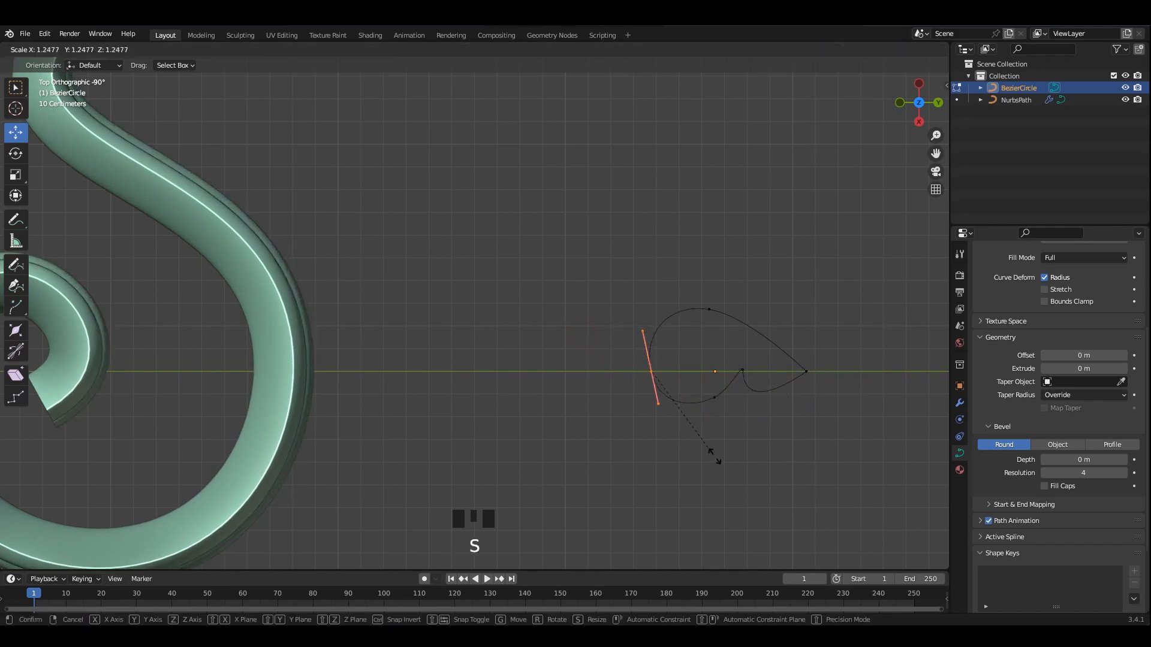
left_click(768, 500)
left_click_drag(699, 371, 712, 370)
key("r")
left_click(763, 449)
key("r")
key("ctrl+z")
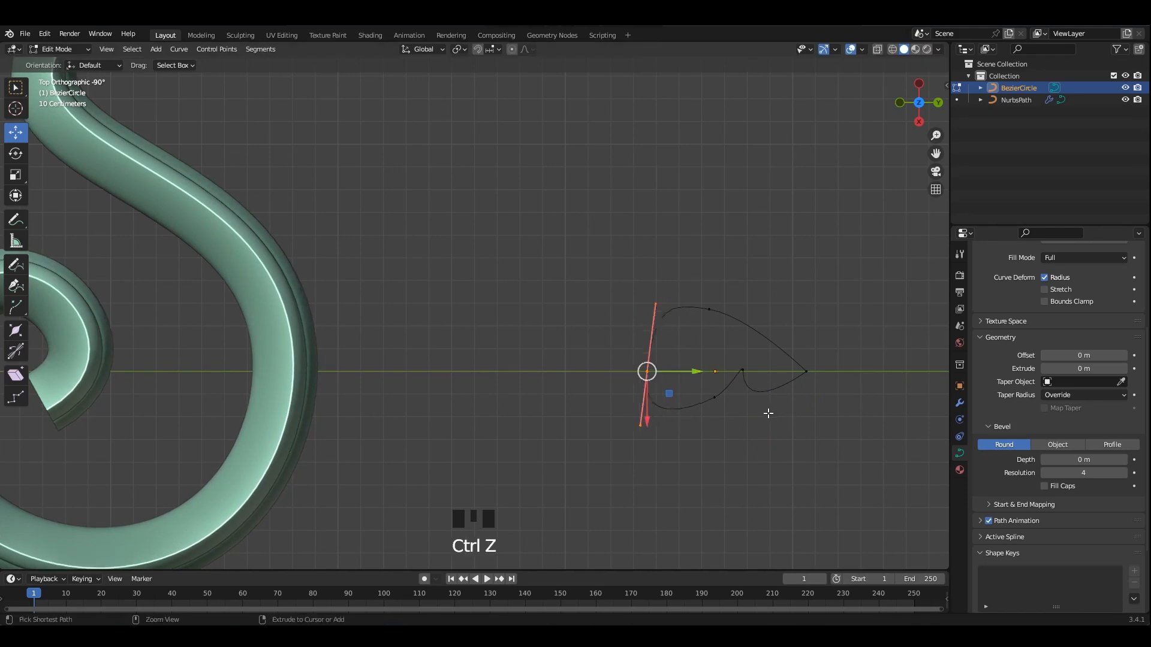
- Rotate the whole profile curve by about -33 degrees to turn the ridges along the scroll
left_click_drag(504, 205, 902, 528)
key("r")
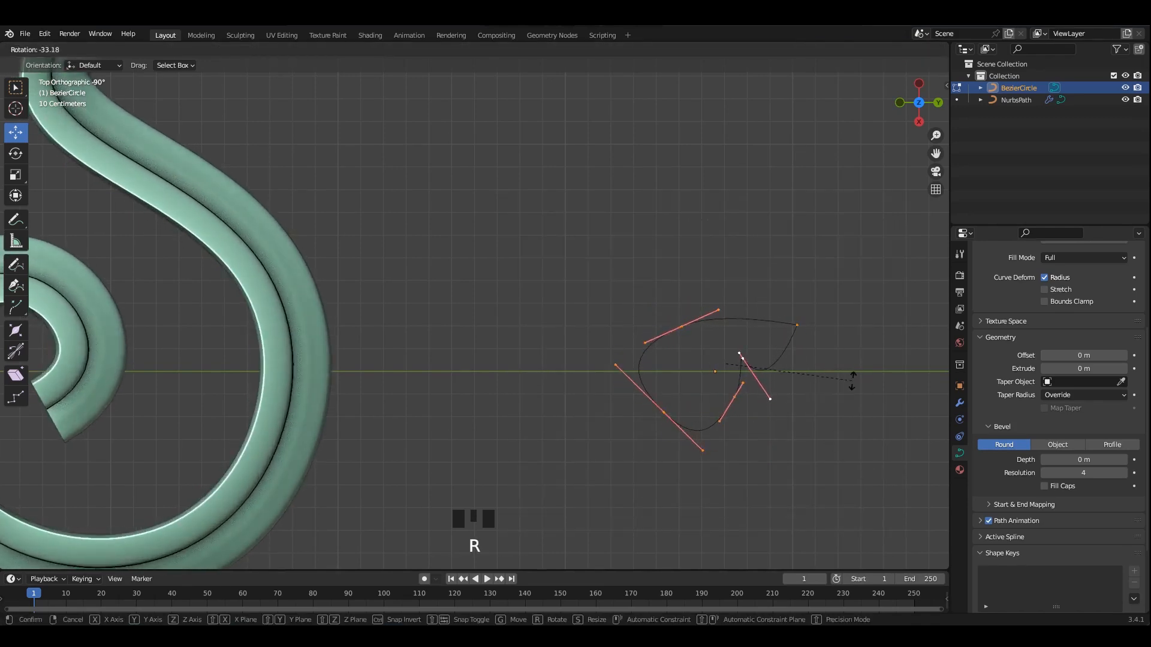
left_click(845, 378)
scroll(819, 378, "down", 2)
middle_click_drag(818, 378, 834, 373, "shift")
scroll(726, 350, "up", 1)
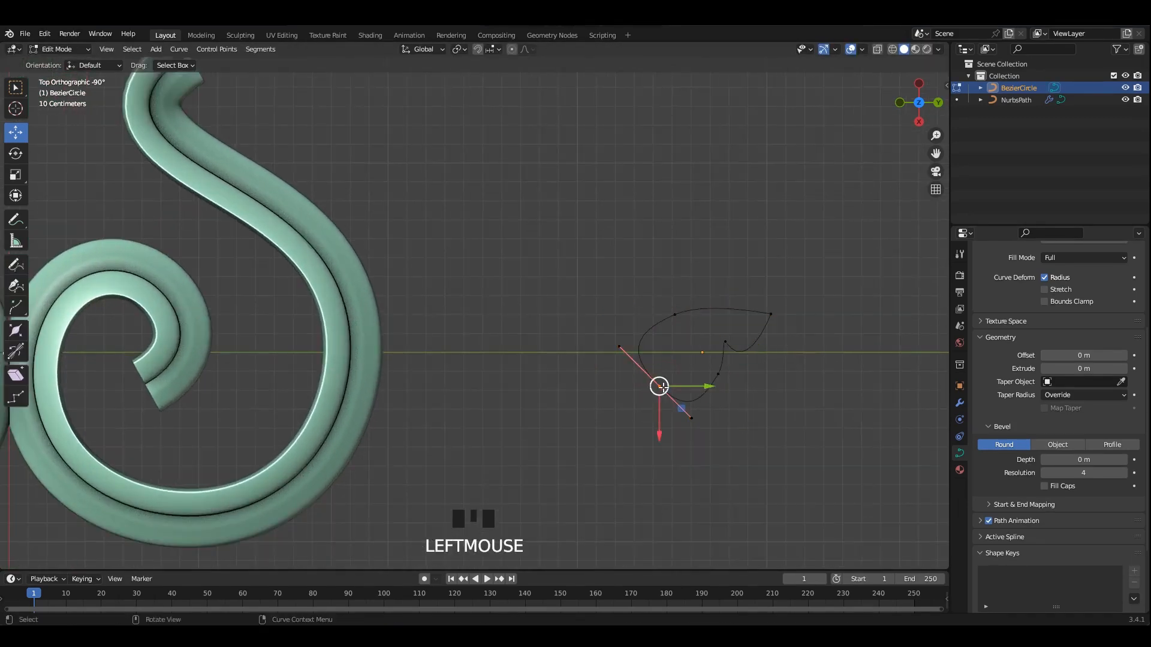
- Shorten a handle of the point at the rounded end's lower side to tighten the profile's curvature
left_click(658, 389)
left_click(619, 345)
left_click_drag(620, 345, 638, 361)
left_click(690, 419)
left_click_drag(691, 419, 715, 358)
key("ctrl+z")
left_click(727, 363)
key("ctrl+z")
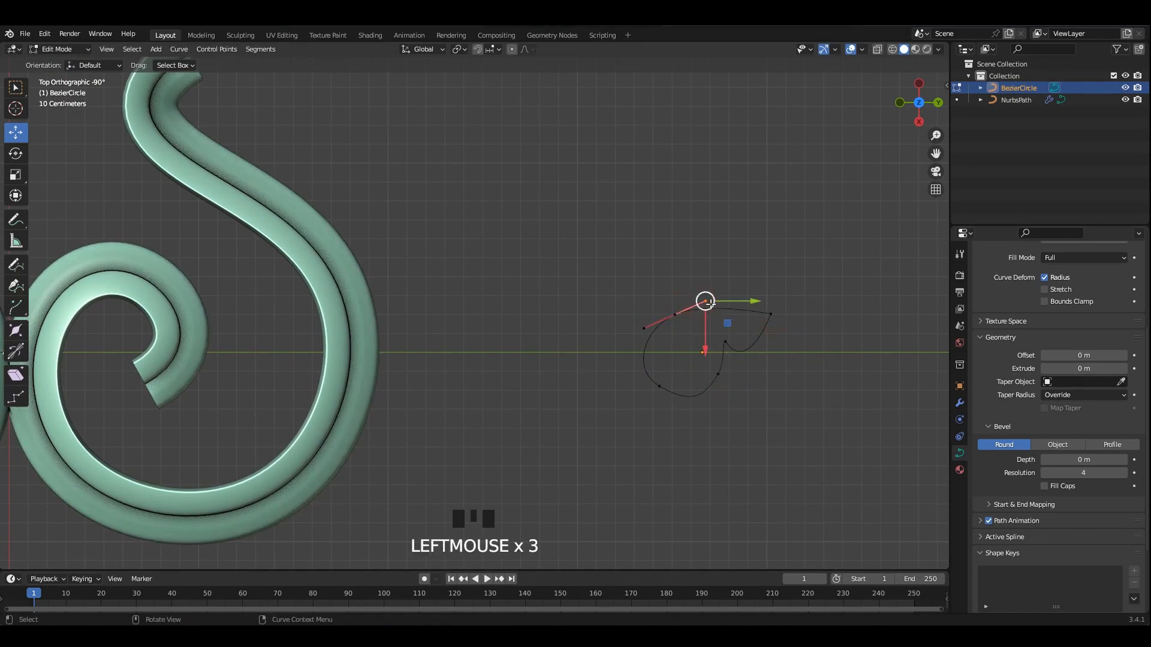
- Adjust both handles of the upper profile point to refine the top curve
left_click_drag(710, 304, 721, 290)
left_click(647, 331)
left_click(675, 314)
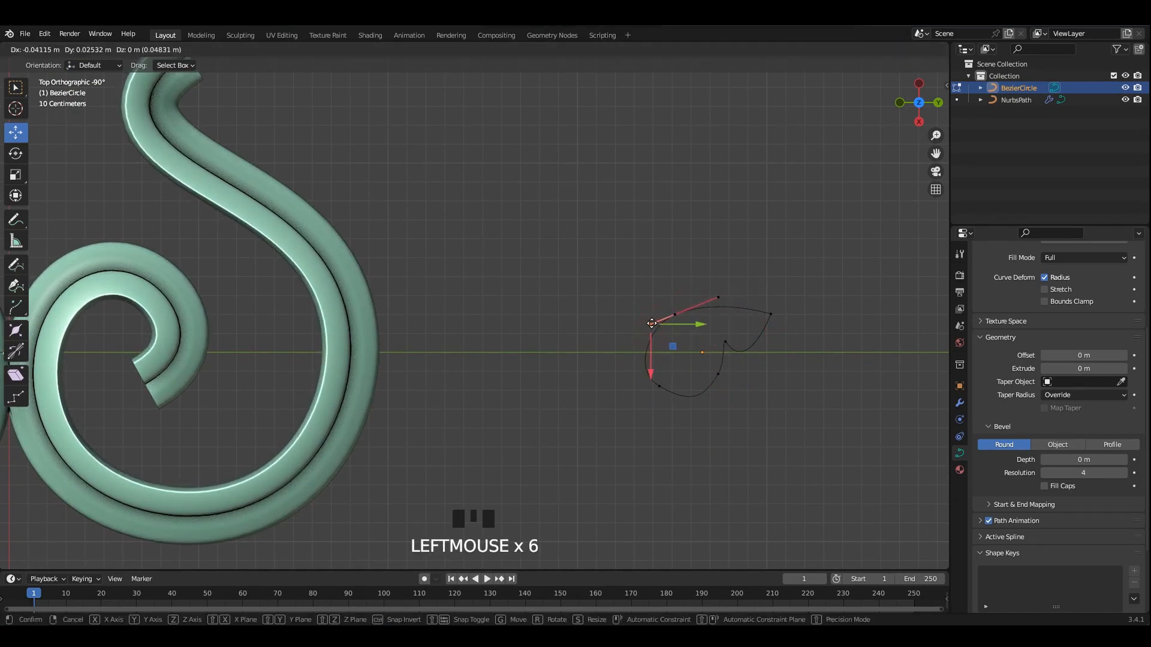
- Subdivide the profile segment between the sharp tip and the notch, and rotate the new point's handles
left_click(770, 314)
right_click(767, 341)
left_click(729, 295)
left_click(764, 342)
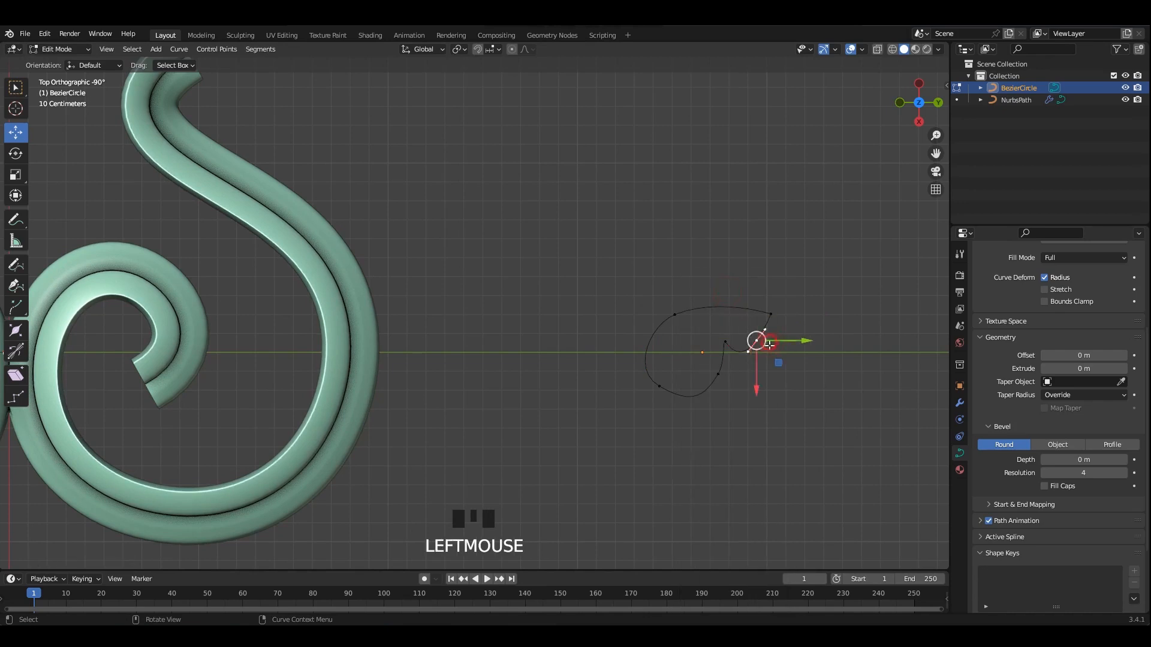
left_click_drag(758, 342, 768, 348)
key("ctrl+z")
key("r")
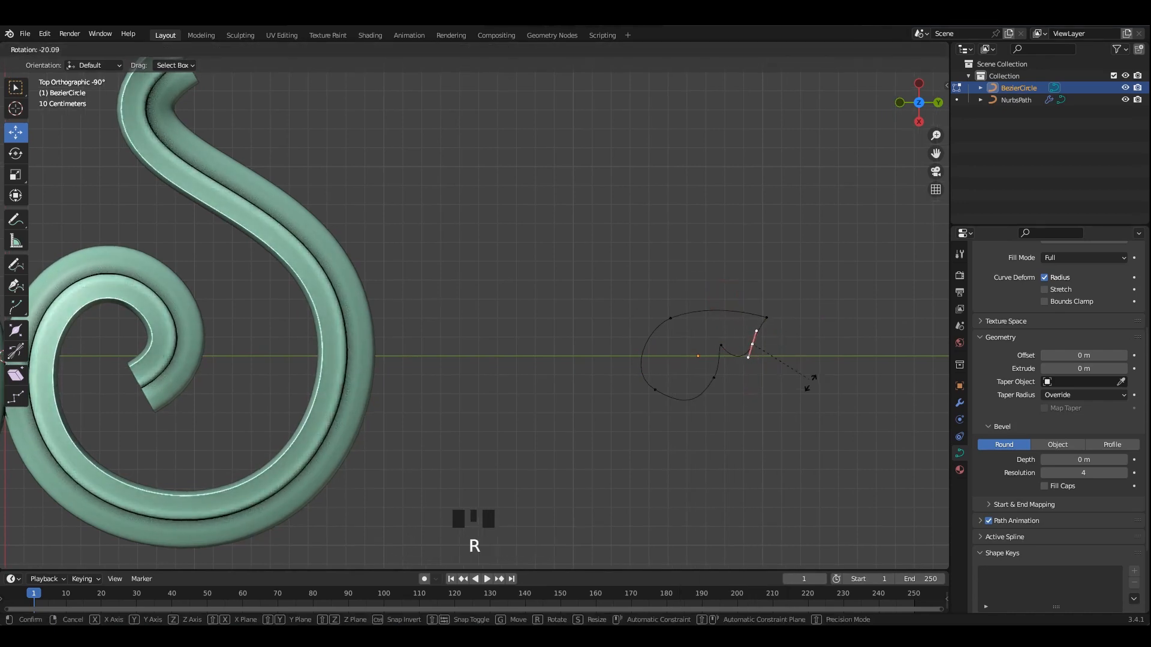
left_click(728, 362)
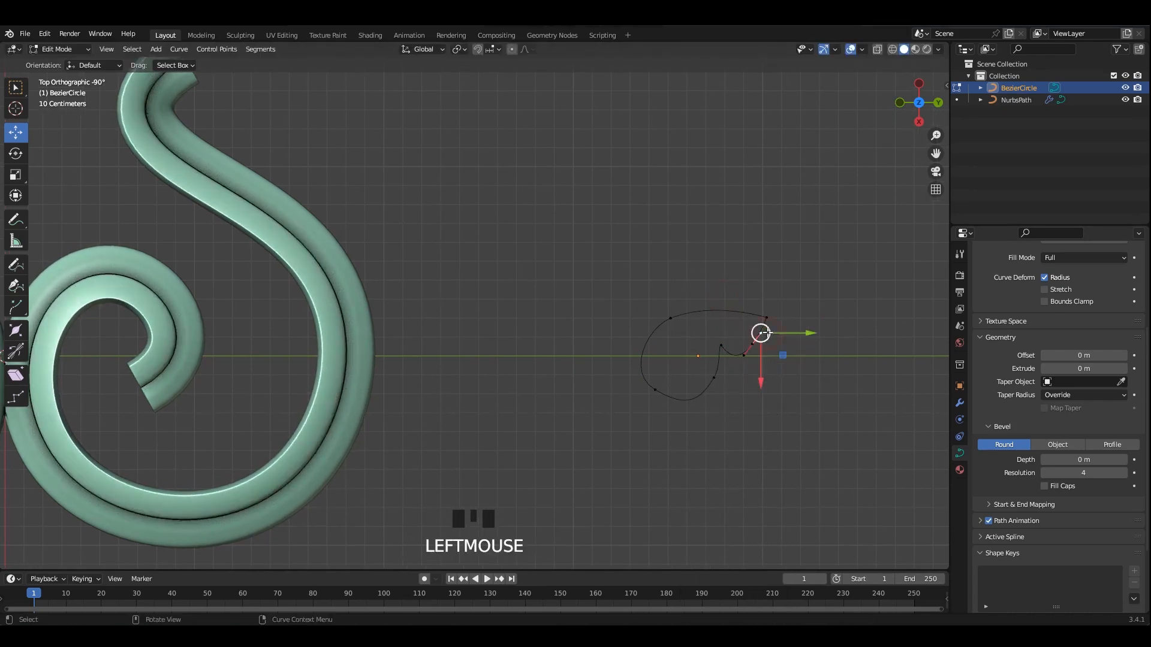
- Move the notch point and the lower point beside it downward, and rotate the handles to deepen the small lobe
left_click_drag(767, 332, 719, 395)
left_click(755, 358)
left_click(726, 347)
key("r")
left_click(708, 397)
- Shorten and rotate the handles of the point at the rounded end's lower side to tighten the profile's underside
left_click(655, 389)
key("s")
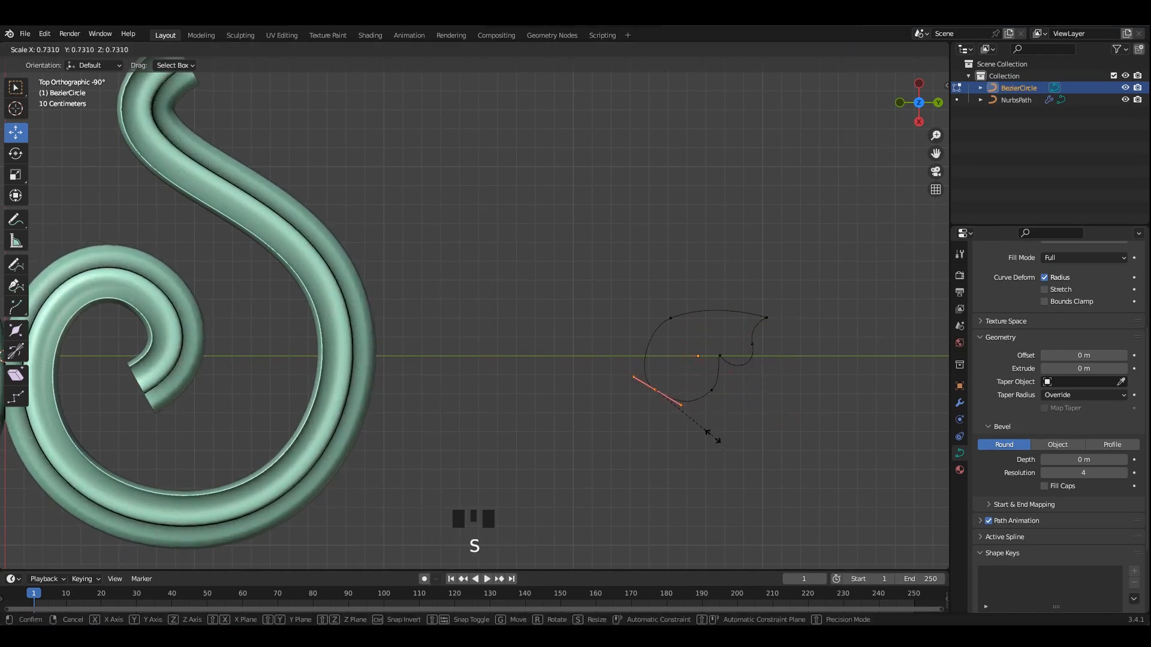
left_click(713, 437)
left_click_drag(714, 307, 653, 391)
left_click(653, 391)
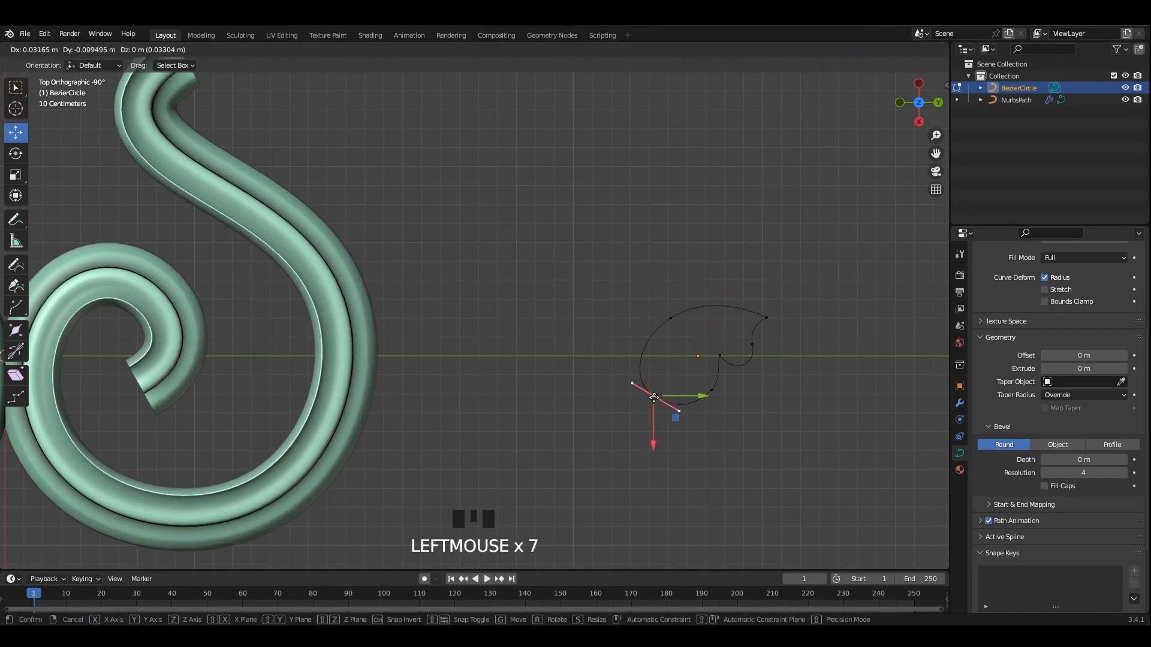
key("s")
left_click(745, 431)
key("r")
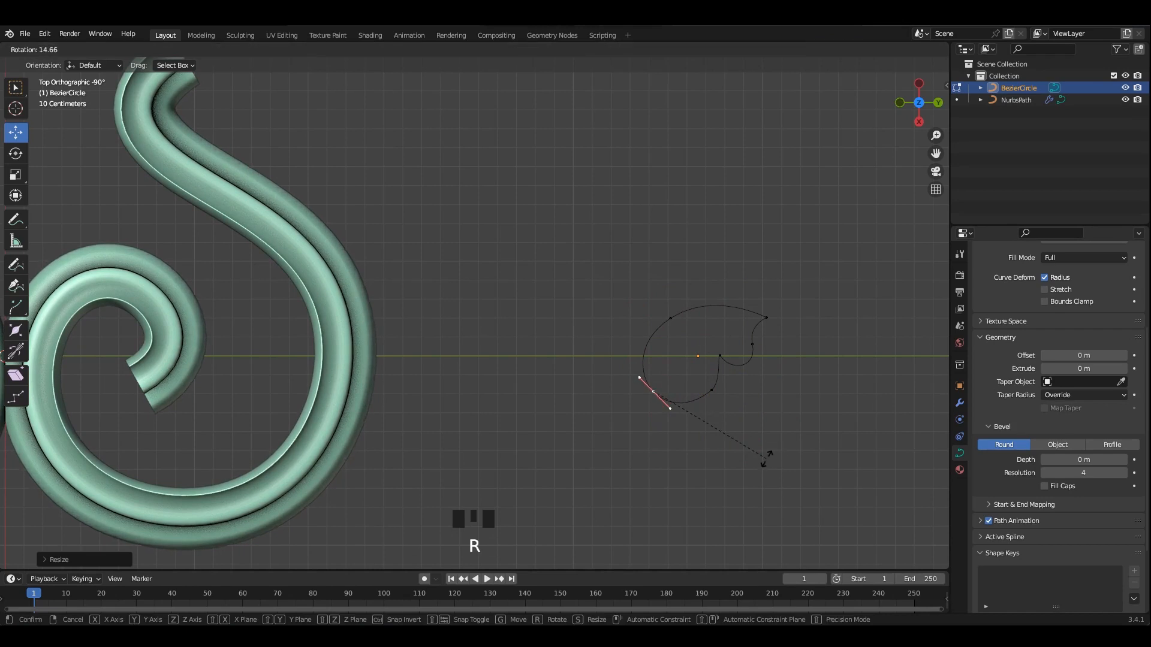
- Scale and rotate the handles of the point between the profile's sharp tip and its notch
key("s")
left_click(832, 403)
key("r")
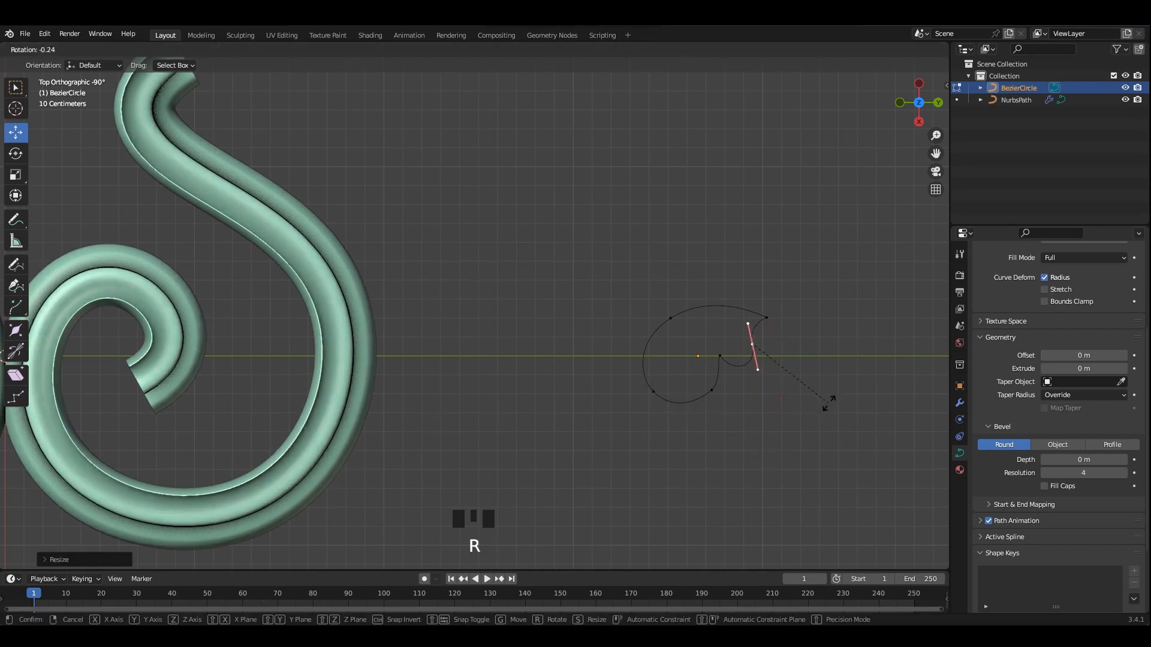
double_click(785, 330)
key("ctrl+z")
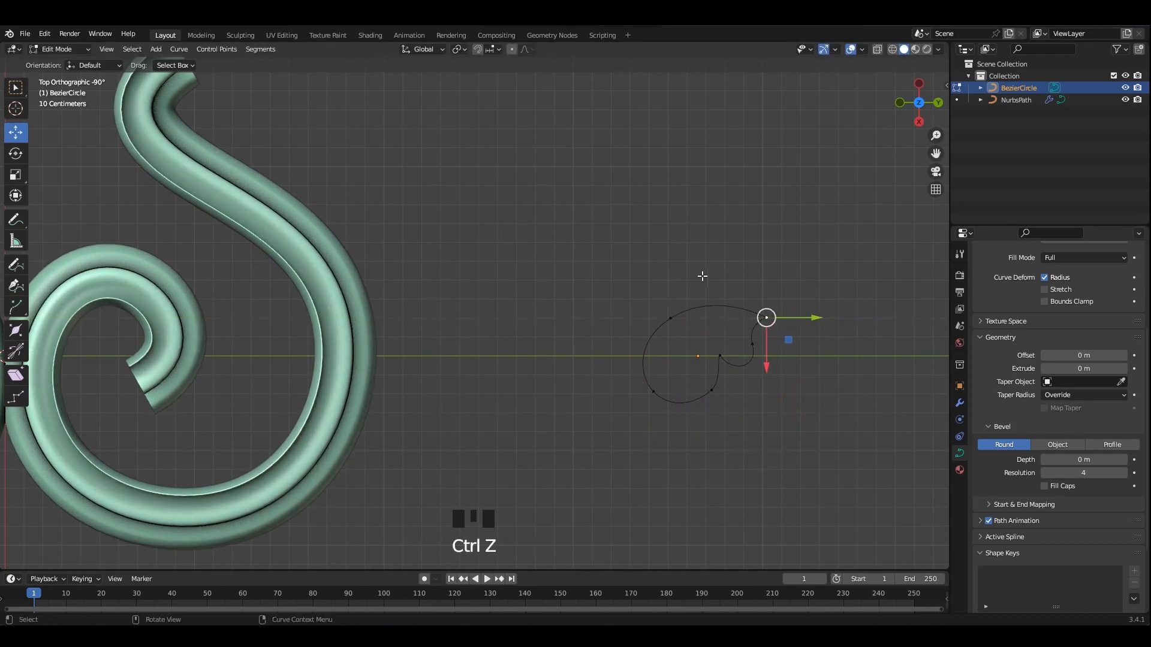
mouse_move(768, 369)
left_mouse_down()
mouse_move(768, 380)
mouse_move(768, 370)
left_mouse_up()
scroll(593, 272, "down", 2)
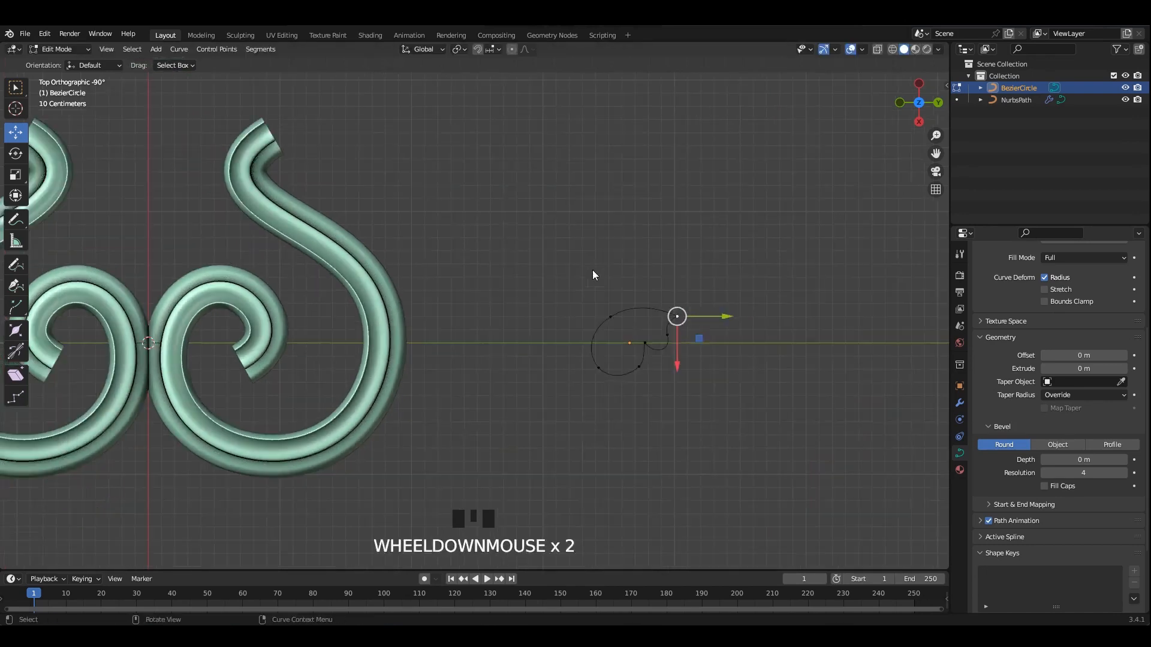
- Edit the scroll curve and shrink the radius of its inner end to taper it to a point
key("Tab")
left_click(557, 271)
middle_click_drag(375, 274, 567, 287, "shift")
left_click(565, 286)
key("Tab")
scroll(421, 390, "up", 1)
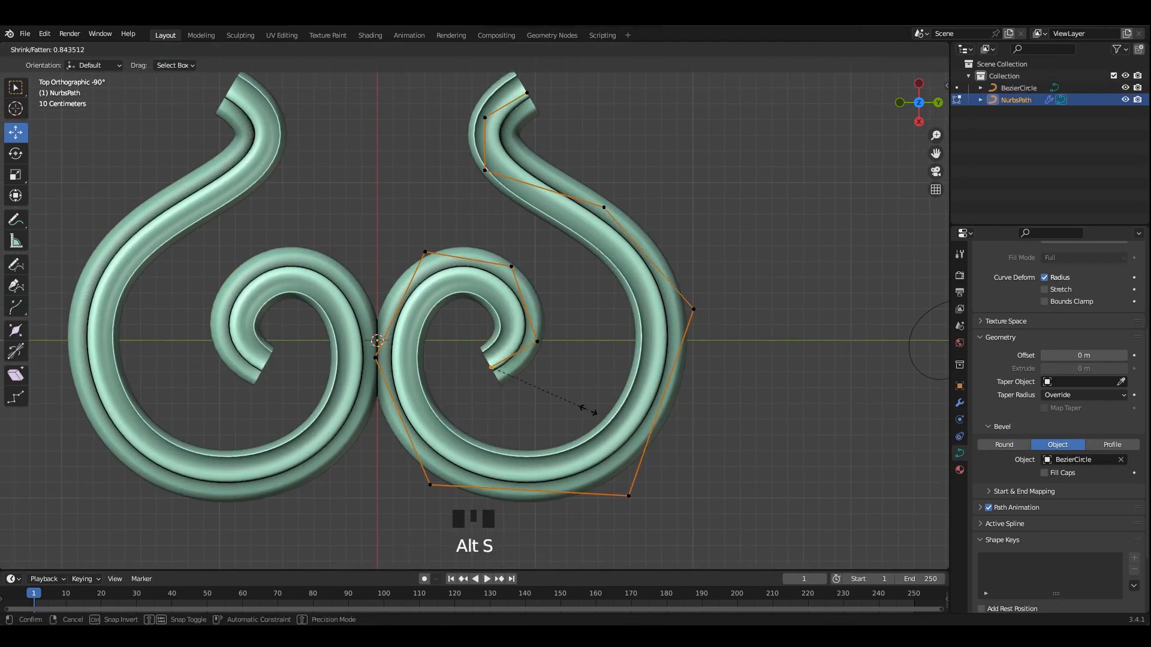
key("Tab")
key("Tab")
- Try adjusting the two control points just before the inner curl's end, undoing each change
middle_click_drag(545, 305, 547, 329, "shift")
left_click_drag(540, 258, 496, 301)
left_click_drag(536, 312, 543, 314)
key("ctrl+z")
left_click_drag(584, 338, 519, 380)
left_click_drag(561, 387, 555, 395)
key("ctrl+z")
- Shift the stem's top end slightly toward the mirror axis and taper it to a sharp point
middle_click_drag(569, 246, 545, 357, "shift")
left_click_drag(617, 186, 496, 242)
left_click_drag(526, 249, 495, 219)
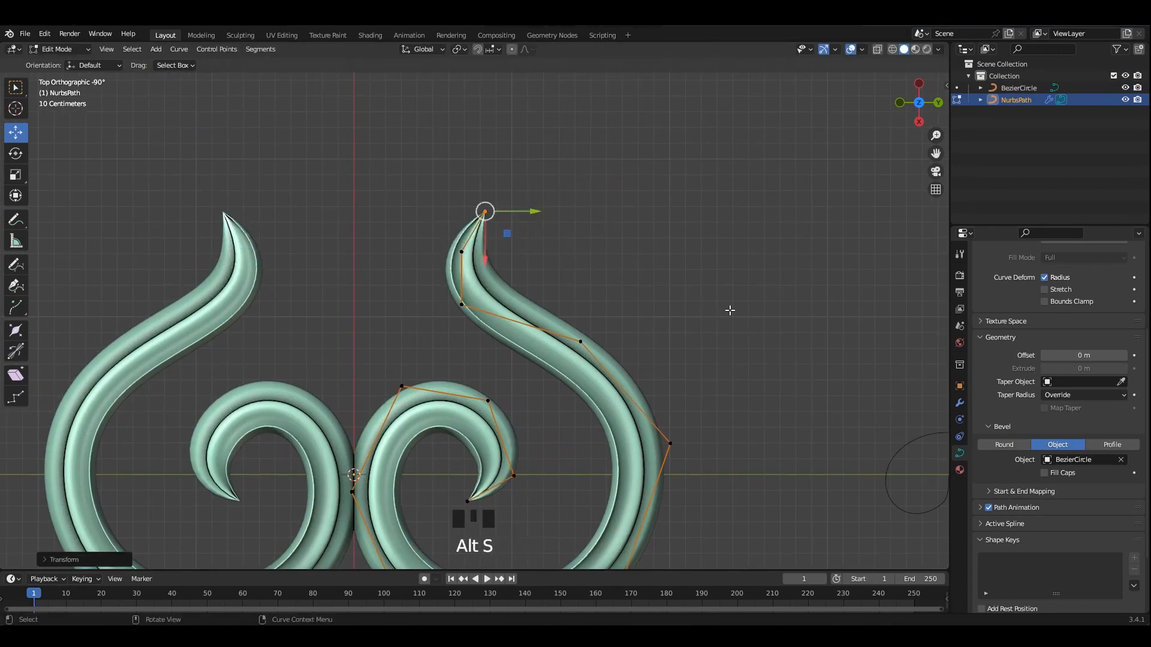
key("Tab")
key("Tab")
key("Tab")
- Nudge the two middle control points of the stem slightly downward to smooth its bend
middle_click_drag(585, 260, 633, 191, "shift")
left_click(510, 235)
left_click_drag(511, 236, 516, 245)
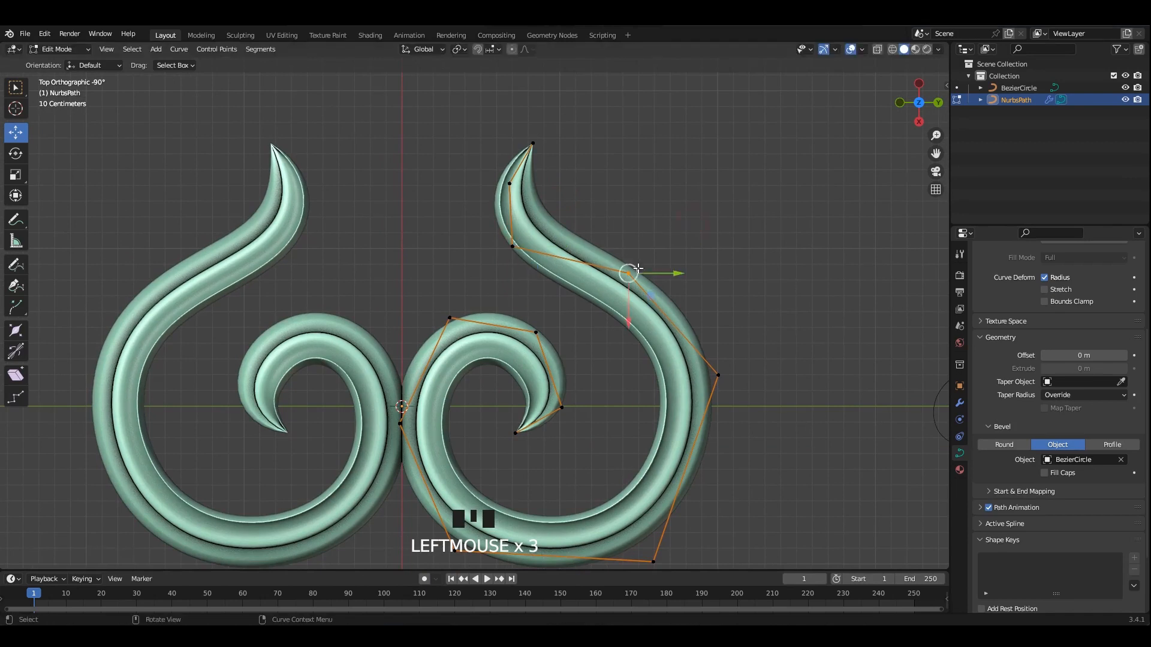
left_click_drag(638, 268, 632, 276)
- Move the two control points at the outer side of the inner curl inward to tighten it
middle_click_drag(481, 378, 529, 311, "shift")
left_click_drag(584, 264, 577, 275)
left_click(610, 340)
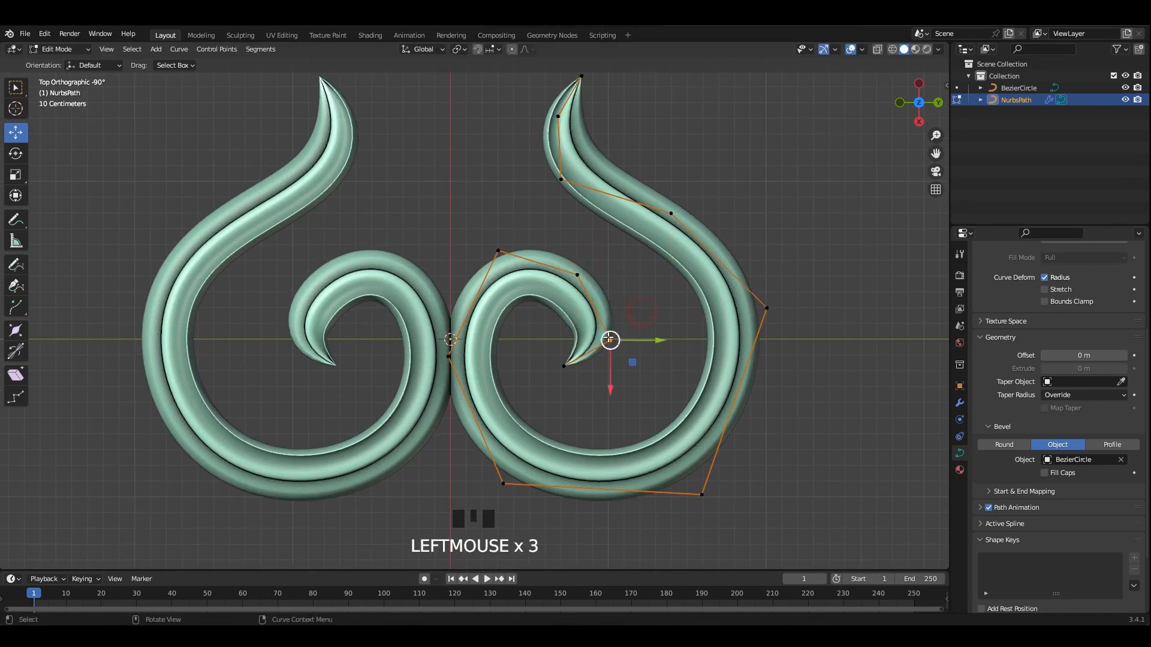
left_click_drag(610, 340, 597, 348)
- Thicken the inner spiral's control points and move the whole curve about 0.12 m along Y, away from the mirror axis
left_click_drag(390, 210, 599, 498)
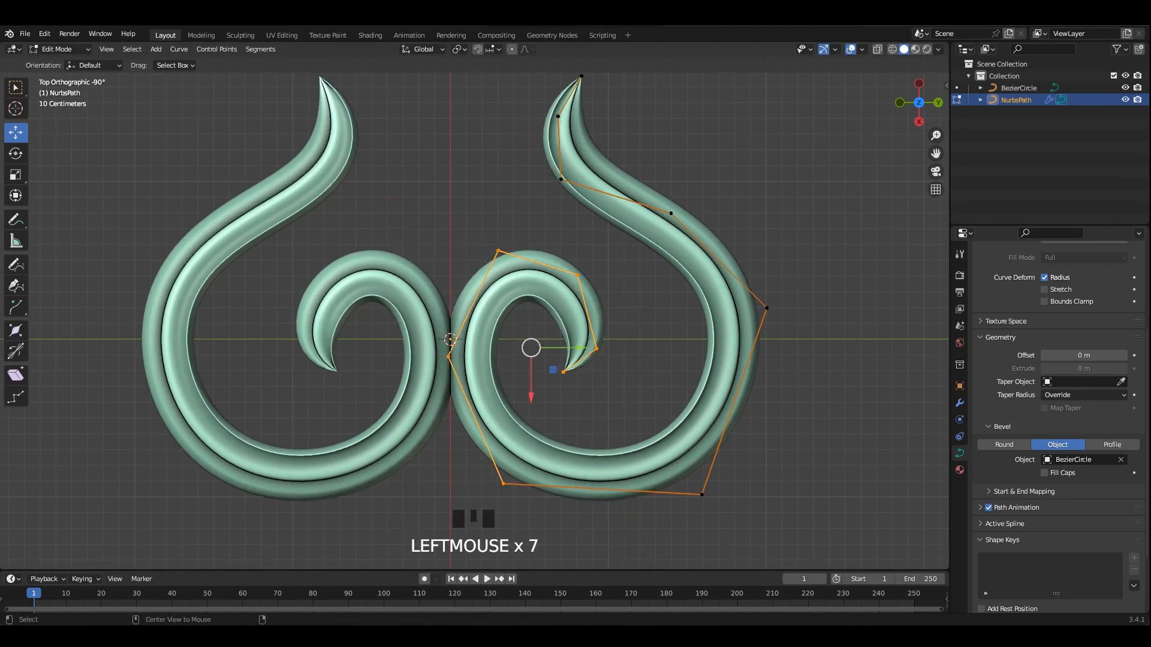
key("alt+s")
key("a")
left_click_drag(631, 290, 649, 289)
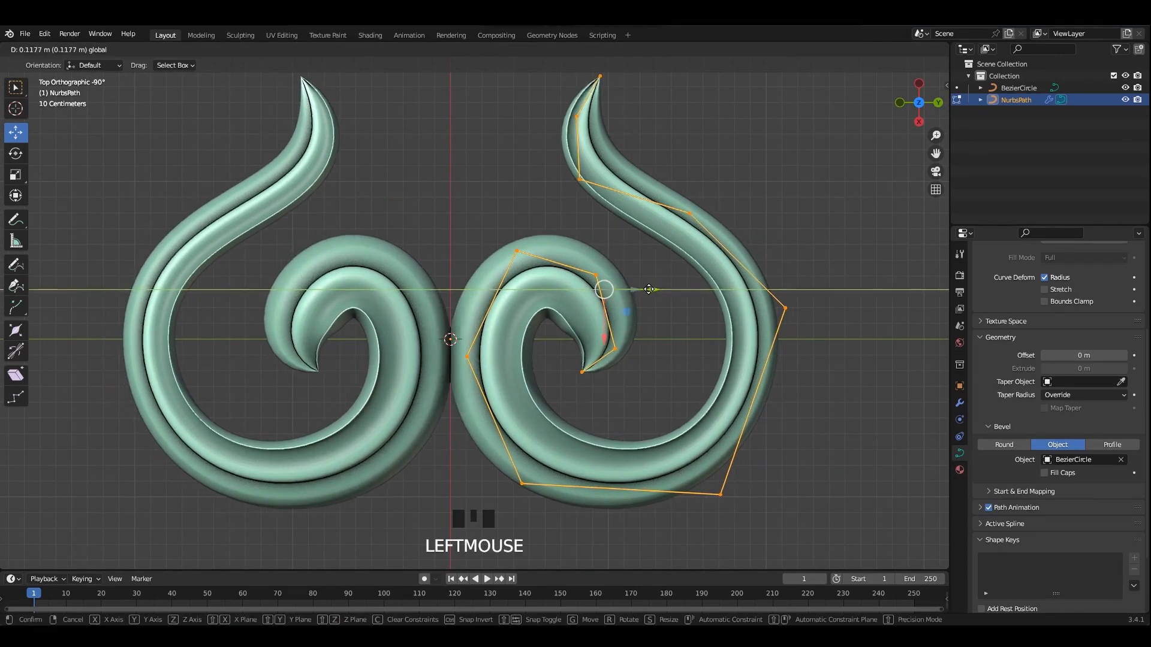
middle_click_drag(778, 342, 778, 362, "shift")
- Move the inner curl's outer points outward and draw its tip further around to extend the spiral
left_click(689, 234)
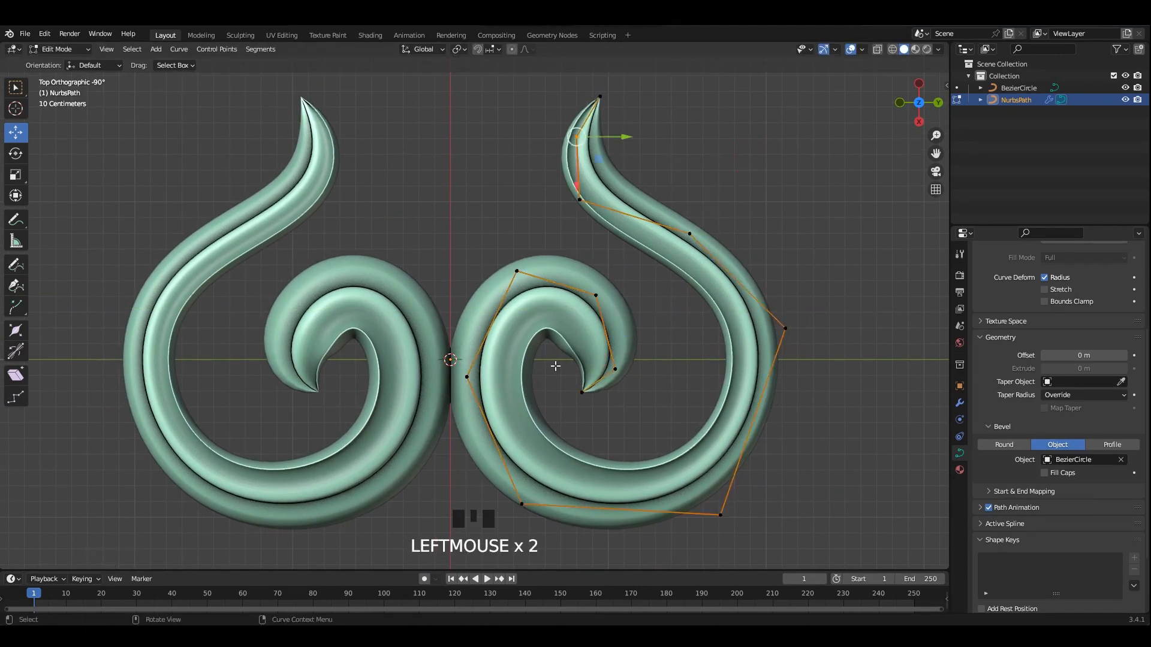
left_click_drag(597, 300, 616, 289)
left_click(616, 370)
left_click_drag(616, 369, 640, 402)
left_click_drag(608, 379, 561, 425)
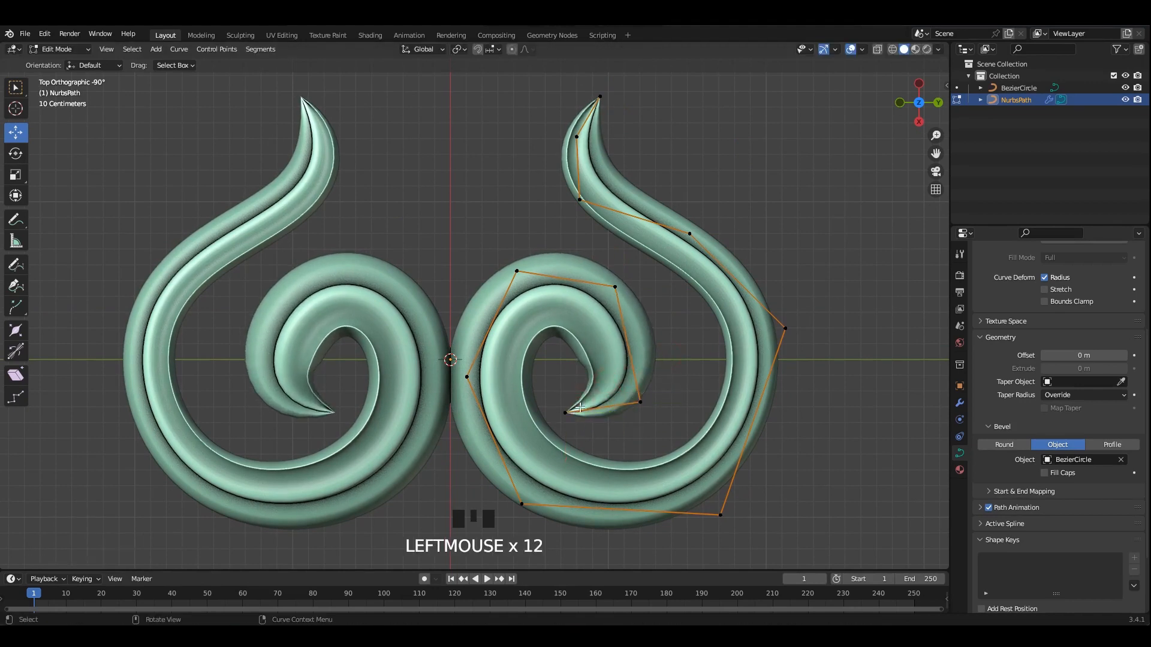
left_click(640, 402)
left_click_drag(641, 402, 646, 411)
left_click_drag(617, 290, 635, 292)
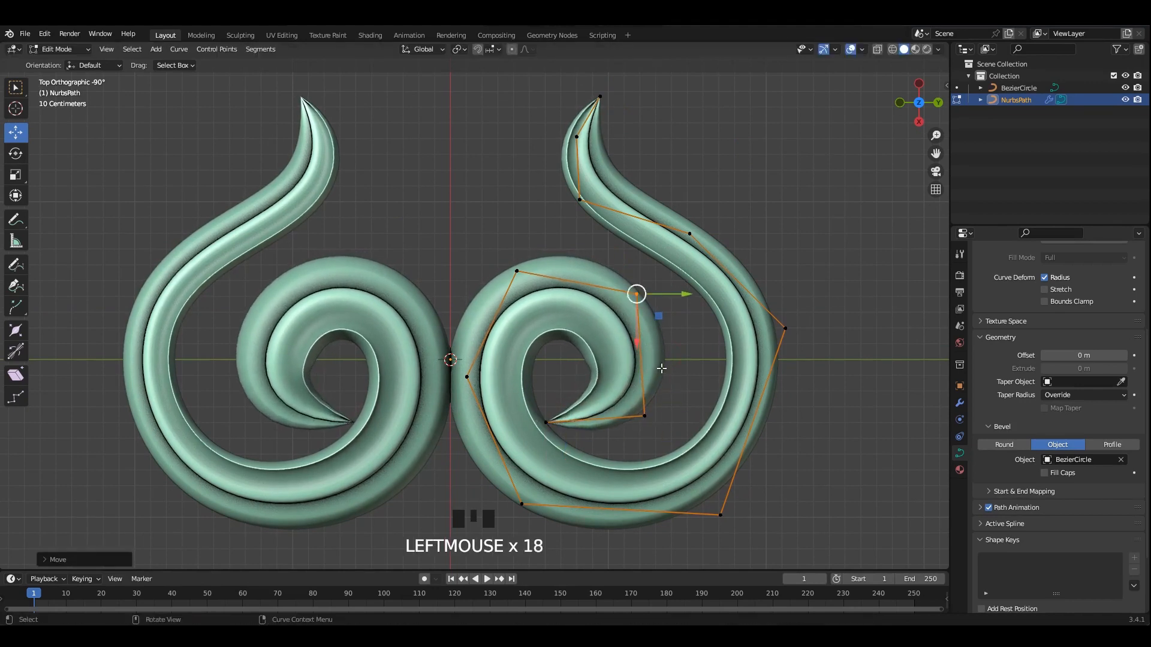
- Pull the inner curl's lower point inward and lower its two upper points to round the spiral
left_click(644, 415)
left_click_drag(644, 415, 616, 428)
left_click_drag(636, 293, 617, 318)
left_click_drag(636, 294, 637, 304)
left_click_drag(552, 244, 500, 297)
left_click_drag(518, 272, 520, 284)
left_click_drag(664, 290, 627, 305)
- Adjust the radius of the two points before the inner curl's tip to smooth its taper
left_click_drag(513, 344, 481, 401)
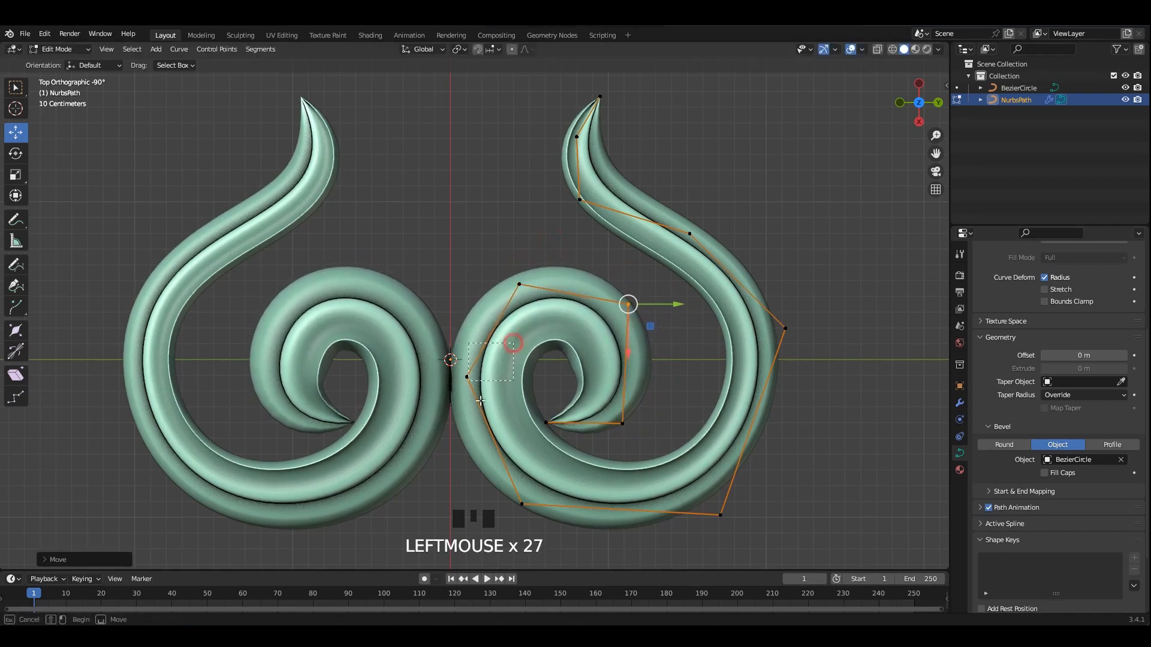
left_click(622, 424)
key("alt+s")
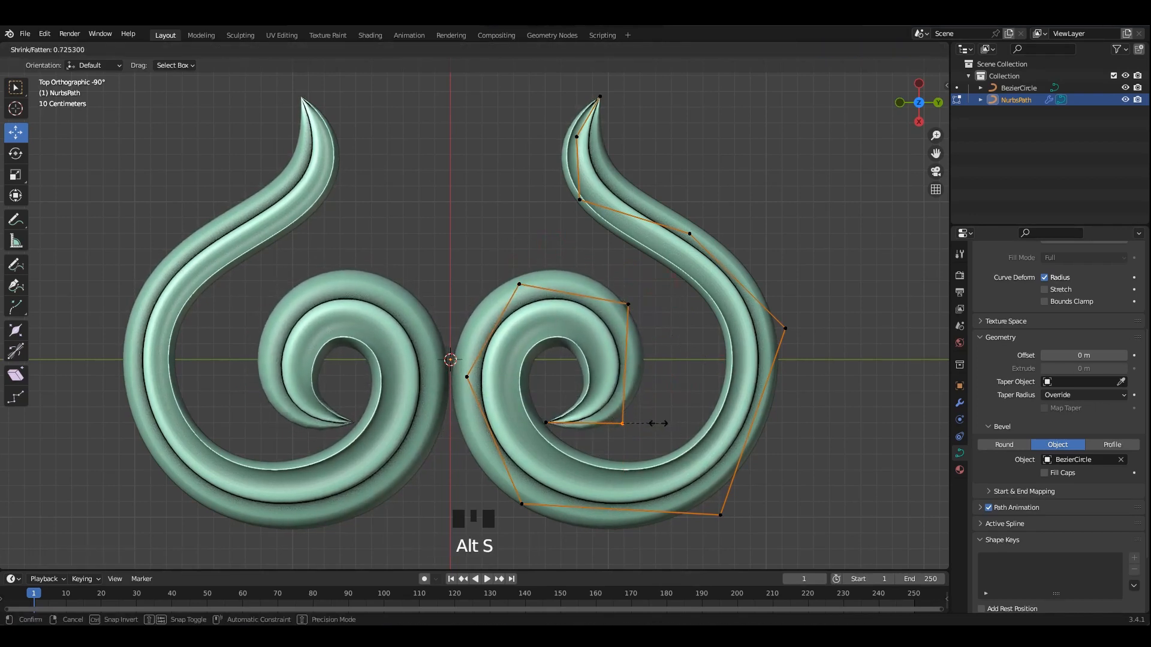
left_click_drag(628, 303, 632, 307)
key("alt+s")
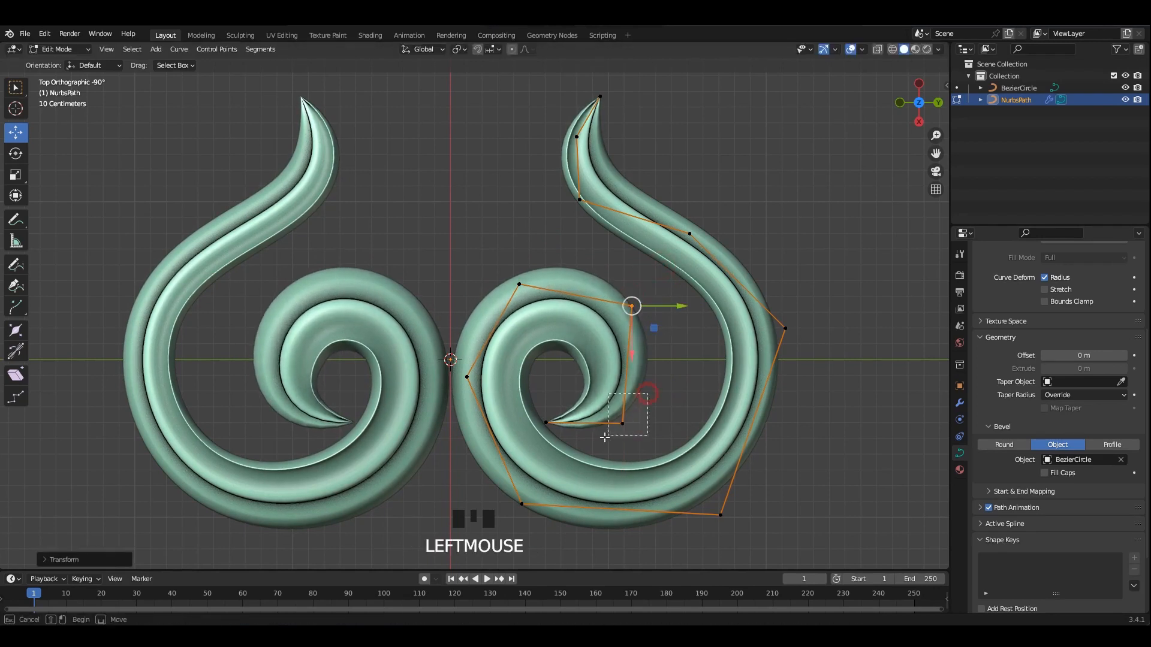
left_click_drag(605, 437, 602, 439)
key("alt+s")
left_click(634, 422)
- Finish editing the scroll, save the file, and move the profile curve farther away from it along Y
key("Tab")
scroll(755, 363, "down", 3)
key("ctrl+s")
left_click_drag(915, 273, 824, 359)
middle_click_drag(846, 350, 779, 360, "shift")
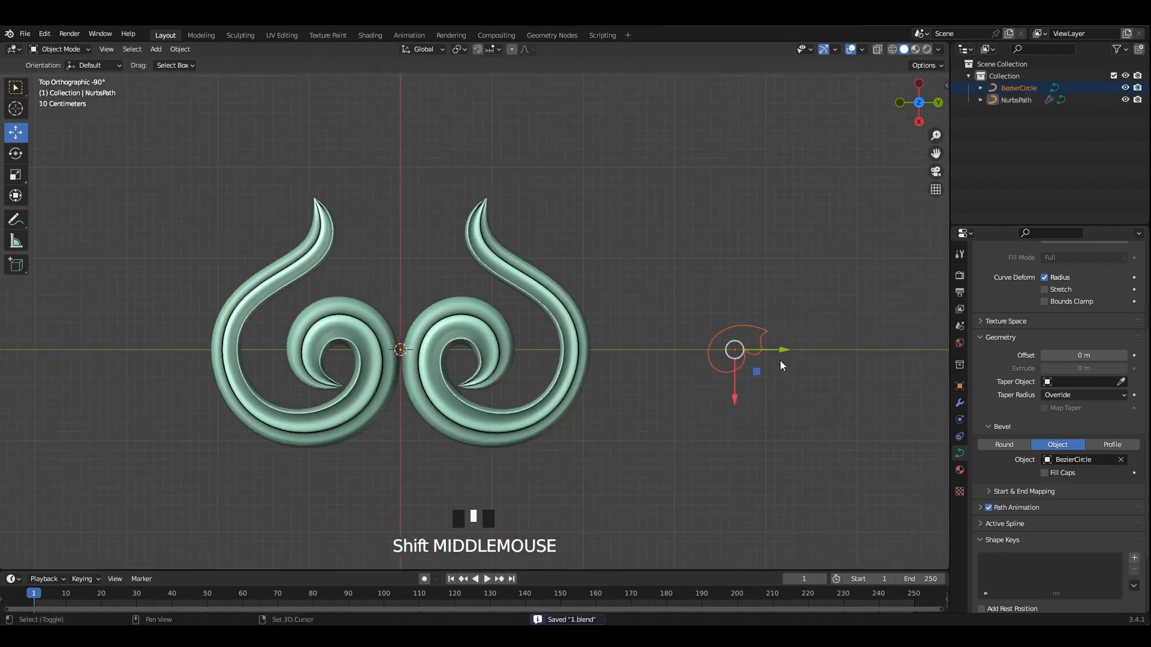
left_click_drag(784, 350, 903, 350)
- Duplicate the scroll's stem points as a second strand along its outer side and rotate the copy slightly
left_click(696, 257)
scroll(670, 272, "up", 1)
mouse_move(628, 279)
middle_mouse_down("shift")
mouse_move(670, 273)
mouse_move(634, 281)
middle_mouse_up("shift")
left_click(606, 283)
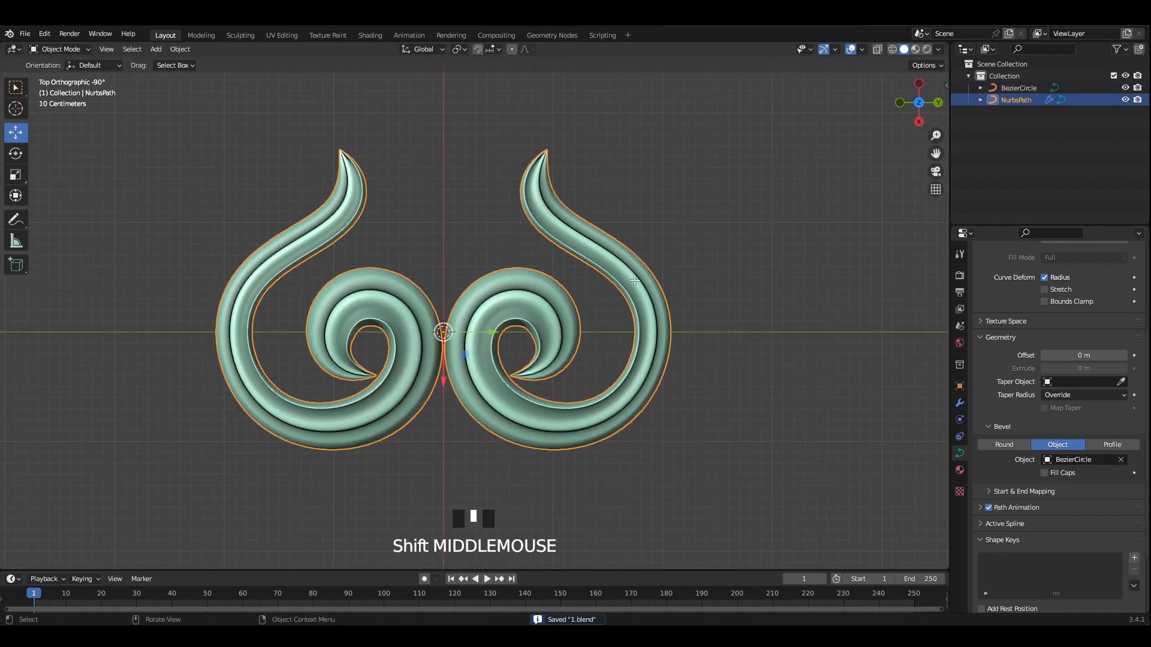
key("Tab")
left_click_drag(574, 127, 509, 234)
middle_click_drag(607, 437, 601, 429, "shift")
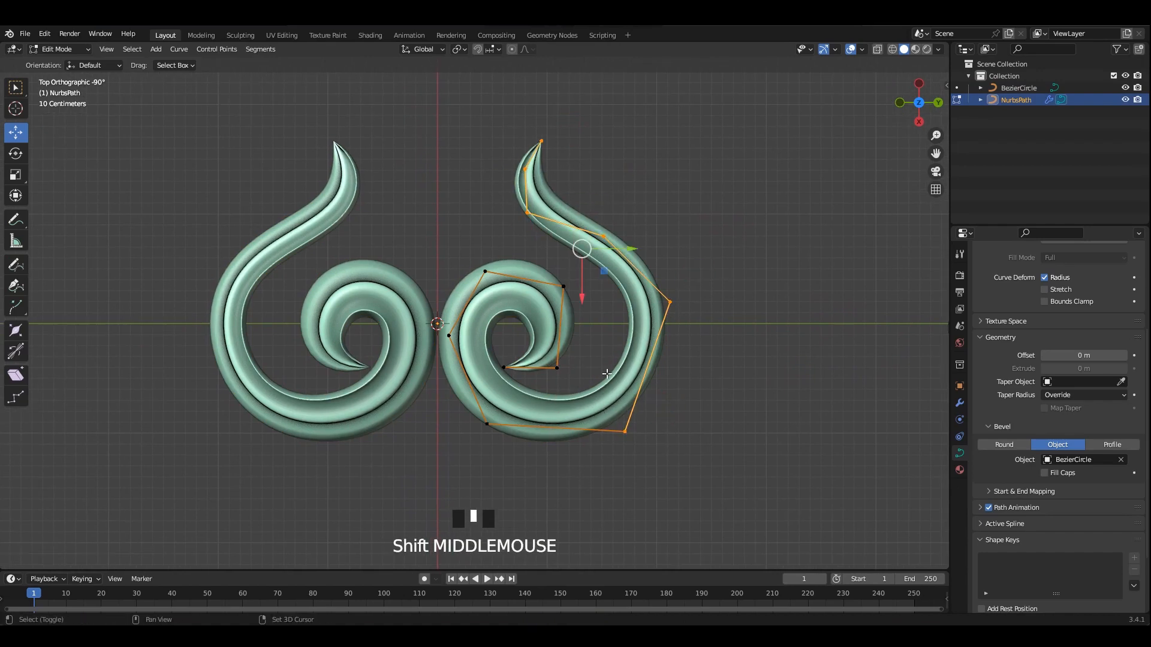
key("shift+d")
left_click(668, 240)
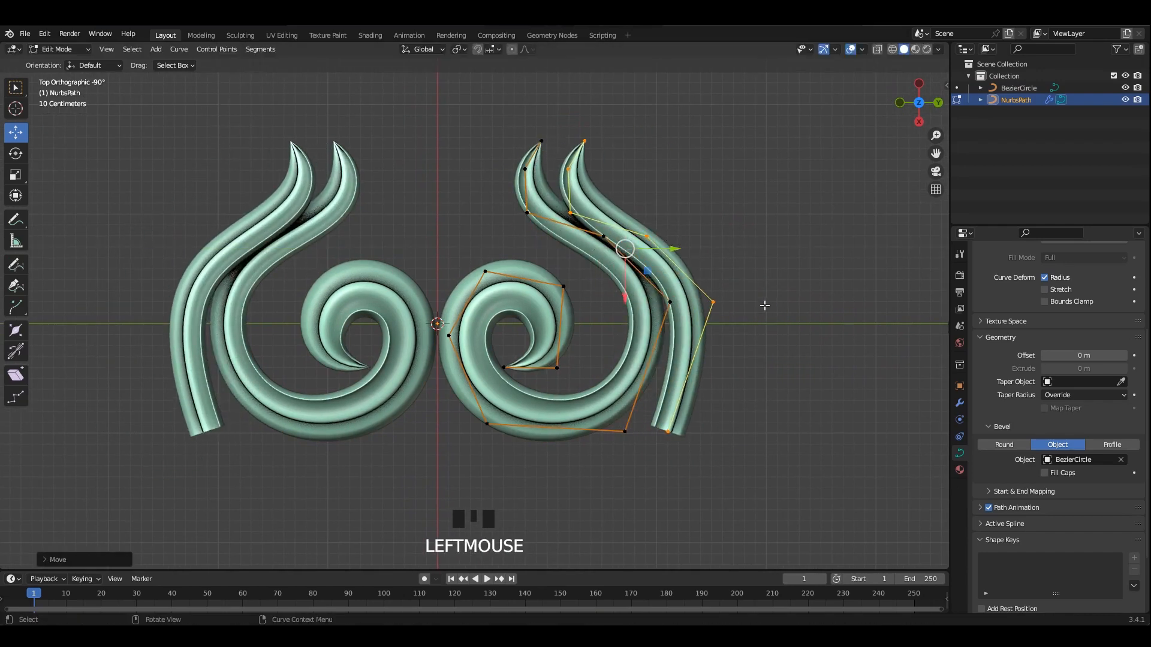
key("r")
left_click(696, 234)
- Shrink the radius of the new strand's lower end to taper it to a point
scroll(693, 312, "up", 1)
left_click(709, 300)
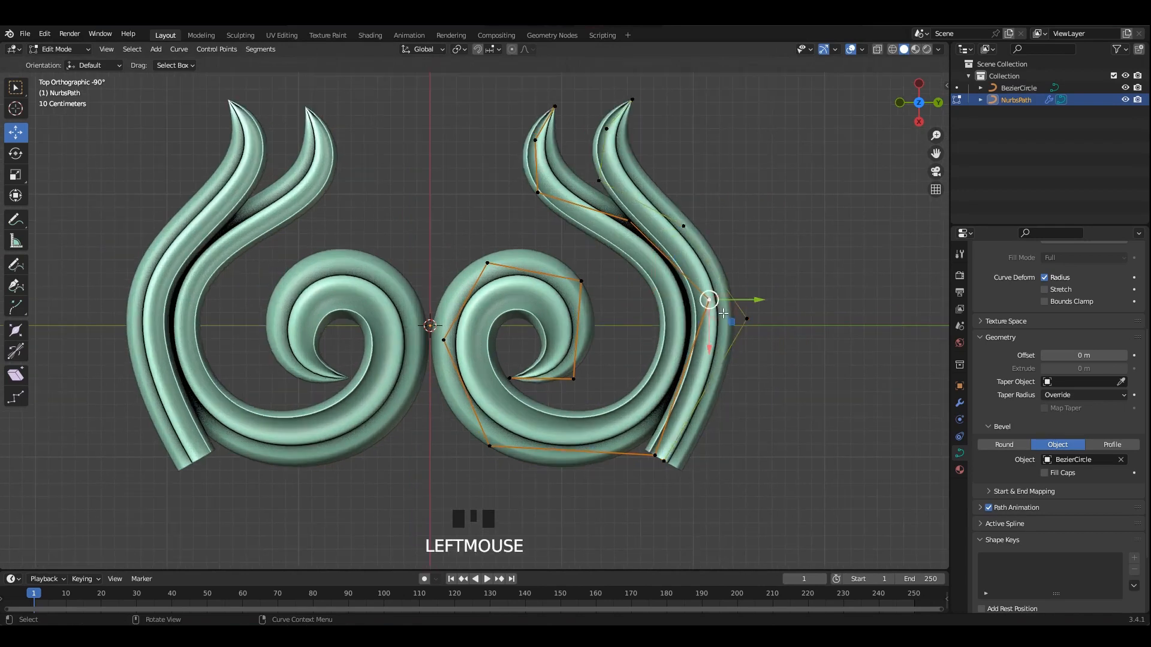
key("Tab")
key("Tab")
left_click(664, 461)
key("alt+s")
left_click(765, 466)
key("Tab")
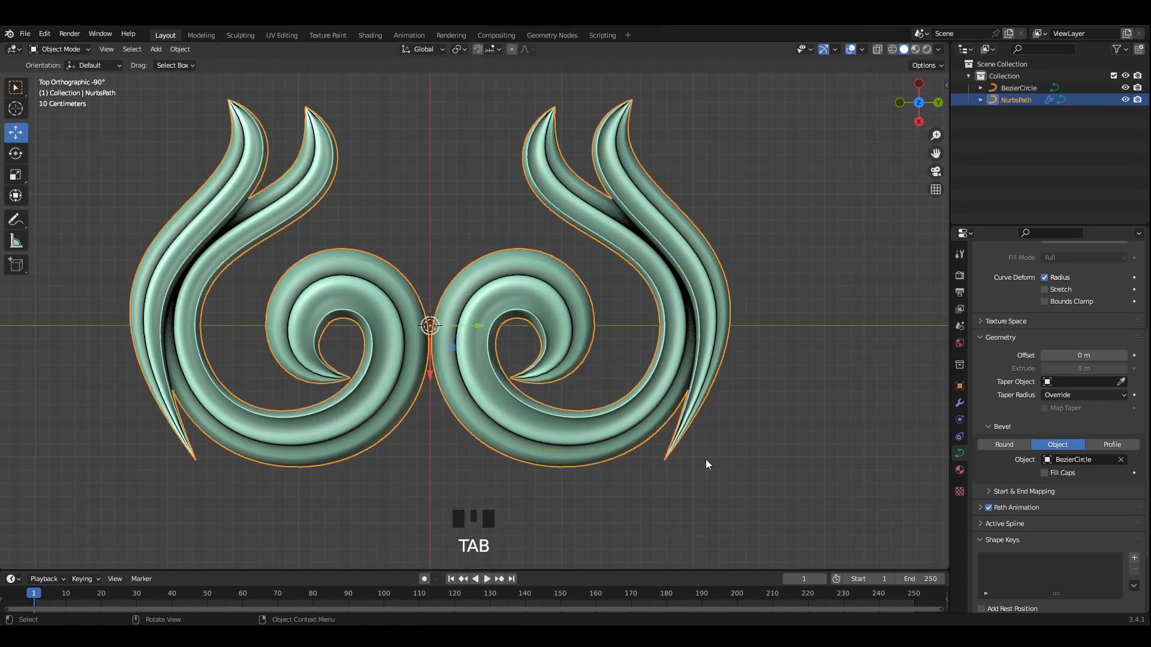
- Move the new strand's lower end onto the spiral's outer edge and shift the neighbouring bend point downward
key("Tab")
left_click_drag(664, 461, 628, 447)
left_click_drag(795, 275, 749, 372)
middle_click_drag(749, 372, 752, 334, "shift")
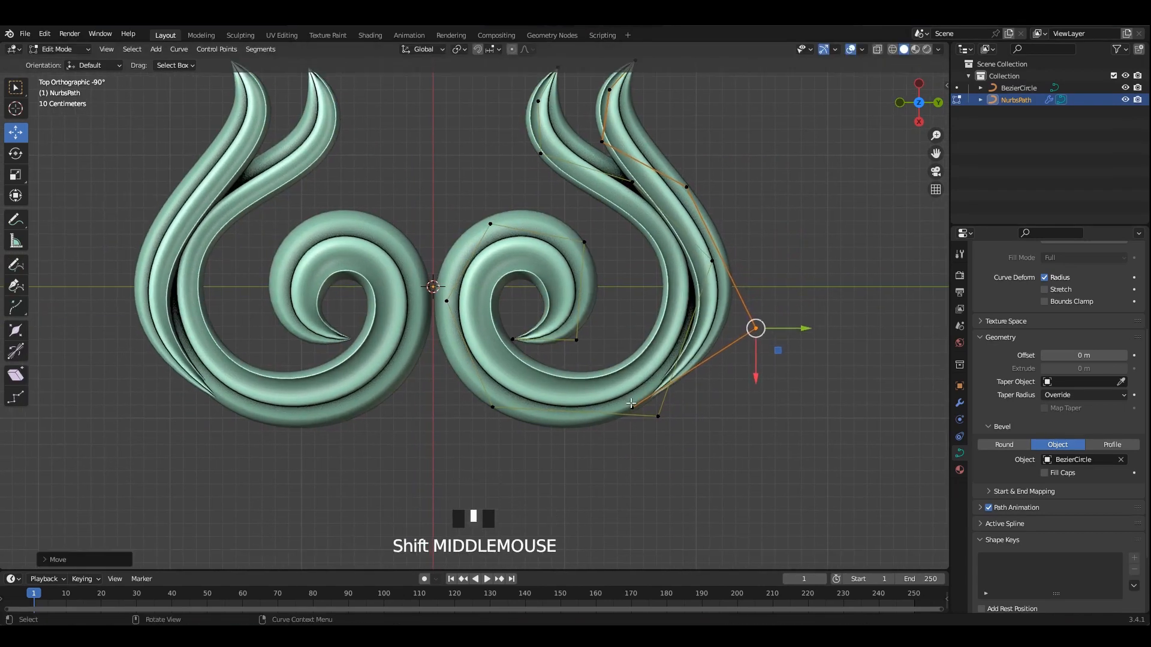
left_click(632, 409)
left_click_drag(632, 409, 641, 406)
- Nudge the new strand's lower bend point slightly further down
middle_click_drag(779, 301, 763, 342, "shift")
left_click_drag(763, 341, 722, 391)
left_click_drag(740, 368, 739, 382)
left_click_drag(743, 273, 686, 317)
left_click_drag(696, 302, 721, 282)
key("ctrl+z")
- Move the new strand's upper bend point outward and reposition its tip points closer to the original stem
left_click_drag(724, 222, 659, 241)
left_click_drag(666, 226, 715, 205)
middle_click_drag(715, 204, 717, 313, "shift")
left_click(645, 185)
left_click_drag(611, 291, 651, 283)
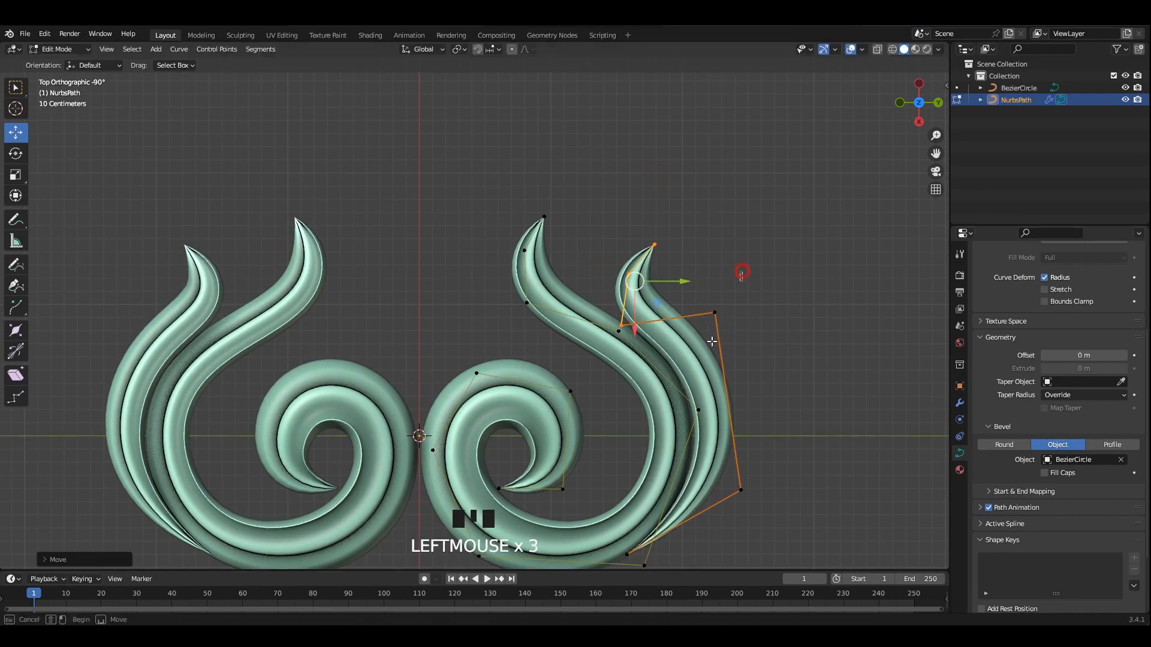
left_click_drag(712, 341, 701, 333)
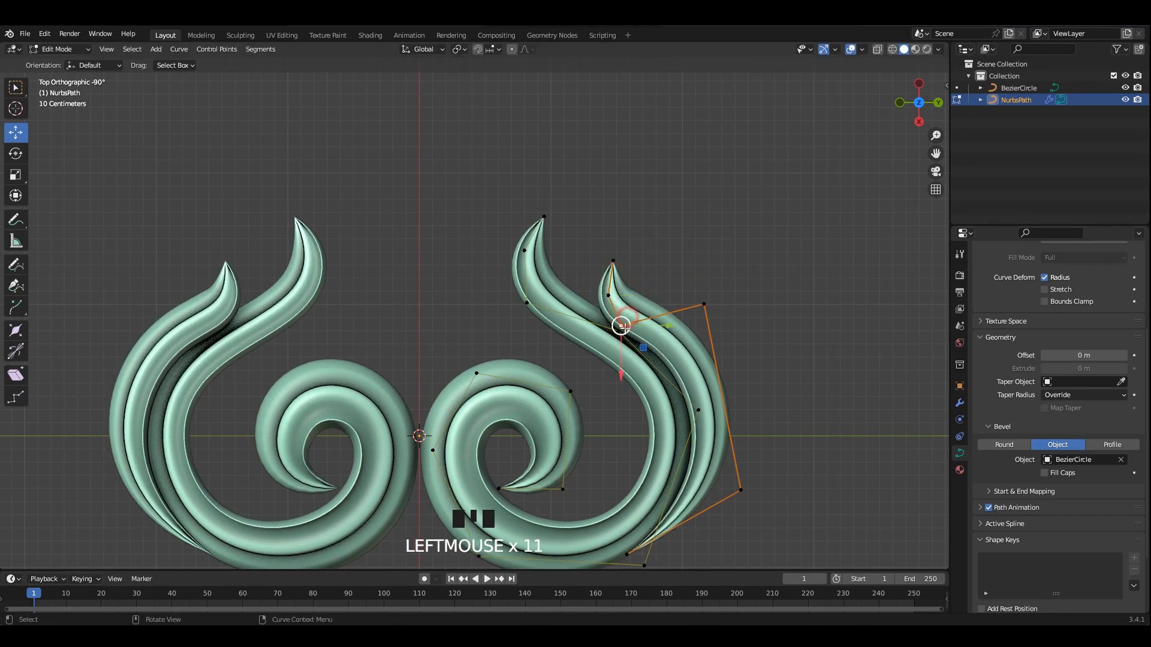
- Reposition the new strand's points below the tip and at both outer bends to round its outer curve
left_click_drag(622, 326, 707, 321)
left_click(707, 304)
middle_click_drag(767, 441, 776, 350, "shift")
left_click(752, 389)
left_click_drag(752, 394, 743, 424)
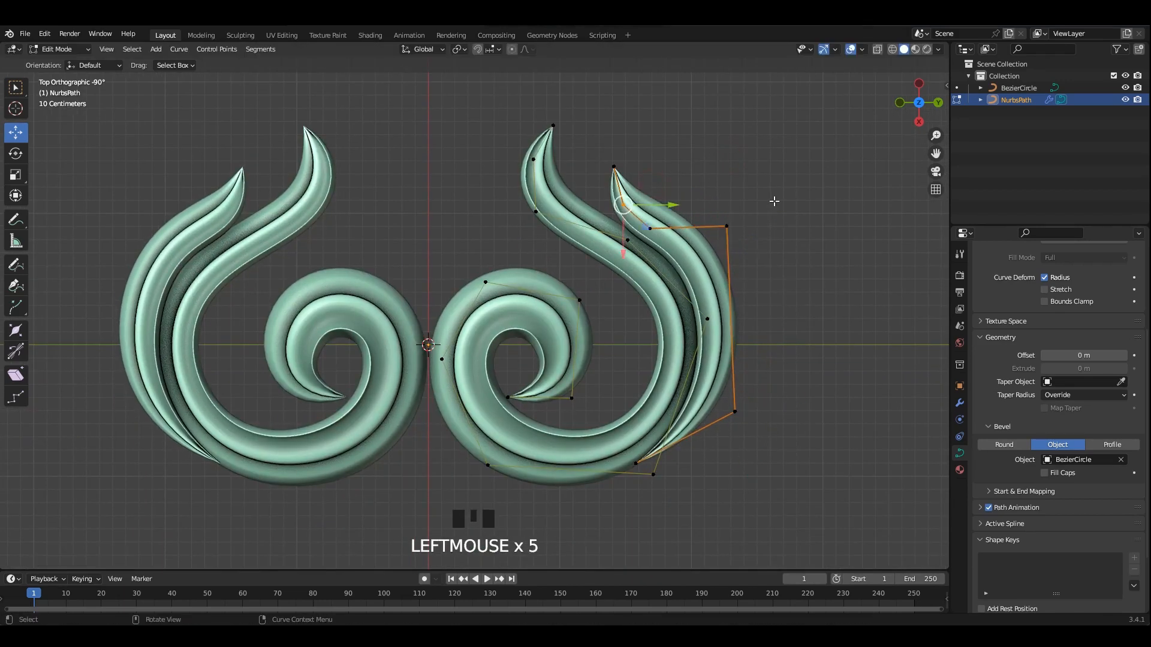
- Try deleting the point just below the outer strand's tip and reshaping the tip with the remaining points
key("x")
left_click(663, 224)
left_click_drag(640, 227, 604, 223)
left_click(611, 163)
left_click_drag(611, 163, 634, 152)
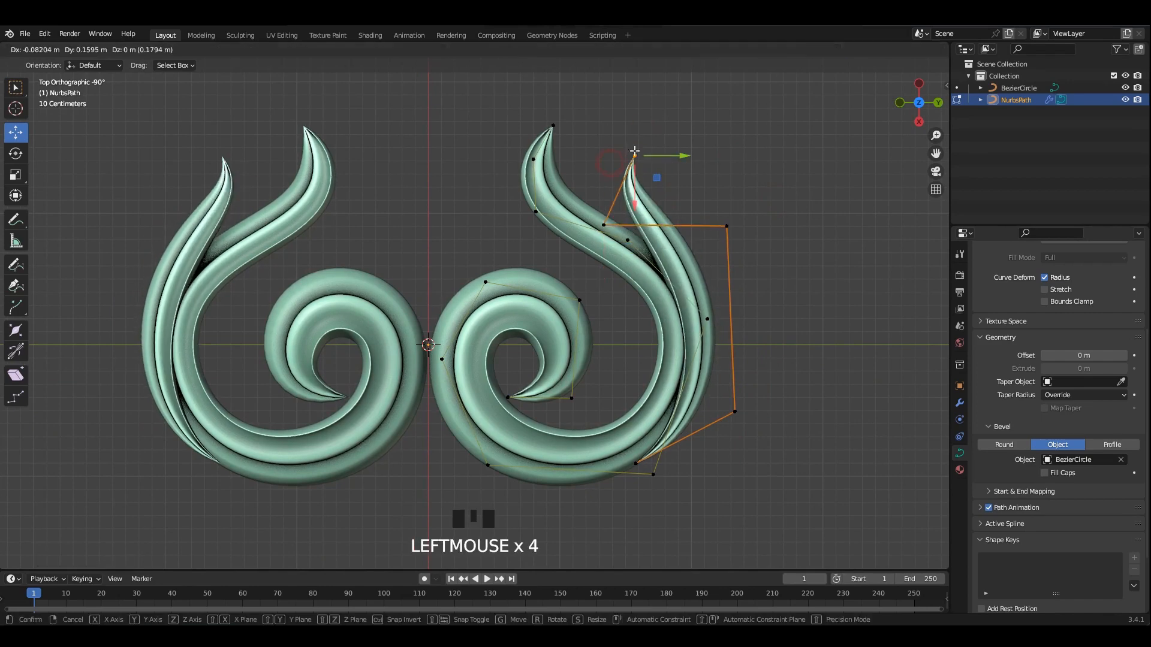
left_click_drag(604, 226, 584, 223)
- Try moving the outer strand's upper and lower bend points to reshape its outer curve
left_click_drag(752, 191, 801, 244)
middle_click_drag(779, 359, 773, 269, "shift")
left_click(727, 317)
left_click_drag(729, 320, 716, 380)
middle_click_drag(761, 197, 709, 316, "shift")
left_click_drag(814, 222, 707, 317)
left_click_drag(743, 273, 756, 309)
- Undo the reshaping of the outer strand back to before its point below the tip was deleted
key("ctrl+z")
key("ctrl+z")
key("ctrl+z")
key("ctrl+z")
key("ctrl+z")
key("ctrl+z")
key("ctrl+z")
key("ctrl+z")
key("ctrl+z")
key("ctrl+z")
key("ctrl+z")
key("ctrl+z")
key("ctrl+z")
key("ctrl+z")
key("ctrl+z")
key("ctrl+z")
key("ctrl+z")
key("ctrl+z")
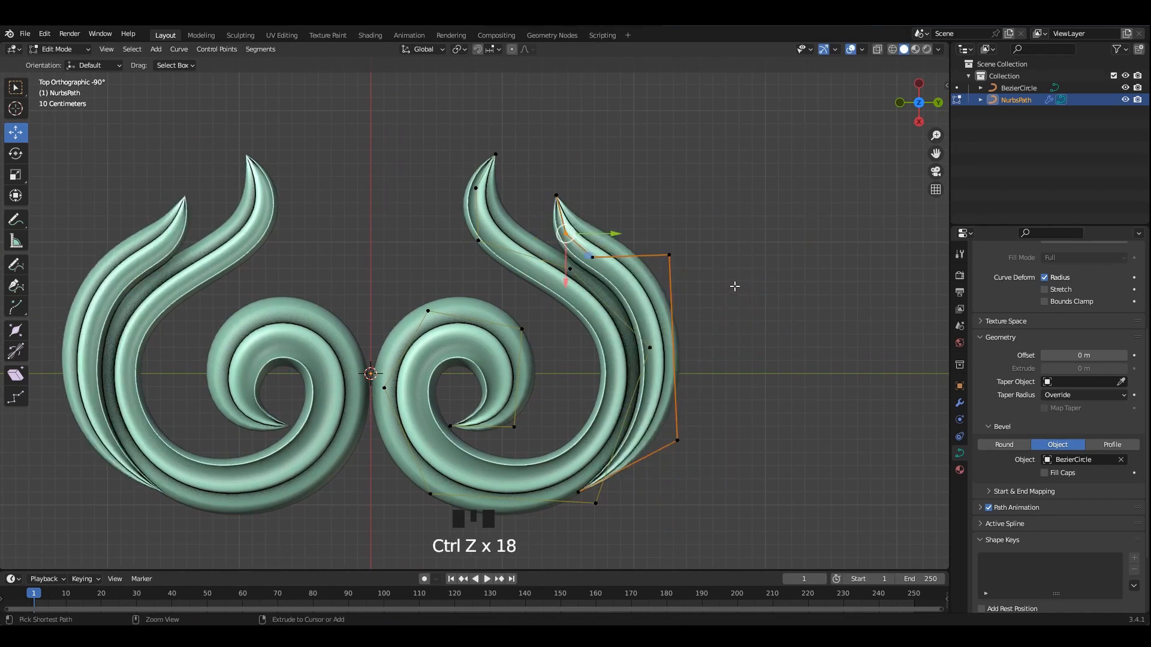
- Move the outer strand's upper bend point outward and down, and its lower bend point down to smooth the curve
left_click_drag(665, 255, 680, 278)
middle_click_drag(718, 387, 740, 279, "shift")
left_click_drag(741, 280, 686, 395)
left_click_drag(702, 334, 693, 362)
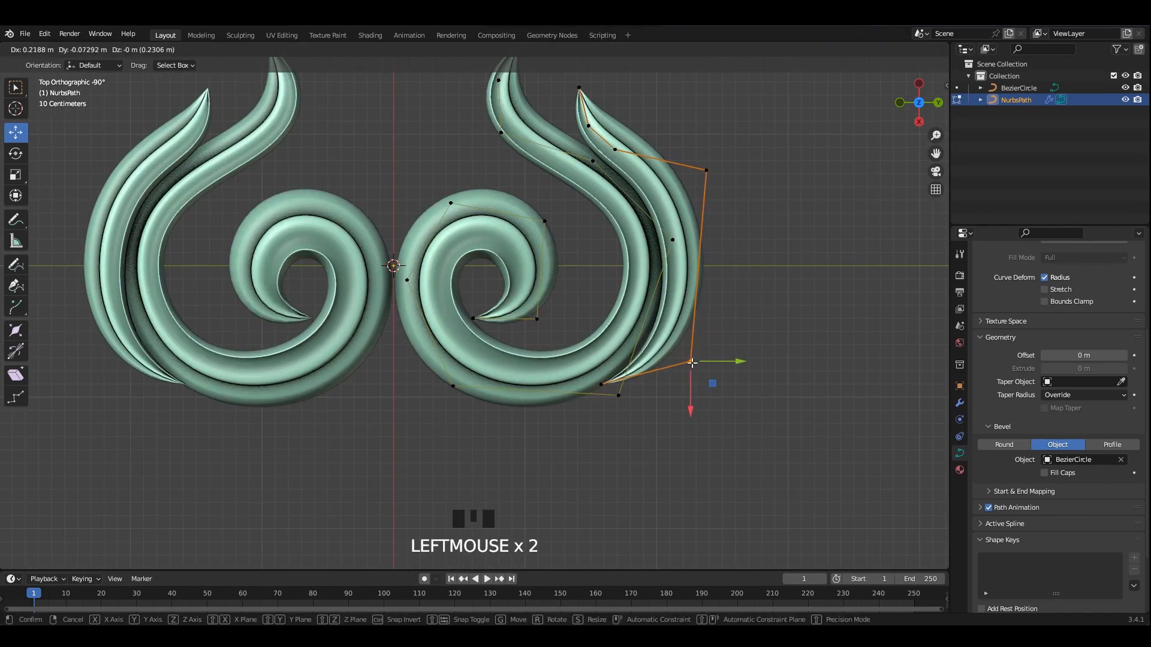
- Refine the outer strand by moving its lower end inward, its upper bend outward and the point below its tip inward
left_click_drag(601, 384, 559, 401)
left_click(691, 362)
left_click_drag(689, 359, 680, 385)
left_click_drag(699, 171, 721, 175)
middle_click_drag(635, 101, 678, 195, "shift")
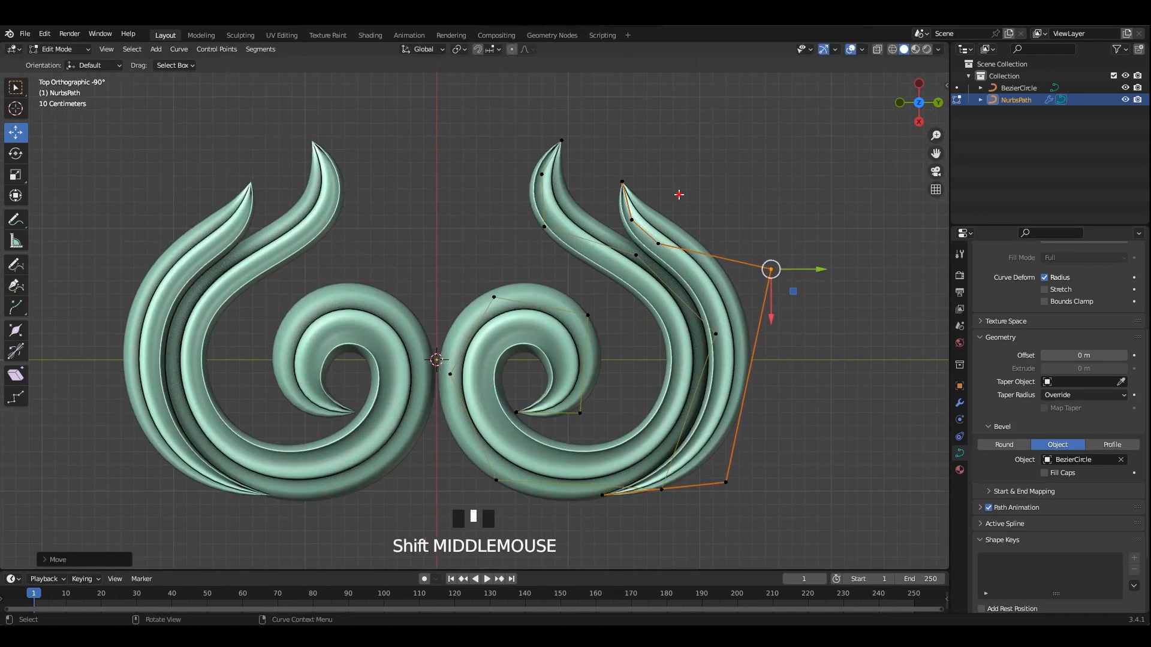
left_click_drag(630, 214, 617, 216)
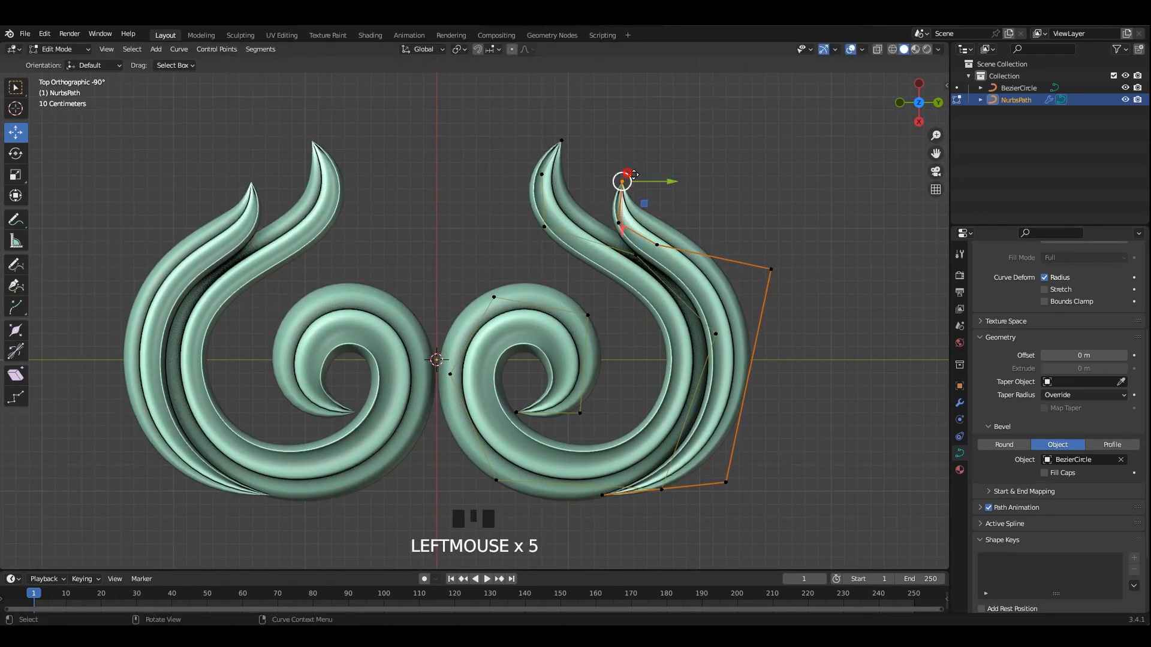
key("Tab")
scroll(731, 251, "down", 2)
middle_click_drag(731, 250, 626, 318)
left_click(626, 314)
middle_click_drag(673, 284, 712, 268, "shift")
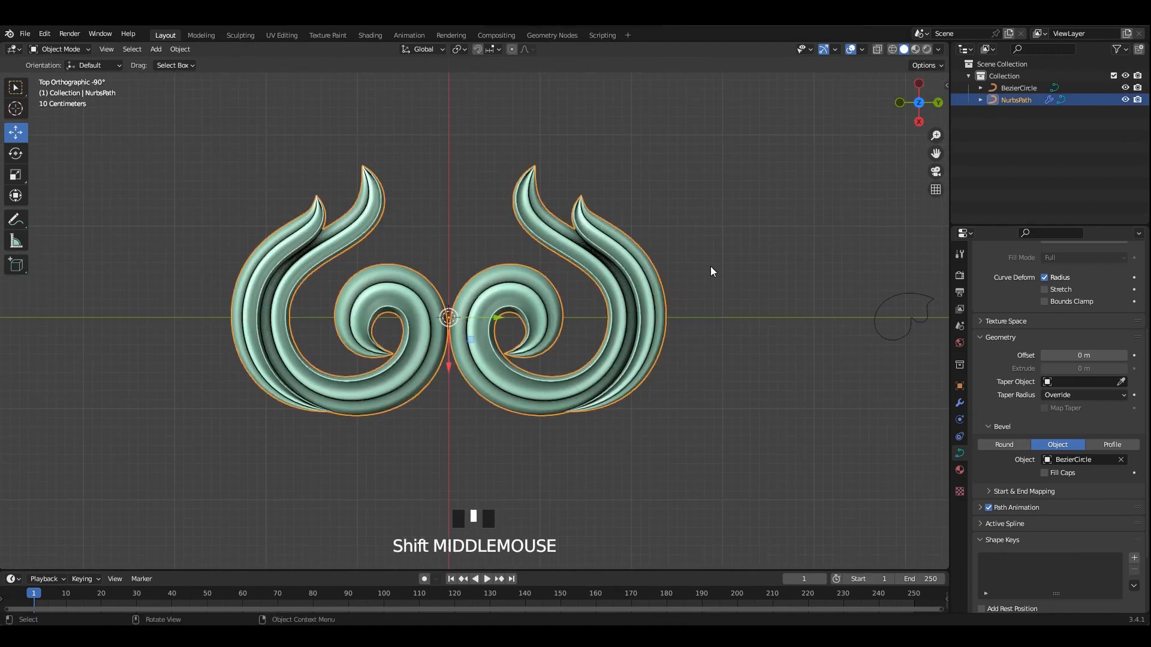
key("Tab")
key("Tab")
middle_click_drag(439, 257, 491, 247, "shift")
- Add a mesh plane at the ornament's center and rotate its geometry 45° in Edit Mode to form a diamond
key("shift+a")
mouse_move(443, 233)
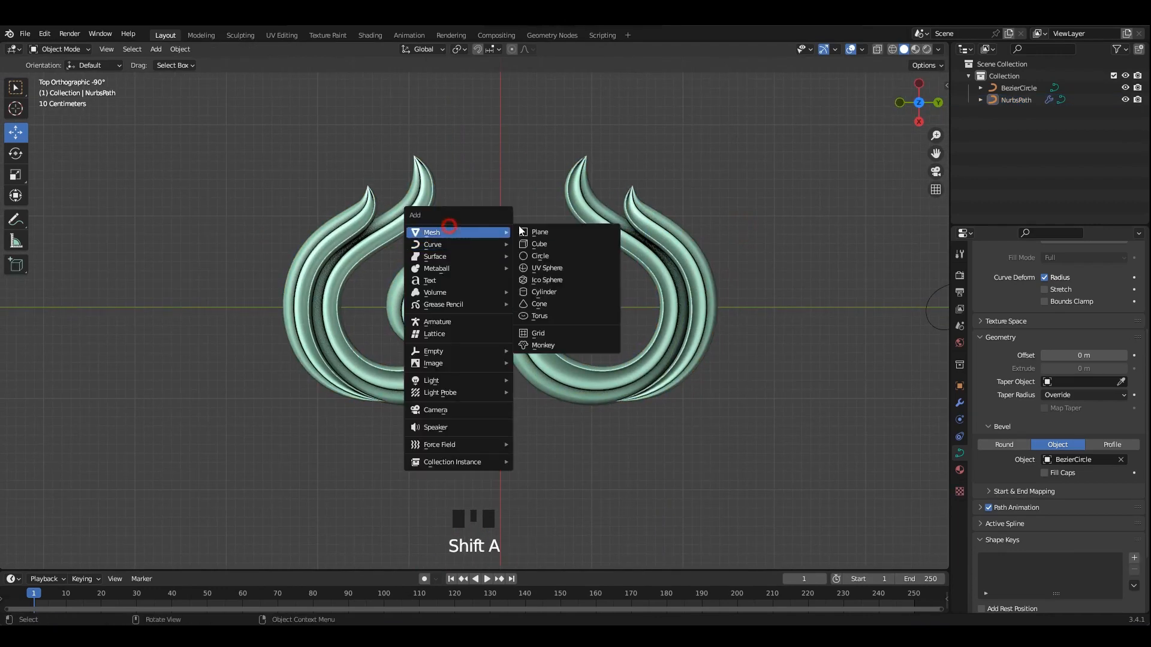
left_click(552, 230)
scroll(561, 293, "up", 2)
key("Tab")
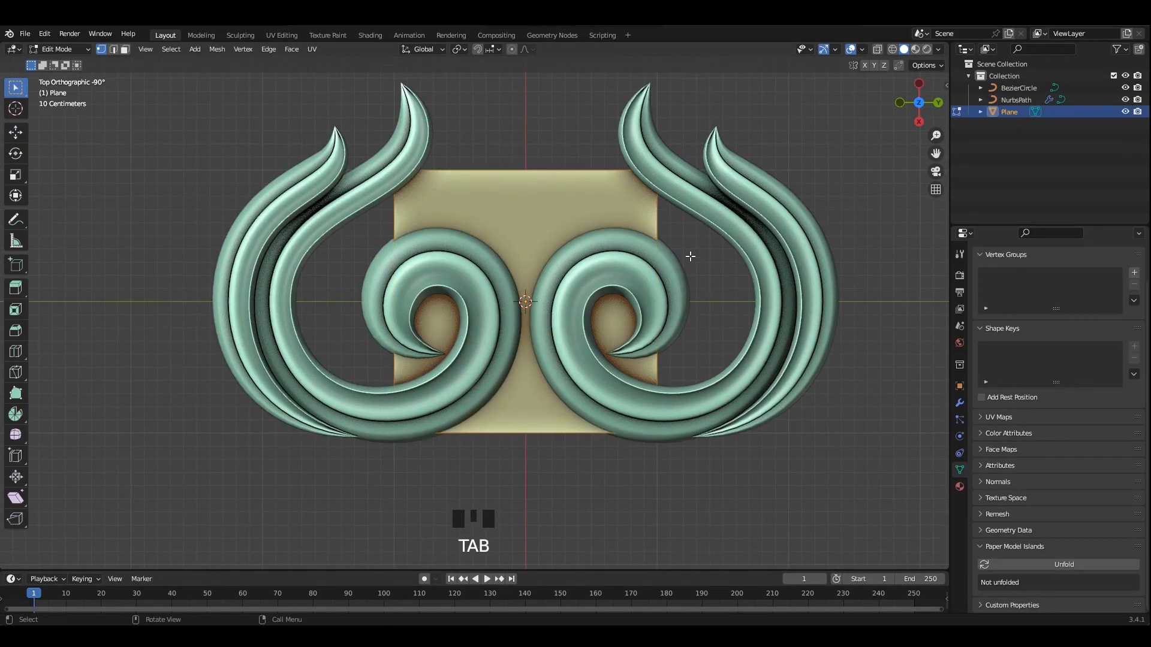
key("r")
right_click(699, 331)
type("45")
left_click(48, 557)
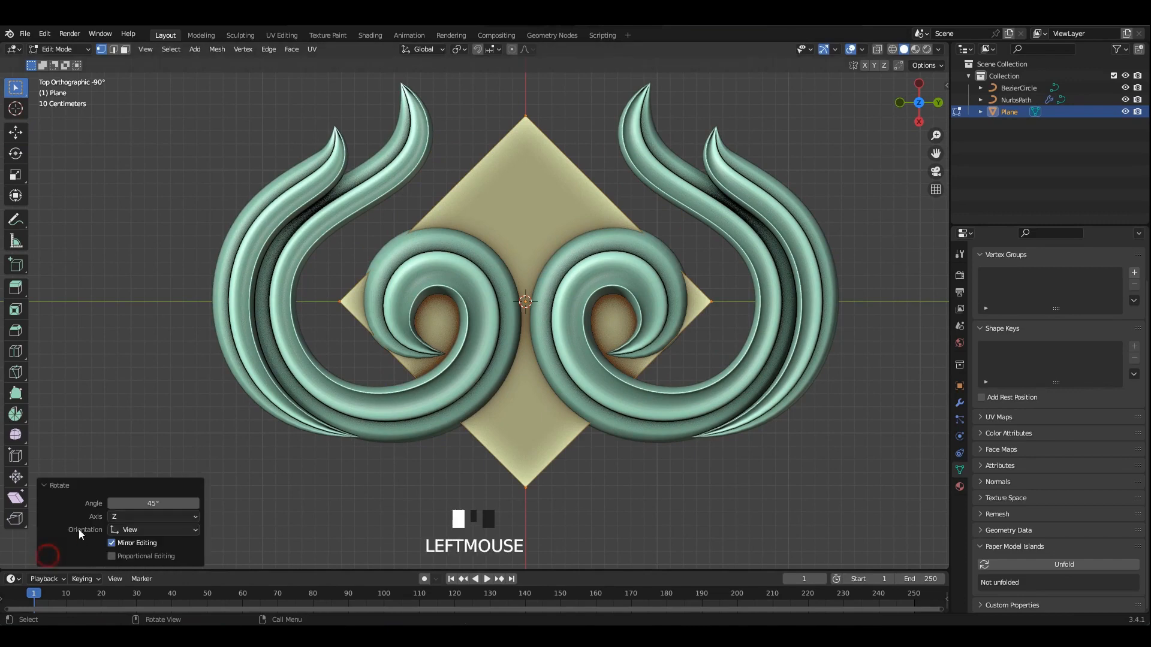
- Lower the diamond in height, scale it down and place it in the gap beneath the two scrolls
middle_click_drag(565, 259, 526, 264)
key("Tab")
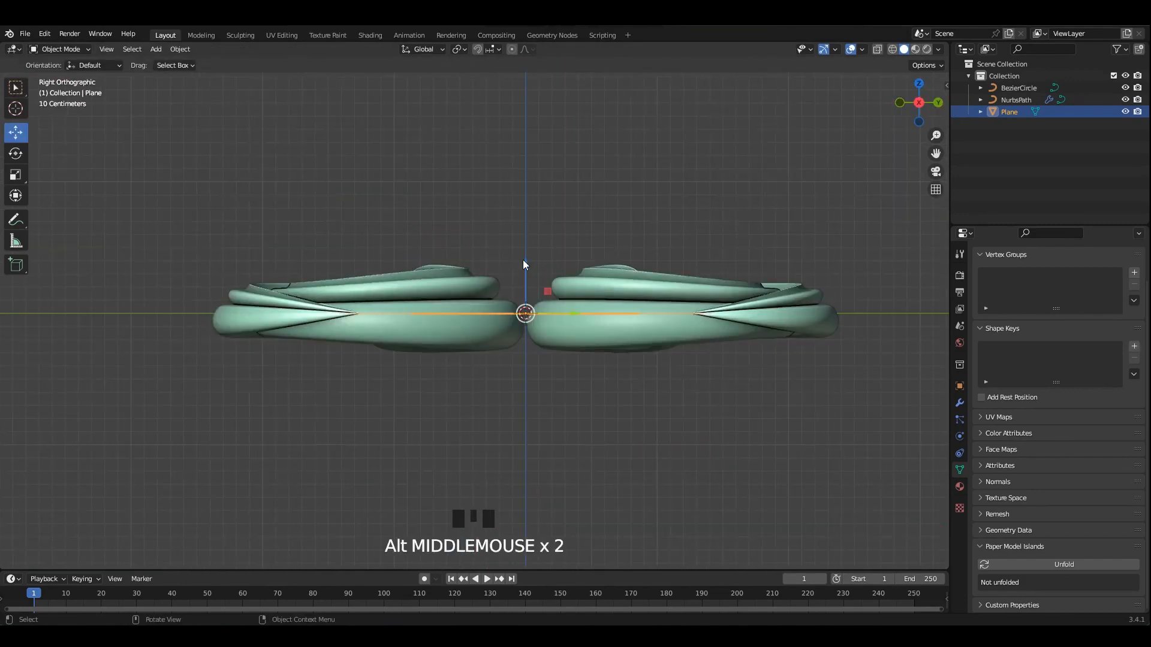
left_click_drag(527, 264, 529, 293)
middle_click_drag(650, 317, 668, 375, "alt")
key("s")
left_click(645, 329)
left_click_drag(524, 360, 516, 469)
key("s")
left_click(610, 437)
- Stretch the diamond's upper corner up between the scrolls and apply the object's transforms
key("Tab")
left_click_drag(543, 326, 518, 370)
key("Tab")
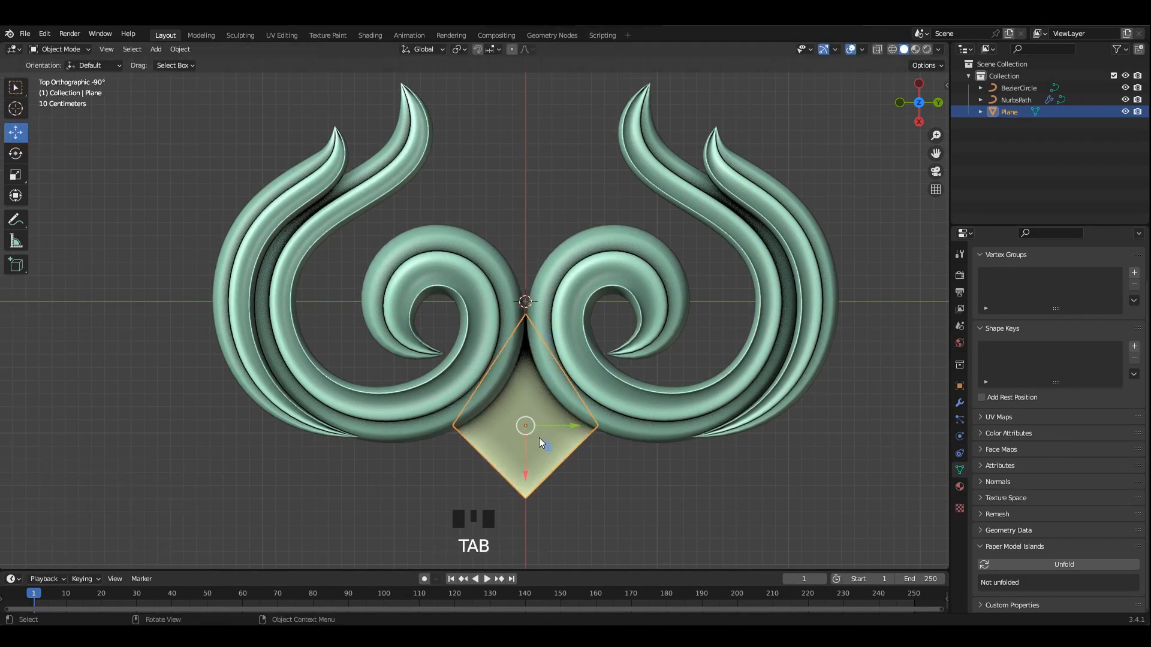
key("Tab")
key("Tab")
key("ctrl+a")
left_click(567, 440)
- Extrude the diamond's face vertically to give it thickness
key("Tab")
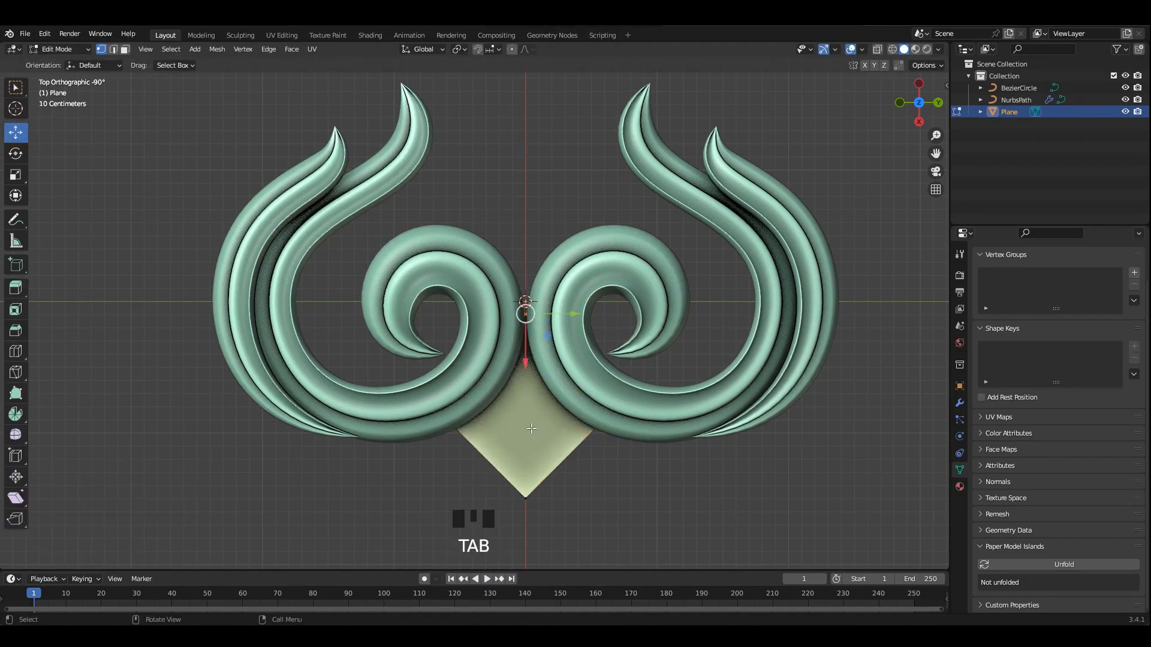
key("3")
left_click(541, 431)
middle_click_drag(562, 441, 532, 334, "alt")
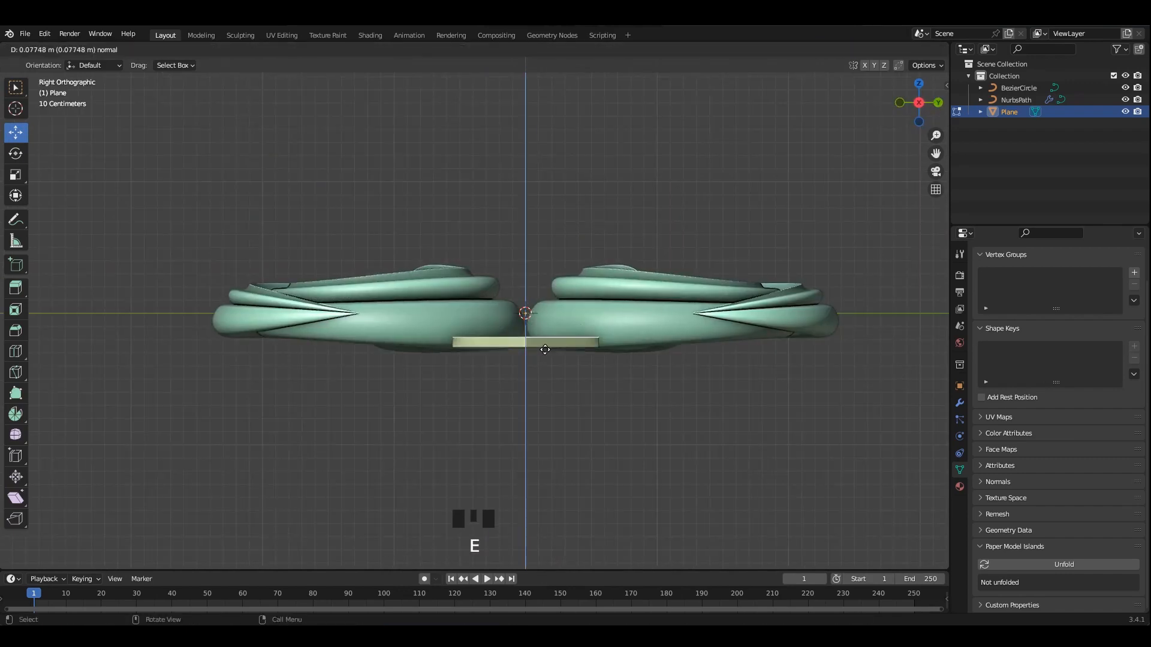
left_click(546, 327)
- Connect the front and back vertices of the diamond's top face with a central edge
key("1")
middle_click_drag(659, 357, 544, 454, "shift")
left_click(759, 319)
key("Tab")
key("Tab")
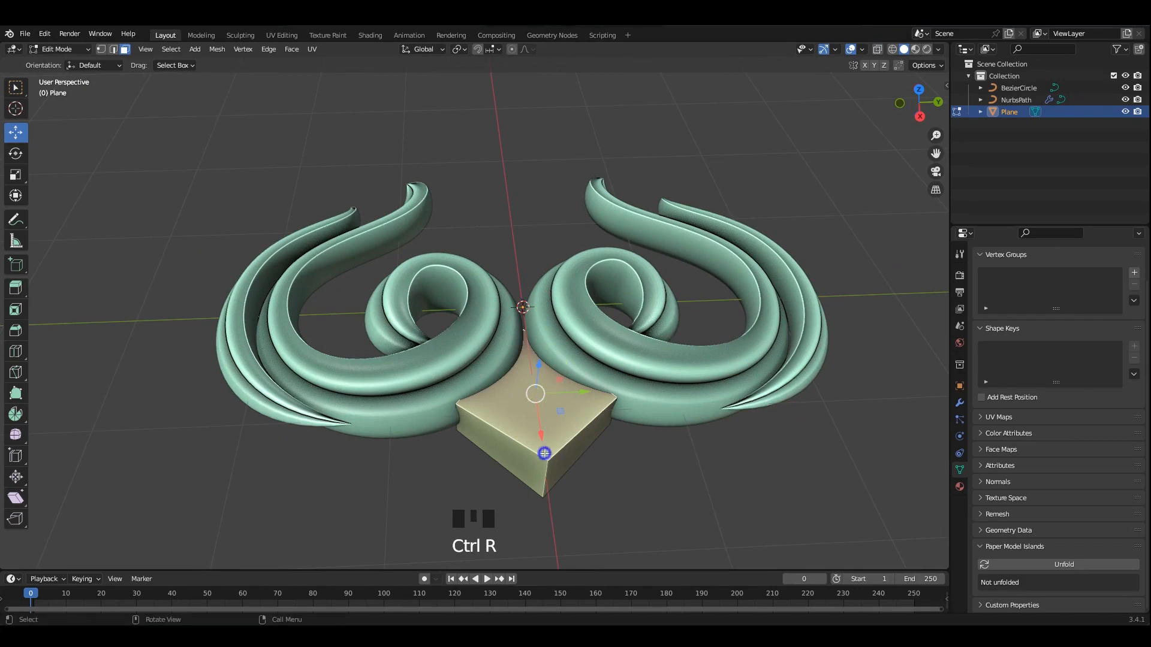
key("alt+z")
left_click(528, 359, "shift")
right_click(512, 362)
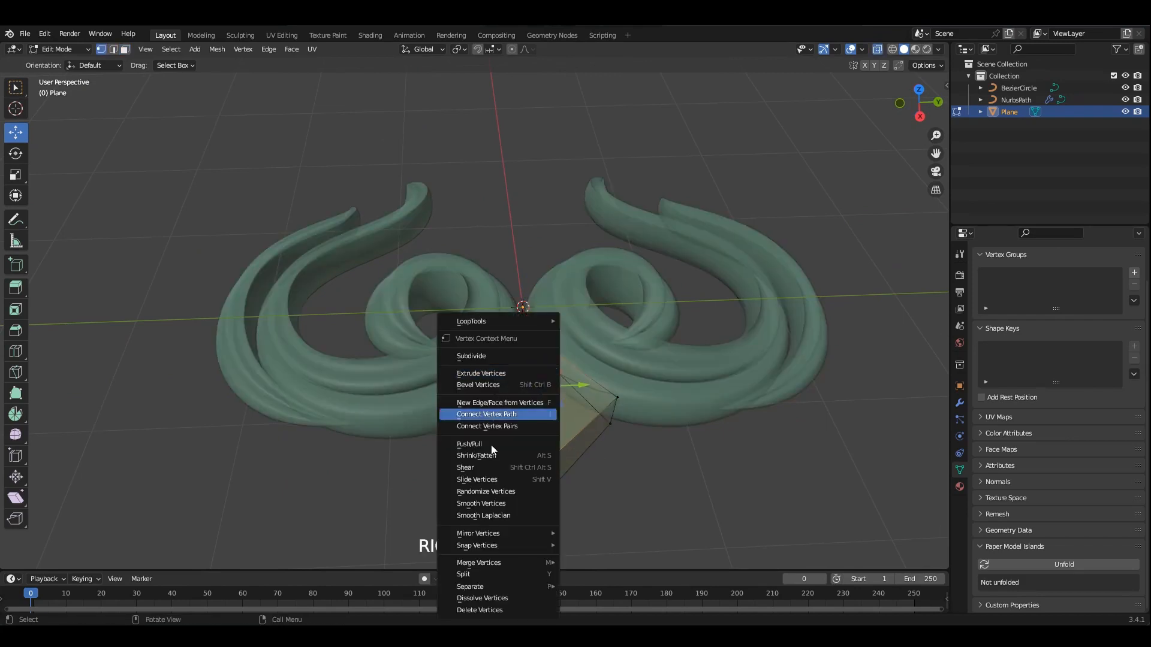
left_click(487, 404)
key("alt+z")
- Lower the diamond's two upper side vertices by about 0.169 m so the central edge forms a ridge
left_click(525, 329)
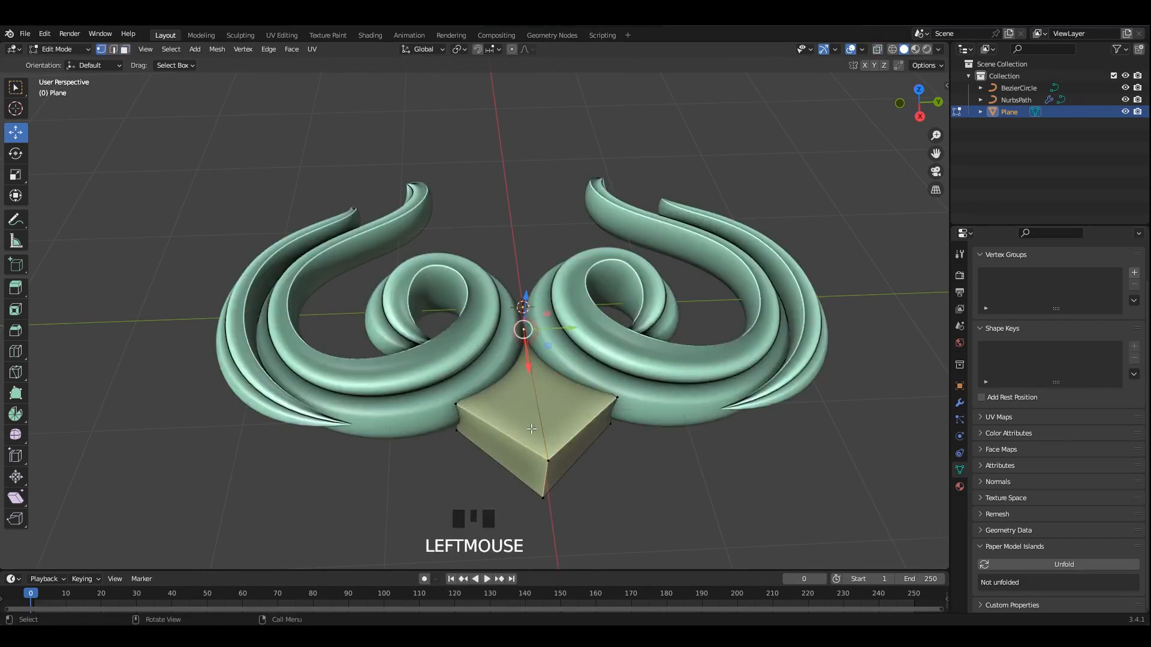
middle_click_drag(544, 449, 529, 286, "alt")
key("alt+z")
left_click_drag(529, 286, 529, 269)
left_click_drag(616, 289, 580, 336)
left_click_drag(444, 308, 510, 328, "shift")
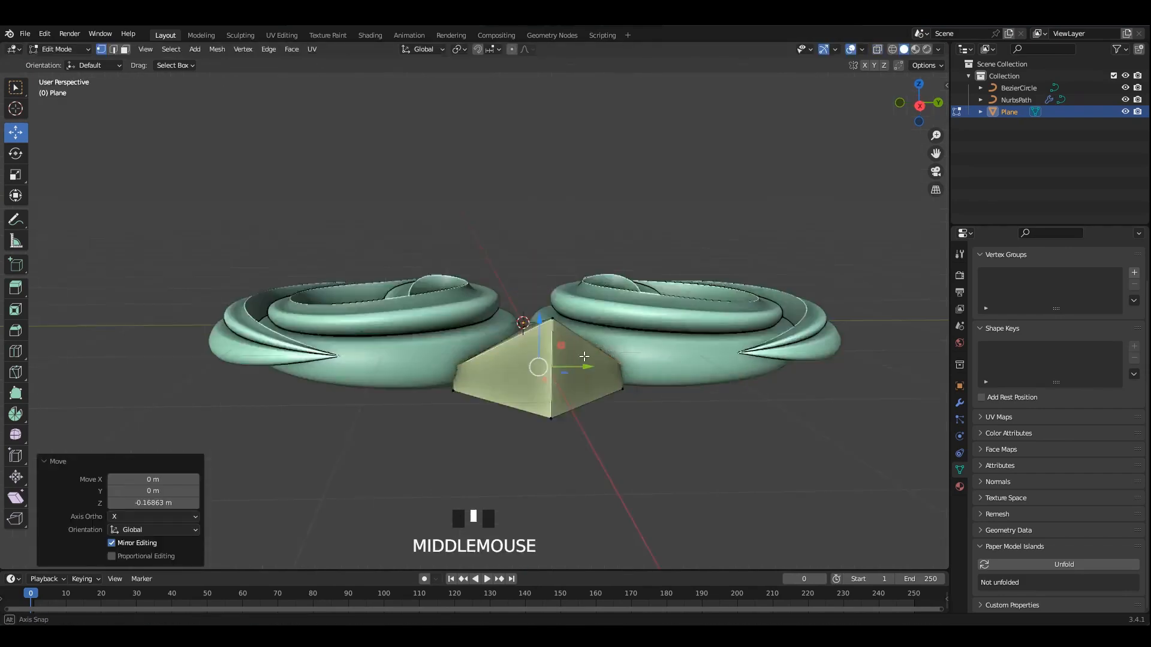
middle_click_drag(539, 336, 493, 360)
- Bevel all edges of the diamond with a narrow width
left_click(591, 334)
right_click(591, 334)
left_click(594, 333)
scroll(544, 372, "up", 2)
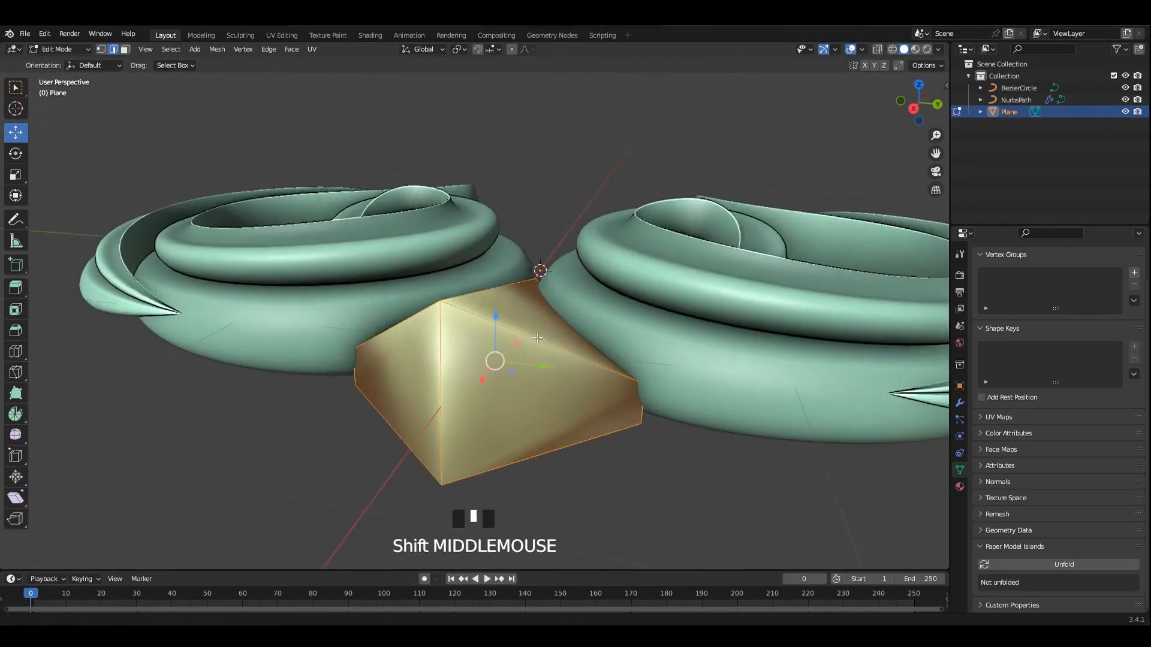
key("Tab")
key("2")
key("ctrl+b")
scroll(639, 409, "up", 1)
left_click(618, 412)
key("Tab")
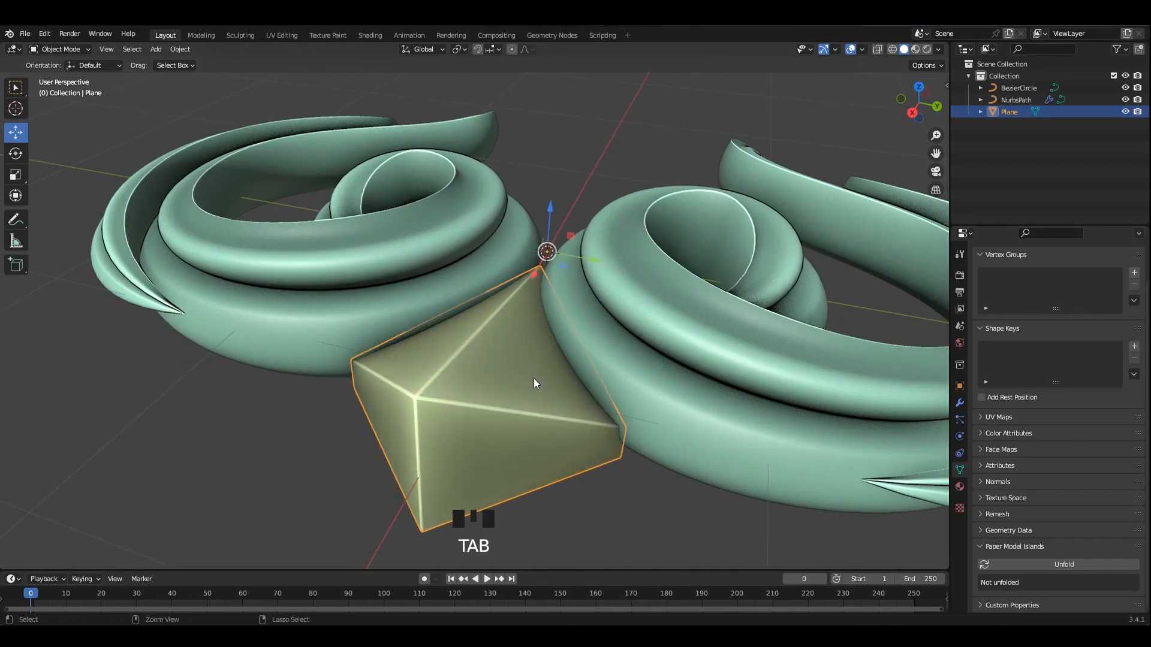
- Smooth the beveled diamond with a modifier and smooth shading
scroll(552, 368, "down", 3)
left_click(594, 403)
mouse_move(569, 451)
middle_mouse_down()
mouse_move(595, 402)
mouse_move(544, 386)
mouse_move(590, 444)
middle_mouse_up()
right_click(544, 386)
left_click(581, 410)
left_click(696, 351)
middle_click_drag(695, 351, 690, 312, "shift")
left_click(772, 293)
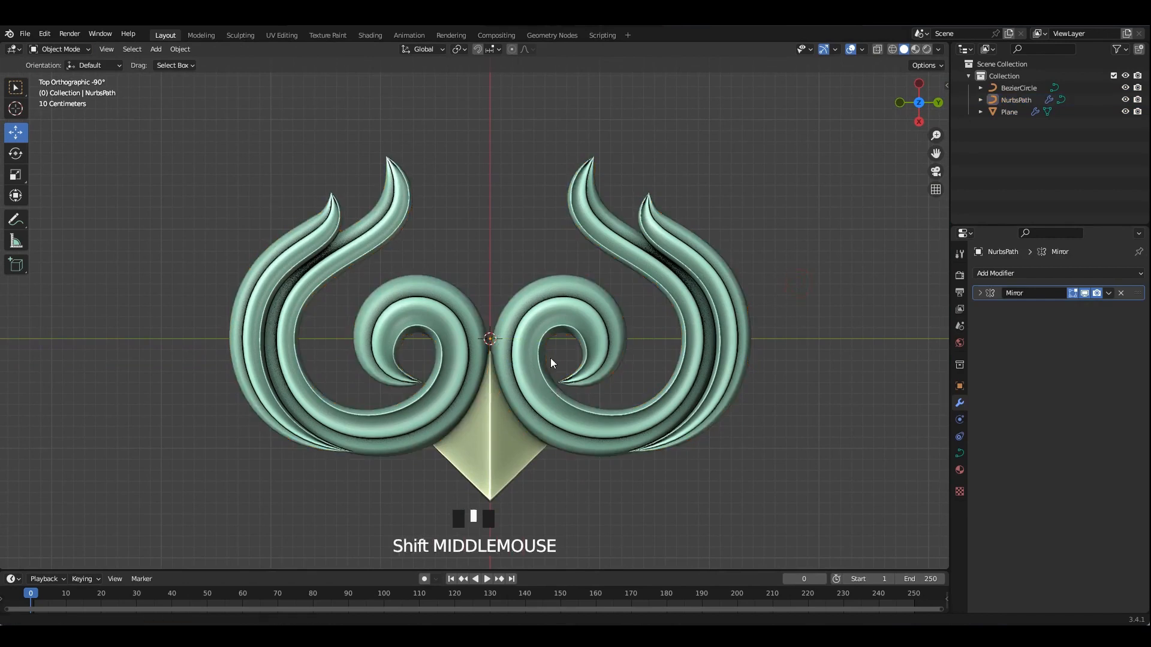
middle_click_drag(550, 358, 569, 340, "shift")
left_click(515, 421)
key("Tab")
key("Tab")
left_click(785, 348)
- Duplicate the outer strand in Edit Mode, rotate the copy and place it as a lower strand outside the scroll
left_click(754, 313)
key("Tab")
middle_click_drag(753, 313, 730, 311, "shift")
left_click(761, 260)
key("shift+d")
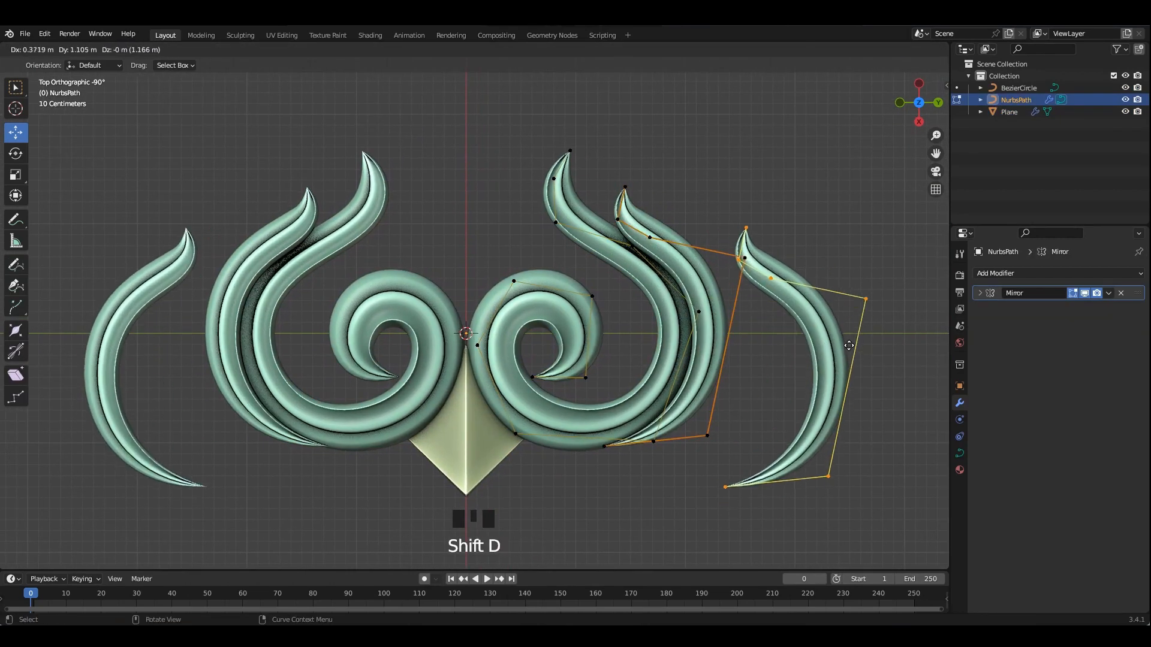
left_click(875, 335)
key("r")
left_click(856, 413)
left_click_drag(805, 357, 755, 397)
- Move the new strand's inner end and lower bend point so its base runs along the underside of the scroll
left_click(584, 430)
left_click_drag(606, 451, 576, 463)
left_click(655, 500)
left_click_drag(679, 522, 674, 489)
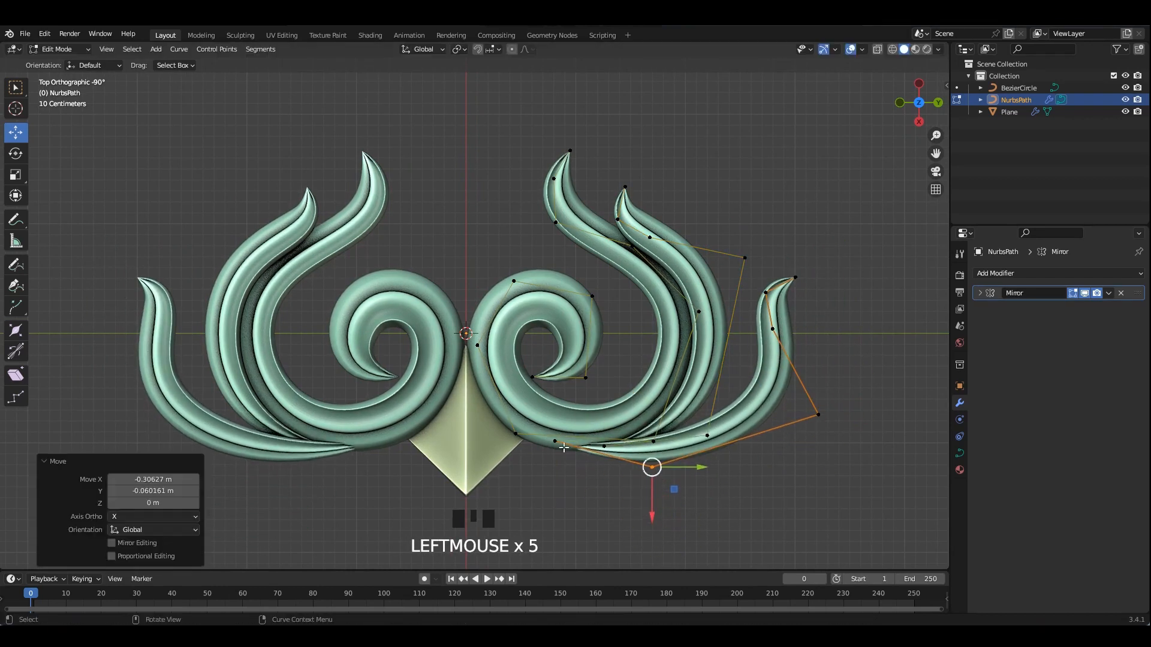
left_click(564, 433)
left_click_drag(577, 463, 572, 472)
- Reshape the new strand's upper end by lowering its tip slightly and moving the points below it outward
middle_click_drag(811, 386, 824, 230, "shift")
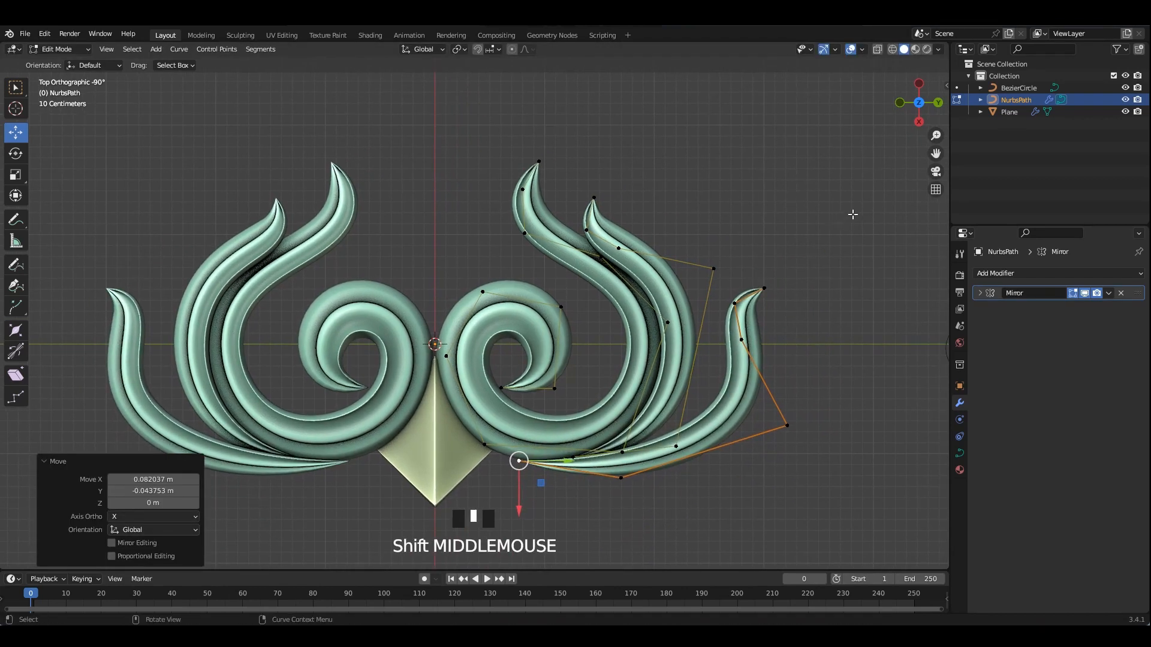
left_click(764, 288)
left_click(734, 304)
mouse_move(764, 289)
left_mouse_down()
mouse_move(732, 273)
mouse_move(768, 302)
left_mouse_up()
left_click(737, 336)
left_click_drag(743, 339, 783, 353)
left_click(769, 303)
left_click_drag(770, 303, 788, 306)
left_click(732, 273)
left_click_drag(732, 272, 746, 316)
- Lower the new strand's upper points, pull its outer bend point inward and down, and adjust the upper points' radius
left_click_drag(837, 256, 726, 387)
left_click_drag(775, 321, 784, 343)
left_click(787, 426)
left_click_drag(785, 424, 729, 460)
left_click_drag(827, 351, 785, 390)
left_click_drag(788, 384, 776, 417)
left_click_drag(822, 287, 738, 439)
key("alt+s")
left_click(822, 476)
- Pull the new strand's tip inward toward the scroll so the end curls over
left_click(755, 337)
left_click_drag(755, 338, 712, 344)
left_click_drag(865, 297, 763, 354)
middle_click_drag(734, 354, 758, 281, "shift")
scroll(758, 279, "up", 1)
left_click_drag(749, 257, 721, 283)
left_click_drag(734, 269, 741, 259)
- Adjust the thickness of the points in the new strand's curled upper bend
left_click_drag(816, 272, 802, 374)
key("alt+s")
left_click(827, 309)
key("alt+s")
left_click(845, 367)
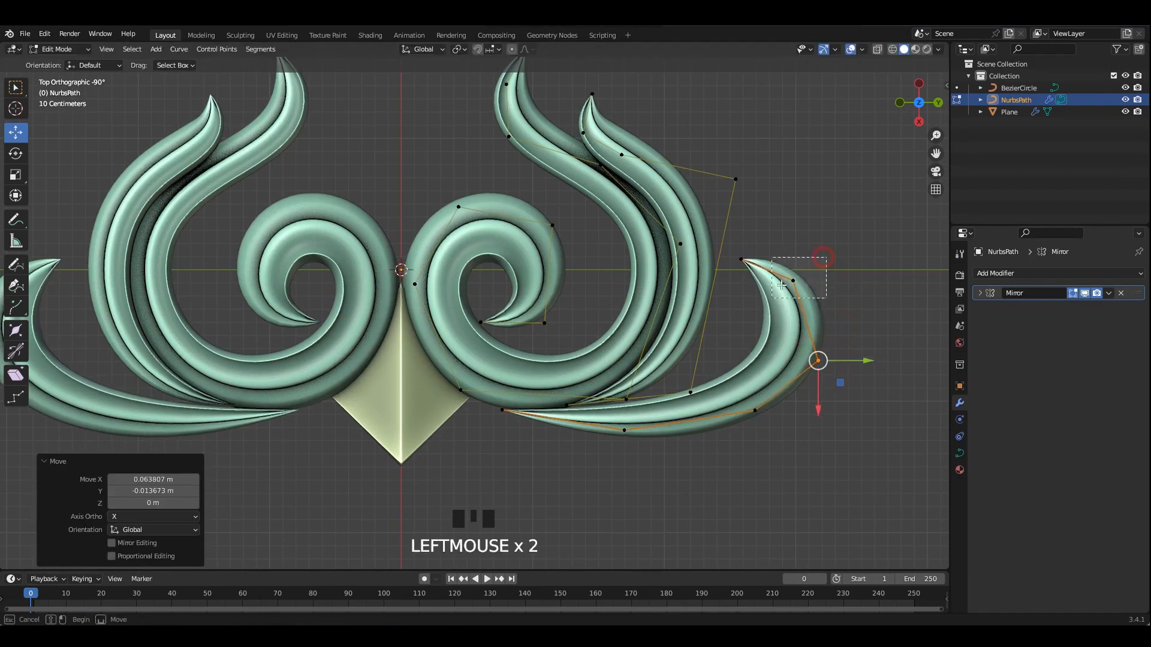
- Lower the curl's tip and its neighboring point, and shrink the radius of the two upper bend points to about 0.82
left_click_drag(781, 284, 769, 300)
left_click_drag(793, 280, 802, 287)
left_click_drag(755, 246, 724, 273)
left_click_drag(741, 259, 742, 286)
left_click_drag(825, 267, 784, 305)
left_click_drag(830, 358, 808, 377, "shift")
key("alt+s")
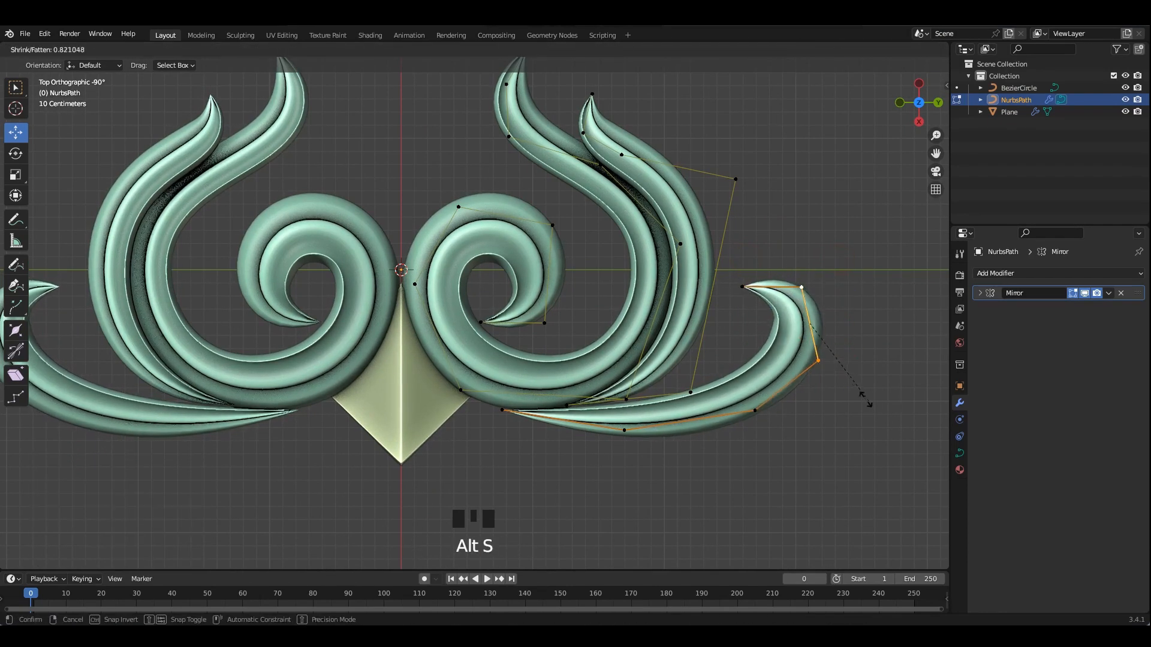
left_click(865, 400)
left_click(774, 403)
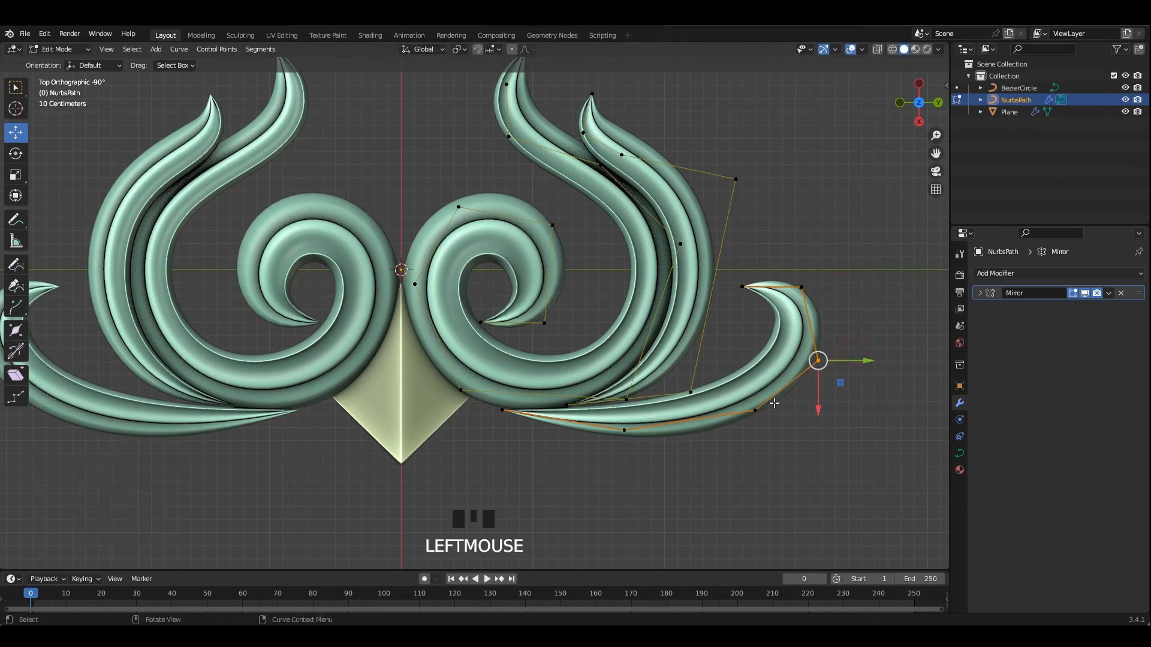
- Shift the new strand's inner end and its two lower bend points outward to smooth the underside curve
left_click(689, 469)
left_click(502, 410)
left_click_drag(507, 409, 513, 410)
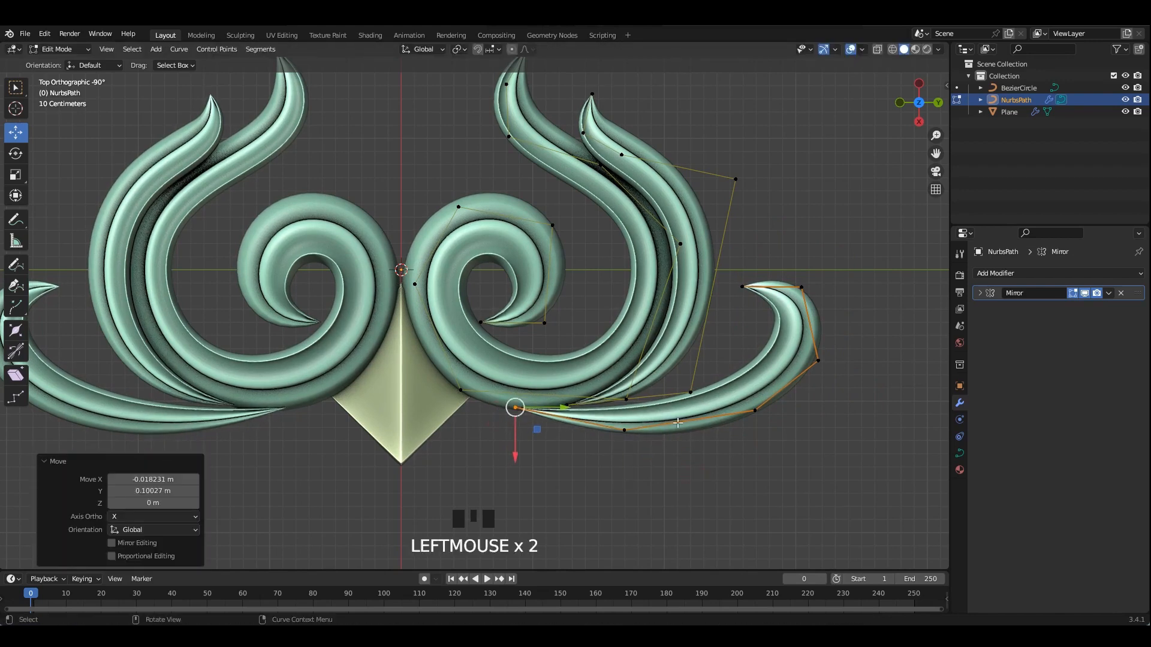
left_click(624, 431)
left_click_drag(624, 430, 653, 437)
left_click(755, 411)
left_click_drag(755, 411, 769, 412)
- Move the new strand's outer bend point slightly inward and adjust the points at its curled tip
left_click(819, 361)
left_click_drag(818, 361, 807, 363)
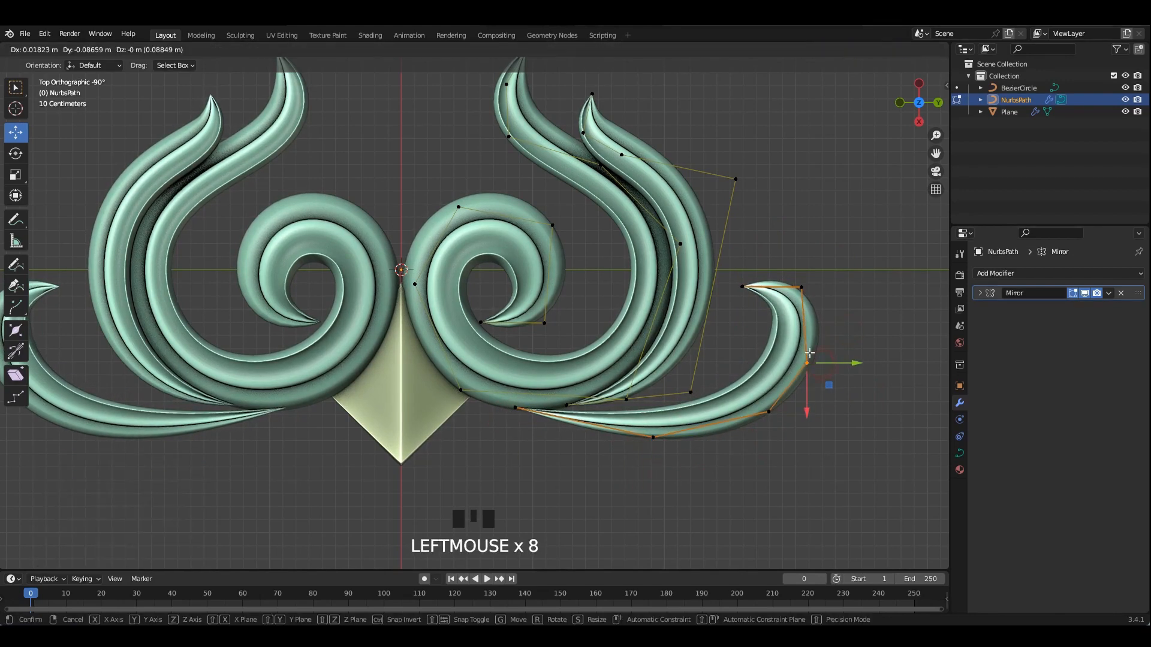
left_click(801, 287)
left_click_drag(801, 287, 740, 289)
left_click(742, 287)
- Scale the new strand's curled end down to about 0.70
left_click_drag(864, 207, 720, 532)
key("alt+s")
right_click(866, 486)
key("s")
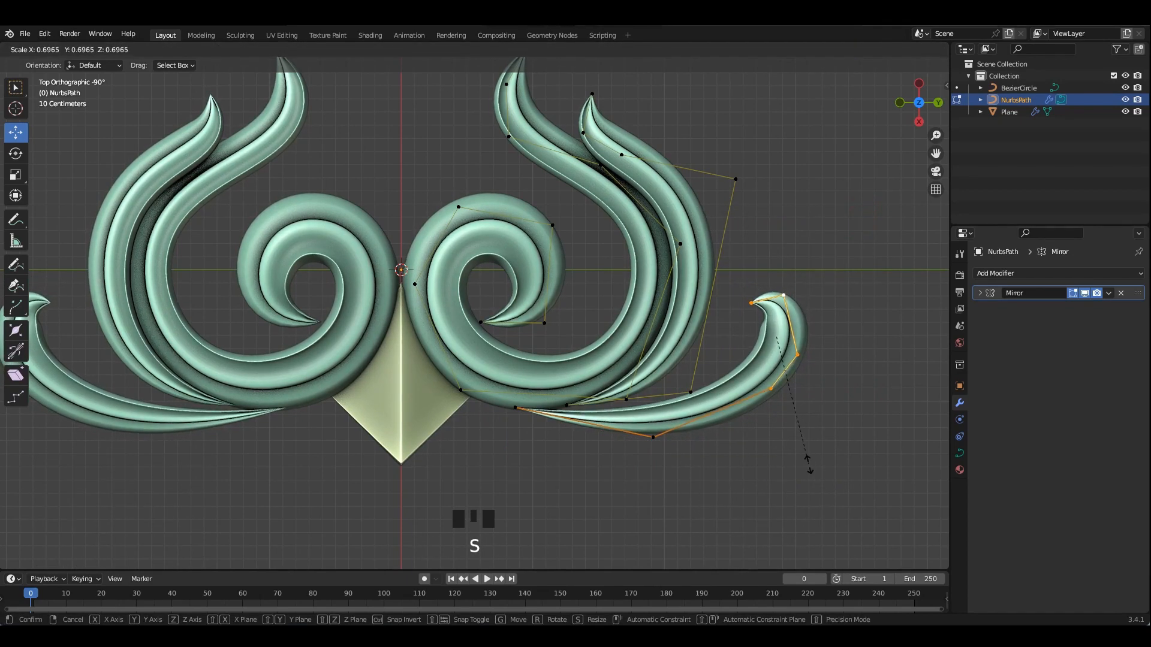
left_click(808, 465)
- Lower the bend point beneath the curl and raise the point at the strand's underside to smooth the curve
left_click(770, 388)
left_click_drag(771, 388, 767, 400)
left_click(625, 454)
left_click_drag(653, 437, 657, 428)
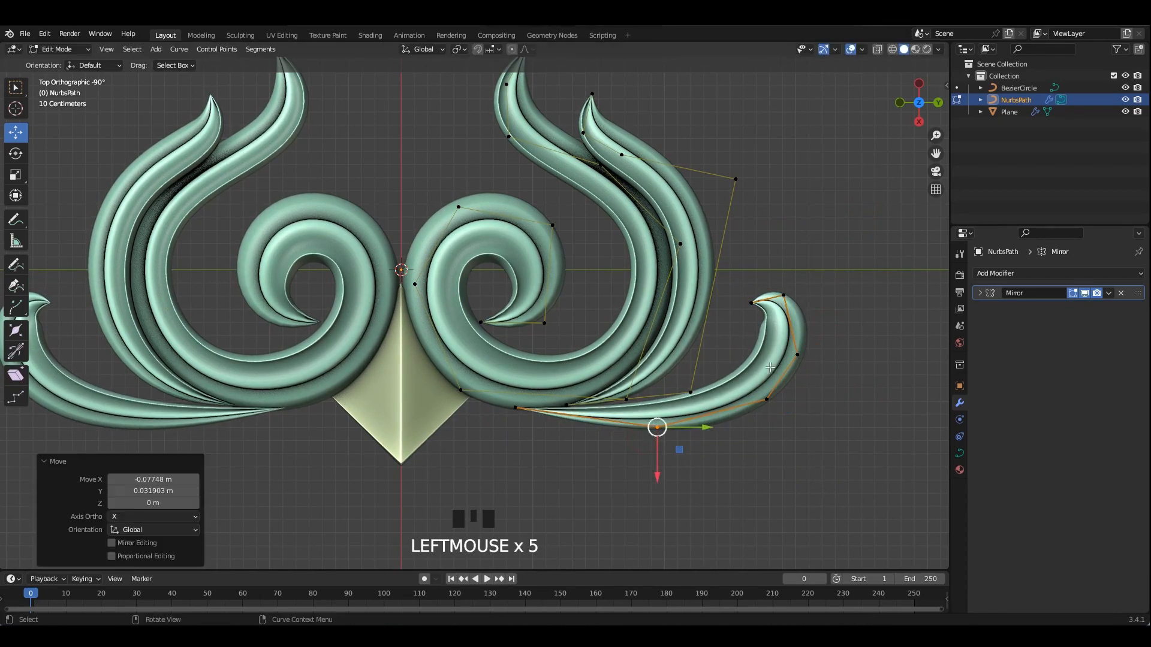
- Lower the lower strand's outer bend point slightly and thin the strand at the top of its curl
left_click(797, 355)
left_click_drag(797, 354, 798, 360)
left_click(783, 295)
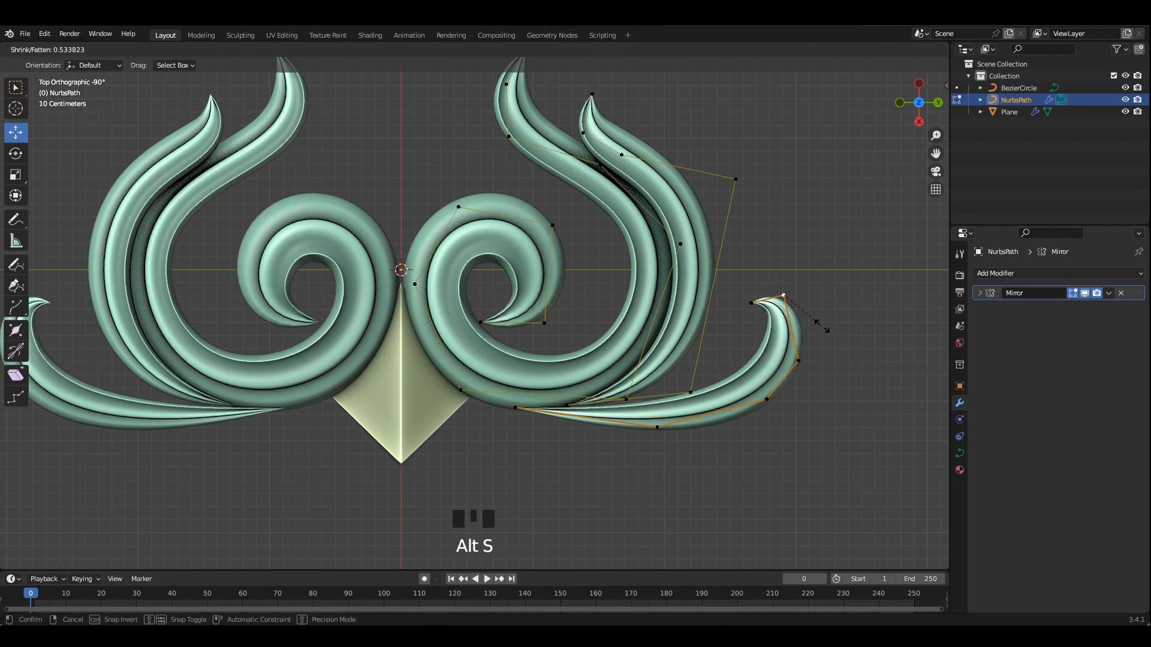
left_click(832, 373)
key("Tab")
scroll(785, 365, "down", 2)
- Duplicate the central spiral's control points and place the copy outside the ornament, about 2.93 m along Y and -0.13 m along X
left_click(765, 365)
middle_click_drag(700, 367, 710, 369, "shift")
left_click(711, 368)
key("Tab")
key("a")
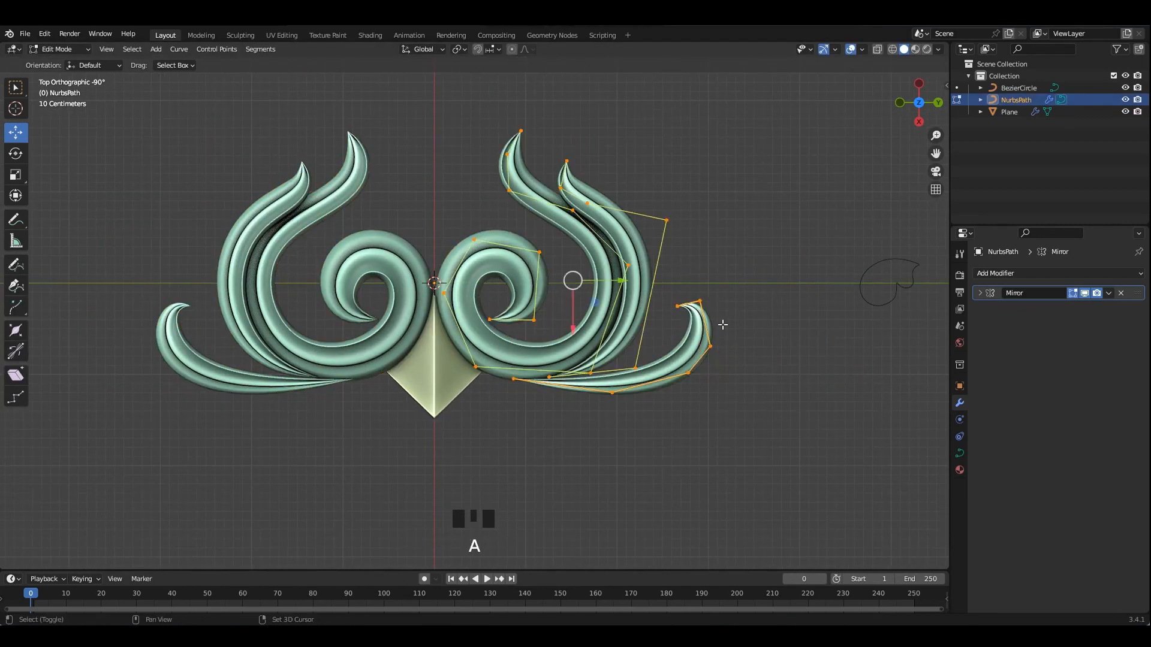
left_click(699, 300)
mouse_move(661, 221)
middle_mouse_down("shift")
mouse_move(666, 212)
mouse_move(647, 234)
middle_mouse_up("shift")
left_click(646, 234)
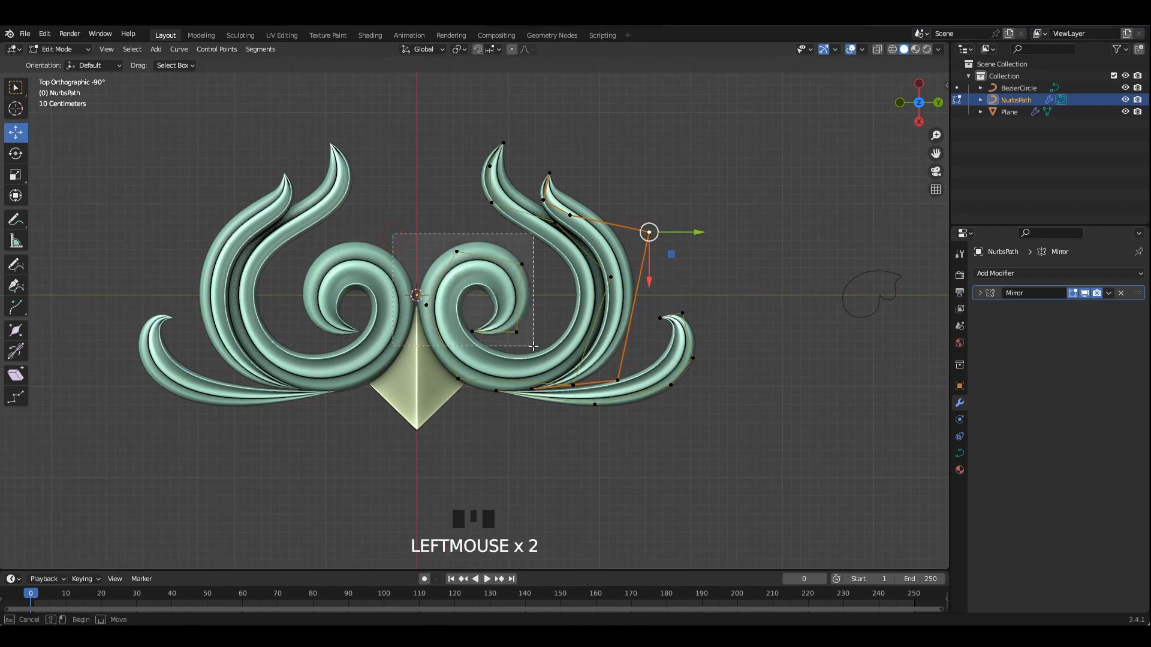
key("shift+d")
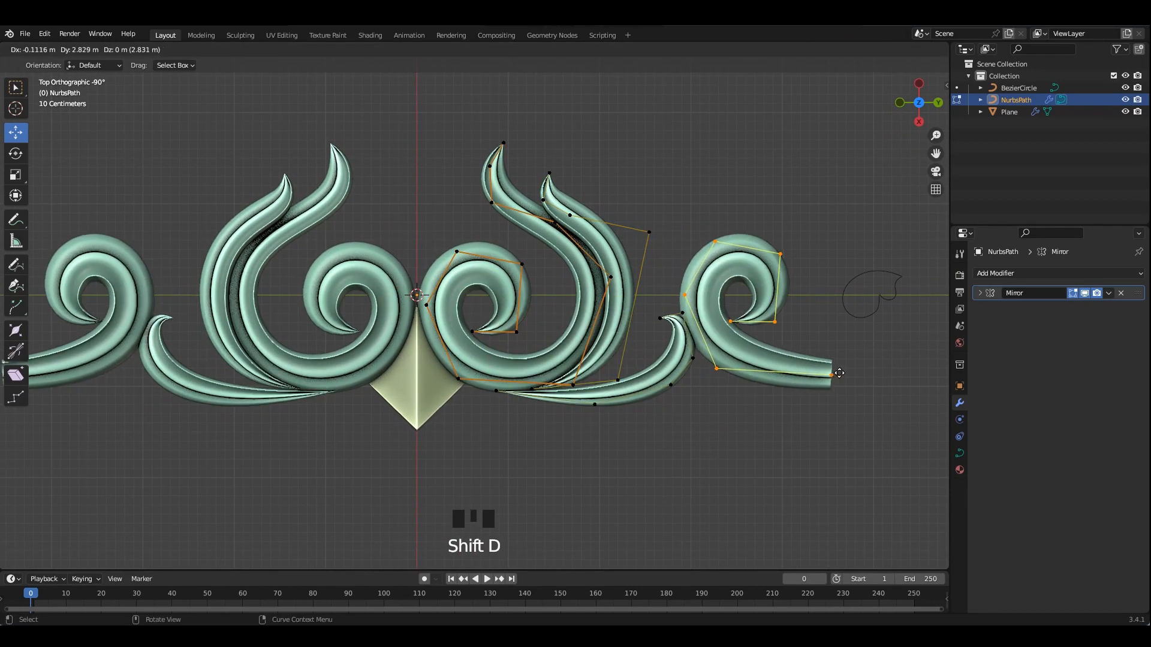
left_click(840, 372)
- Rotate the duplicated spiral so its tail points down and inward toward the lower strand's curl
middle_click_drag(836, 370, 832, 370, "shift")
key("r")
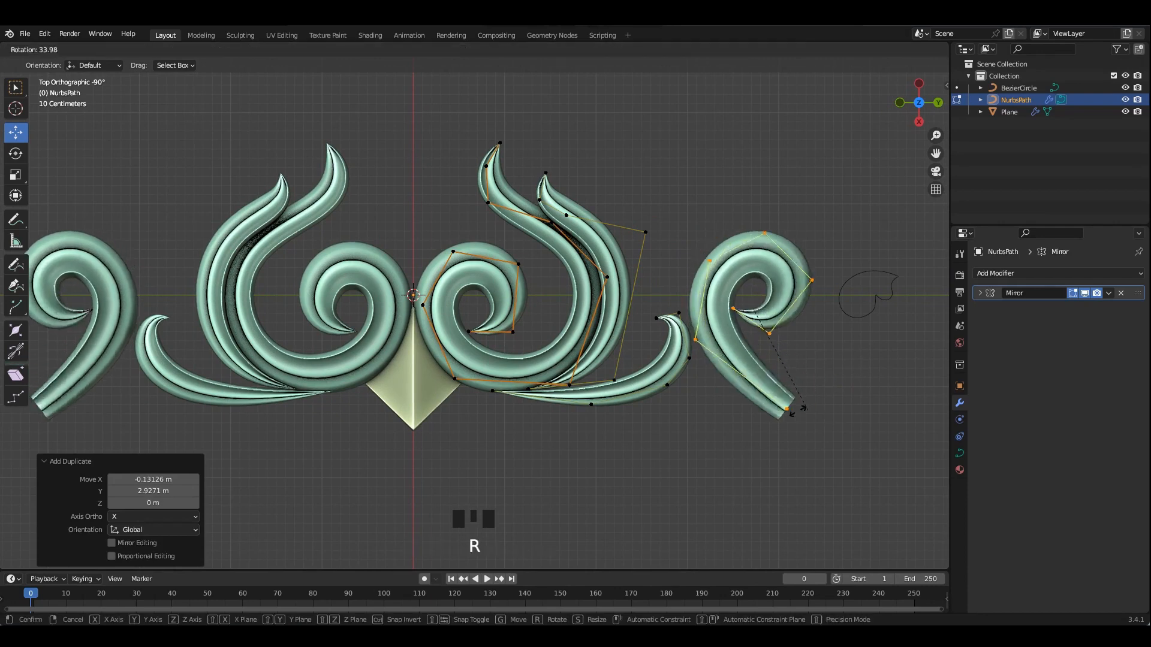
left_click(872, 309)
- Move the BezierCircle profile curve away from the ornament, about 2.6 m along X and 1 m along Y
key("Tab")
left_click(869, 308)
scroll(862, 307, "down", 1)
left_click_drag(798, 298, 855, 526)
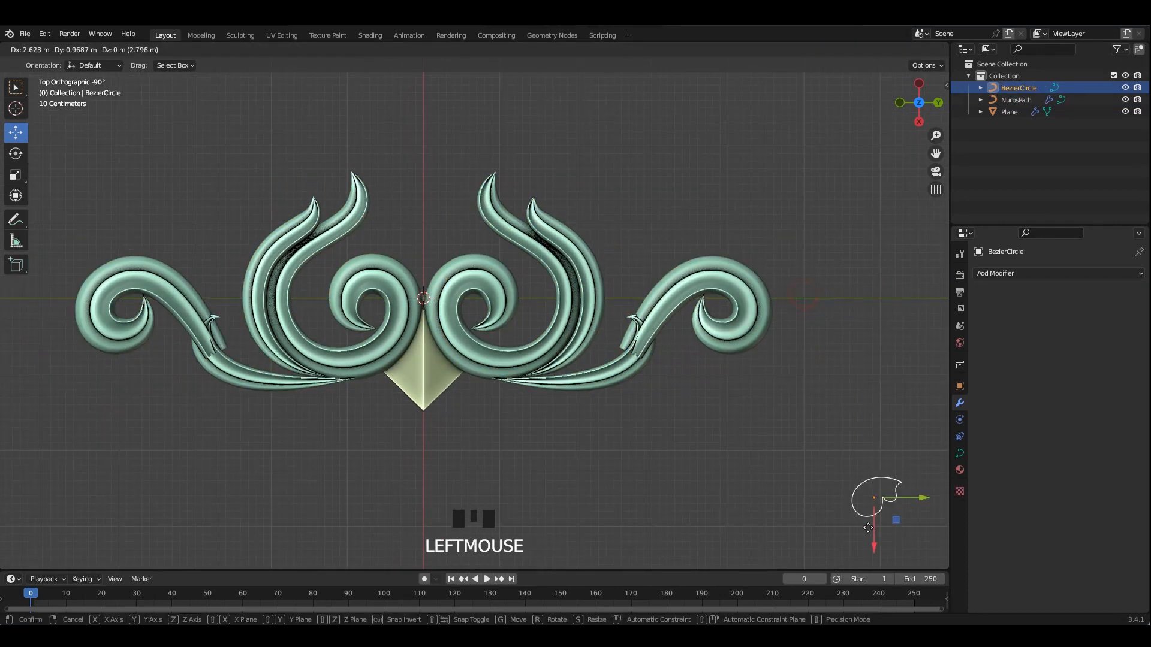
- Move the duplicated spiral outward until it clears the lower strand, and fine-tune its size and rotation
left_click(756, 327)
key("Tab")
scroll(797, 262, "up", 1)
left_click(719, 258)
left_click_drag(647, 281, 772, 292)
key("s")
left_click(807, 315)
key("r")
left_click(774, 282)
- Extrude the outer spiral's tail down and inward toward the lower strand, tapering its end to a point
left_click(672, 307)
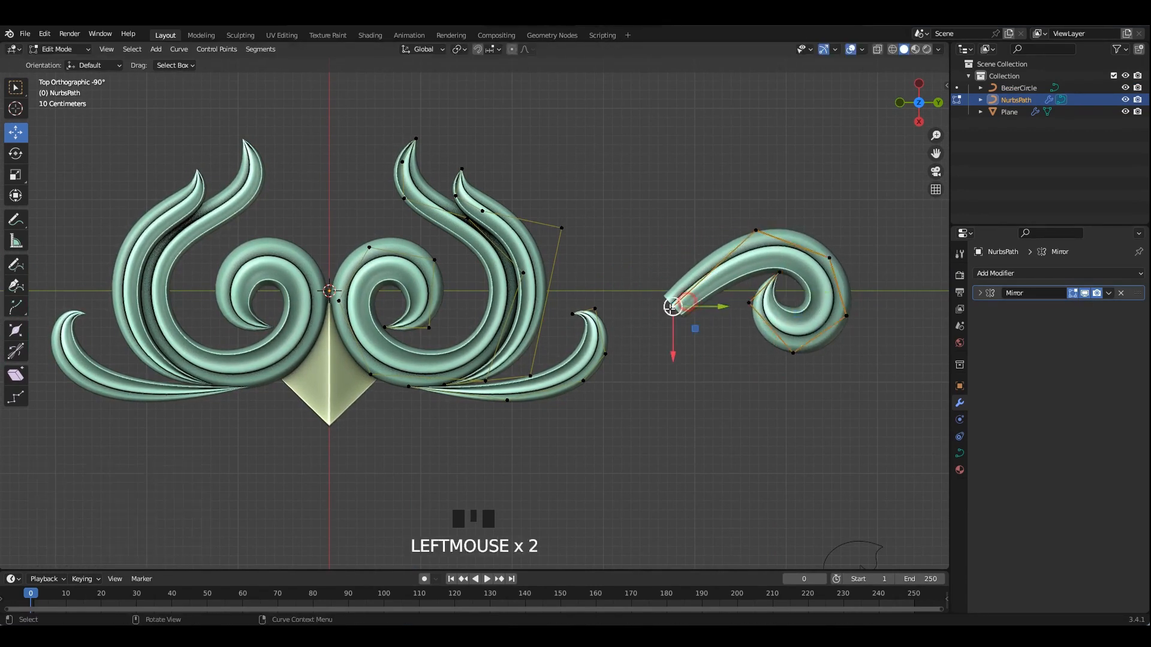
key("e")
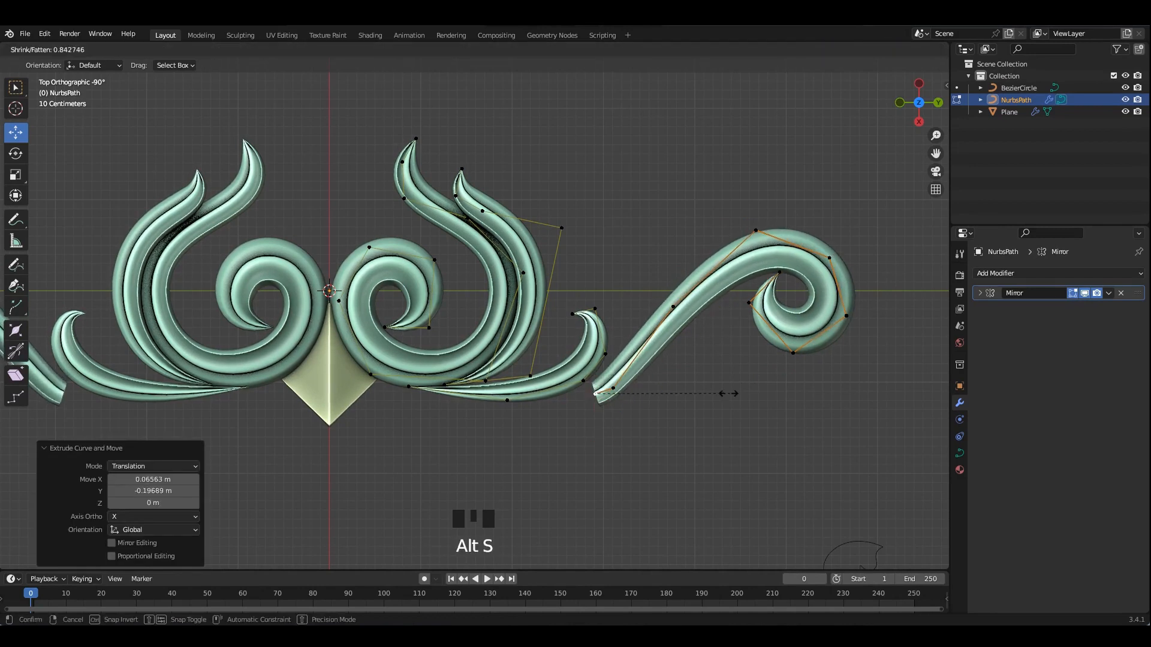
key("Tab")
key("Tab")
- Attach the outer spiral's tail end to the lower strand's underside and smooth the bends along its stem
left_click(614, 389)
left_click_drag(614, 389, 580, 381)
left_click(597, 393)
left_click(653, 353)
left_click_drag(653, 353, 666, 356)
left_click(673, 307)
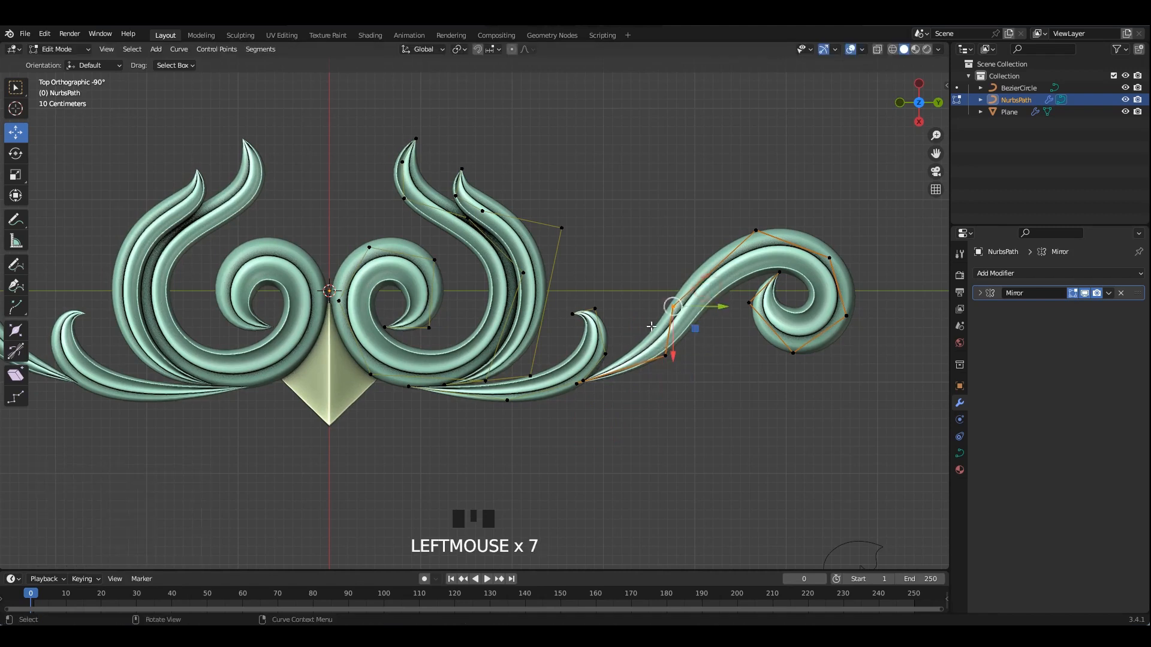
left_click_drag(673, 307, 679, 299)
left_click(665, 356)
left_click_drag(666, 355, 660, 353)
left_click_drag(728, 159, 883, 401)
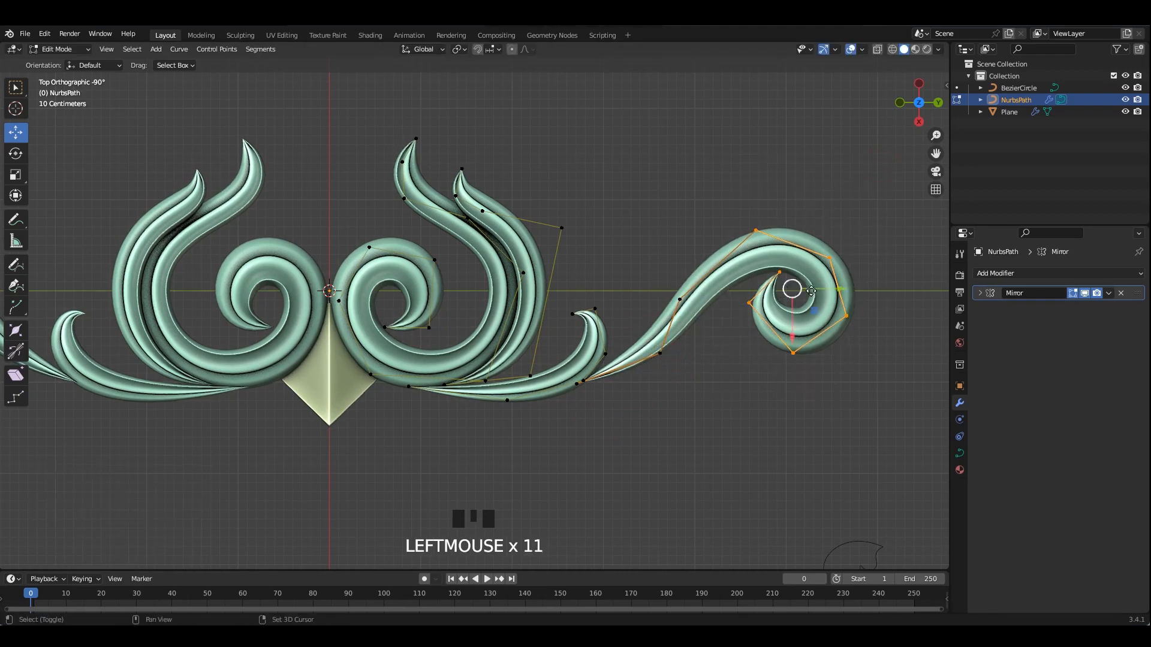
key("shift+d")
key("ctrl+z")
key("ctrl+z")
key("ctrl+z")
- Duplicate the outer scroll's curl with its upper stem point and place the copy below the stem, offset 1.306 m in X and -1.0238 m in Y
left_click_drag(887, 159, 732, 475)
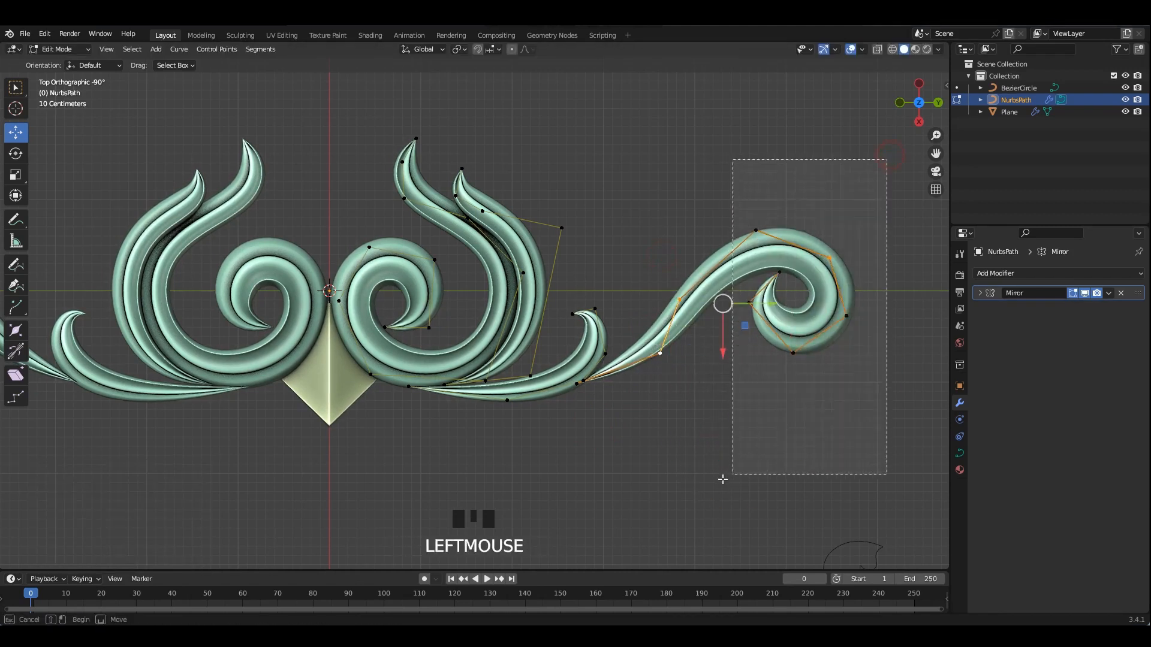
left_click(679, 298, "shift")
key("shift+d")
left_click(644, 395)
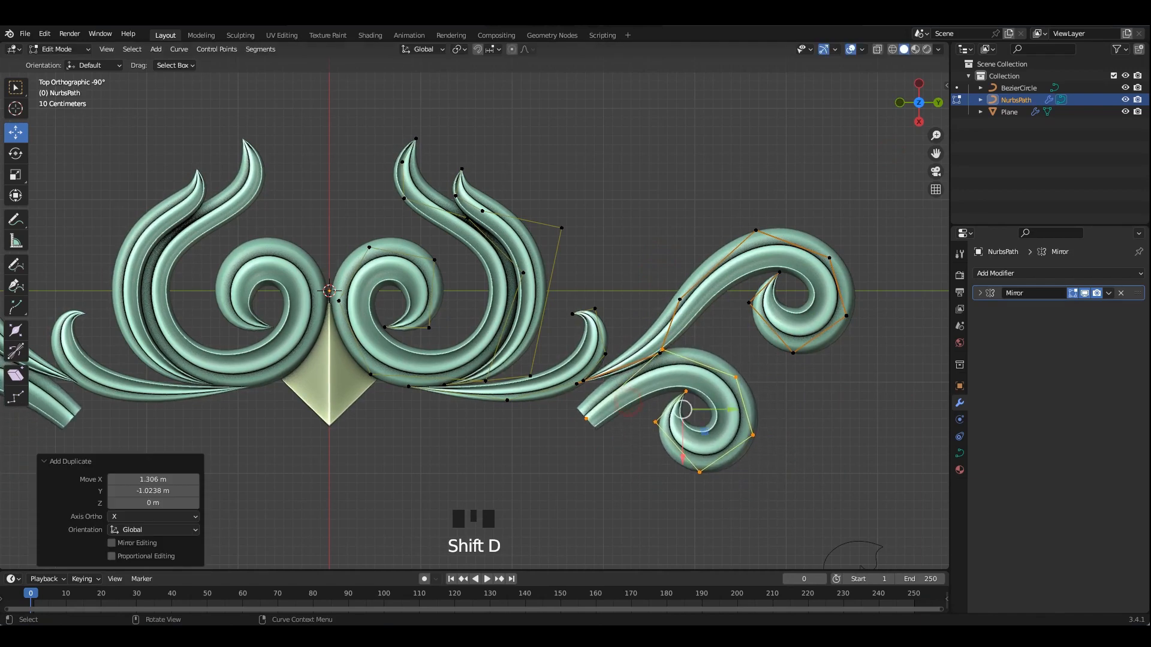
- Scale the copied curl to 0.777, rotate it slightly and seat it against the underside of the outer scroll's stem
key("s")
left_click(804, 431)
scroll(768, 424, "up", 2)
middle_click_drag(695, 432, 683, 381, "shift")
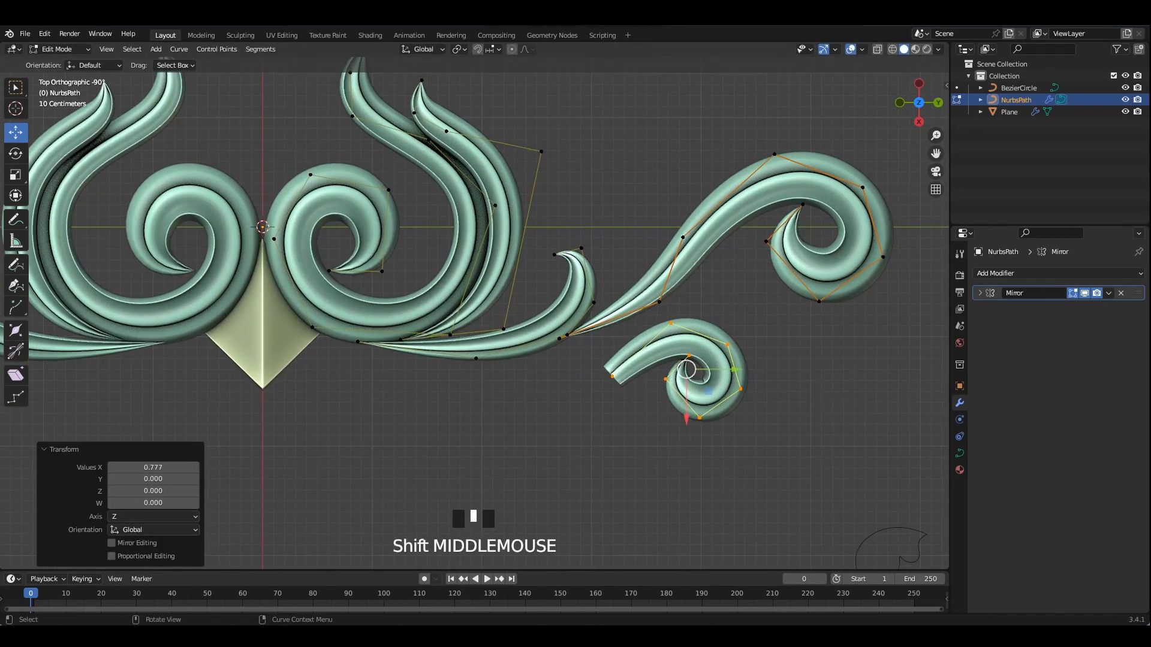
key("r")
left_click(676, 379)
left_click_drag(676, 378, 676, 353)
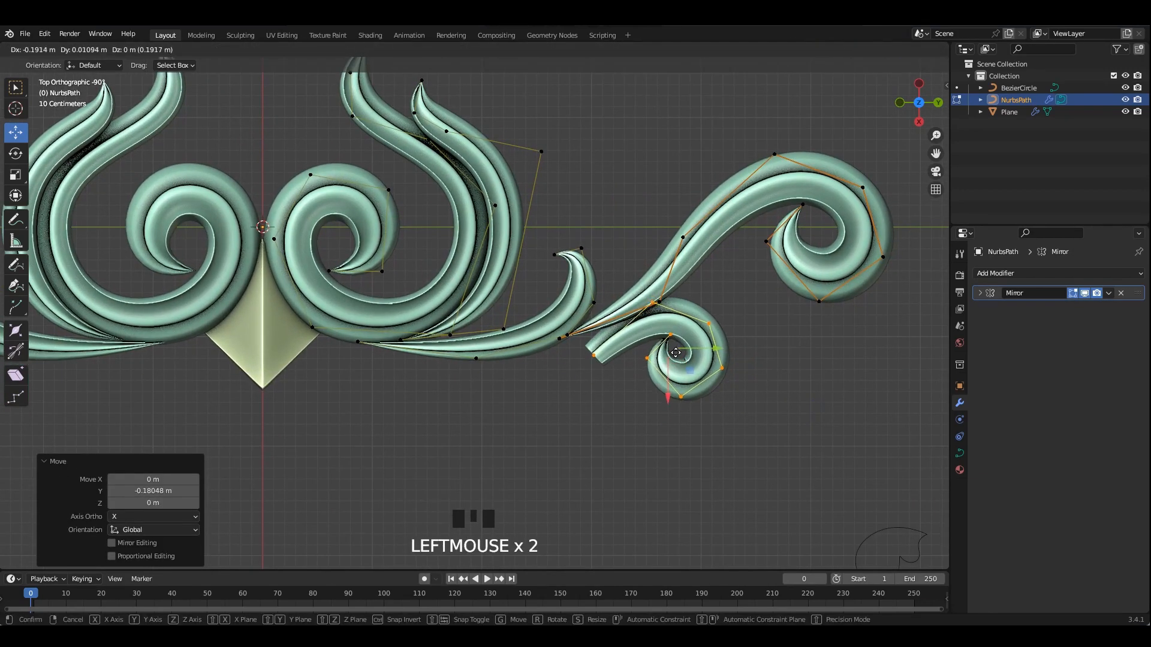
- Extrude the small curl's open tail down and inward, and taper its end to a radius of 0
left_click(591, 350)
key("e")
key("0")
key("Return")
key("Tab")
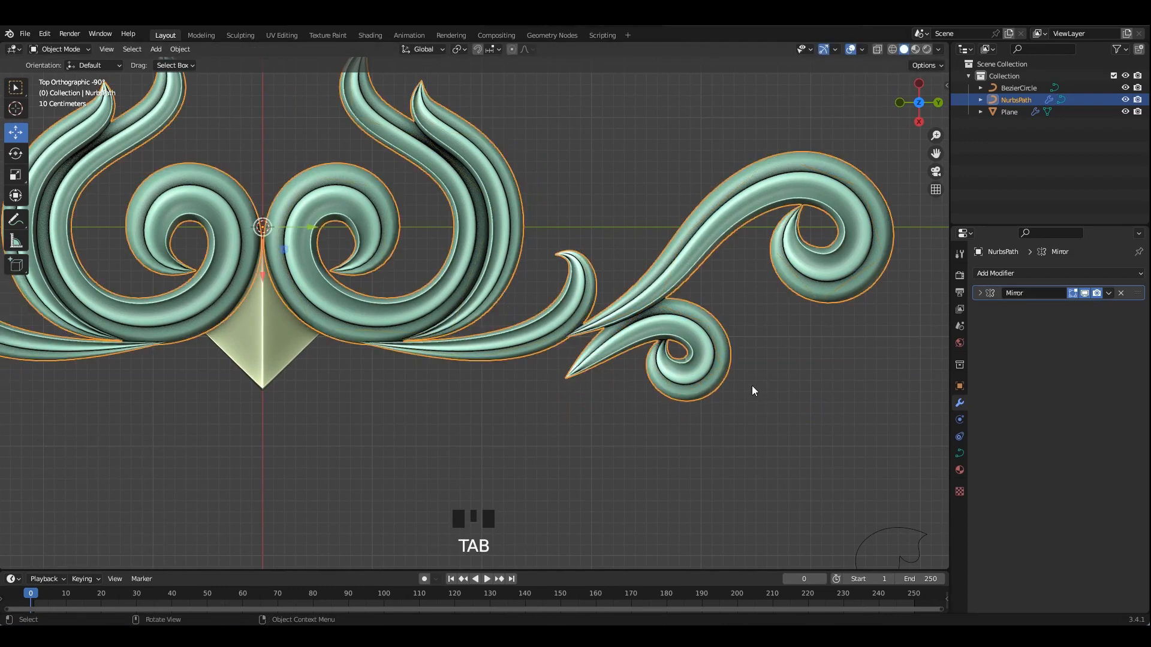
- Select the whole small curl and shift it slightly down and outward
key("Tab")
left_click(709, 325)
scroll(707, 331, "up", 2)
middle_click_drag(813, 331, 775, 320, "shift")
left_click(777, 320)
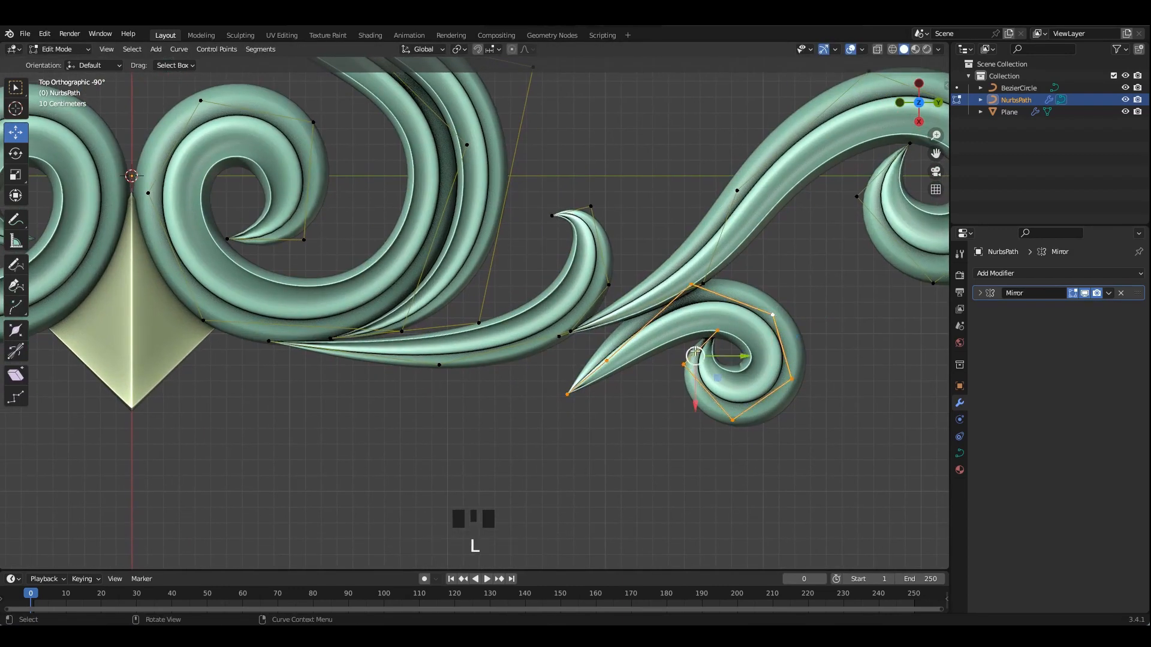
left_click_drag(694, 355, 699, 362)
- Reposition the small curl's two inner tip points and move its lowest point slightly outward
left_click(722, 339)
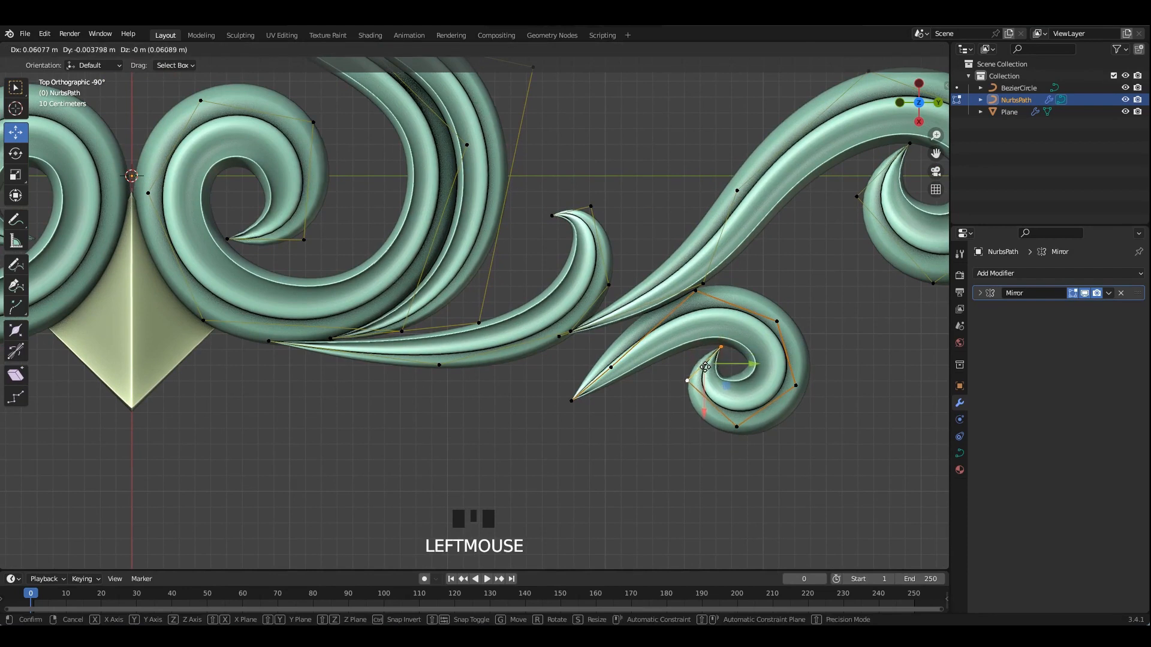
left_click_drag(704, 367, 704, 367)
left_click(737, 428)
left_click_drag(737, 428, 748, 434)
left_click(687, 381)
left_click_drag(687, 382, 691, 381)
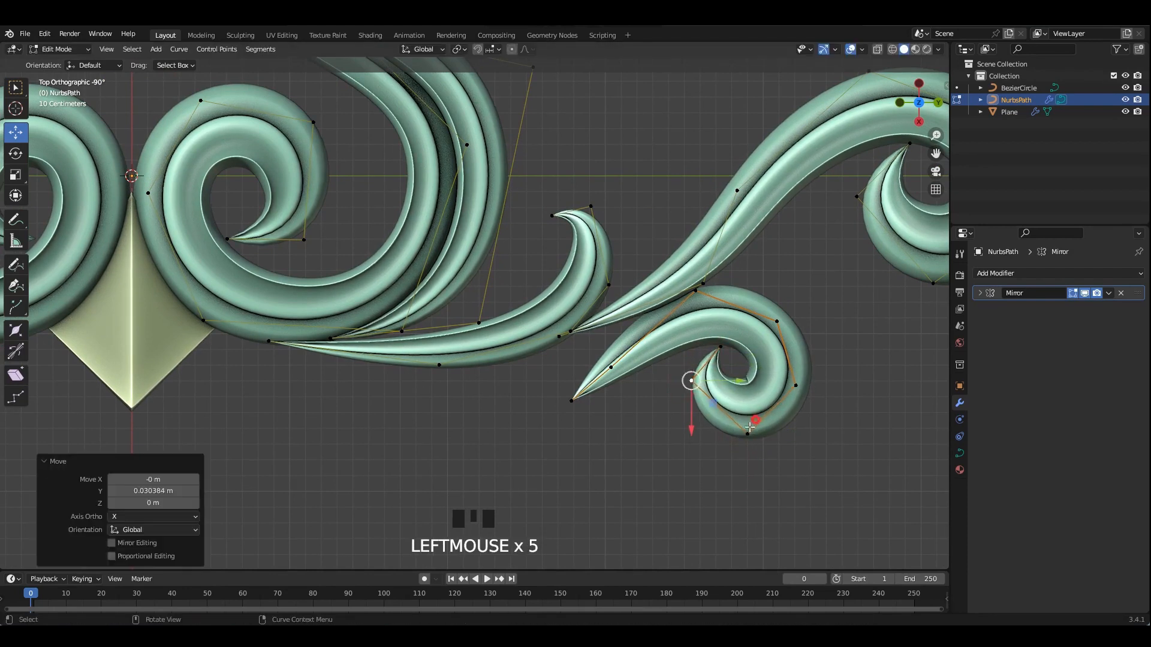
- Adjust the small curl's thickness and nudge its upper outer bend point slightly outward
key("alt+s")
left_click(824, 413)
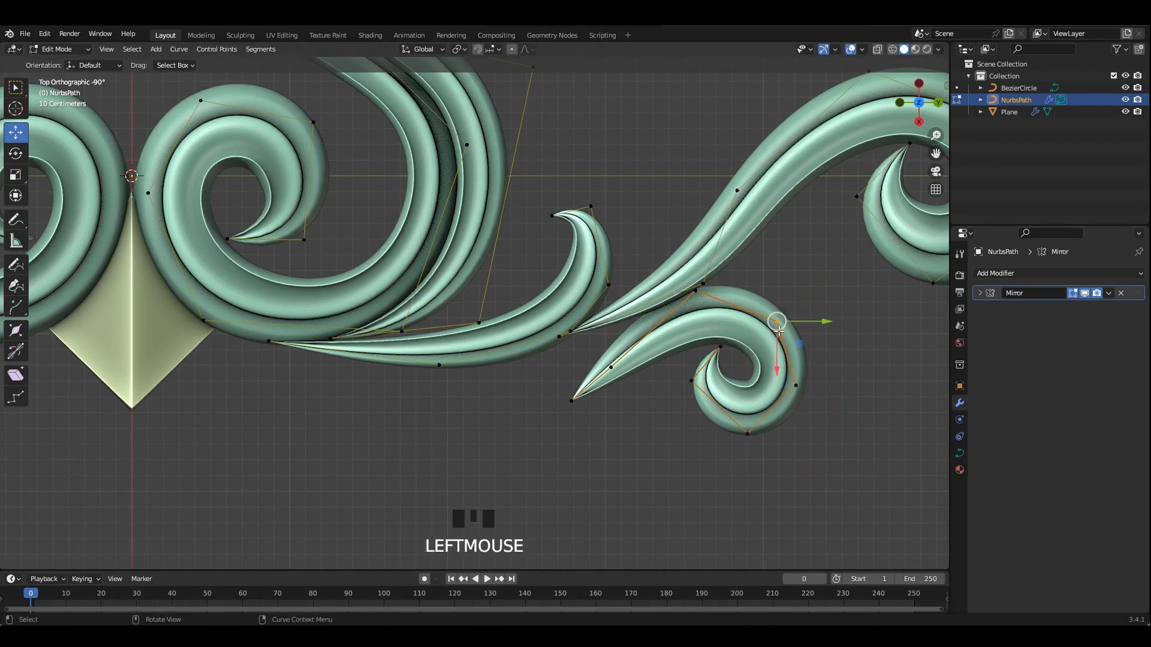
left_click(777, 318)
key("alt+s")
left_click(795, 386)
left_click_drag(795, 385, 798, 381)
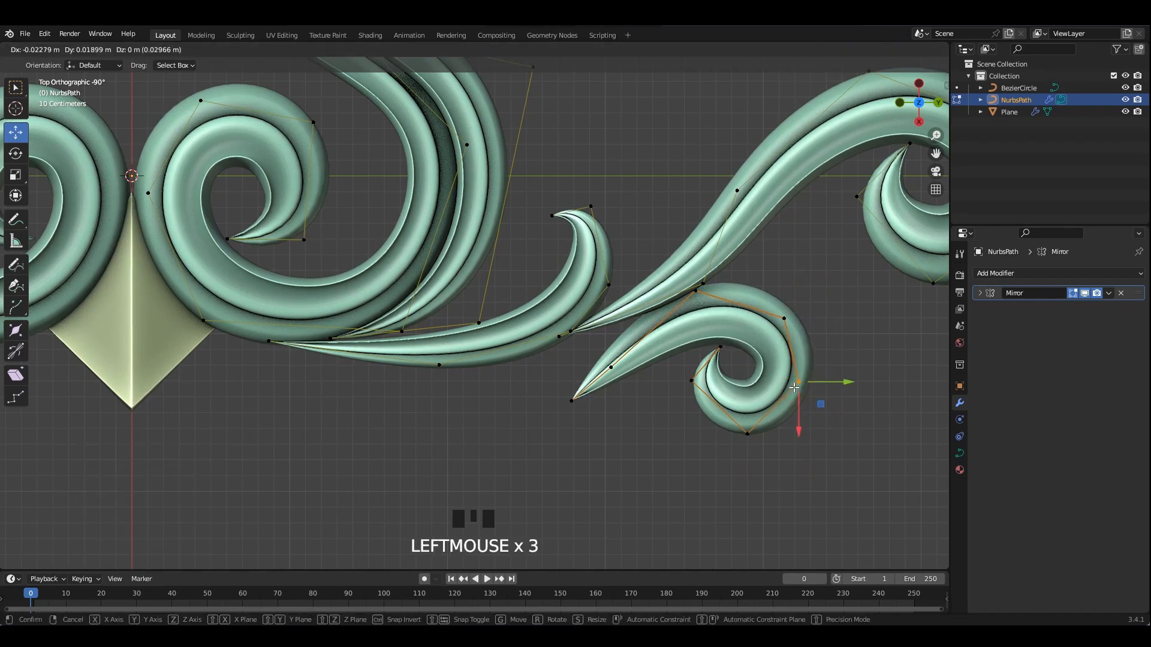
left_click(748, 434)
key("ctrl+z")
left_click(758, 403)
left_click(747, 434)
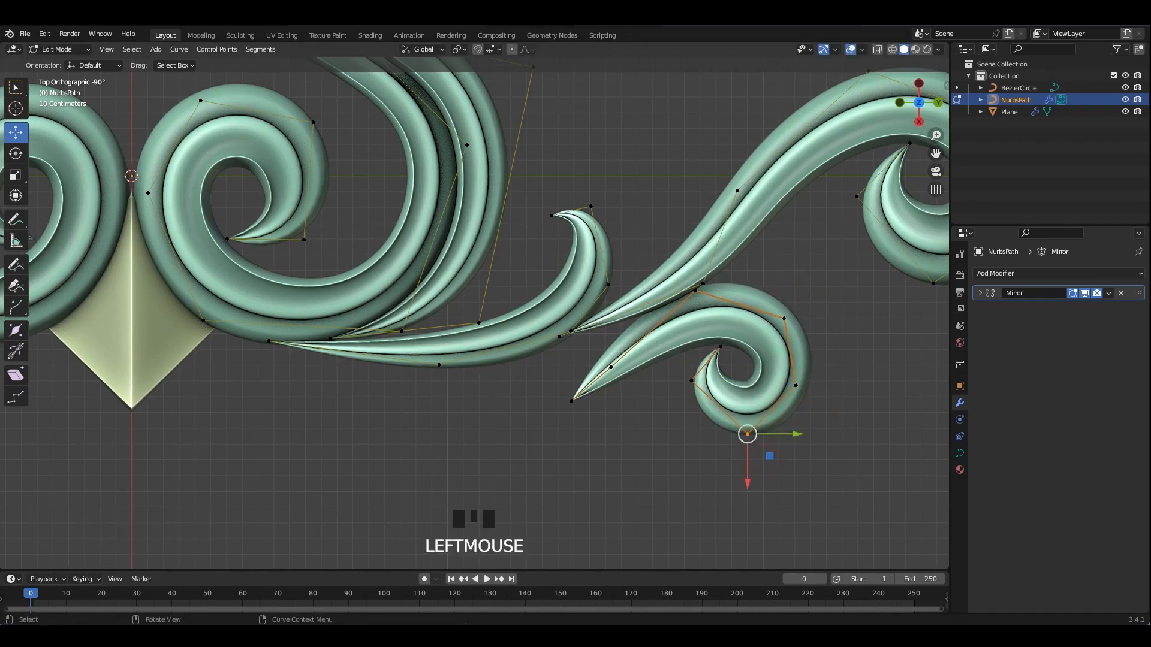
left_click(786, 457)
- Pull the small curl's inner tip out of the spiral to open it, and shift its lowest point inward
left_click_drag(720, 347, 694, 353)
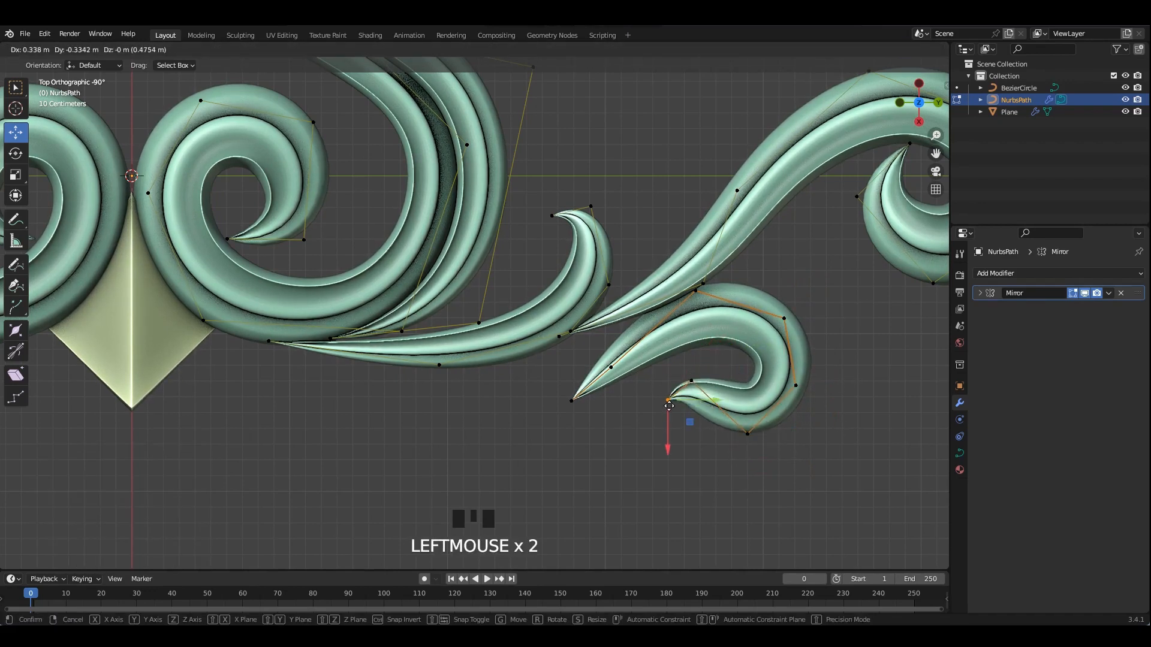
left_click(691, 381)
left_click_drag(669, 405, 691, 391)
left_click(747, 434)
left_click_drag(792, 434, 770, 434)
- Raise the small curl's tip and the point beside it into a short hook, and move the lowest point inward and up
left_click(668, 405)
left_click_drag(664, 403, 721, 364)
left_click(691, 350)
left_click(665, 365)
left_click(725, 434)
left_click_drag(726, 434, 717, 428)
left_click(796, 385)
left_click_drag(795, 385, 749, 394)
key("ctrl+z")
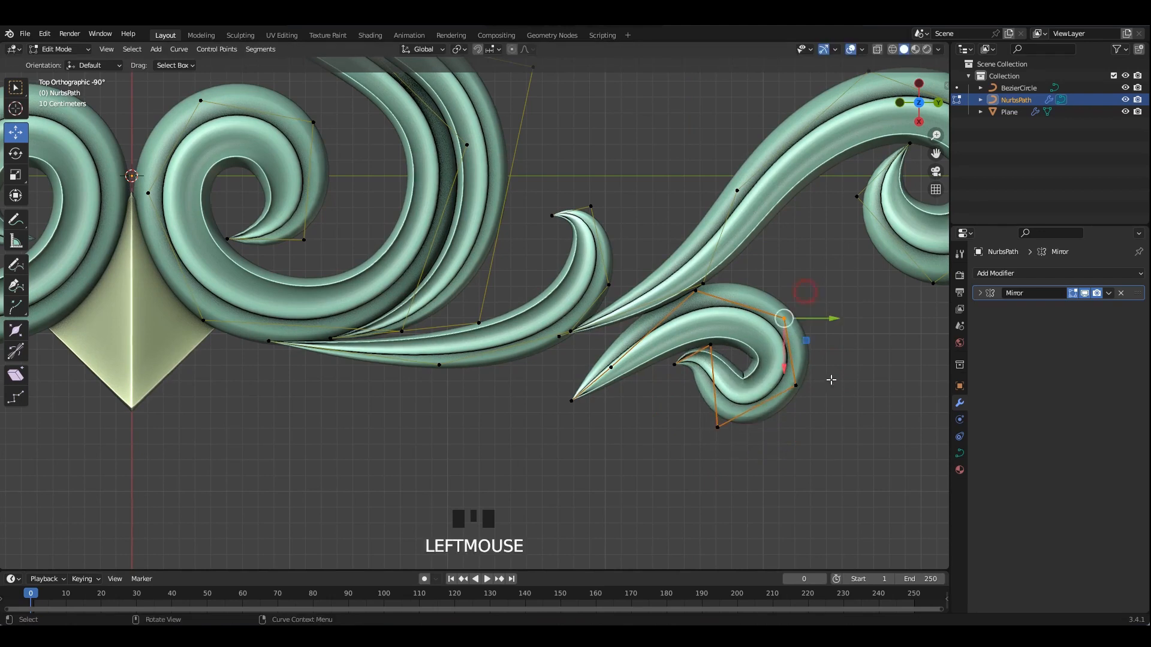
- Move the small curl's two outer bend points slightly up and outward, and raise its lowest point
left_click_drag(785, 311, 786, 309)
left_click(795, 386)
left_click_drag(796, 387, 799, 382)
left_click(718, 428)
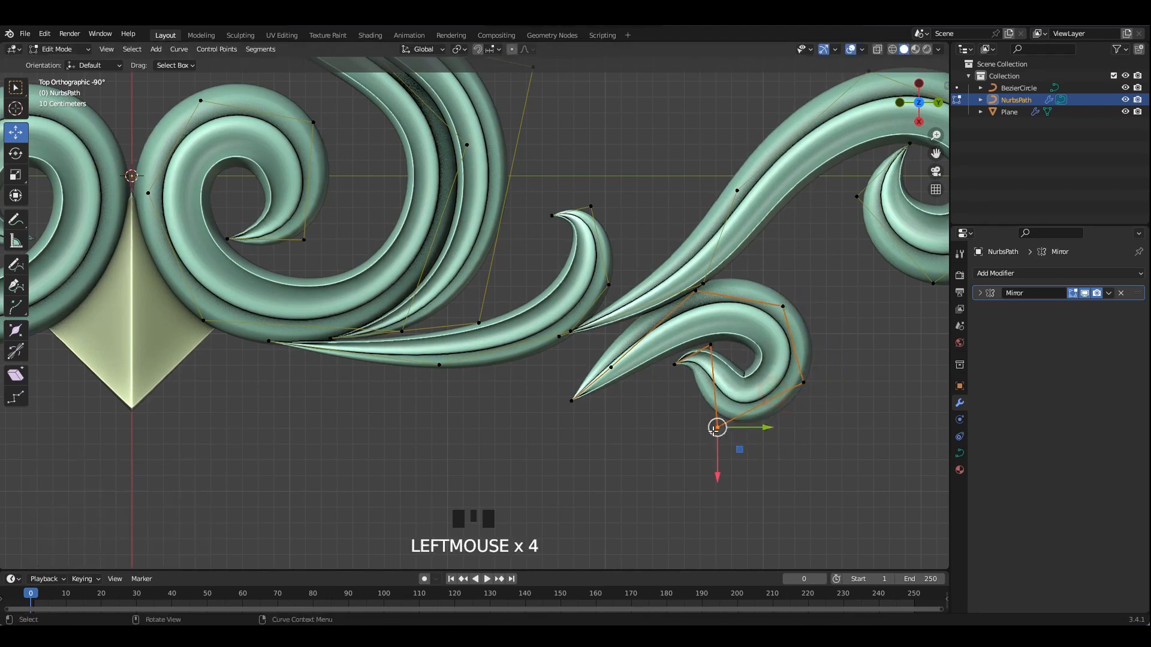
left_click_drag(717, 427, 720, 417)
key("Tab")
- Move the small curl's tail tip up to the base of the large scroll's stem and lower its tail bend
middle_click_drag(646, 387, 713, 389, "shift")
key("Tab")
left_click(639, 400)
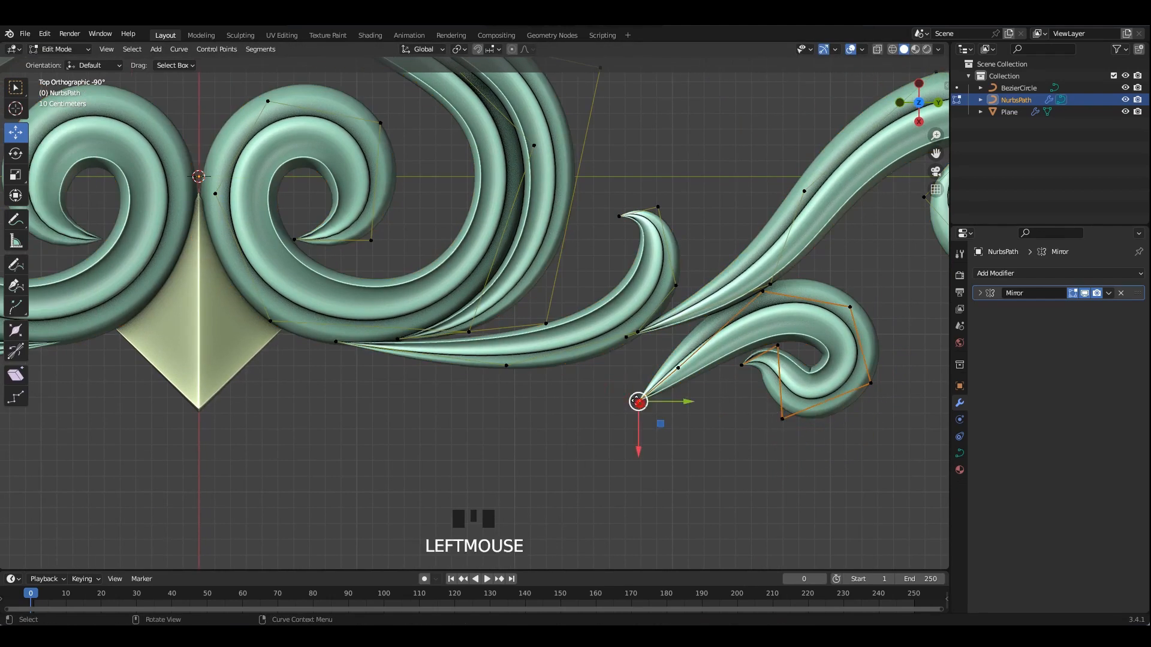
left_click_drag(640, 400, 598, 352)
left_click(678, 367)
left_click_drag(677, 371, 664, 402)
left_click(627, 337)
mouse_move(626, 337)
left_mouse_down()
mouse_move(619, 364)
mouse_move(637, 351)
left_mouse_up()
- Move the large scroll's lower stem bend point down and inward toward its tip, and adjust the strand's thickness there
left_click(771, 283)
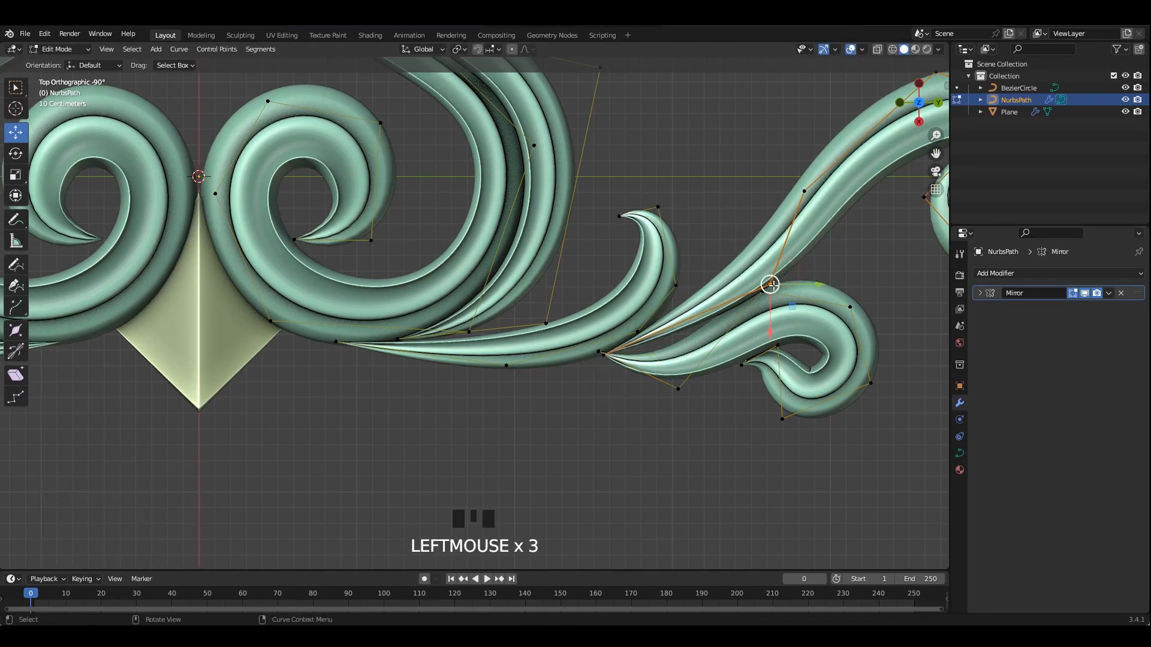
left_click_drag(772, 283, 699, 338)
key("alt+s")
left_click(759, 350)
key("Tab")
left_click(774, 311)
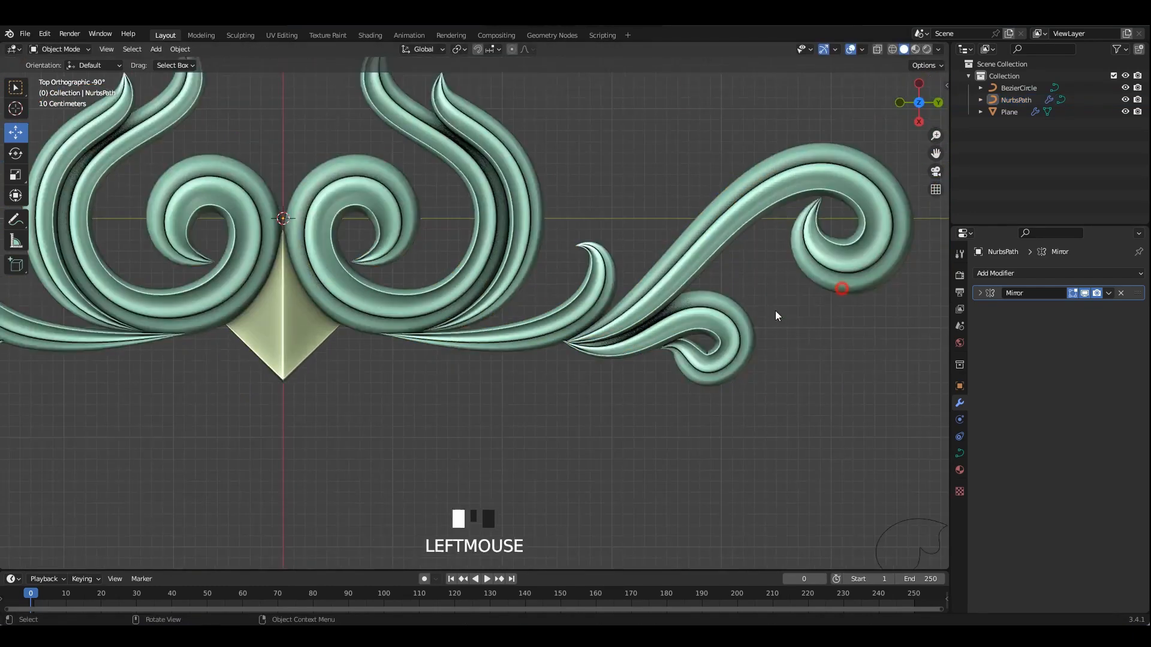
- Move the small curl's outermost point slightly down and outward, and adjust its lowest point's thickness and position
left_click(632, 332)
key("Tab")
scroll(635, 336, "up", 5)
middle_click_drag(707, 373, 622, 336, "shift")
left_click(831, 351)
left_click_drag(832, 351, 839, 357)
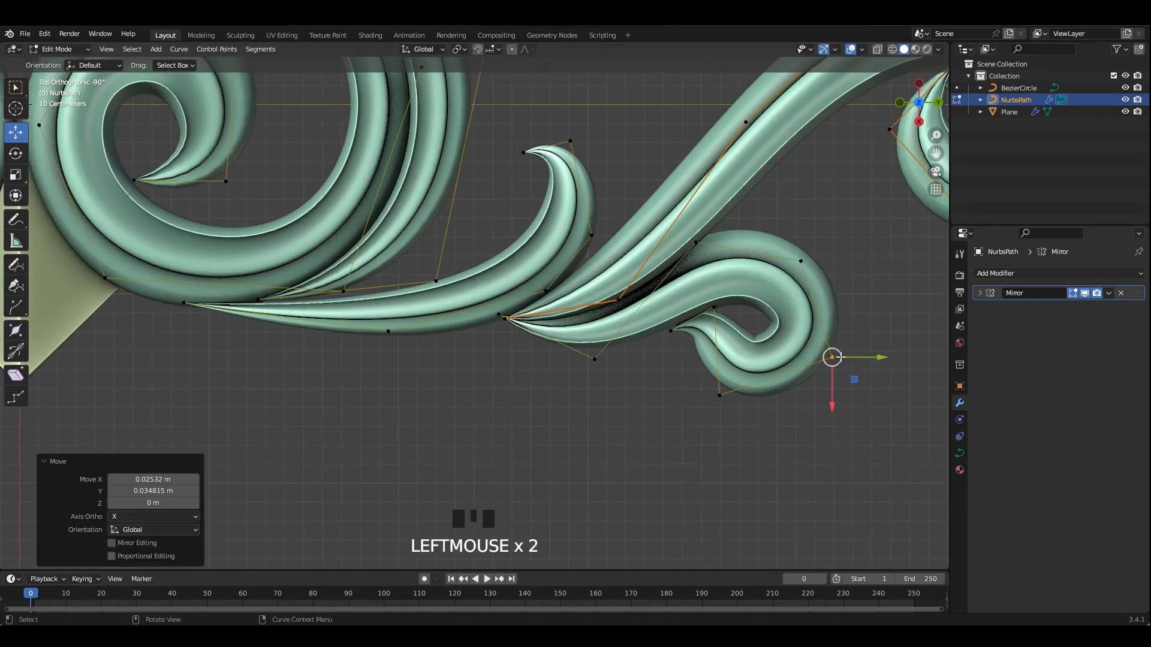
left_click(719, 397)
key("alt+s")
left_click(775, 431)
left_click_drag(719, 397, 735, 390)
- Return to Object Mode and save the file 1.blend
key("Tab")
scroll(677, 380, "down", 4)
left_click(664, 370)
scroll(635, 340, "down", 2)
middle_click_drag(679, 310, 761, 322, "shift")
key("ctrl+s")
- Thicken the large outer scroll at its upper outer bend point
middle_click_drag(705, 285, 671, 250, "shift")
left_click(671, 251)
key("Tab")
left_click(745, 230)
middle_click_drag(745, 232, 594, 247, "shift")
scroll(600, 249, "up", 4)
key("alt+s")
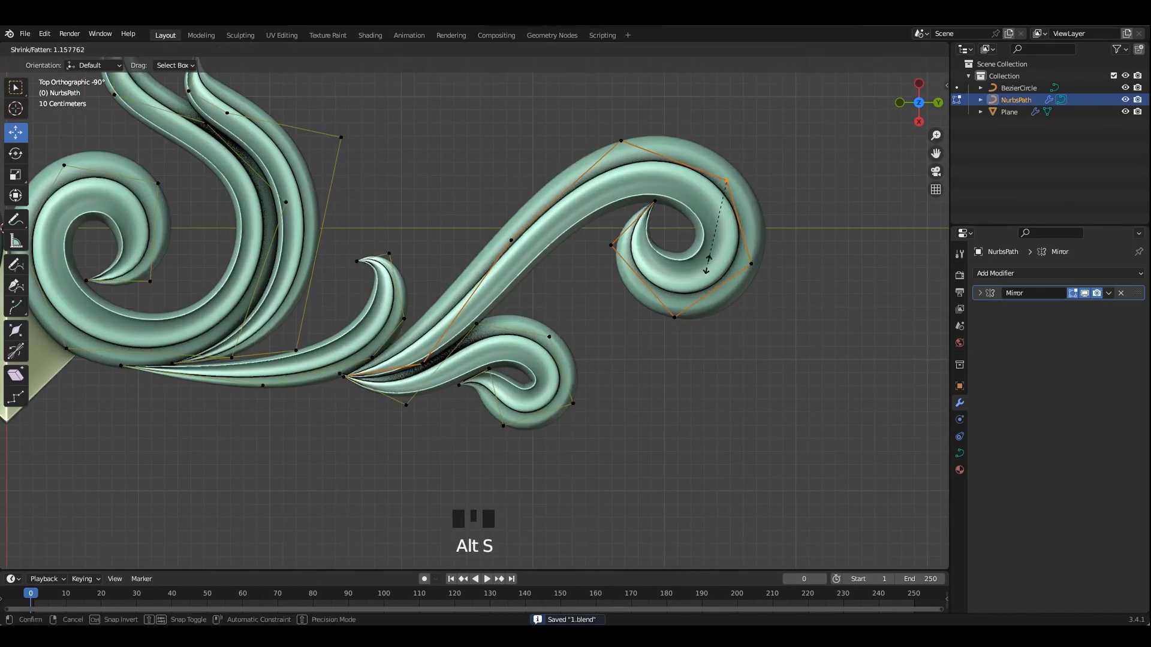
left_click(709, 261)
- Raise the large scroll's upper outer bend point and thicken the strand there by a further factor of 1.122
left_click_drag(727, 183, 731, 168)
left_click_drag(731, 207, 731, 199)
key("alt+s")
left_click(796, 227)
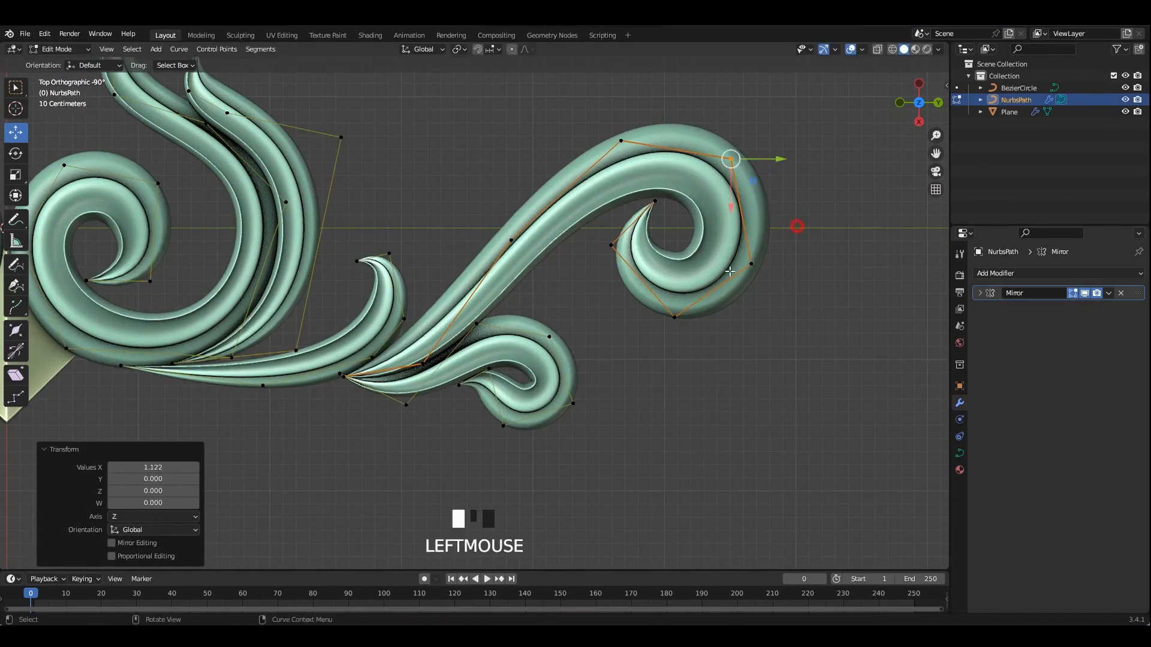
- Move the large outer scroll's outermost bend point outward and thicken the strand at its first upper bend point
left_click_drag(750, 265, 760, 264)
left_click_drag(760, 264, 764, 261)
left_click(621, 140)
key("alt+s")
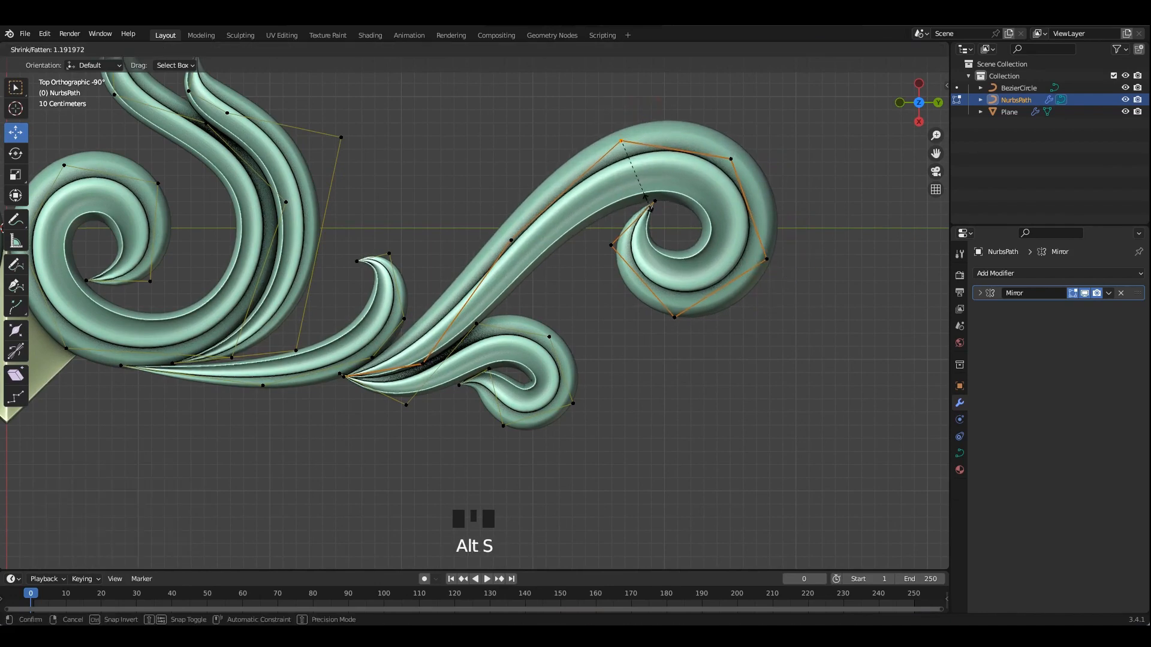
left_click(683, 223)
- Return to Object Mode and save the file 1.blend
scroll(685, 228, "down", 3)
key("Tab")
left_click(672, 231)
middle_click_drag(671, 233, 741, 245, "shift")
key("ctrl+s")
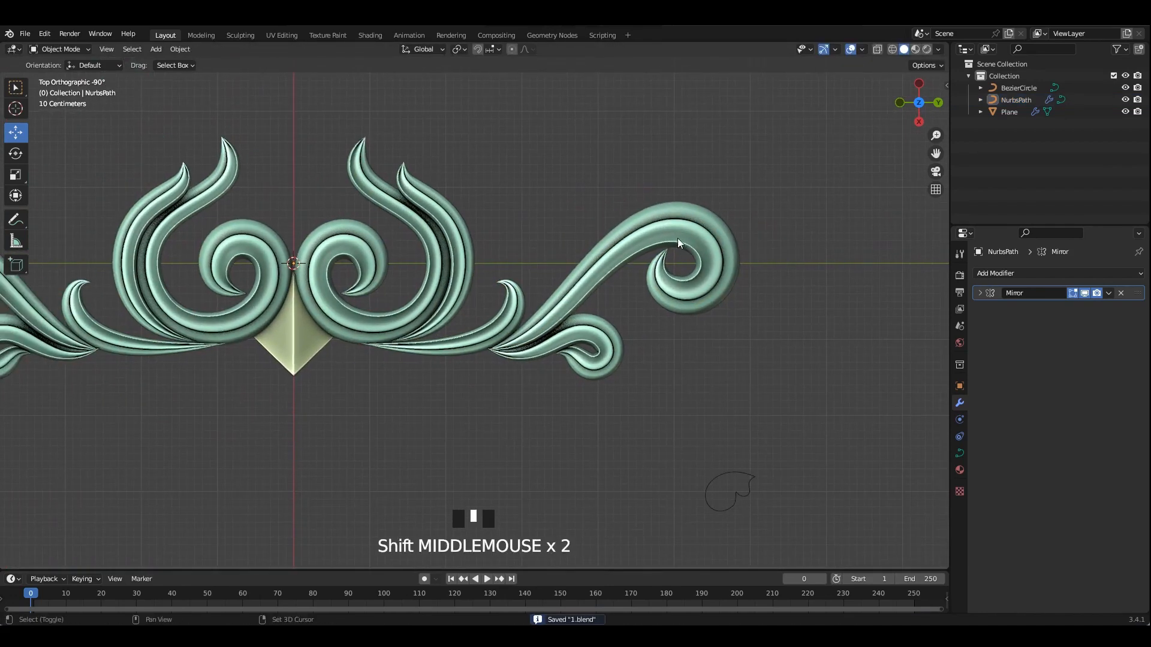
- Duplicate the large outer scroll strand above the original and flip the copy by scaling it -1 along Y
key("Tab")
left_click_drag(633, 280, 577, 210)
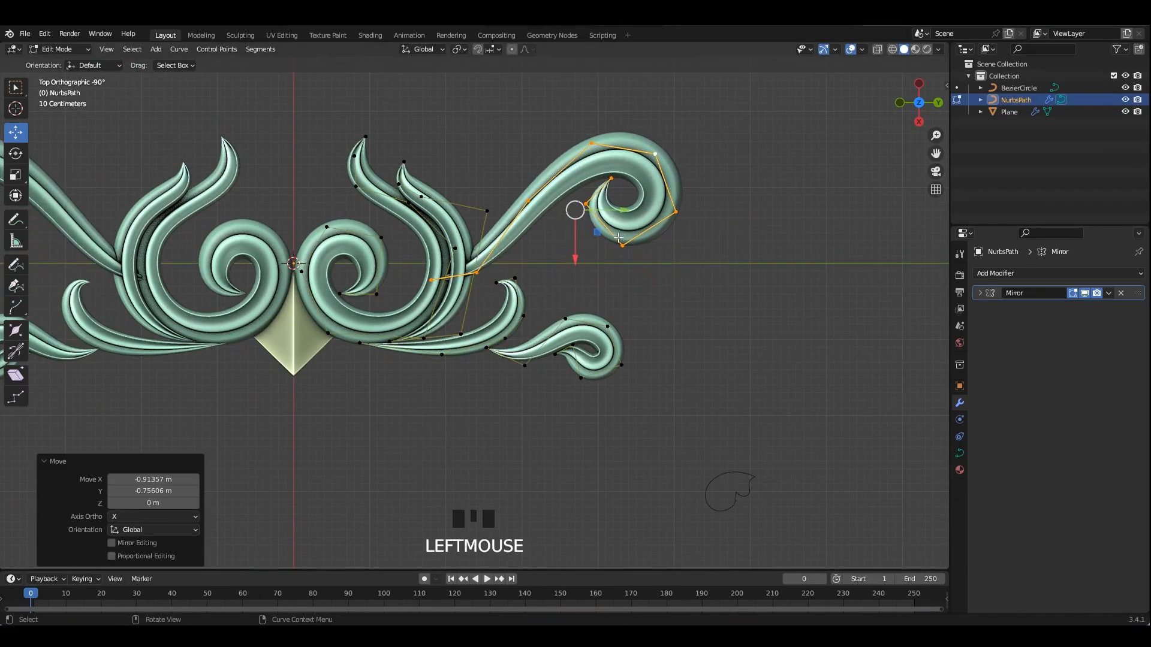
key("ctrl+z")
key("shift+d")
left_click(644, 212)
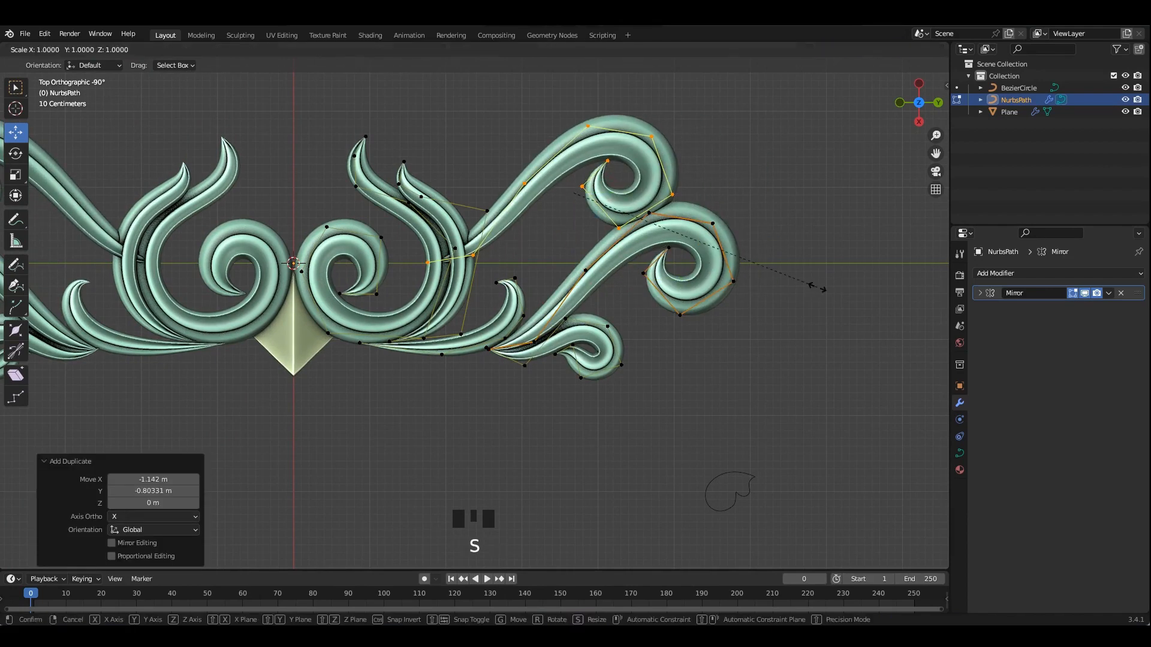
type("y-1")
key("Return")
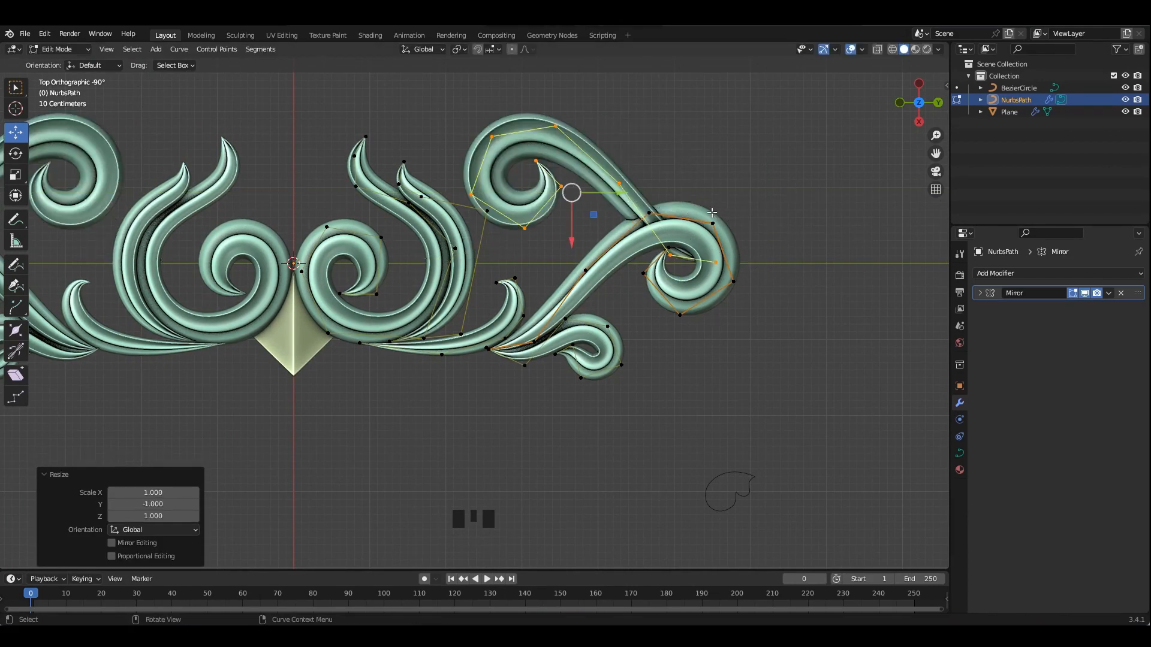
- Rotate the flipped copy upright, shift it toward the flame strands, shrink it and adjust its overall thickness
key("r")
left_click(609, 283)
left_click_drag(564, 190, 526, 171)
key("s")
left_click(636, 264)
key("alt+s")
left_click(617, 261)
- Move the copied scroll's root to the base of the large scroll and pull its lower stem point up and outward
left_click(545, 305)
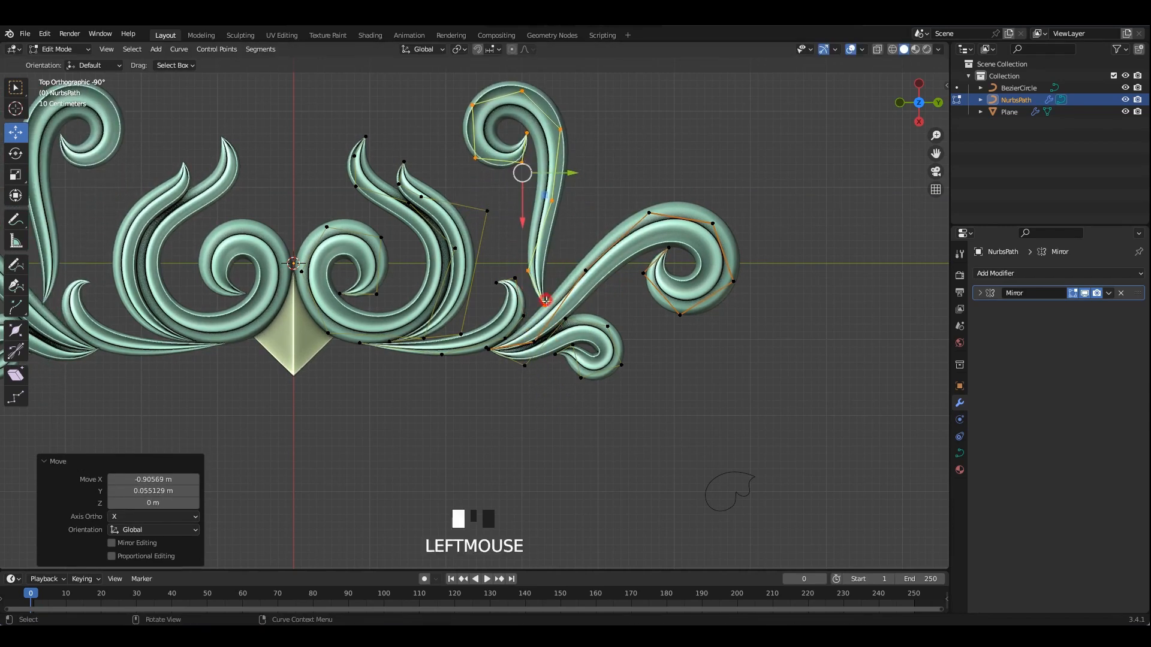
left_click_drag(545, 305, 518, 334)
left_click(527, 271)
left_click_drag(529, 273, 577, 207)
- Lower the copied scroll's upper points about 0.76 m and delete the surplus control point on its stem
middle_click_drag(490, 110, 484, 155, "shift")
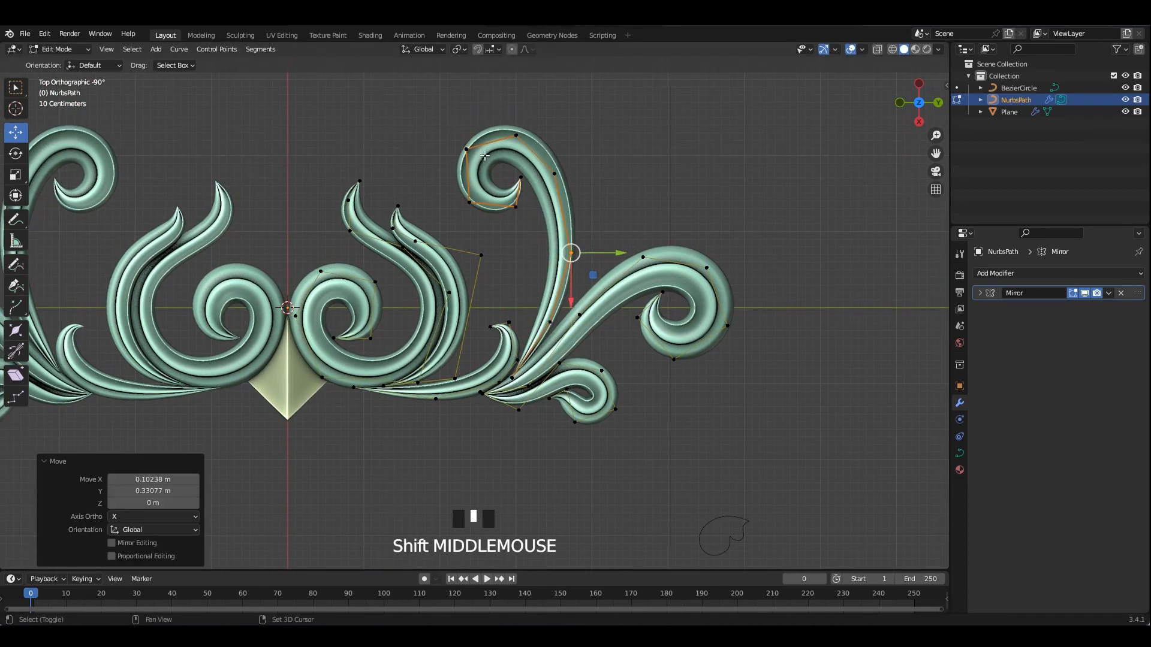
left_click_drag(574, 239, 575, 238)
left_click(571, 253, "shift")
left_click_drag(516, 186, 510, 244)
scroll(521, 257, "up", 1)
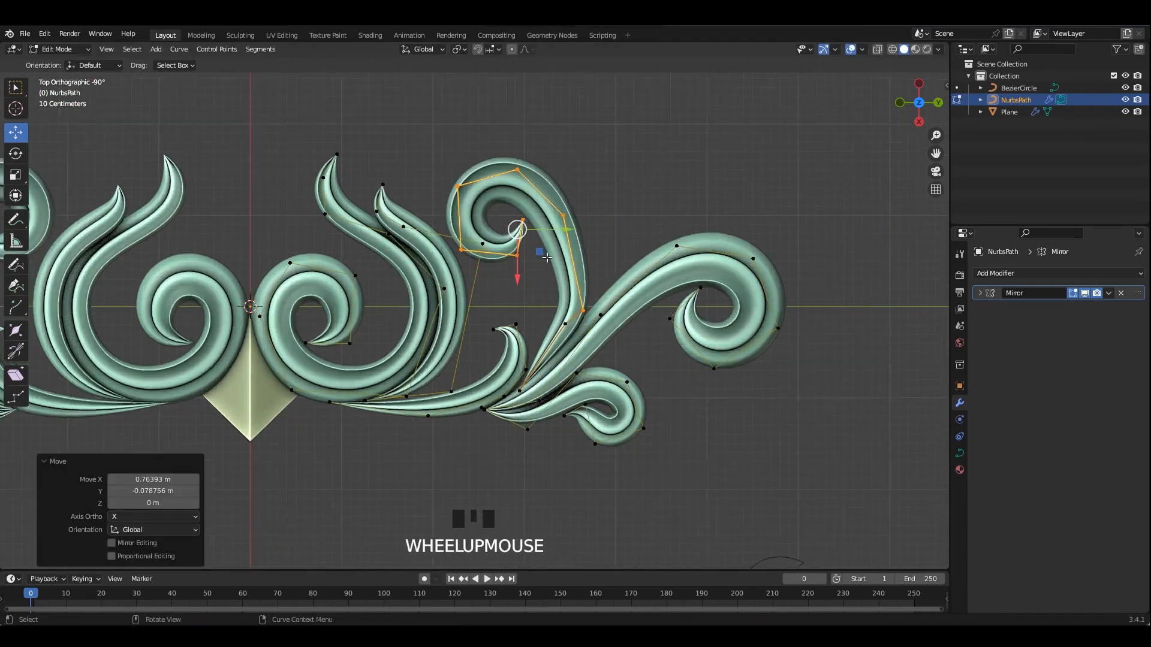
middle_click_drag(569, 294, 518, 254, "shift")
left_click(533, 272)
left_click_drag(533, 272, 521, 237)
key("x")
left_click(570, 206)
- Lower the copied scroll's curled end about 0.28 m and rotate it about -19 degrees
middle_click_drag(549, 149, 548, 164, "shift")
left_click_drag(528, 102, 406, 250)
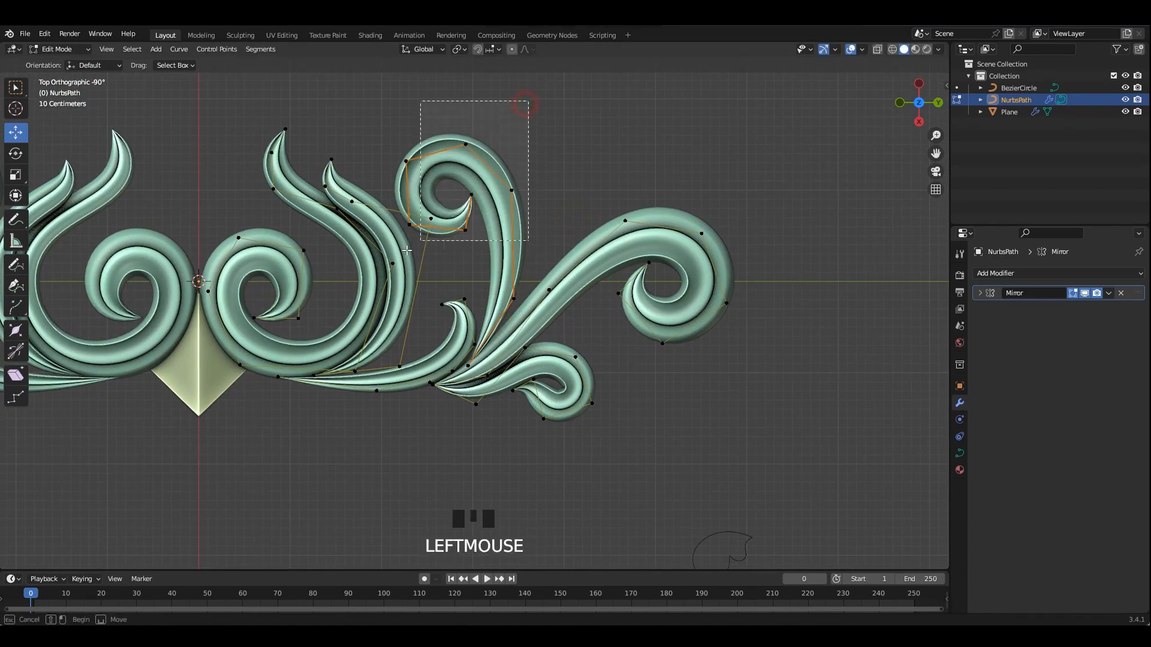
left_click_drag(451, 195, 453, 225)
middle_click_drag(458, 217, 459, 197, "shift")
key("r")
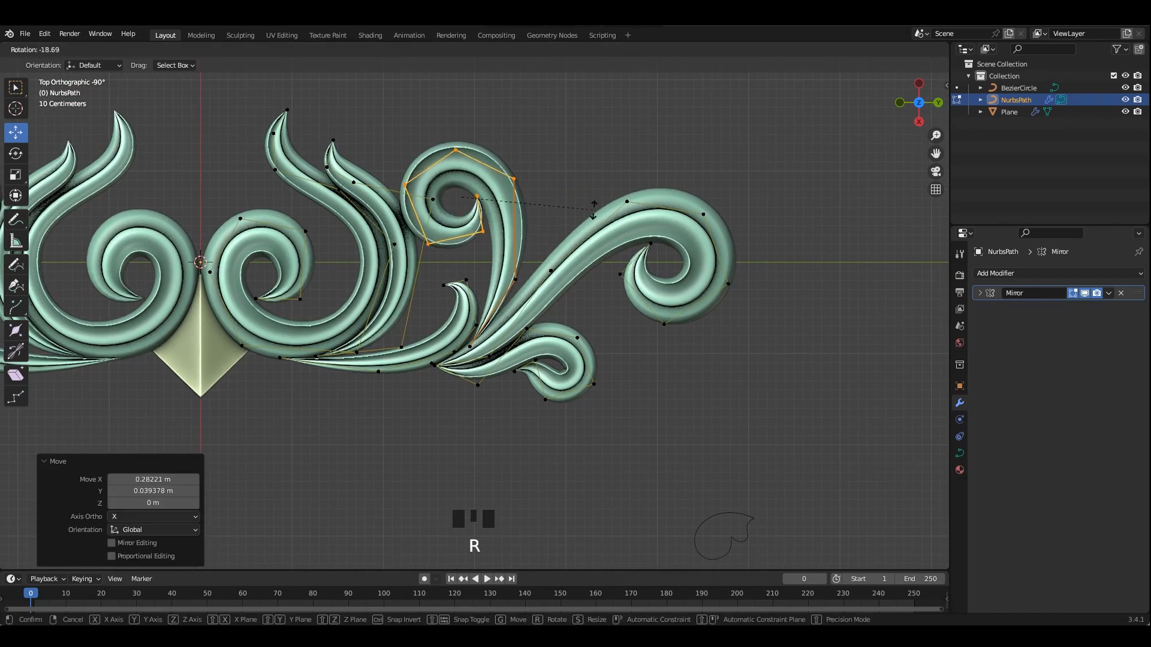
left_click(596, 207)
- Move the inner scroll's stem point slightly outward and raise its upper outer bend point
left_click(516, 278)
left_click_drag(516, 279, 528, 276)
left_click(512, 183)
left_click_drag(516, 177, 513, 165)
- Scale the entire inner scroll strand to about 0.83 and move it slightly down
key("l")
key("s")
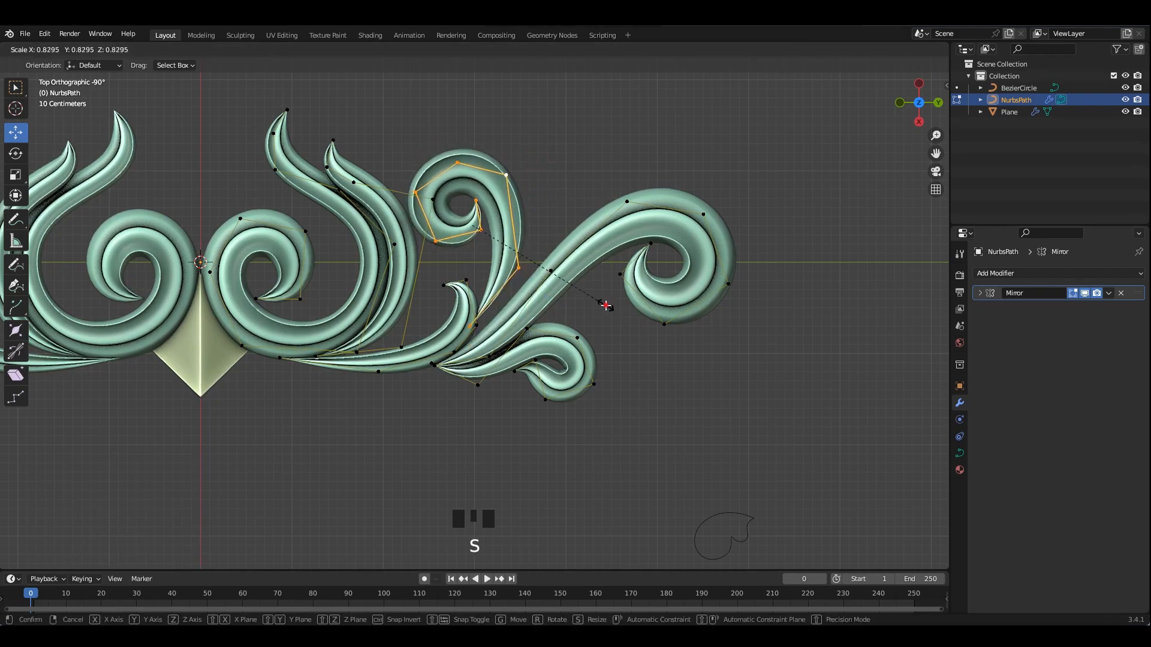
left_click(605, 305)
left_click_drag(474, 222, 476, 241)
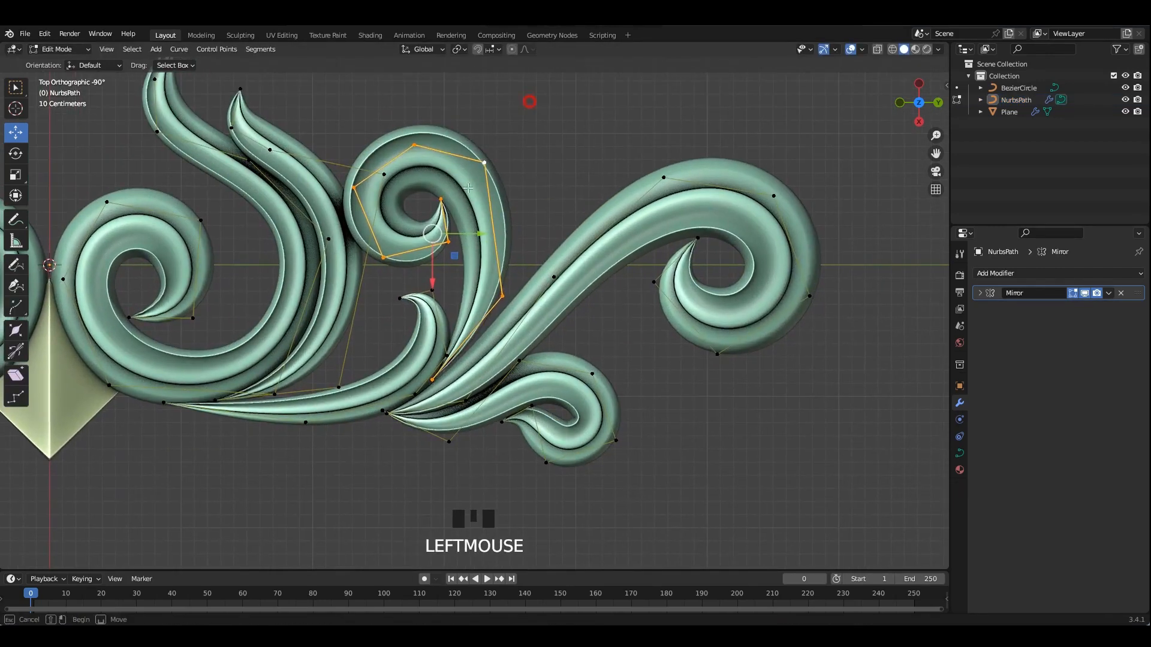
- Raise the inner scroll's upper outer bend point slightly and nudge the point facing the flame strands
left_click_drag(531, 154, 510, 154)
left_click(354, 187)
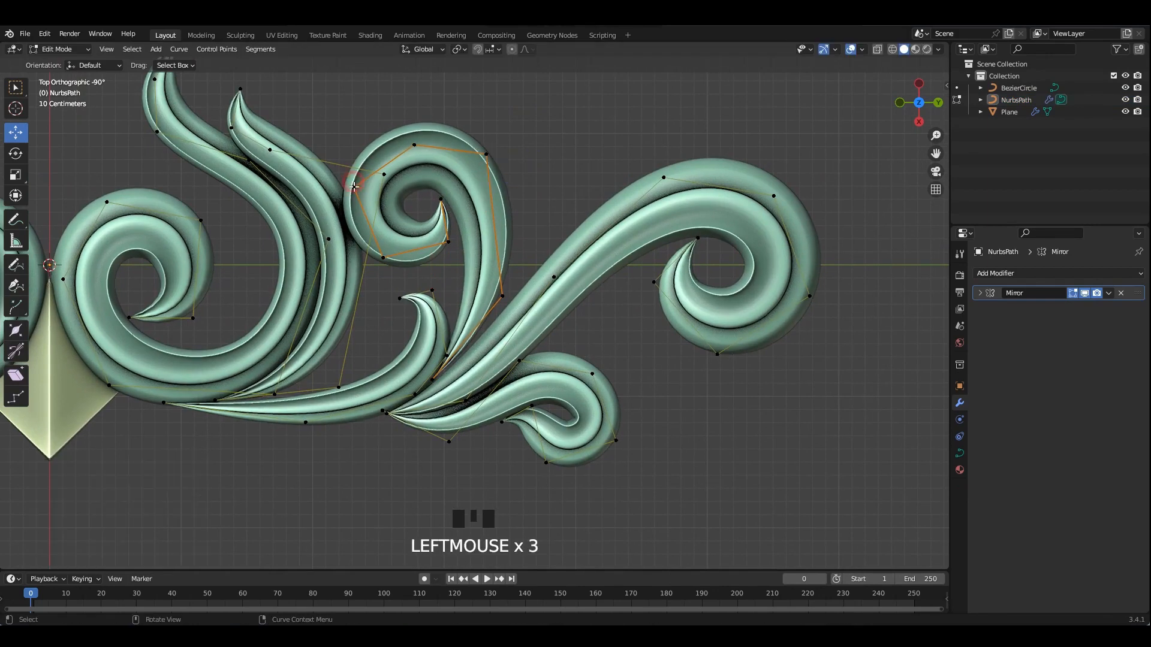
left_click_drag(353, 186, 355, 184)
- Thicken the inner scroll's stem point by 1.279, shift it outward, adjust the root point and return to Object Mode
left_click(502, 295)
key("alt+s")
left_click(508, 290)
left_click_drag(505, 293, 510, 294)
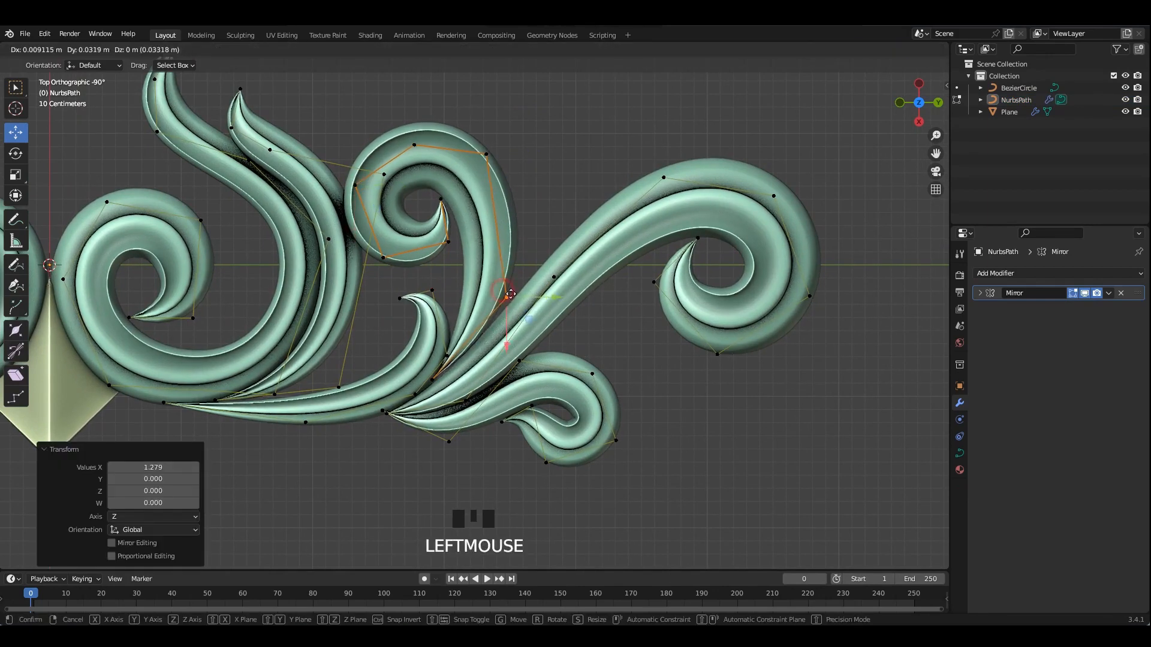
left_click(432, 380)
left_click_drag(479, 379, 477, 379)
key("Tab")
scroll(527, 155, "down", 2)
middle_click_drag(505, 151, 586, 202, "shift")
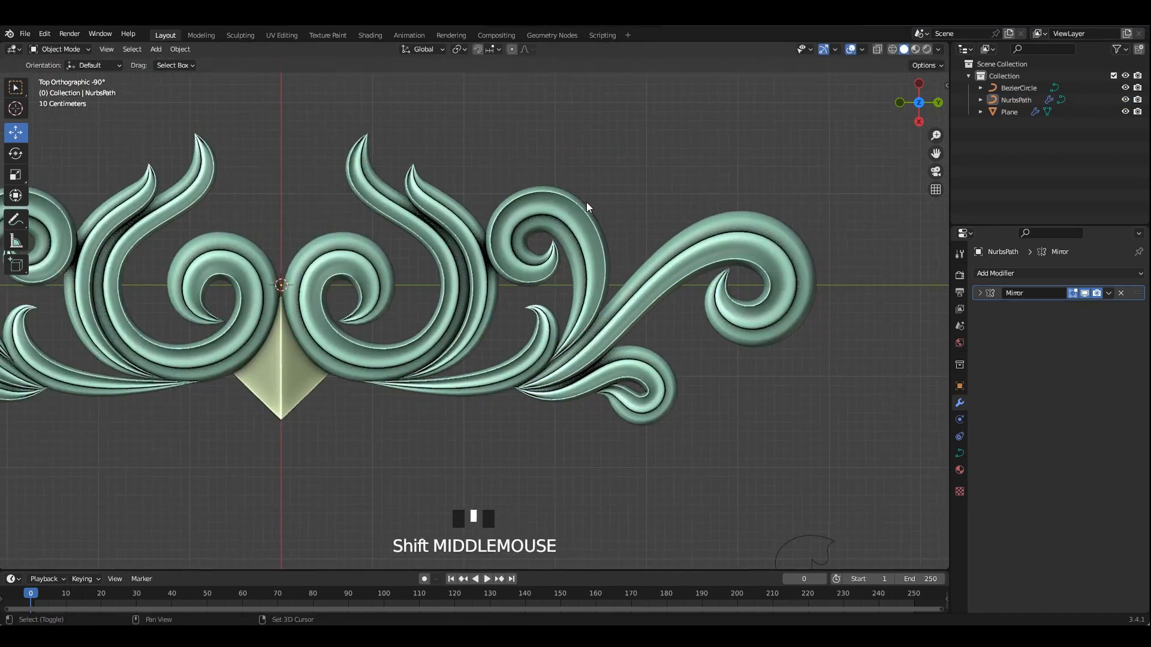
- Move the inner scroll's upper outer bend point outward and its stem point inward, keeping their thickness, and return to Object Mode
left_click(586, 204)
key("Tab")
scroll(583, 240, "up", 2)
middle_click_drag(567, 248, 528, 258, "shift")
scroll(528, 258, "up", 1)
left_click(531, 191)
left_click_drag(531, 192, 537, 187)
key("alt+s")
left_click(544, 189)
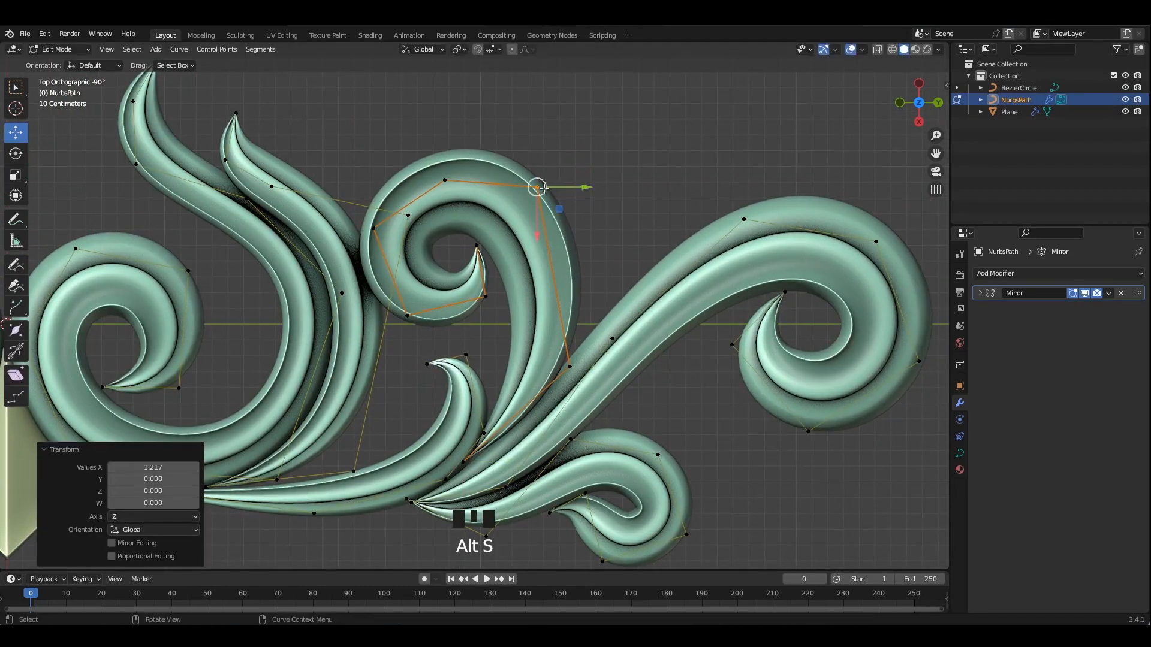
key("ctrl+z")
left_click(569, 366)
left_click_drag(569, 366, 558, 365)
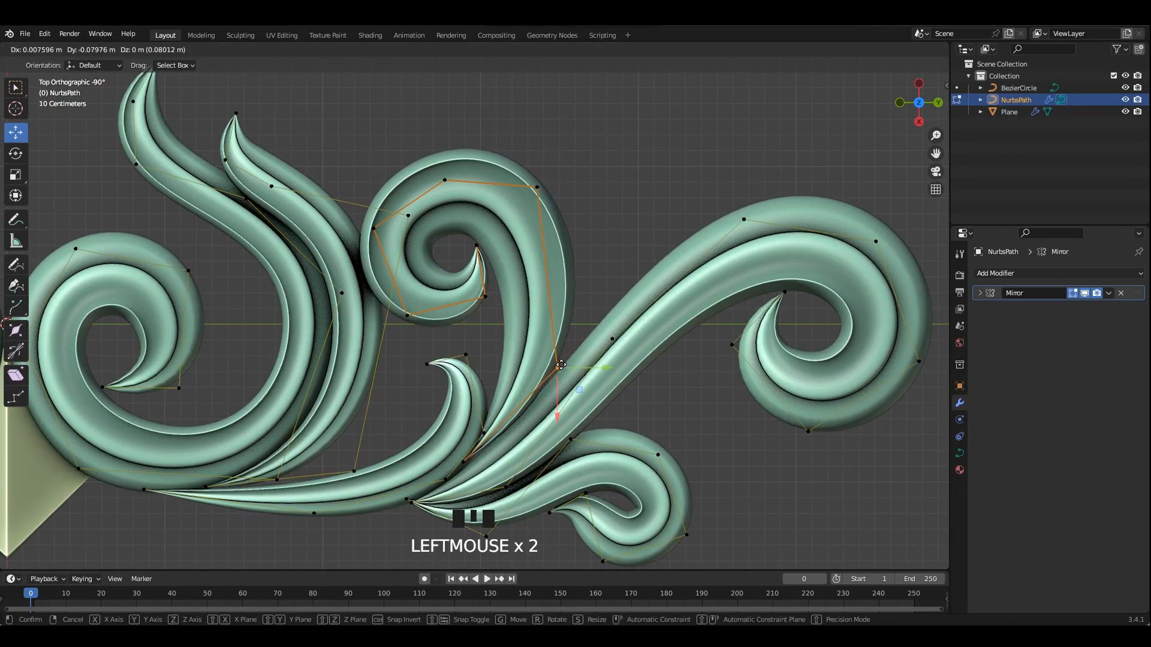
key("Tab")
scroll(596, 200, "down", 3)
scroll(567, 208, "down", 1)
scroll(585, 252, "up", 1)
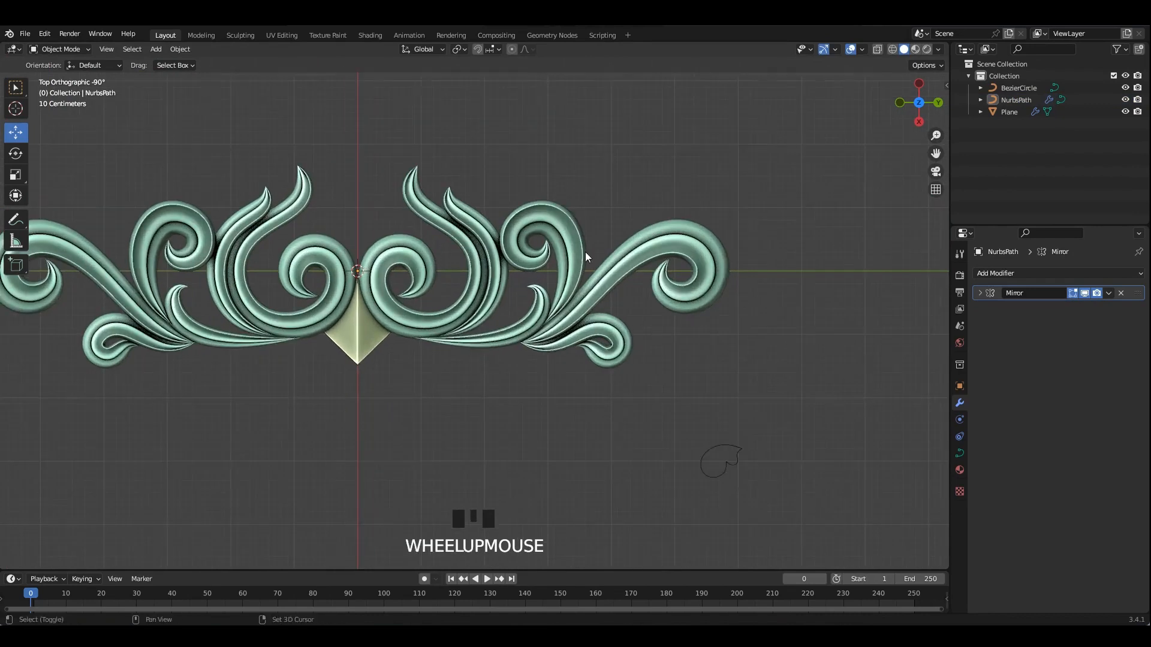
- Duplicate the central diamond within its mesh and place the copy above the gap between the inner and large scrolls
middle_click_drag(585, 252, 649, 221, "shift")
left_click(420, 321)
key("Tab")
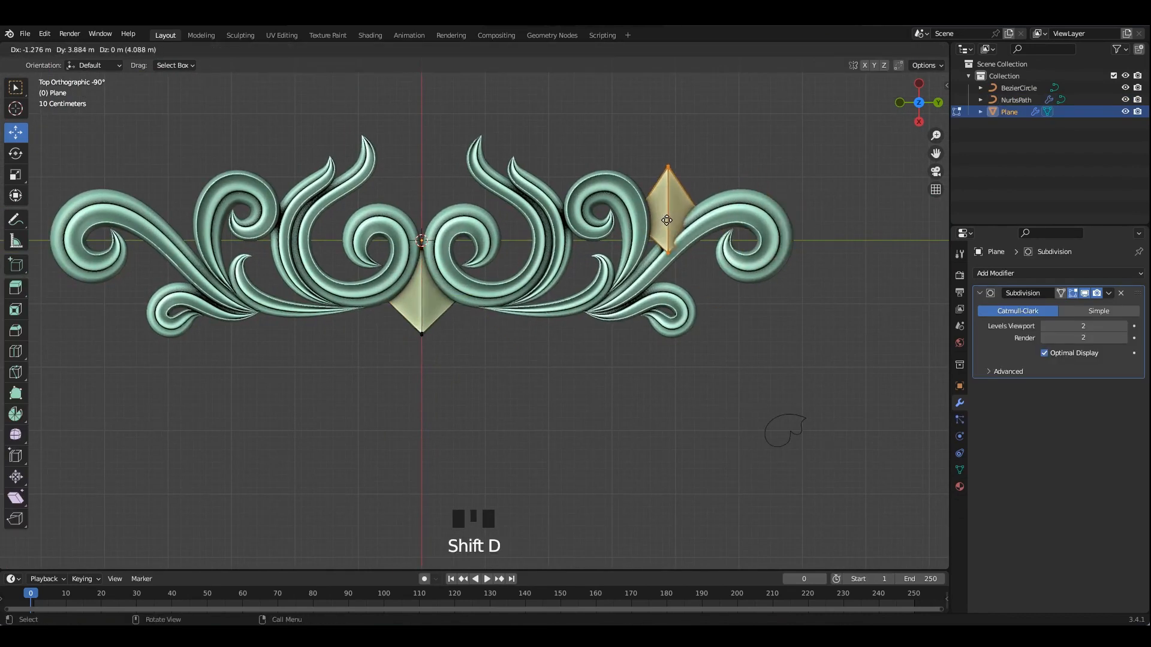
left_click(669, 201)
- Apply the diamond object's location and add a Y-axis mirror with AutoMirror
key("ctrl+a")
left_click(797, 213)
key("n")
left_click(894, 104)
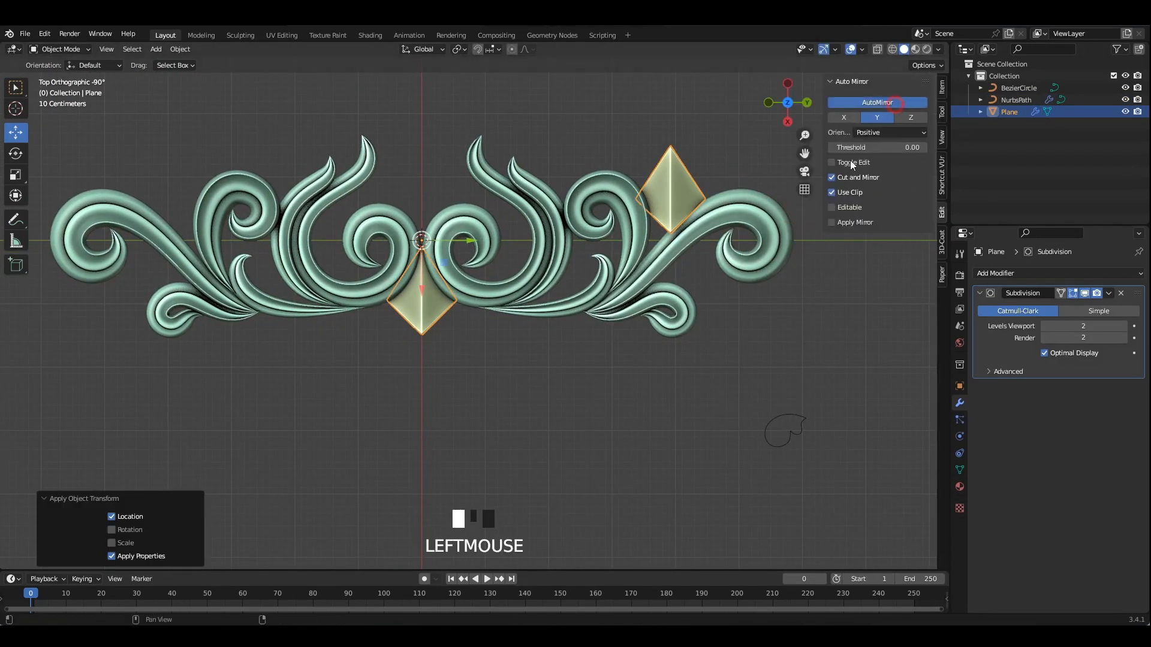
left_click(680, 178)
key("n")
- Move and rotate the copied diamond into the gap between the inner and large scrolls and scale it to about 0.786
key("Tab")
scroll(725, 252, "up", 2)
scroll(725, 253, "up", 1, "shift")
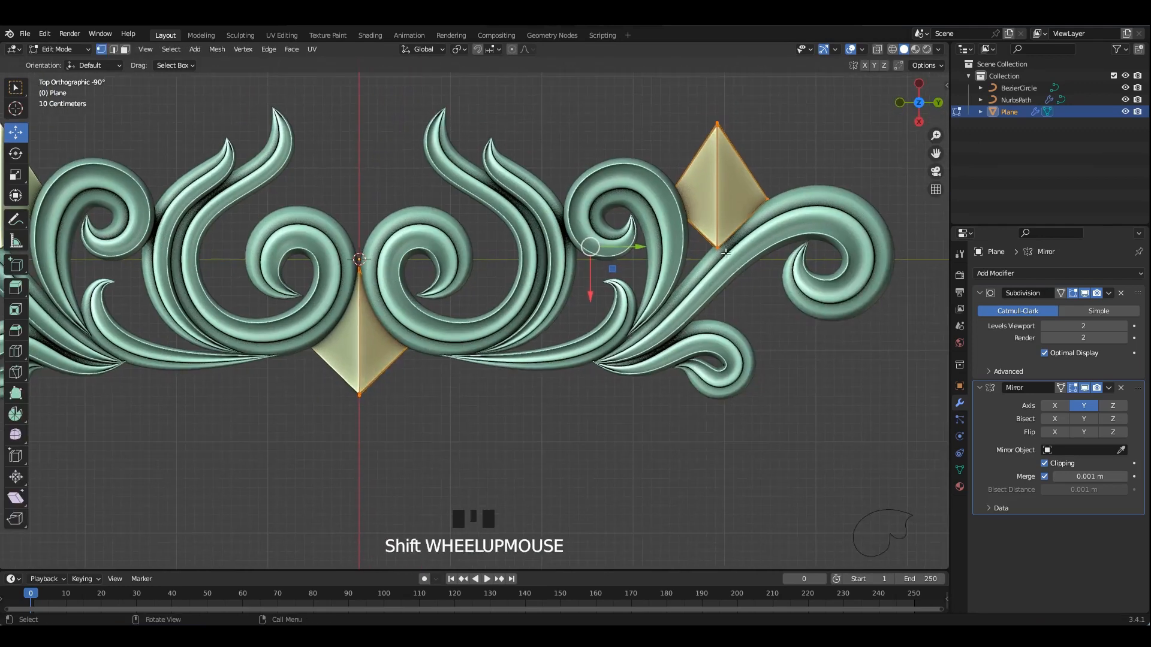
key("l")
left_click_drag(722, 192, 692, 207)
key("r")
left_click(670, 98)
left_click(759, 265)
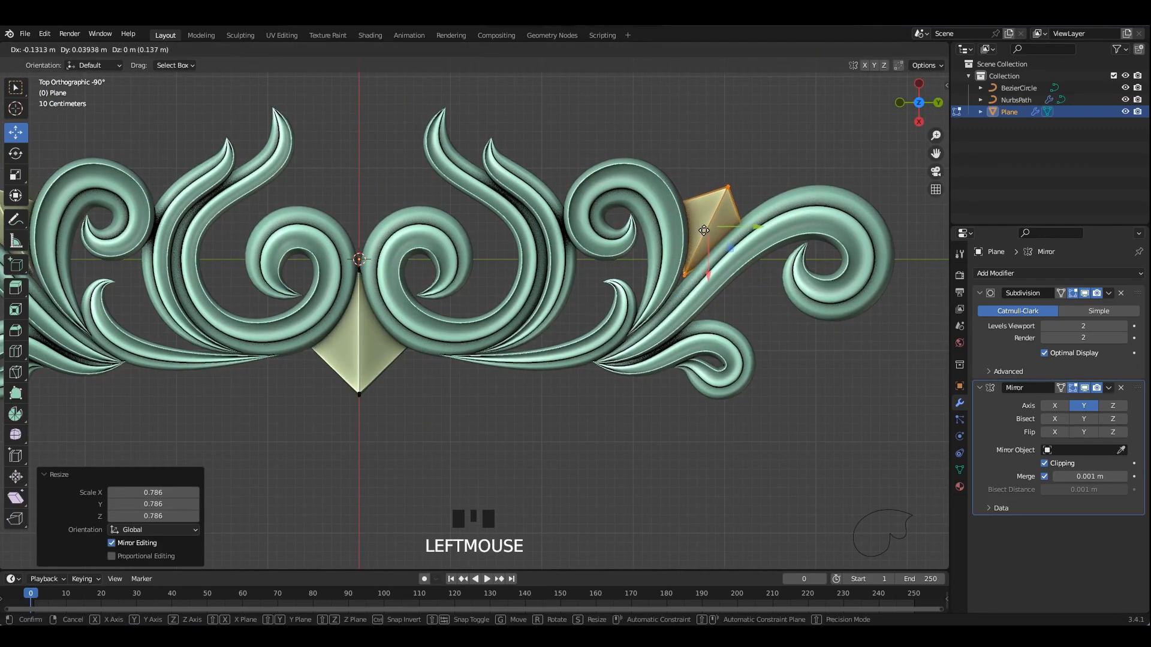
- Pull the small diamond's lower tip deeper into the gap between the inner and large scrolls
key("Tab")
key("Tab")
key("alt+z")
key("alt+z")
left_click_drag(700, 305, 665, 306)
left_click_drag(710, 208, 785, 133)
key("alt+z")
left_click_drag(794, 118, 715, 203)
key("alt+z")
key("alt+z")
key("alt+z")
key("ctrl+z")
key("alt+z")
- Nudge the small diamond's outer vertices slightly inward to fit beside the large scroll and return to Object Mode
left_click_drag(779, 144, 744, 252)
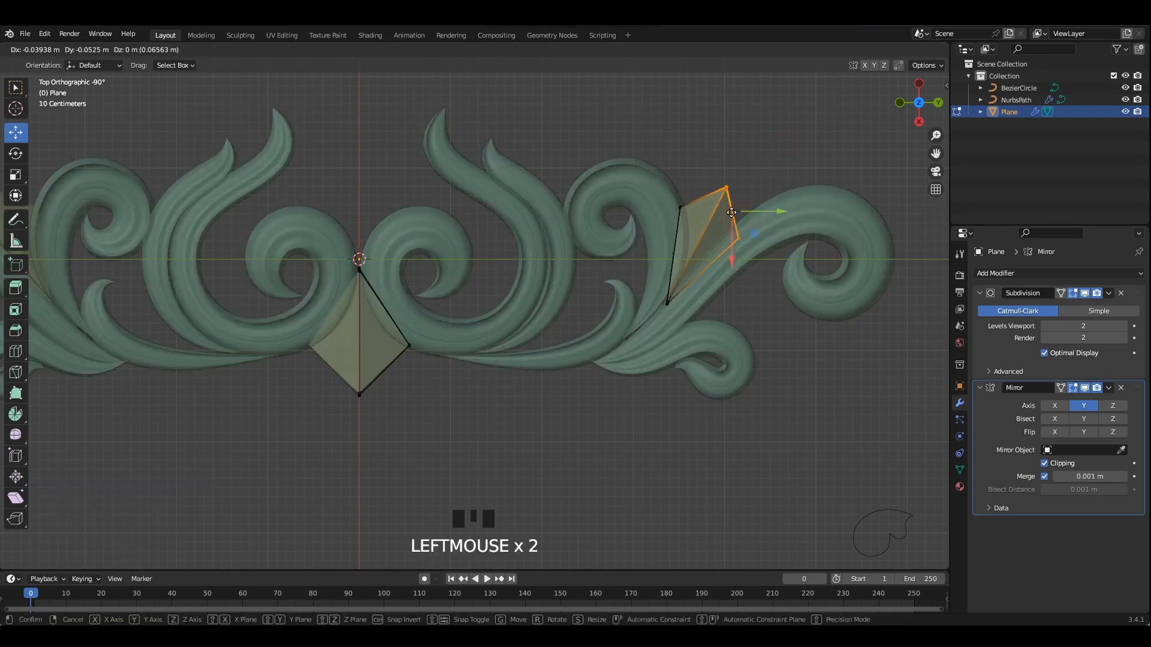
left_click(731, 212)
key("alt+z")
key("alt+z")
left_click_drag(779, 310, 739, 230)
key("alt+z")
key("Tab")
left_click(763, 159)
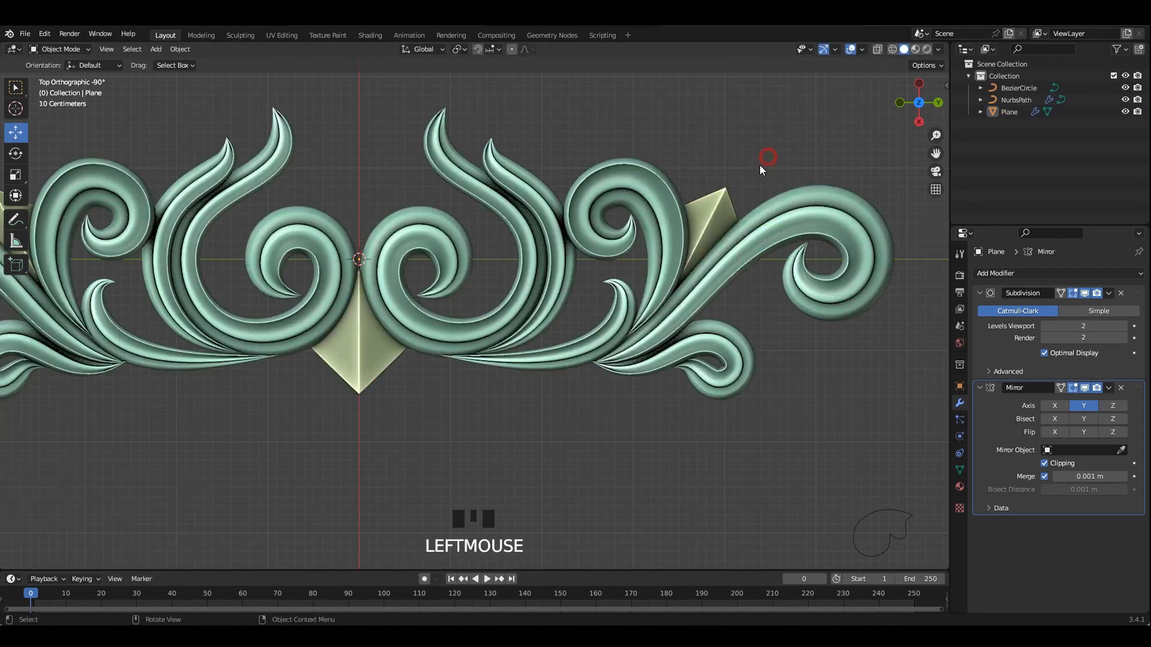
- Save the file 1.blend with the mirrored side diamonds
scroll(719, 179, "down", 4)
middle_click_drag(645, 209, 687, 200, "shift")
scroll(719, 192, "up", 2)
key("ctrl+s")
left_click(651, 230)
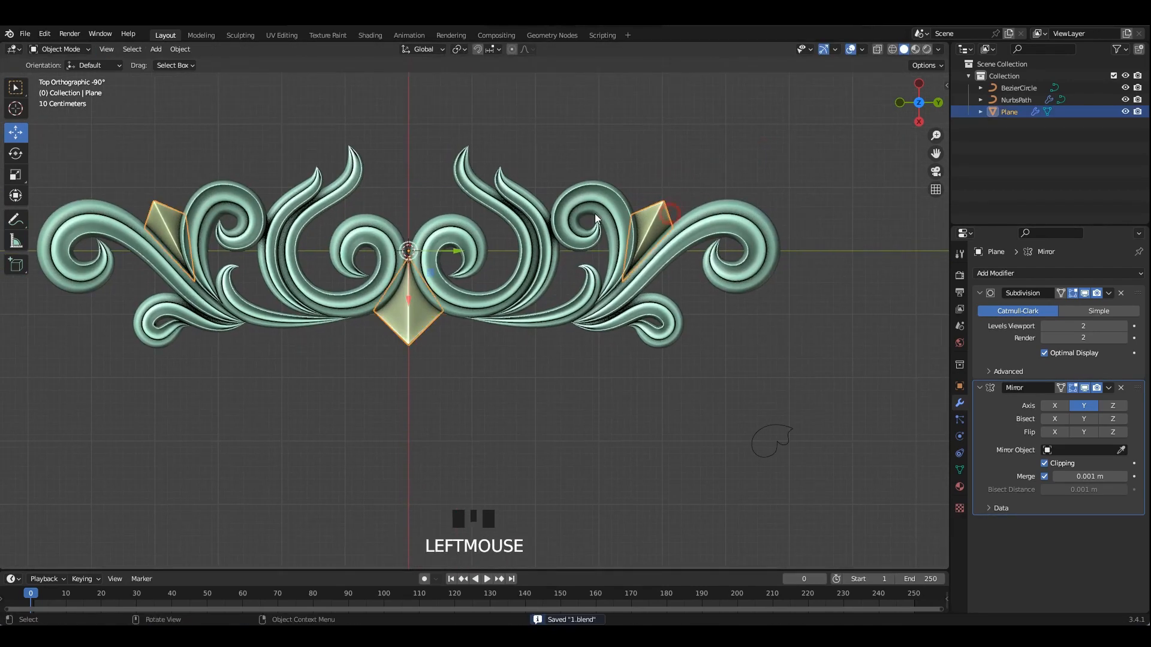
middle_click_drag(595, 213, 629, 214, "shift")
left_click(629, 126)
left_click(566, 172)
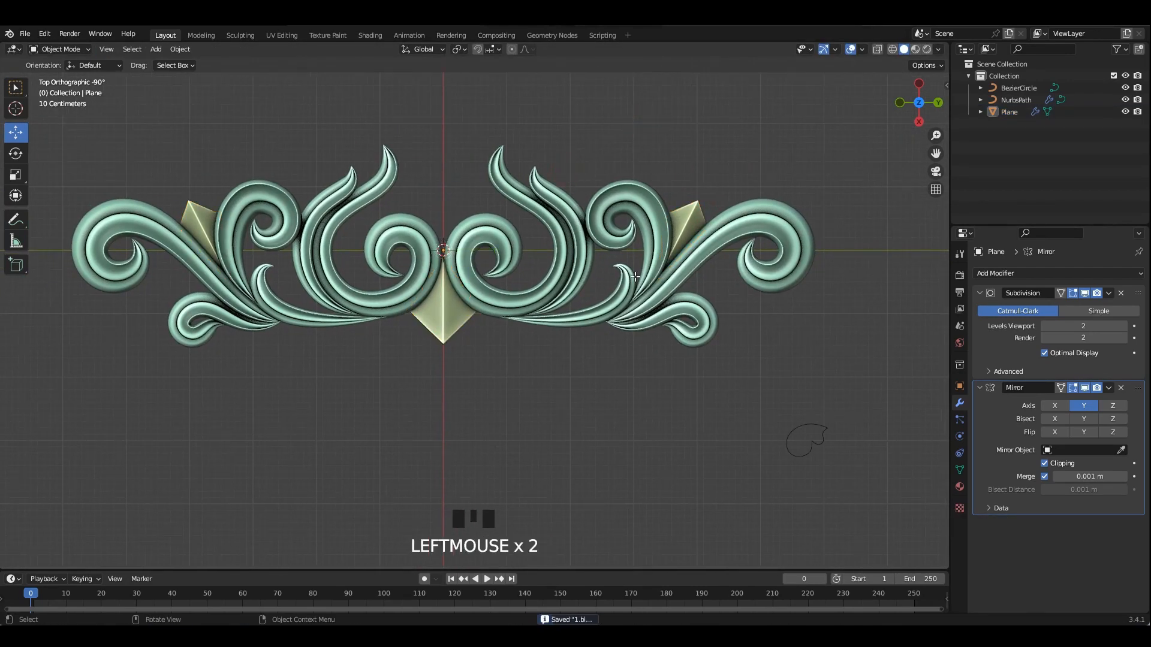
- Duplicate the shorter flame strand and place the copy about 2.04 m in X and 3.04 m in Y away
key("Tab")
key("Tab")
left_click(562, 204)
key("Tab")
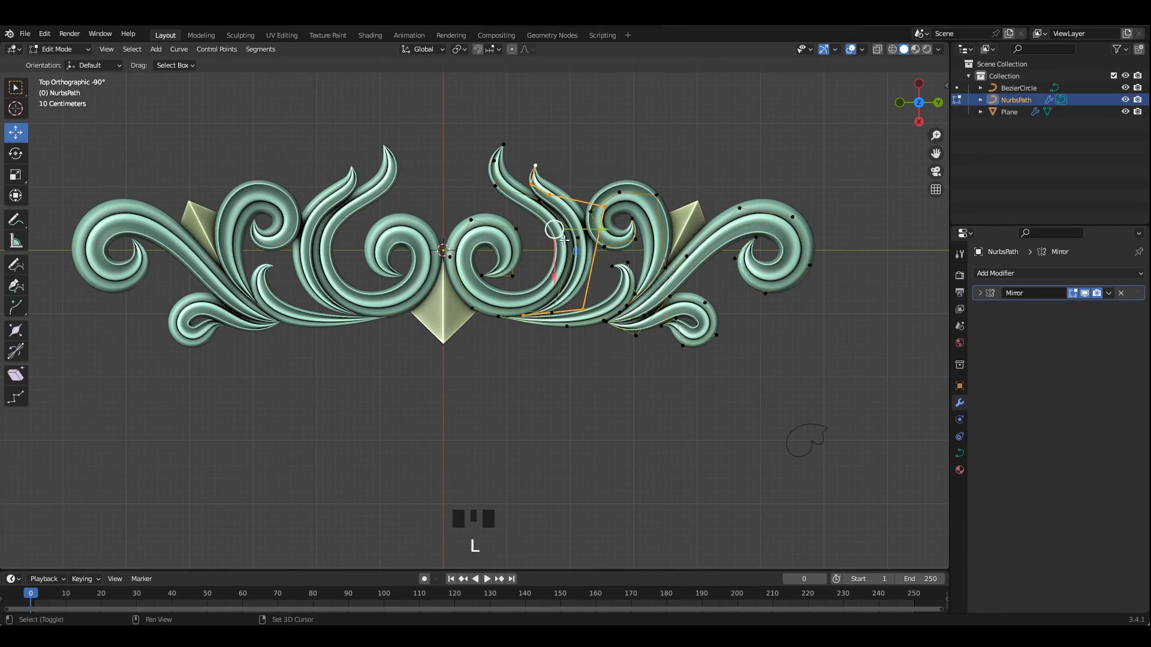
key("shift+d")
left_click(746, 355)
middle_click_drag(746, 355, 673, 326, "shift")
scroll(713, 328, "up", 2)
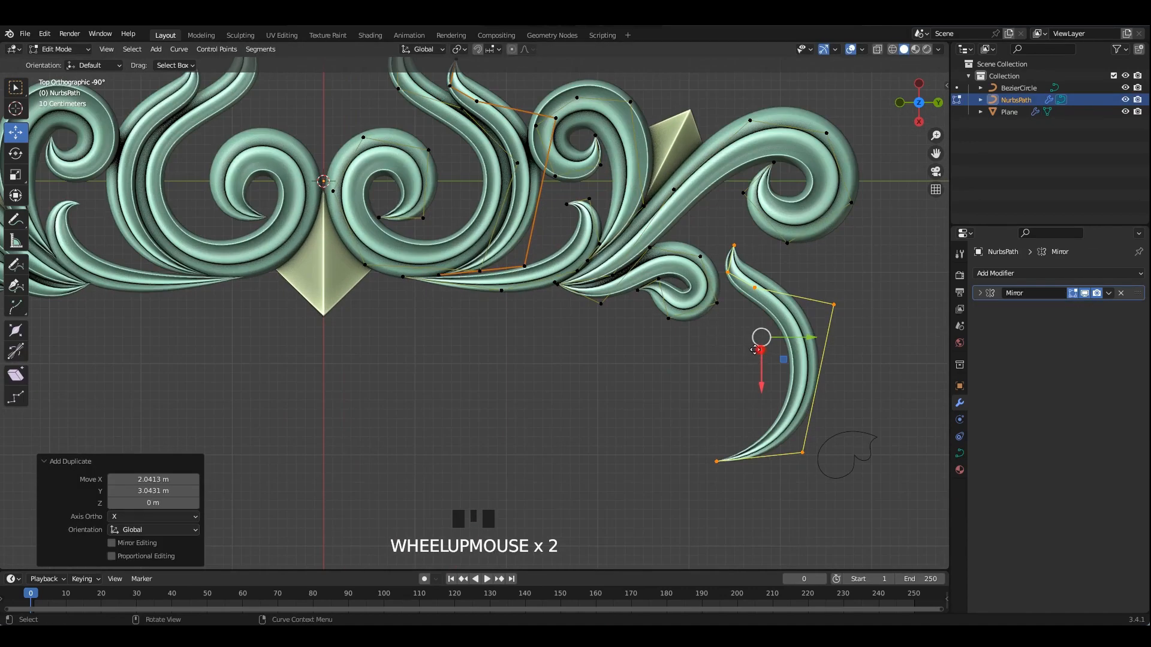
key("alt+s")
right_click(821, 387)
- Delete the copied flame strand's lower control points and move its open end below the tip
left_click_drag(711, 512, 869, 394)
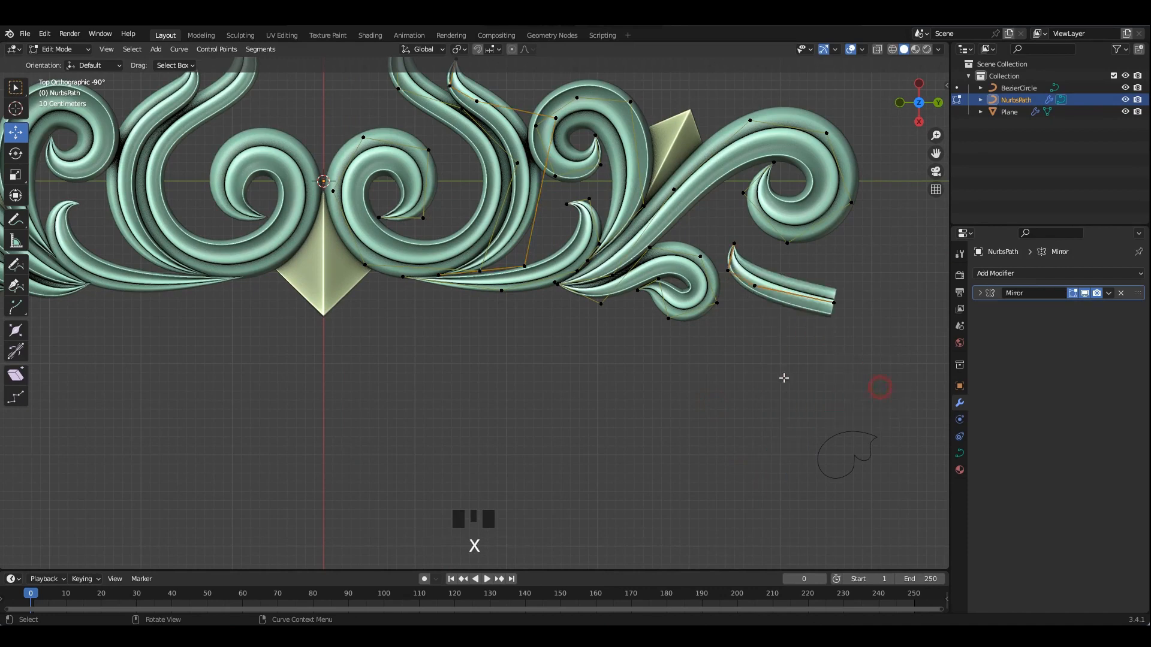
left_click_drag(815, 354, 813, 357)
left_click_drag(832, 305, 738, 356)
- Move the shortened strand into the gap between the large scroll and the small outer curl and rotate it to follow them
key("l")
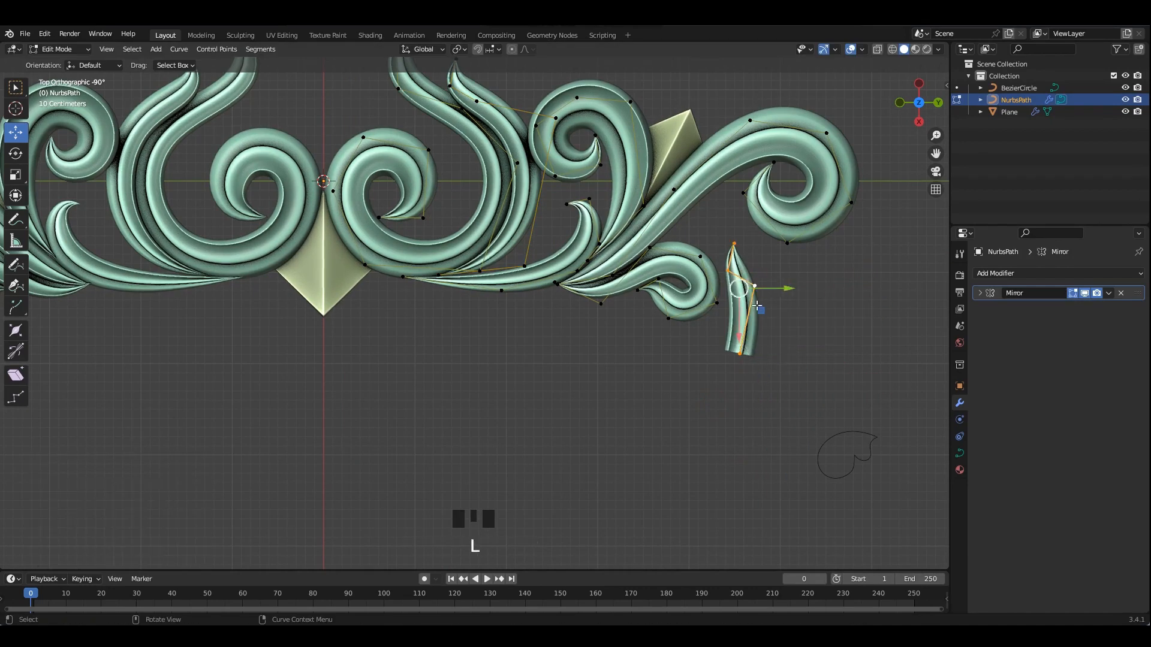
left_click_drag(737, 293, 709, 211)
key("r")
left_click(743, 282)
- Taper the short leaf strand's root to zero thickness and tuck it against the large scroll
left_click(653, 247)
key("alt+s")
left_click(772, 275)
scroll(770, 275, "up", 2)
middle_click_drag(770, 275, 626, 279, "shift")
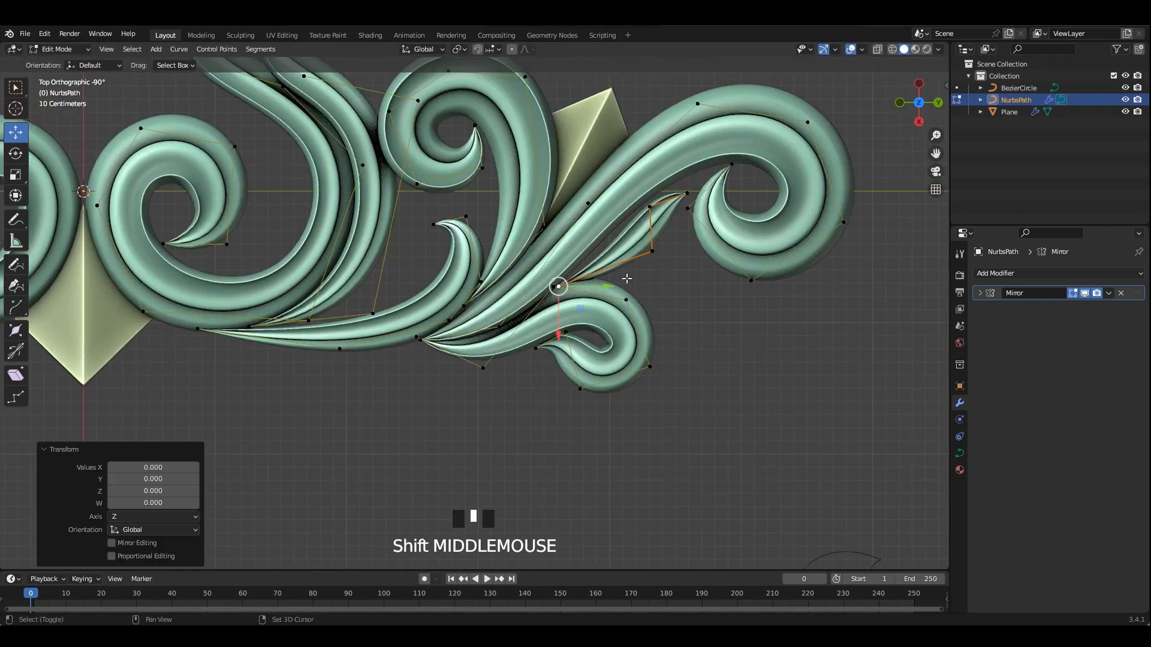
left_click_drag(563, 281, 556, 277)
- Move the leaf strand's lower middle point down and inward and thicken it by 1.985
left_click_drag(663, 241, 634, 266)
left_click_drag(654, 252, 647, 269)
key("alt+s")
left_click(696, 285)
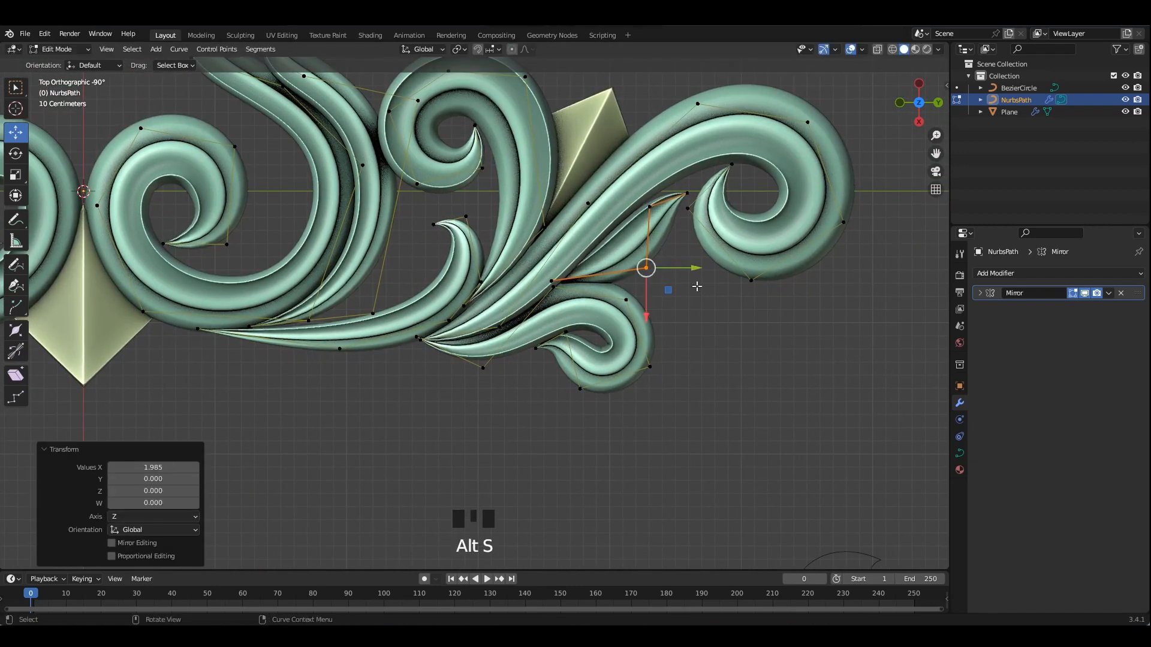
- Bend the leaf filler's tip down toward the large curl and shift its root slightly outward along the small scroll
middle_click_drag(694, 164, 609, 194, "shift")
scroll(609, 195, "up", 2)
left_click(607, 204)
left_click_drag(659, 192, 649, 244)
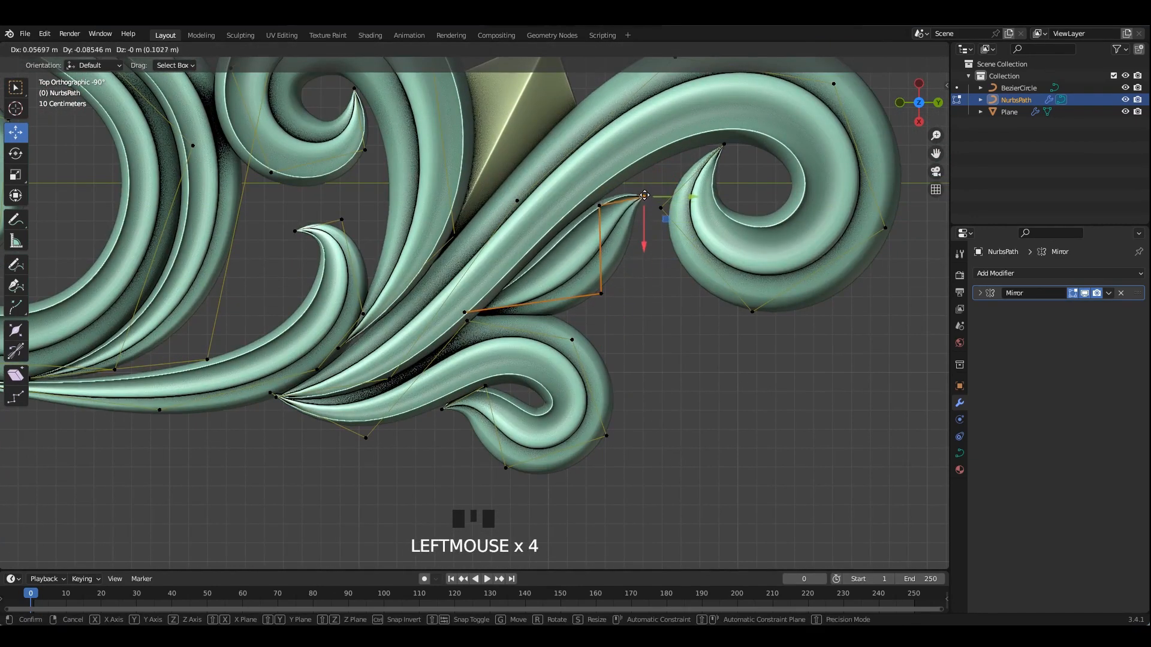
left_click_drag(645, 194, 652, 220)
left_click(599, 206)
left_click(464, 312)
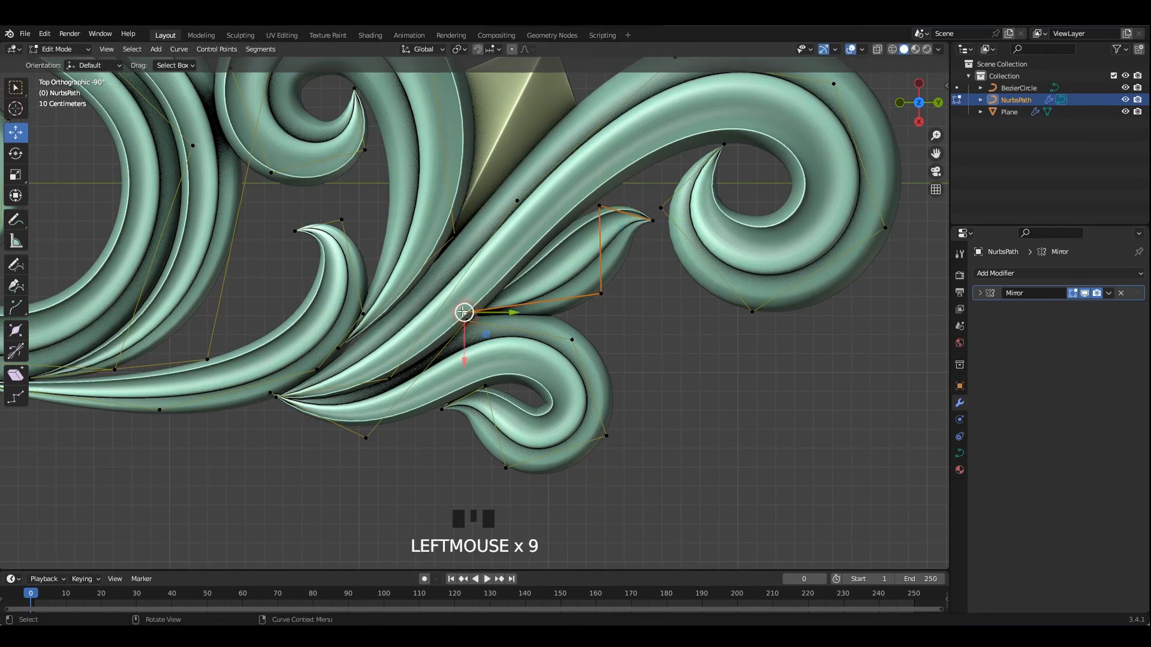
left_click_drag(463, 312, 480, 311)
- Move the leaf's lower middle point outward, adjust its thickness, and shift the upper middle point toward the large scroll
left_click(600, 293)
left_click_drag(601, 293, 607, 303)
key("alt+s")
left_click(657, 319)
left_click(598, 208)
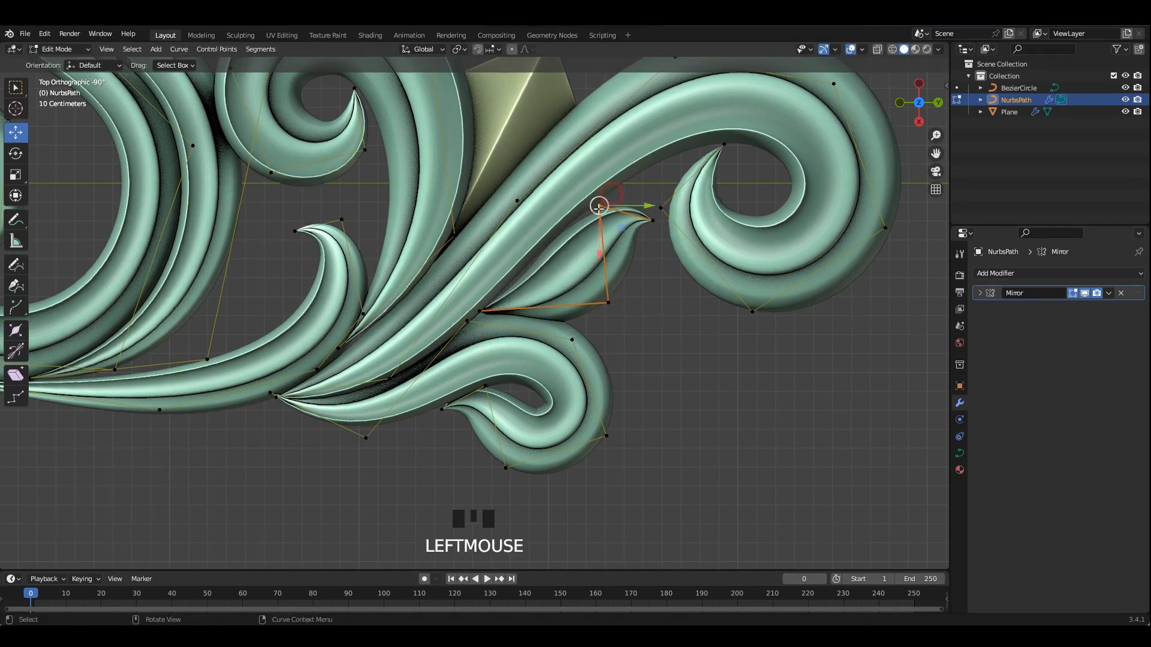
left_click_drag(599, 206, 576, 201)
- Raise the leaf's lower middle point and nudge its root and tip slightly into place
left_click(607, 302)
left_click_drag(608, 303, 602, 287)
left_click(479, 311)
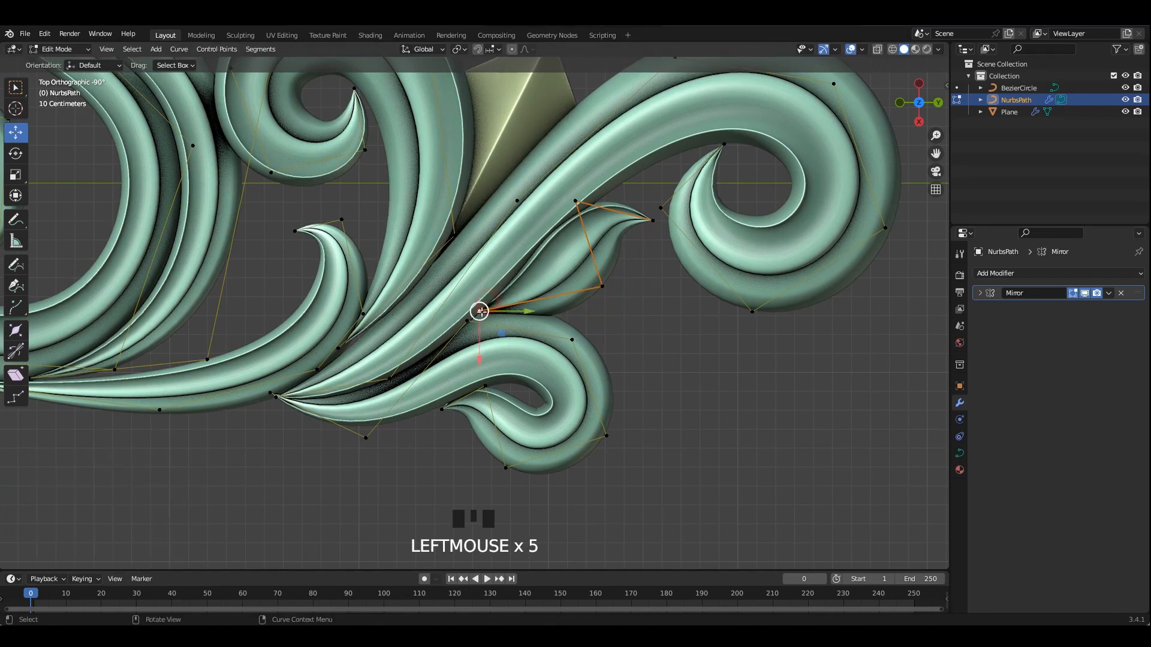
left_click_drag(479, 311, 482, 307)
left_click(653, 220)
left_click_drag(652, 220, 654, 226)
- Pull the leaf's lower middle point inward toward the root and nudge the upper middle point and the root
left_click(602, 286)
left_click_drag(602, 287, 569, 303)
left_click(576, 201)
left_click_drag(575, 201, 578, 200)
left_click(482, 307)
left_click_drag(482, 307, 490, 303)
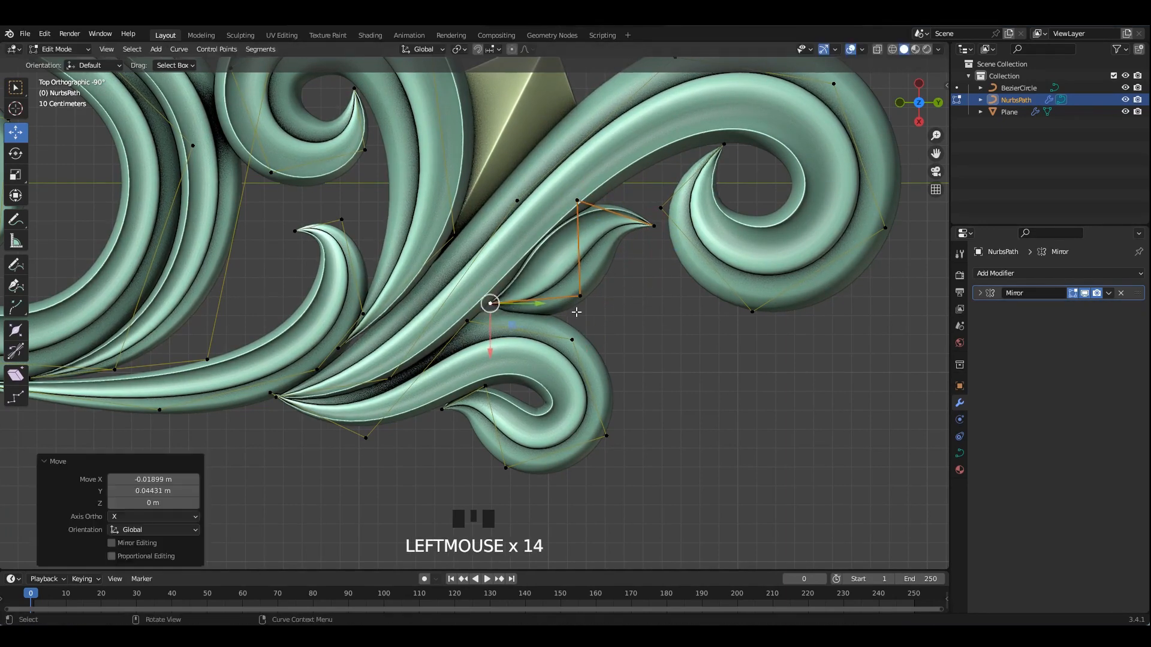
- Finish editing the leaf strand and save the file 1.blend
key("Tab")
scroll(584, 318, "down", 3)
left_click(609, 332)
scroll(606, 331, "down", 2)
middle_click_drag(547, 327, 632, 290, "shift")
key("ctrl+s")
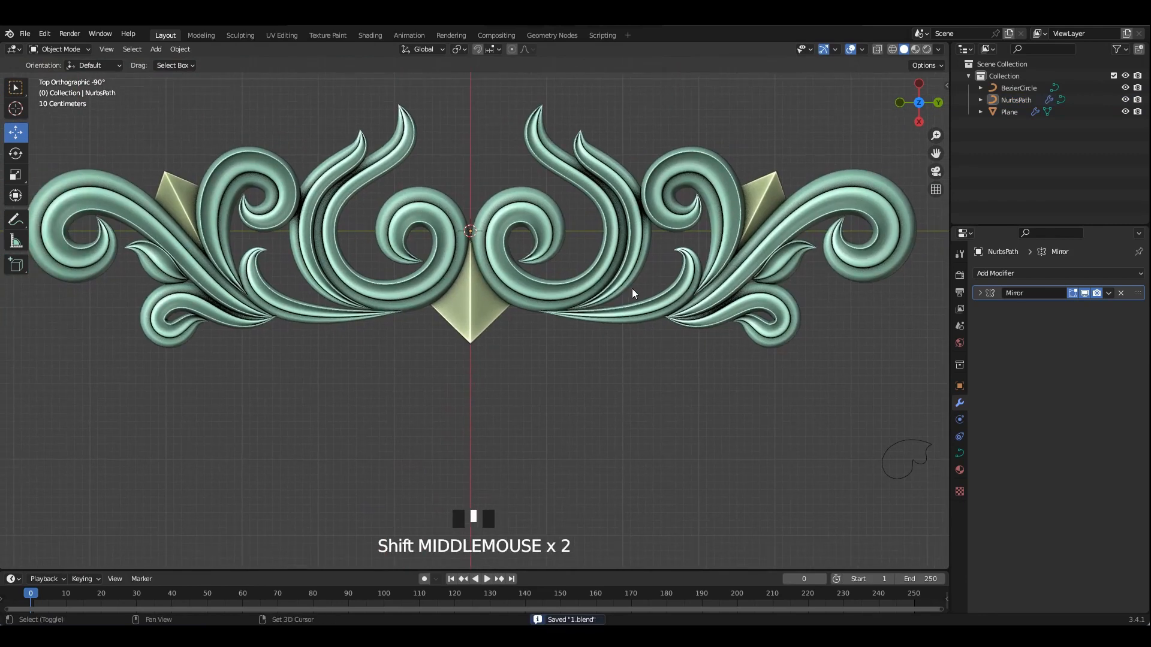
- Examine the overall composition and spacing of the complete mirrored ornament
scroll(700, 307, "up", 2, "shift")
middle_click_drag(700, 307, 697, 324, "shift")
middle_click_drag(530, 259, 549, 256, "shift")
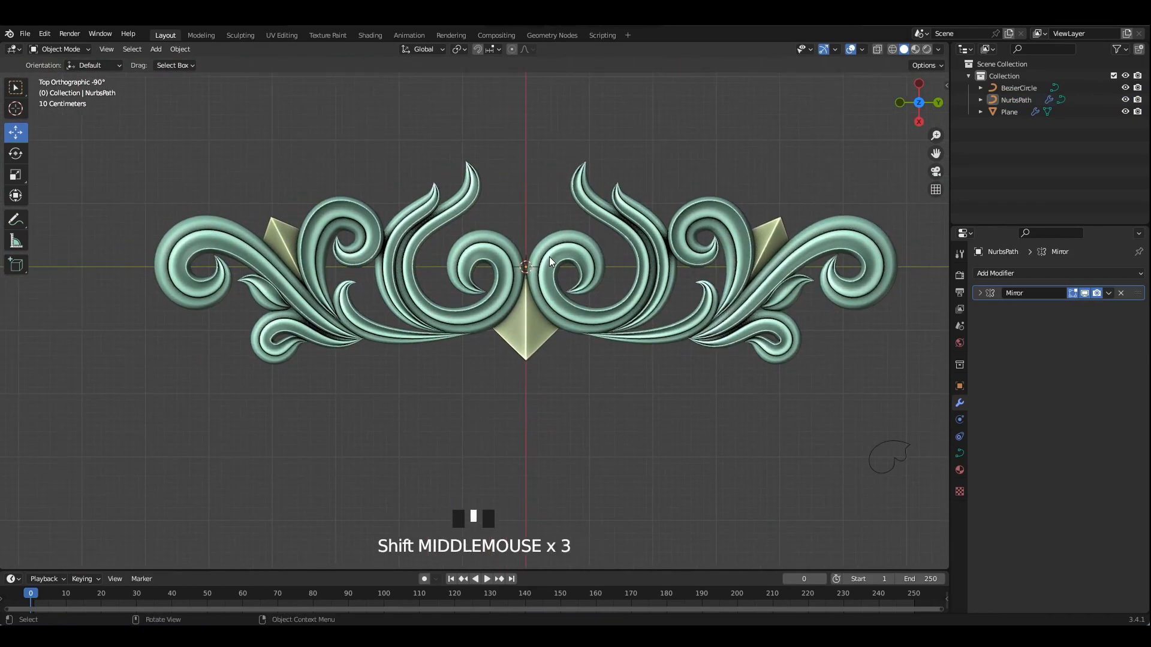
middle_click_drag(697, 185, 687, 167, "shift")
left_click(650, 208)
left_click(570, 206)
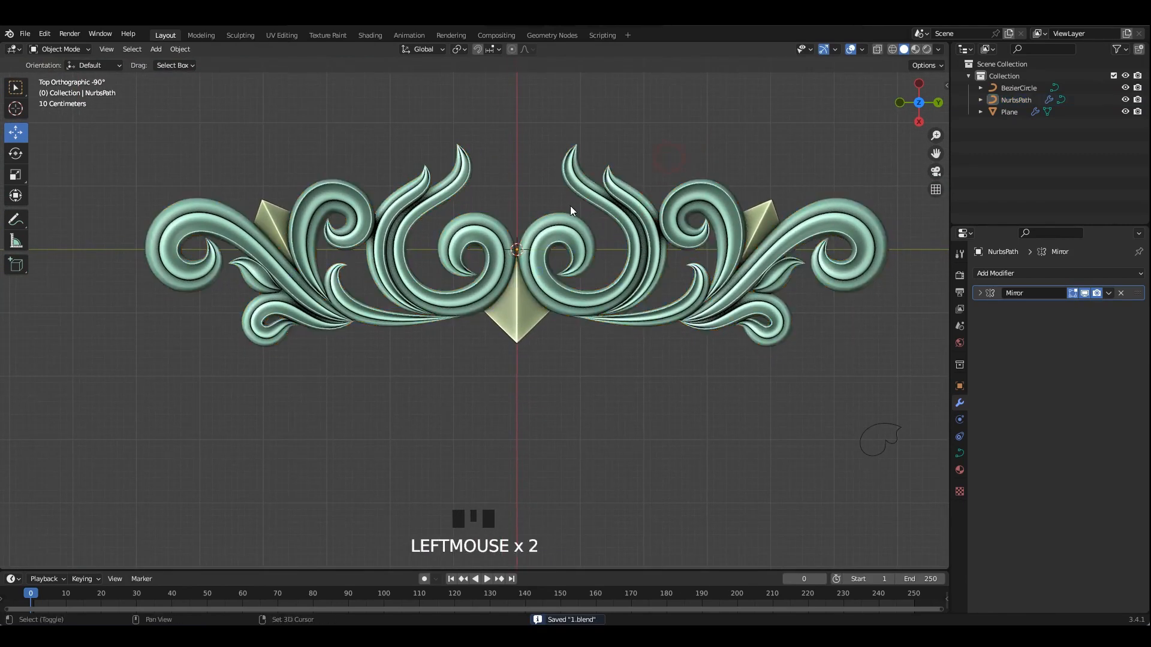
middle_click_drag(569, 206, 577, 237, "shift")
left_click(701, 159)
- Add a new path curve at the ornament's centre and open its control points for editing
key("shift+a")
mouse_move(534, 165)
mouse_move(512, 181)
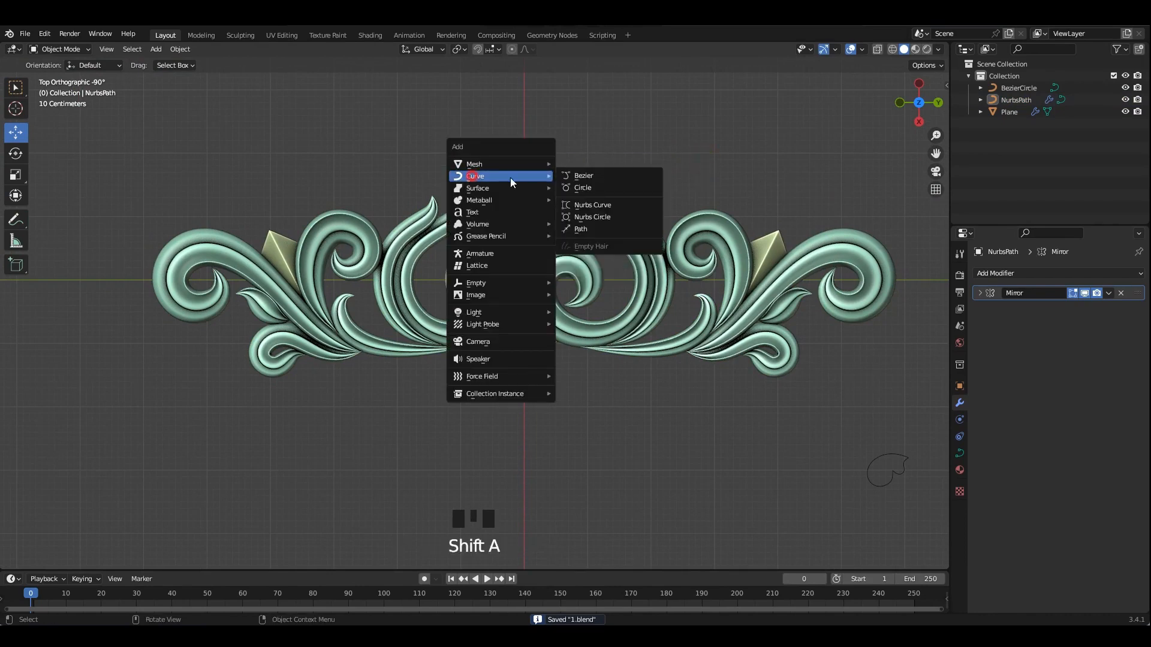
left_click(580, 228)
key("Tab")
- Give the path a Profile bevel with 0.3 m depth, resolution 15 and the Crown Molding preset, and reverse the profile
left_click(959, 453)
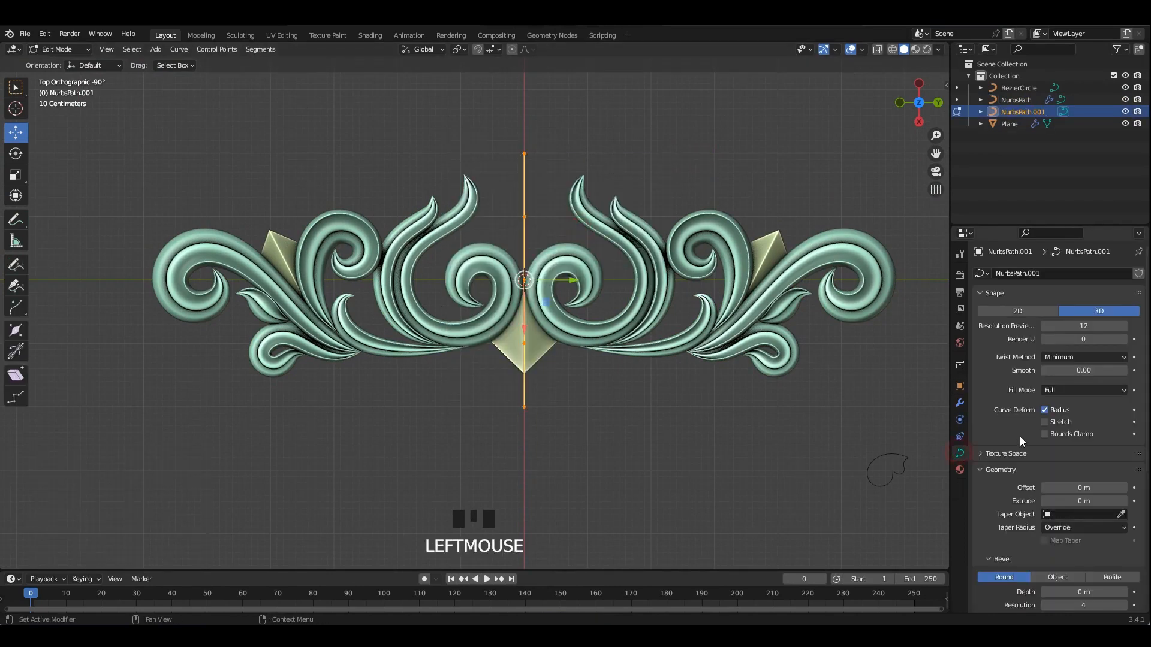
scroll(1066, 504, "down", 3)
left_click(1063, 507)
left_click(1109, 506)
scroll(1084, 483, "down", 3)
left_click_drag(1081, 450, 1102, 450)
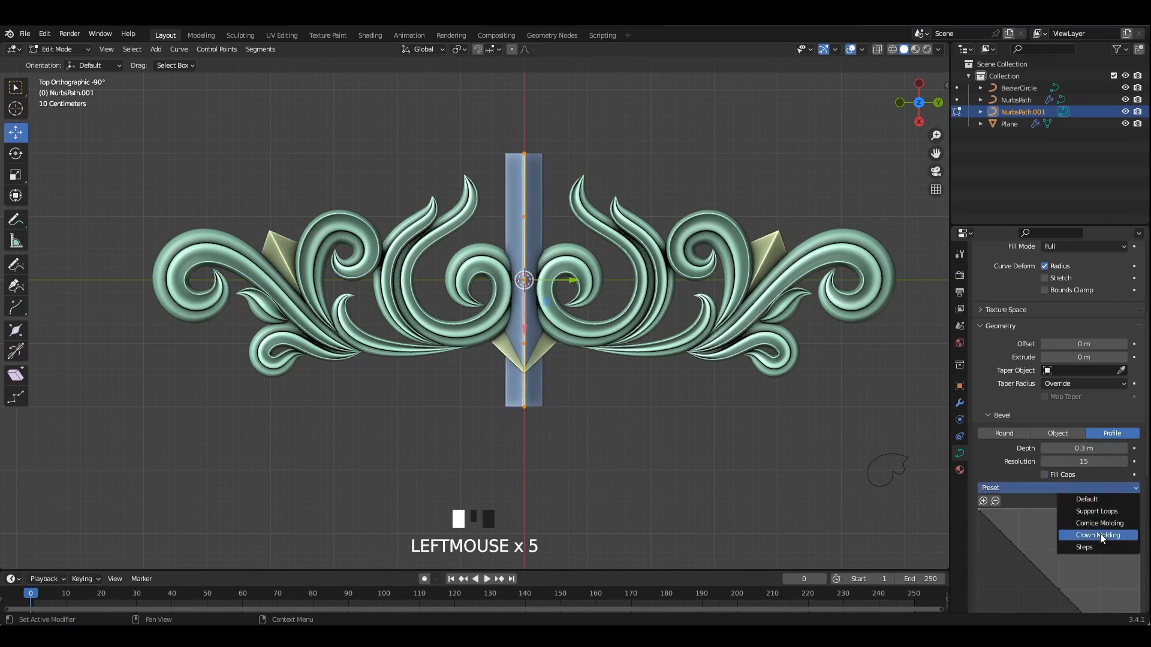
left_click(1102, 535)
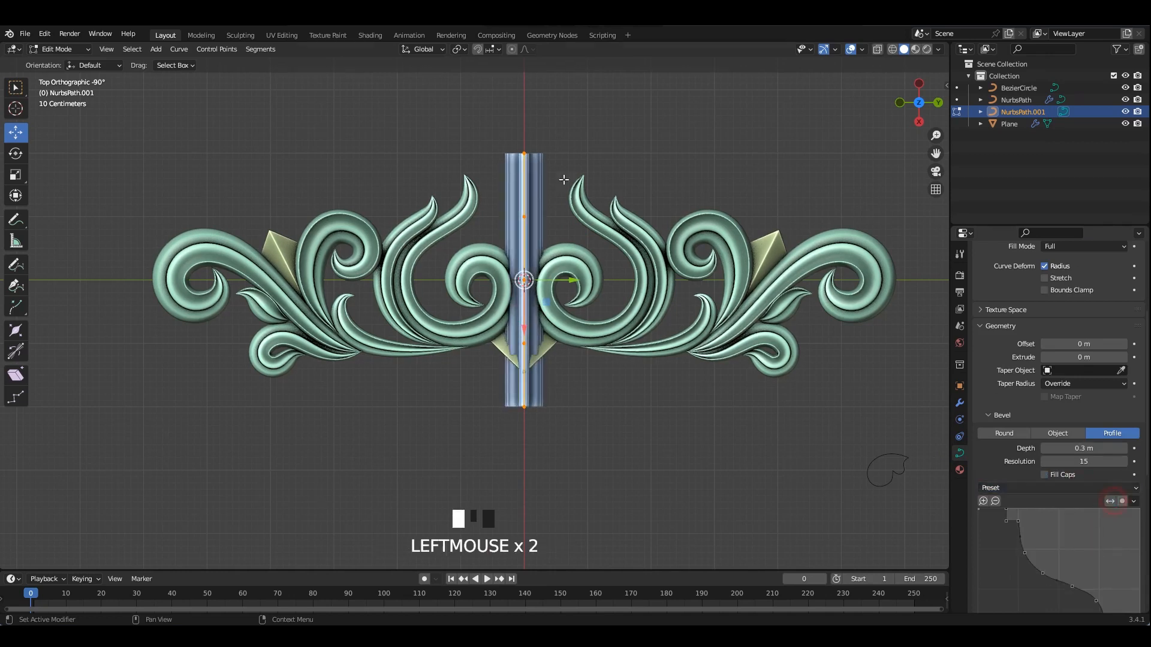
scroll(564, 179, "up", 2, "shift")
left_click(1110, 502)
- Taper the path's top control point to a thickness of 0
middle_click_drag(566, 217, 557, 291, "shift")
left_click(516, 255)
key("alt+s")
type("0")
key("Return")
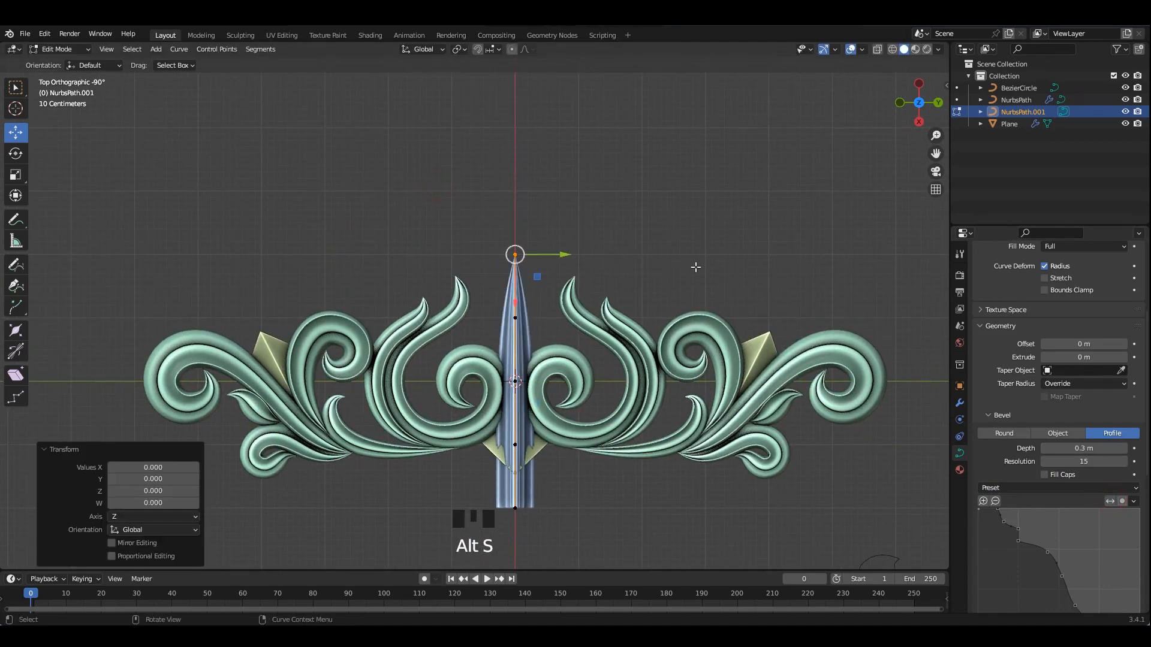
- Move the path's lower points up toward the small central curls and thin them into a narrowing spindle
key("alt+s")
left_click(595, 347)
left_click_drag(492, 311, 514, 340)
left_click_drag(442, 416, 556, 531)
left_click_drag(516, 525, 676, 451)
scroll(517, 392, "up", 3)
key("alt+s")
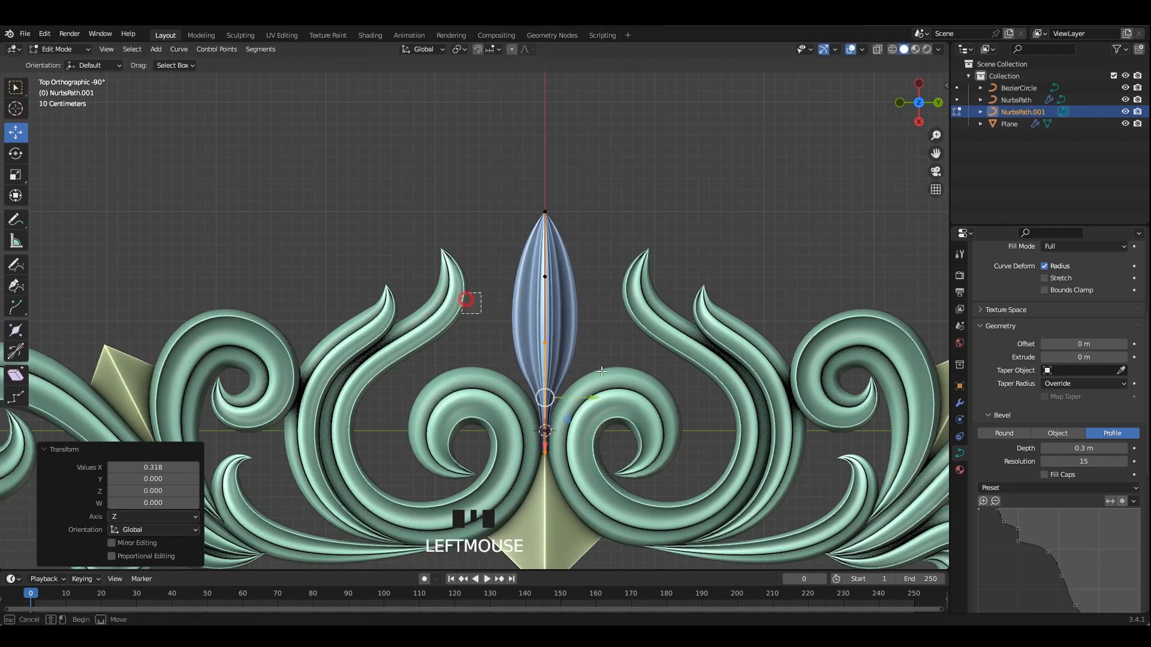
key("alt+s")
left_click_drag(601, 371, 546, 428)
key("alt+s")
left_click(604, 375)
- Extend the spindle's lower points down to the central diamond and thin its second point from the tip by 0.167
left_click_drag(585, 526, 514, 414)
middle_click_drag(527, 420, 528, 298, "shift")
left_click_drag(546, 341, 548, 387)
middle_click_drag(508, 113, 501, 190, "shift")
left_click_drag(501, 190, 594, 261)
key("alt+s")
right_click(634, 276)
key("alt+s")
left_click(544, 249)
- Thicken the spindle at its middle control point
left_click_drag(508, 319, 548, 347)
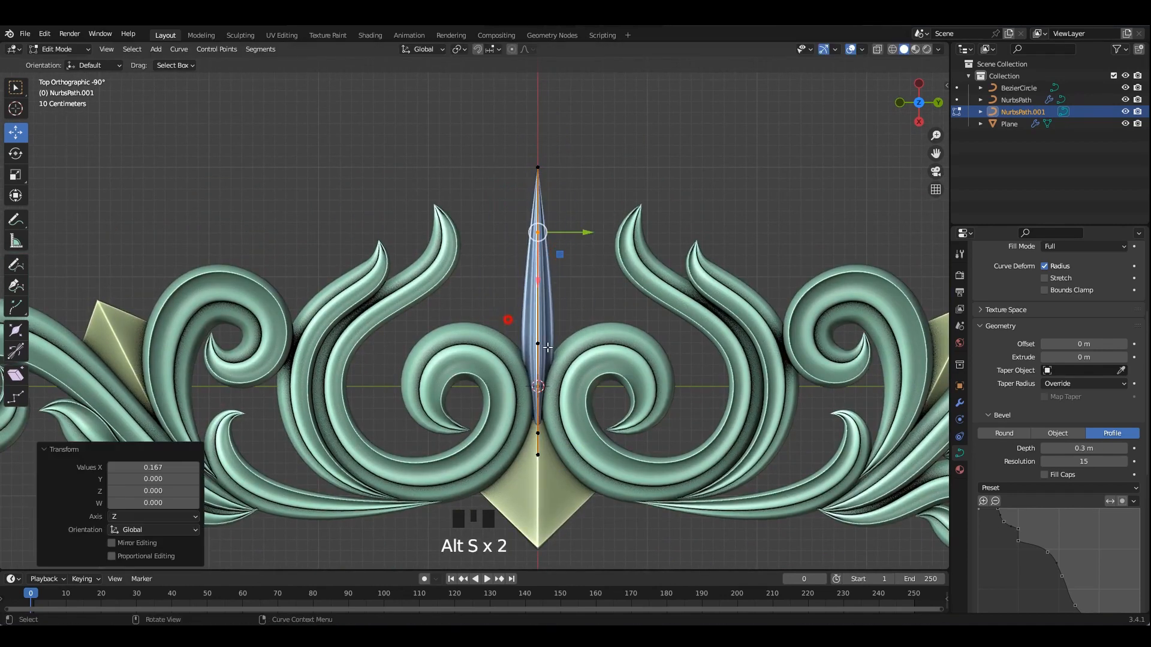
key("alt+s")
left_click(540, 410)
left_click(537, 393)
key("ctrl+z")
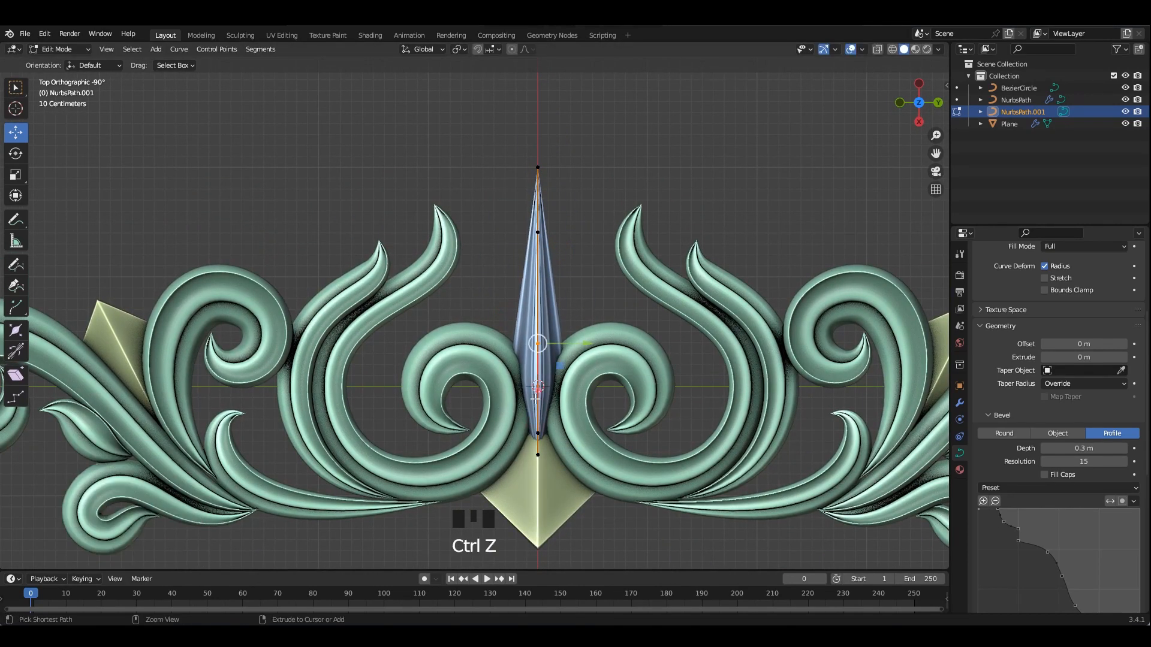
left_click_drag(537, 389, 538, 296)
key("ctrl+z")
- Raise the spindle's second point from the bottom by about 0.59 m using see-through view and adjust its thickness
left_click(537, 434)
key("alt+z")
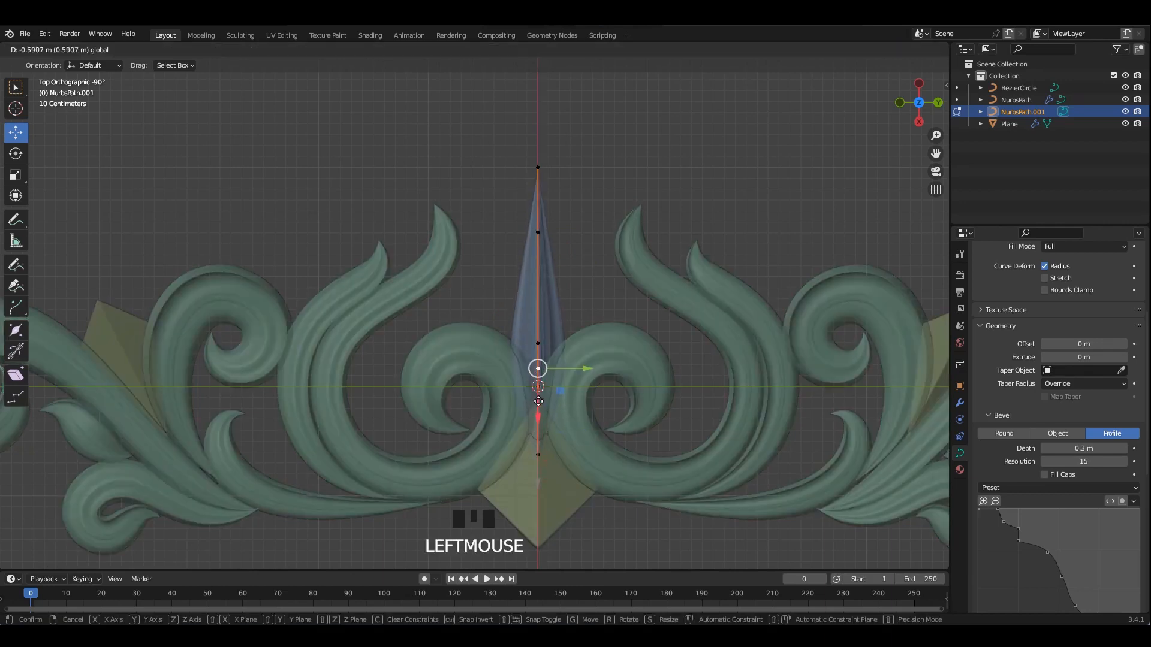
left_click_drag(538, 401, 538, 403)
key("alt+z")
key("alt+s")
- Lower the spindle's upper inner point to just above the middle point and thicken it into a wide bud
left_click_drag(502, 201, 537, 369)
left_click(893, 345)
key("alt+s")
left_click(714, 298)
- Thin the bud's base point between the two central curls by 0.387 and slightly slim the middle point
left_click_drag(497, 361, 593, 413)
key("alt+s")
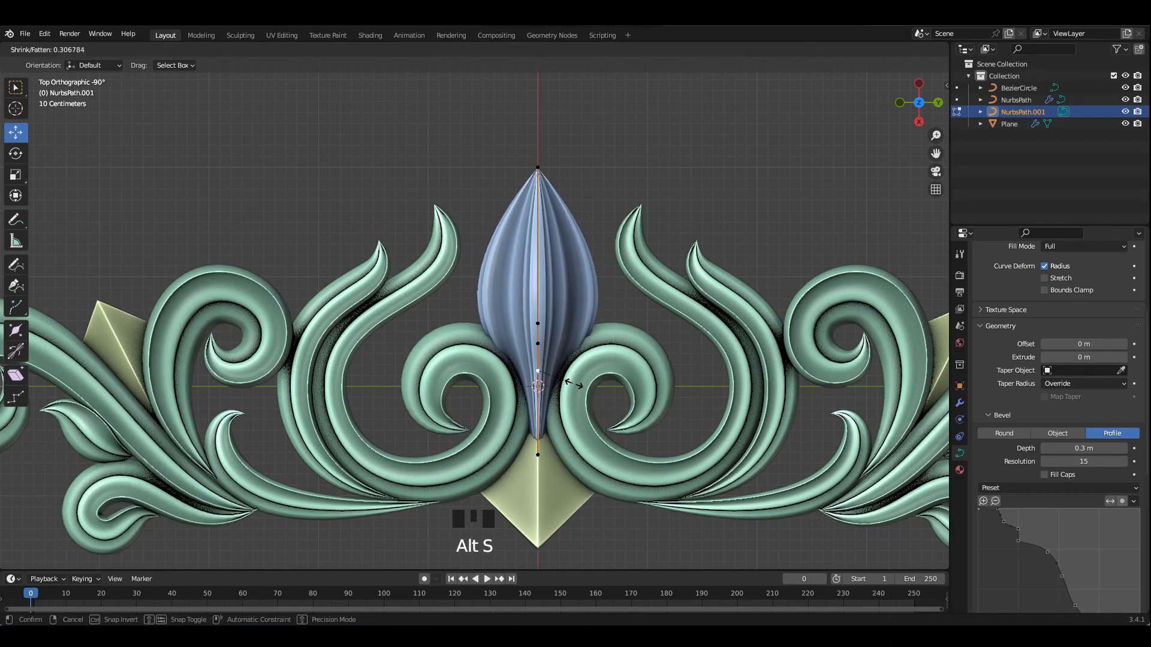
key("alt+s")
left_click(567, 378)
key("alt+s")
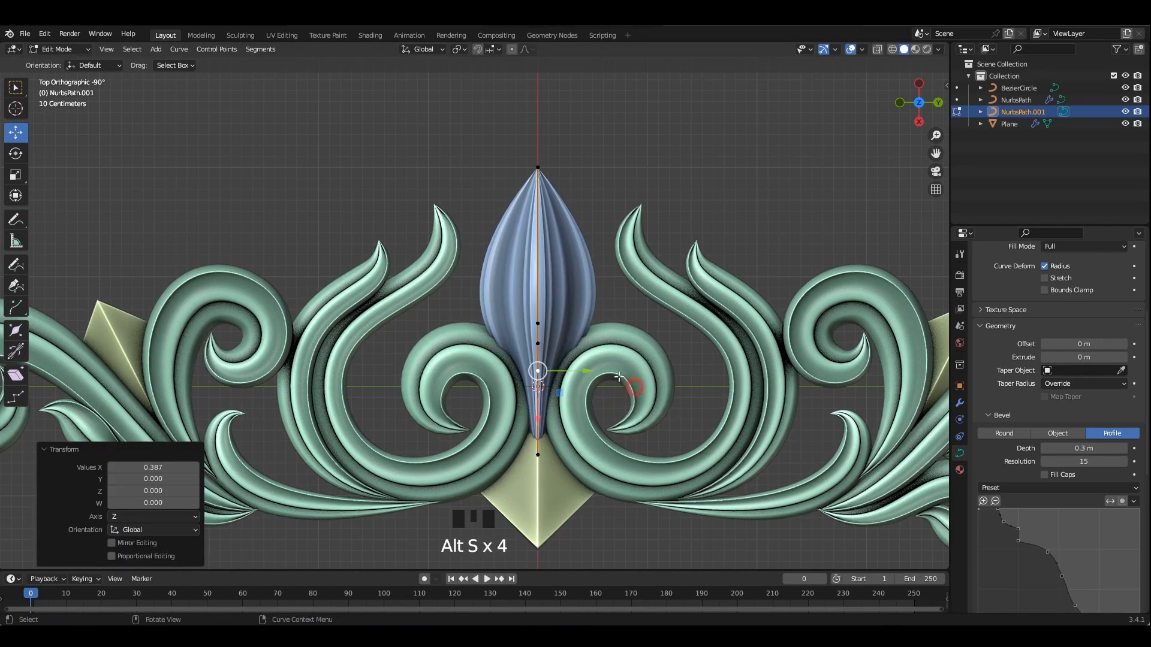
left_click(538, 343)
left_click(572, 358)
- Lower the bud's tip to shorten it and shrink the thickness of its two bulge points by 0.715
left_click(538, 167)
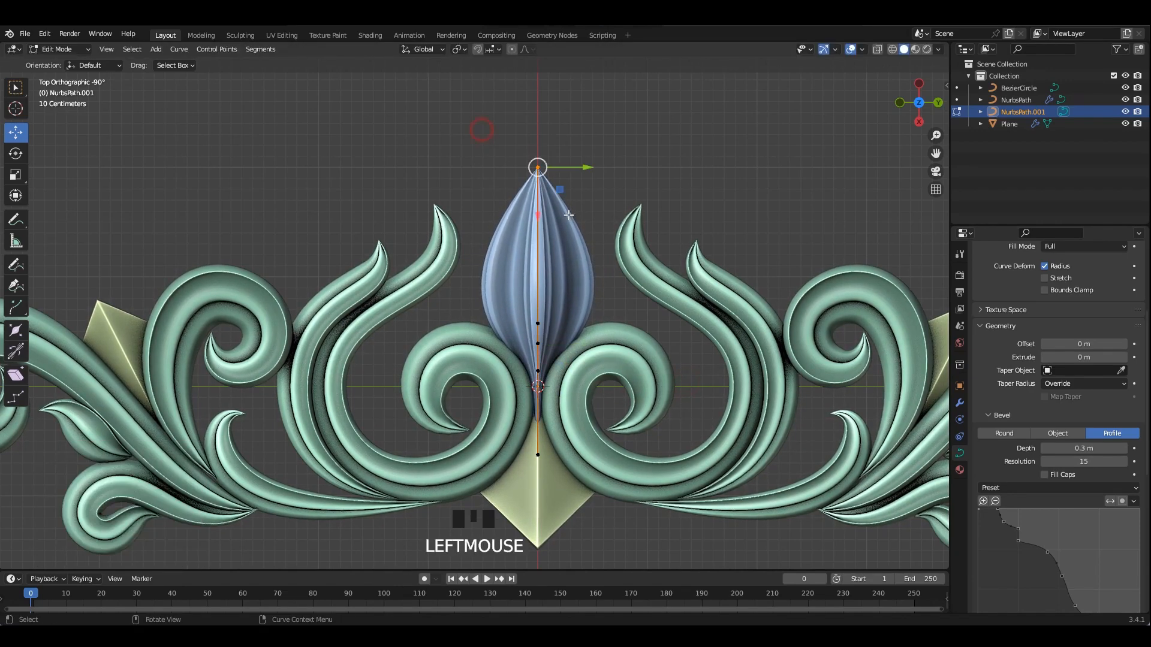
left_click_drag(538, 168, 537, 229)
key("alt+s")
left_click(597, 335)
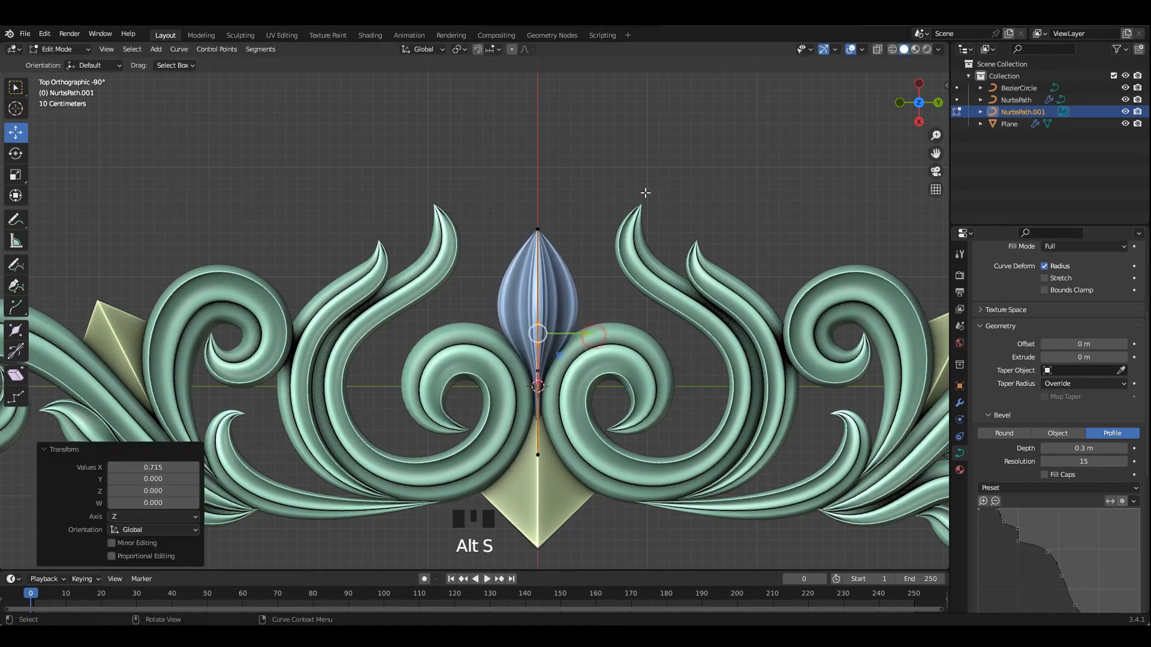
- Subdivide the bud's segment between the tip and the bulge to add a control point
key("Tab")
left_click(653, 198)
scroll(647, 202, "down", 3)
scroll(545, 306, "up", 2)
left_click(534, 287)
mouse_move(540, 316)
middle_mouse_down("shift")
mouse_move(533, 286)
mouse_move(529, 323)
middle_mouse_up("shift")
key("Tab")
scroll(537, 296, "up", 2)
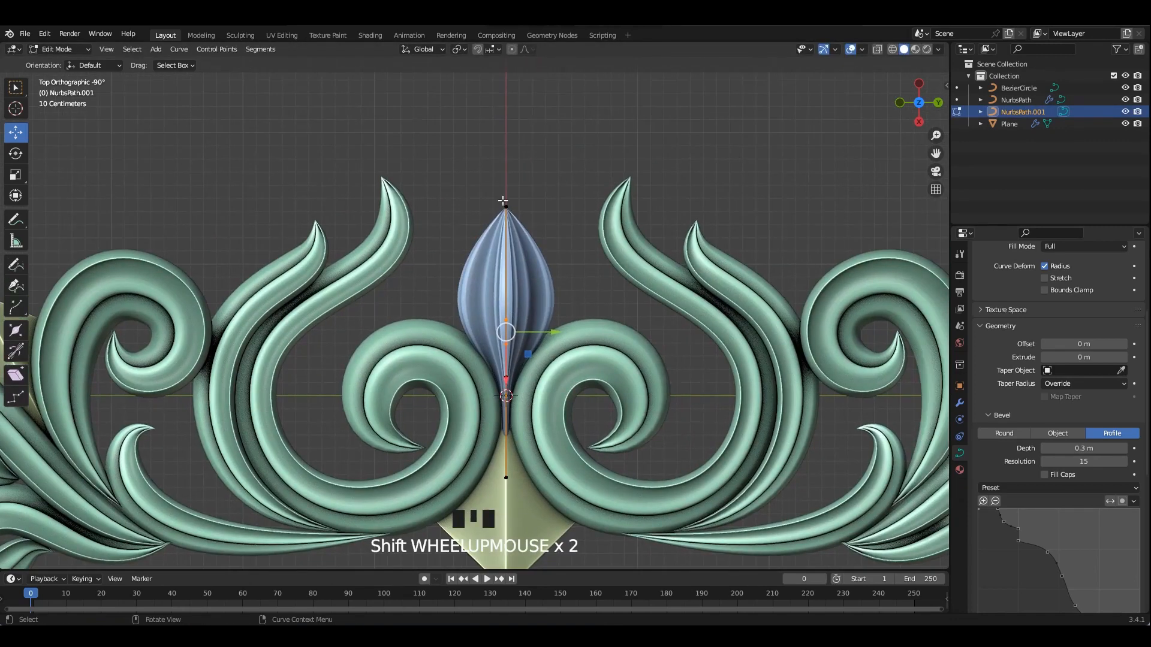
left_click_drag(501, 303, 531, 330, "shift")
right_click(570, 269)
left_click(570, 269)
- Thin the added upper point by about 0.17 into a pointed neck and adjust the bulge point's thickness
left_click(505, 263)
key("alt+s")
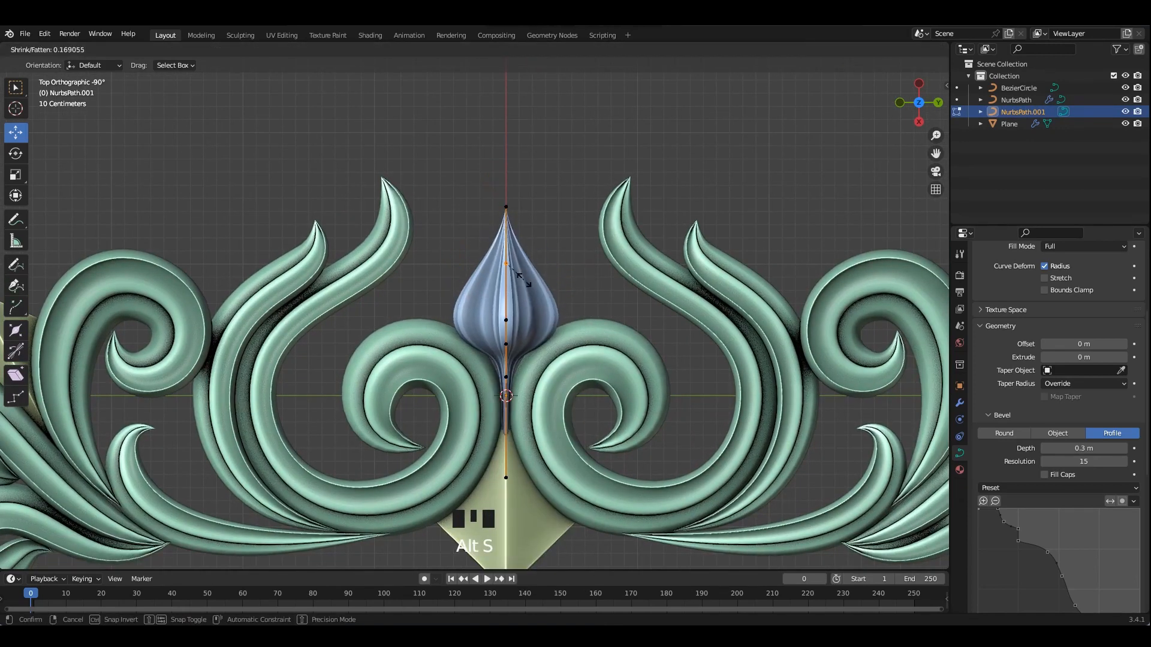
left_click(522, 278)
left_click(506, 320)
key("alt+s")
left_click(590, 330)
- Finish editing the bud and save the file
key("Tab")
left_click(569, 293)
scroll(563, 292, "down", 1)
middle_click_drag(559, 290, 524, 269, "shift")
key("ctrl+s")
- Duplicate all of the bud's control points and place the copy beside the central bud along the Y axis
left_click(520, 277)
key("Tab")
key("a")
key("shift+d")
right_click(558, 303)
middle_click_drag(561, 321, 535, 319, "alt")
key("ctrl+z")
left_click_drag(536, 319, 579, 319)
key("Tab")
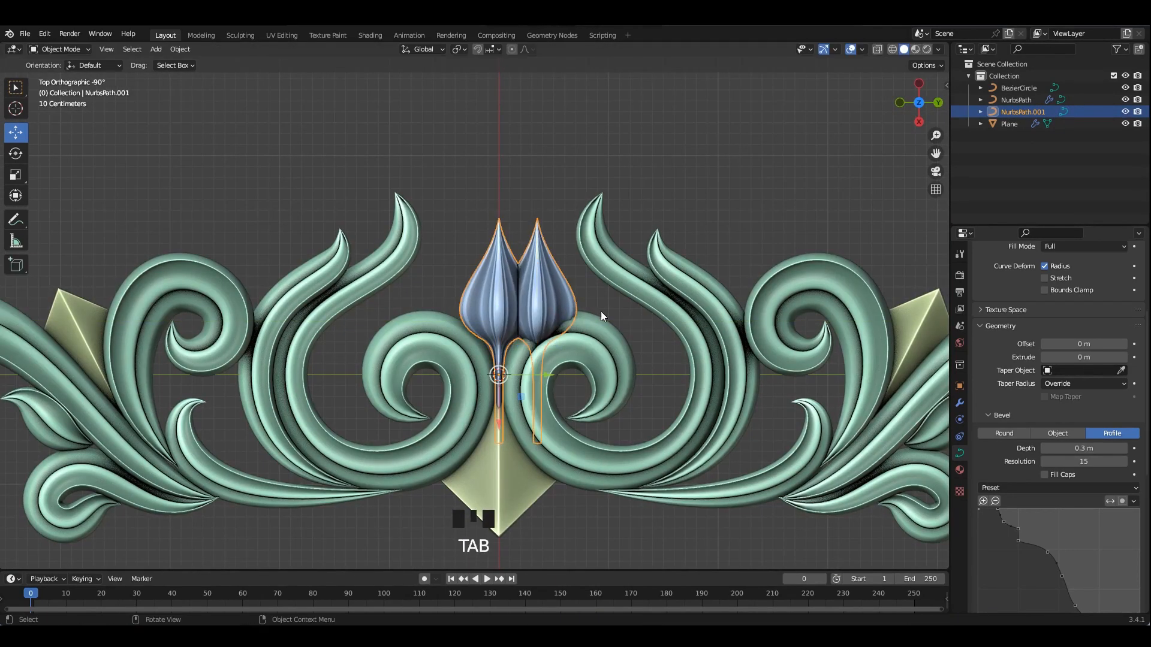
- Separate the copied bud into its own object, apply the location of both buds, and save the file
left_click(603, 313)
left_click(544, 260)
key("Tab")
key("ctrl+s")
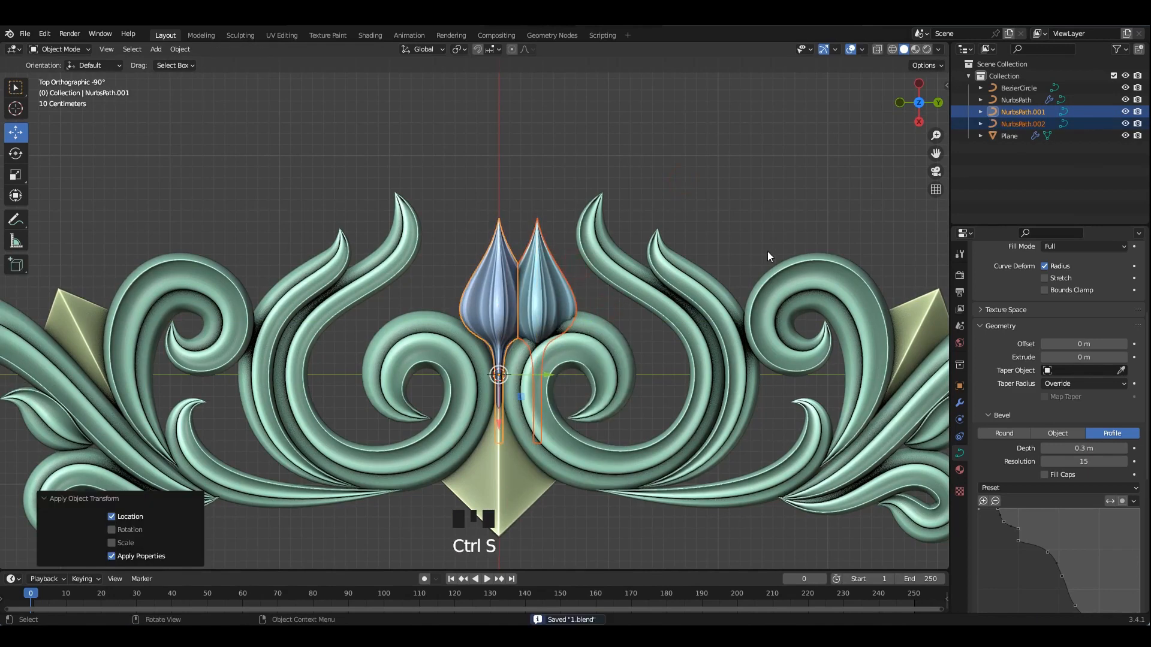
left_click(959, 418)
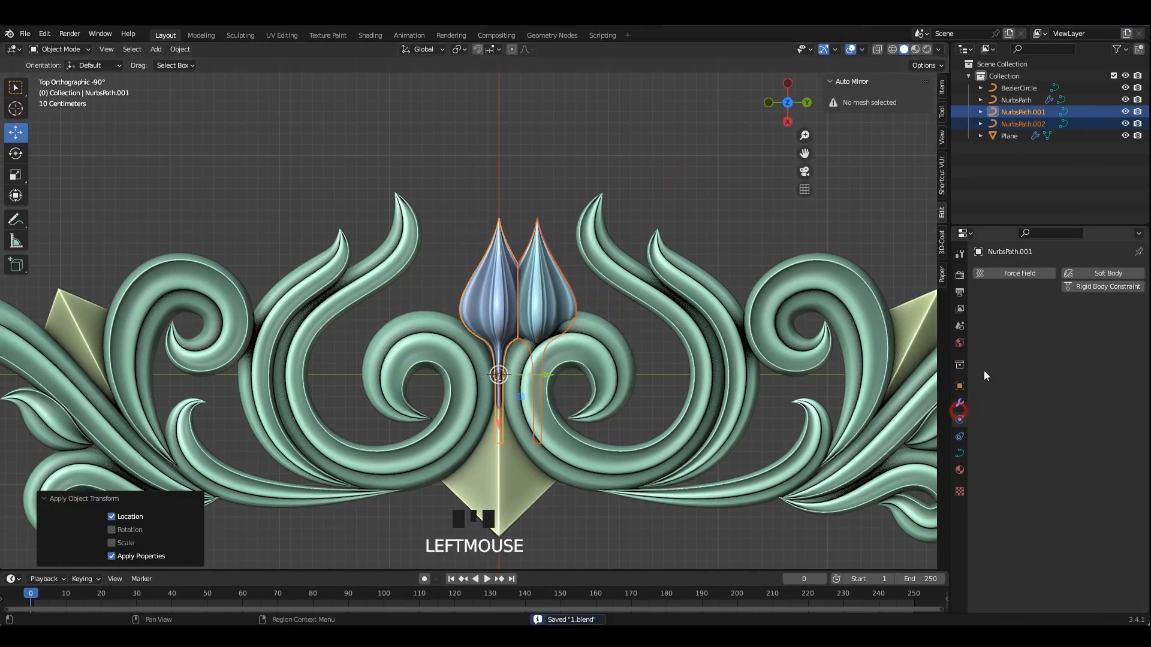
left_click(960, 404)
left_click(1019, 272)
left_click(933, 386)
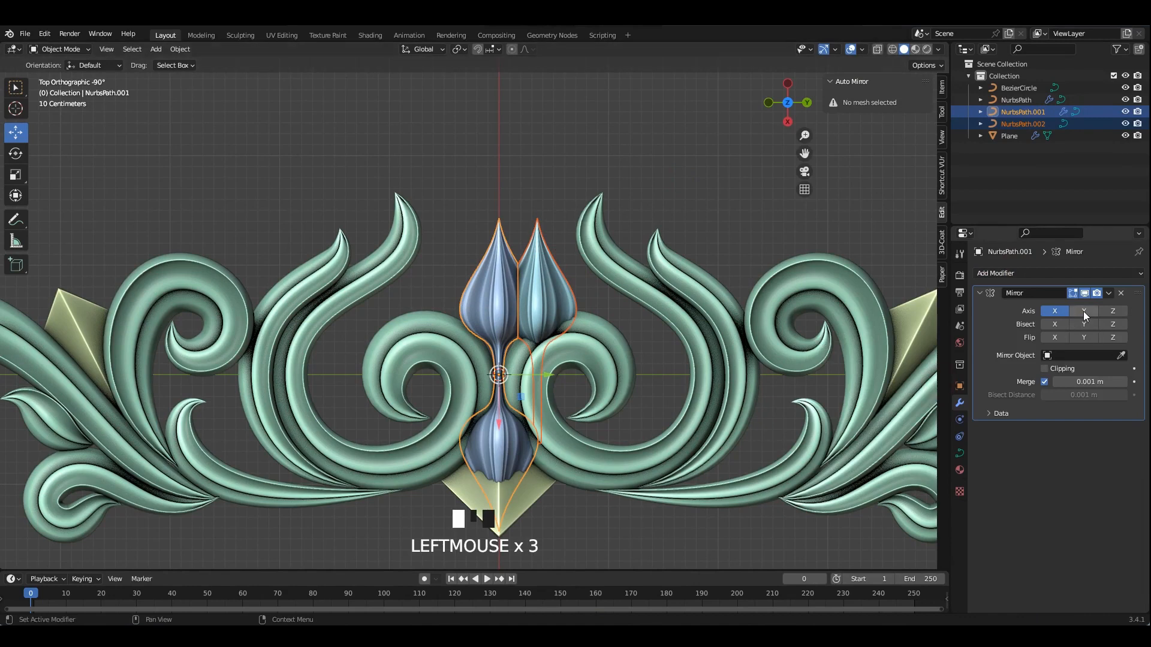
left_click(1121, 293)
- Add a Mirror modifier to the side bud and mirror it on the Y axis only, without bisecting
left_click(594, 175)
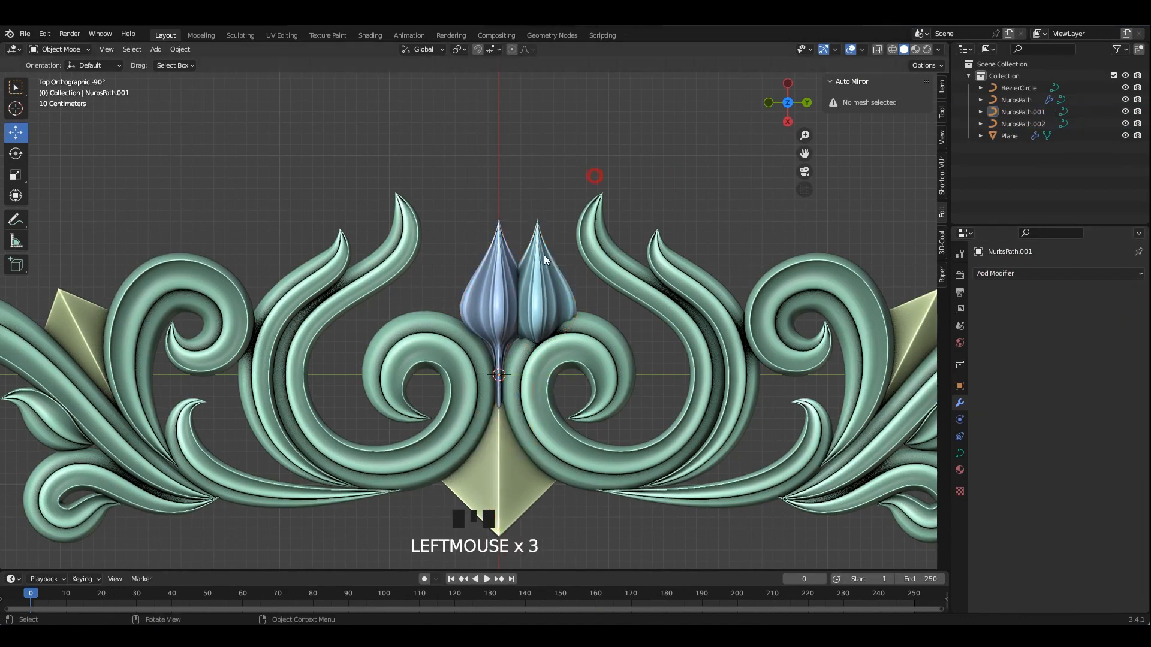
left_click(998, 274)
left_click(932, 391)
left_click(1083, 311)
left_click(1054, 324)
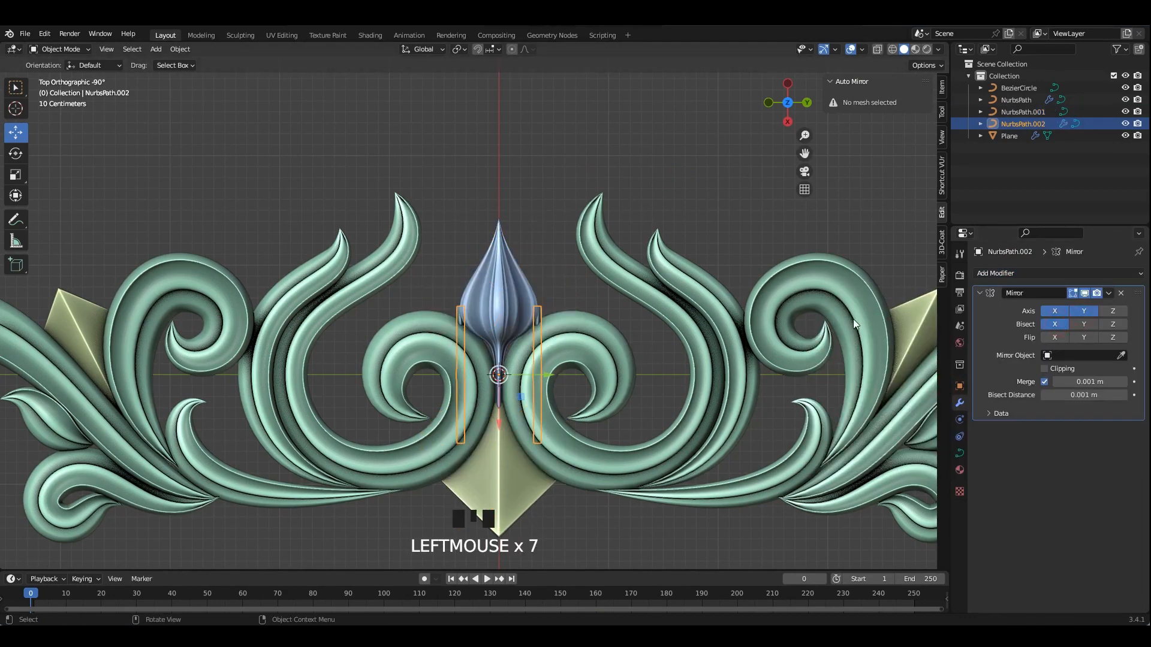
left_click(1054, 323)
left_click(1055, 310)
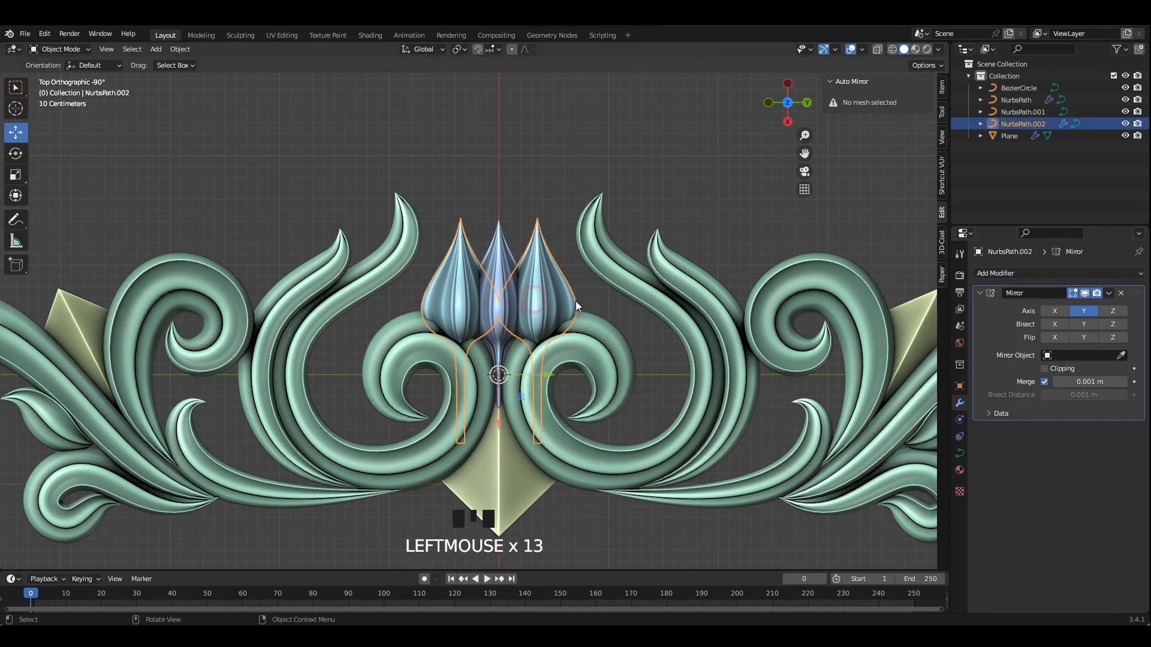
- Scale down all of the side bud's control points and reduce their radius with Shrink/Fatten
middle_click_drag(576, 306, 719, 400, "shift")
scroll(719, 400, "up", 2)
key("Tab")
key("a")
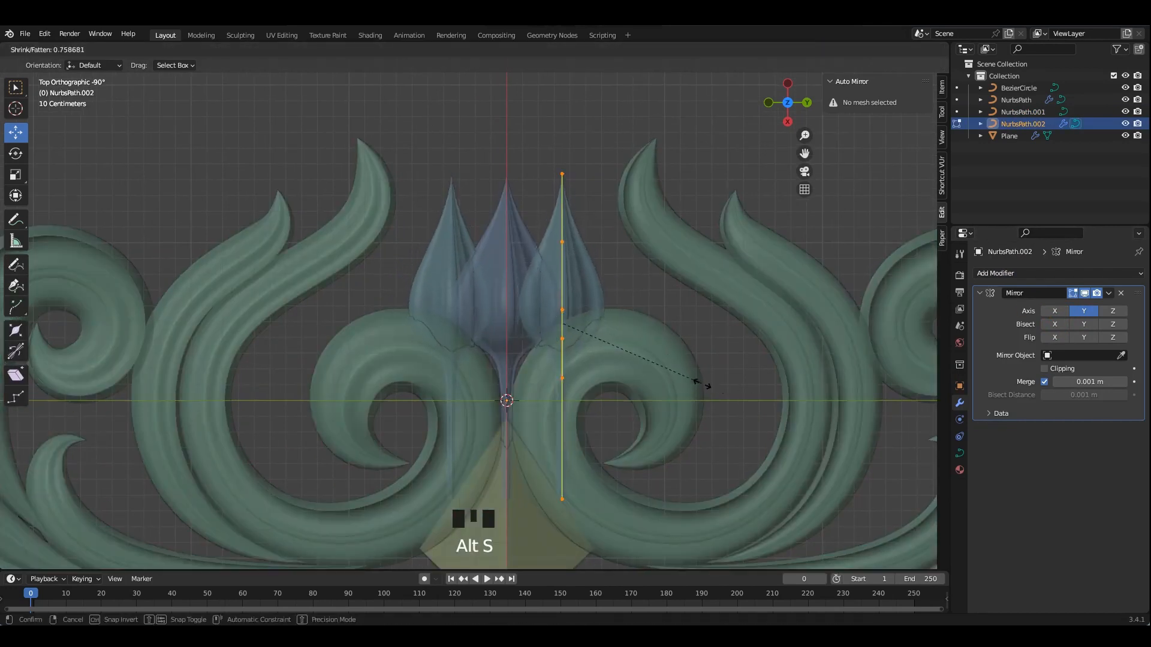
left_click(695, 382)
key("alt+s")
left_click(735, 396)
key("alt+z")
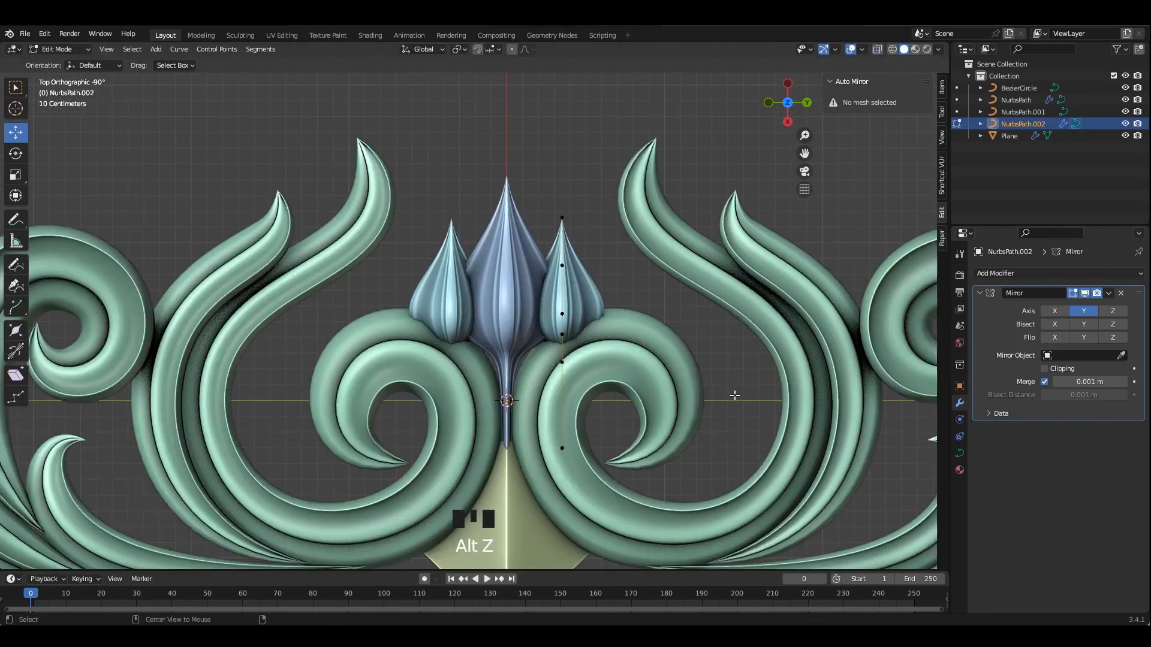
- Move the side bud's lower control points inward so its base merges with the central bud's stem
left_click_drag(588, 363, 550, 363)
left_click(585, 401)
key("alt+z")
left_click_drag(588, 429, 542, 471)
left_click_drag(590, 449, 537, 449)
left_click_drag(570, 328, 553, 348)
left_click_drag(562, 335, 510, 385)
key("alt+z")
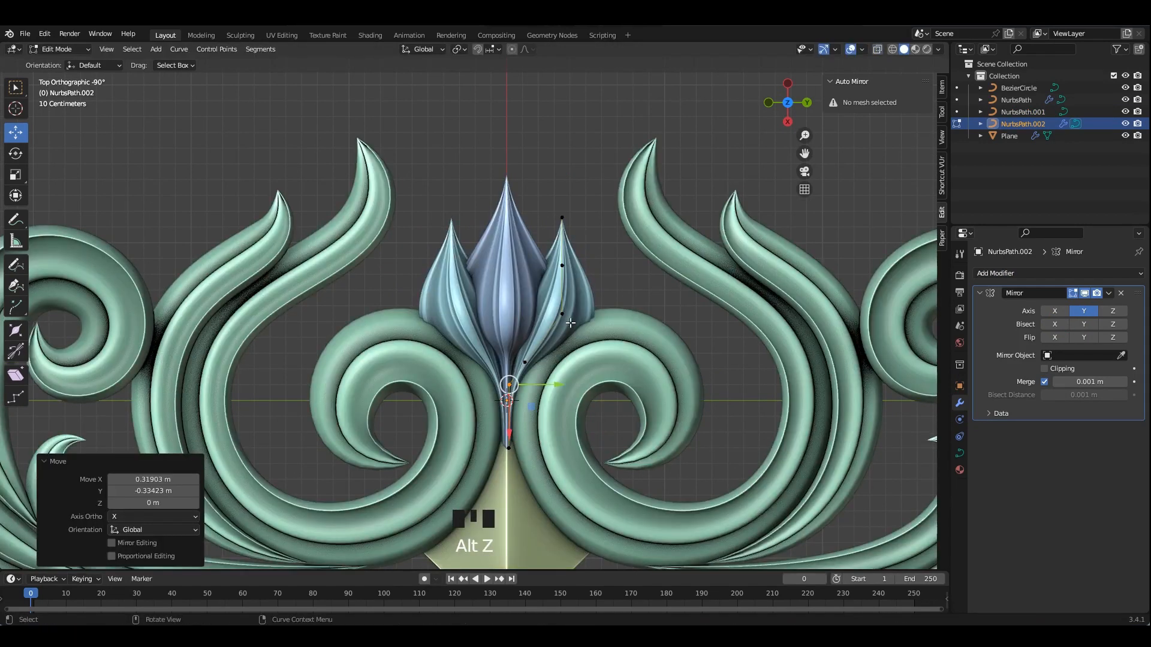
- Bend the side bud's upper control points outward into a curved leaf shape and thin it with Shrink/Fatten
left_click_drag(575, 303, 549, 325)
left_click_drag(563, 315, 596, 292)
left_click_drag(583, 256, 604, 245)
left_click(617, 298)
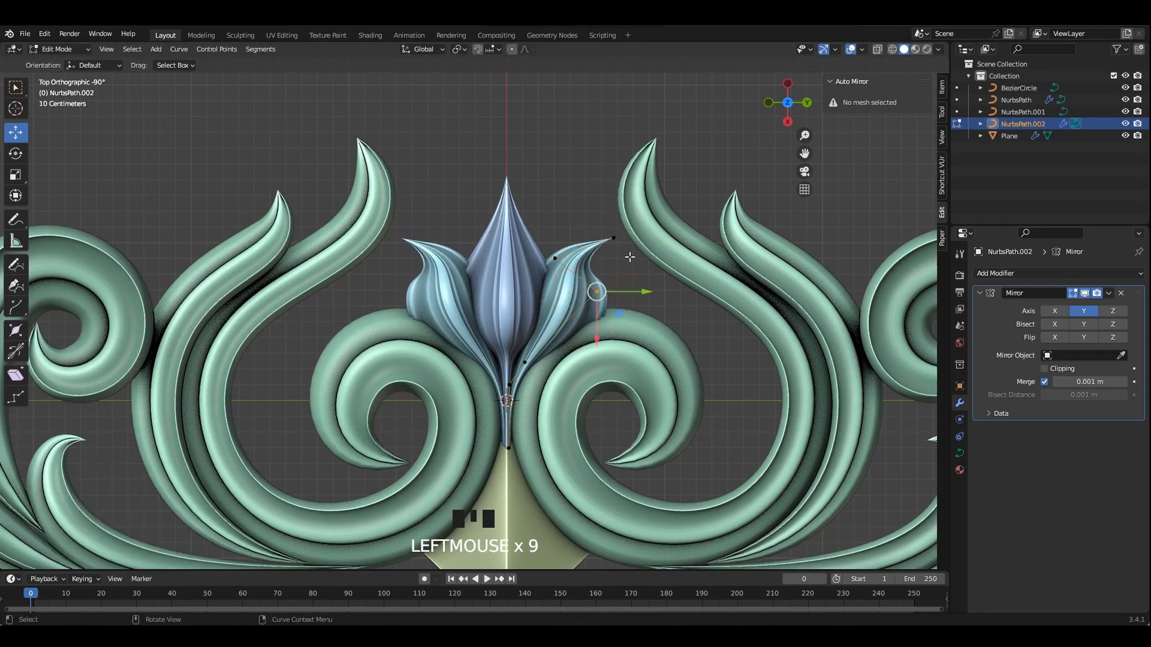
left_click(683, 362)
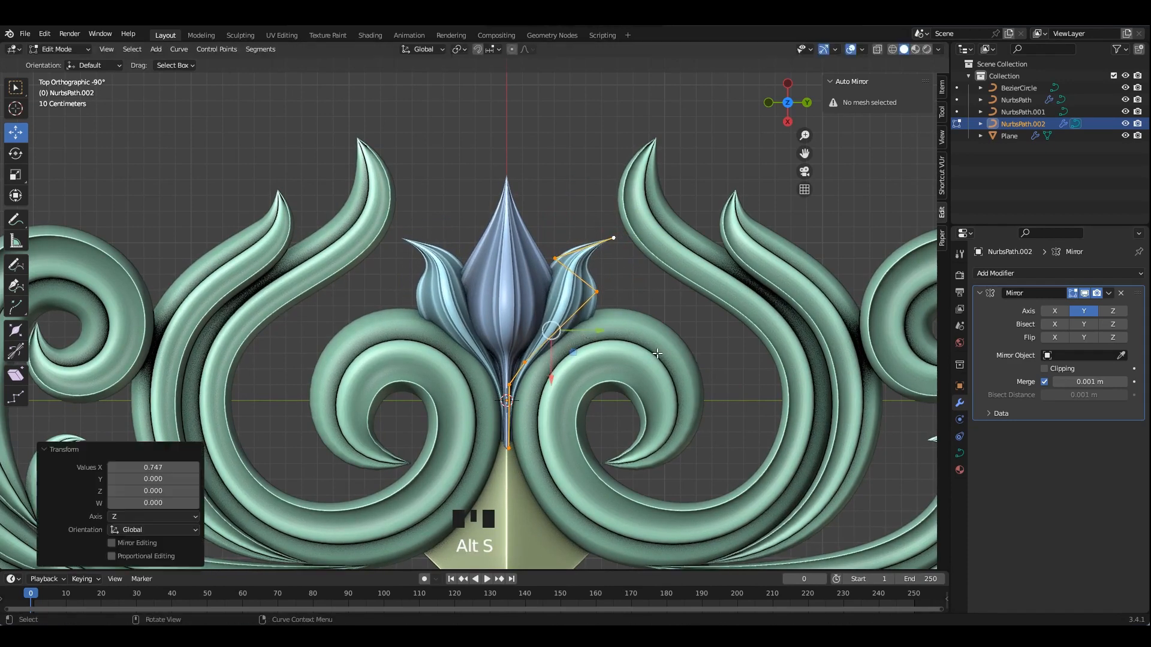
- Reposition the side bud's tip and middle control points and rotate its upper part to stand more upright
left_click_drag(559, 256, 610, 250)
left_click(612, 240)
left_click(597, 292)
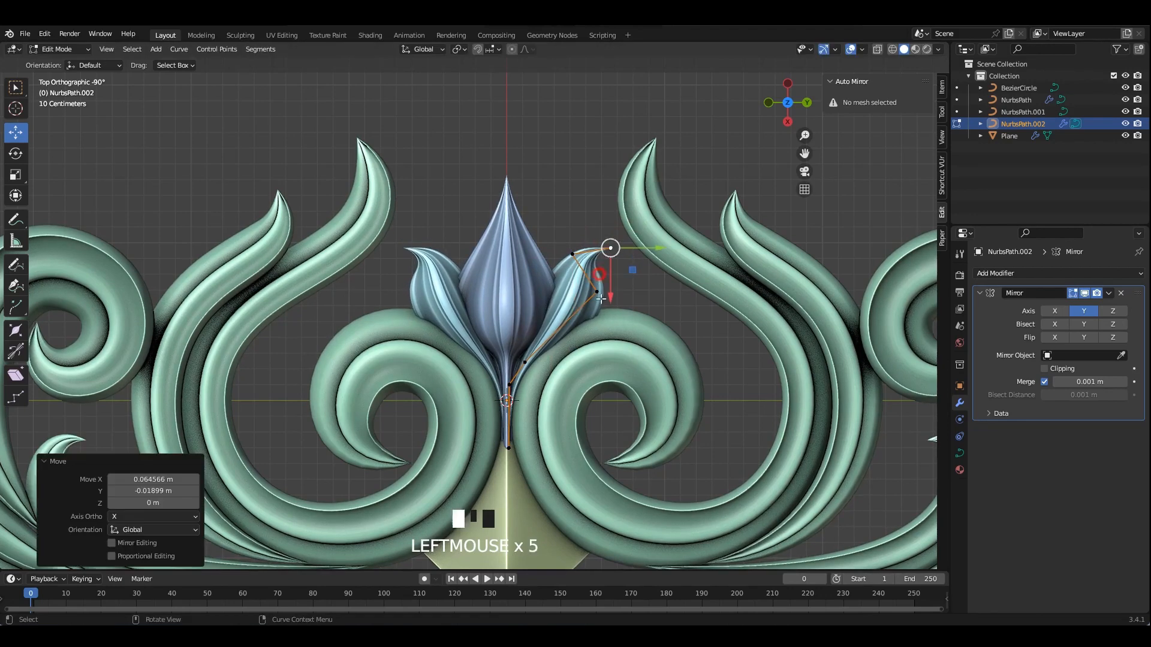
left_click_drag(597, 293, 570, 293)
left_click(526, 365)
left_click(589, 314)
key("r")
left_click(640, 271)
left_click(647, 280)
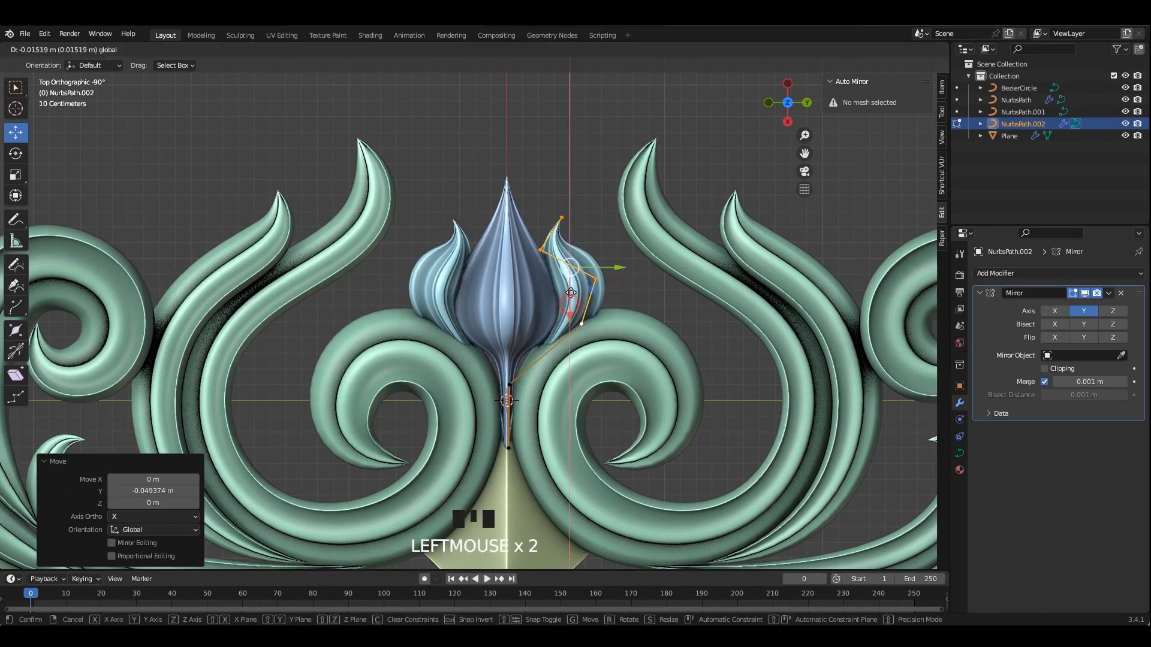
- Adjust the side bud's two tip control points and shift its outer middle points to refine the curve
left_click(546, 246)
left_click(562, 216)
left_click(541, 247)
left_click_drag(562, 216, 540, 233)
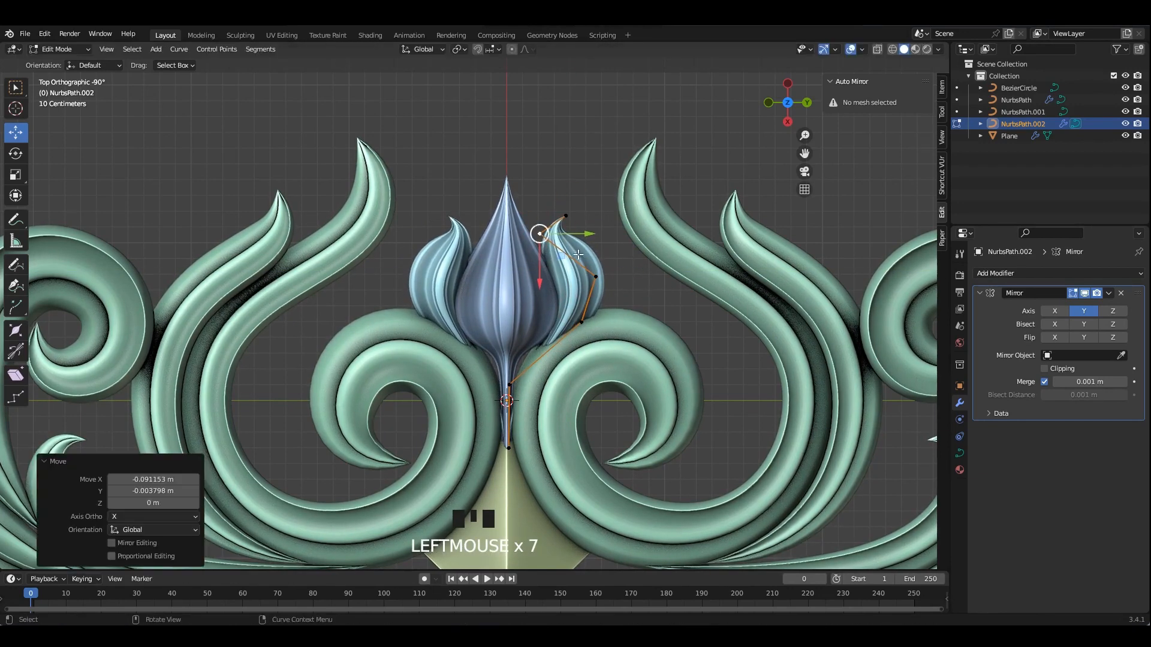
left_click(593, 279)
left_click_drag(591, 280, 599, 281)
left_click(582, 323)
left_click_drag(581, 323, 577, 323)
- Raise the upper stem control point of the side bud and align it with the centre, undoing the stray adjustments
left_click(510, 385)
mouse_move(509, 420)
left_mouse_down()
mouse_move(508, 375)
mouse_move(509, 401)
left_mouse_up()
left_click_drag(561, 366, 551, 366)
mouse_move(499, 408)
left_mouse_down()
mouse_move(508, 444)
mouse_move(501, 384)
mouse_move(507, 393)
mouse_move(541, 368)
mouse_move(507, 428)
mouse_move(507, 406)
left_mouse_up()
key("ctrl+z")
key("alt+z")
key("alt+z")
key("ctrl+z")
left_click(509, 445)
key("ctrl+z")
key("alt+z")
left_click(501, 365, "alt")
key("alt+z")
- Pull the side bud's lower middle point down to the stem, its outer point outward, and its tip points outward
left_click(574, 324)
left_click_drag(573, 323, 515, 378)
left_click(605, 278)
left_click_drag(605, 283, 619, 311)
left_click(549, 232)
left_click_drag(540, 234, 576, 226)
left_click(567, 216)
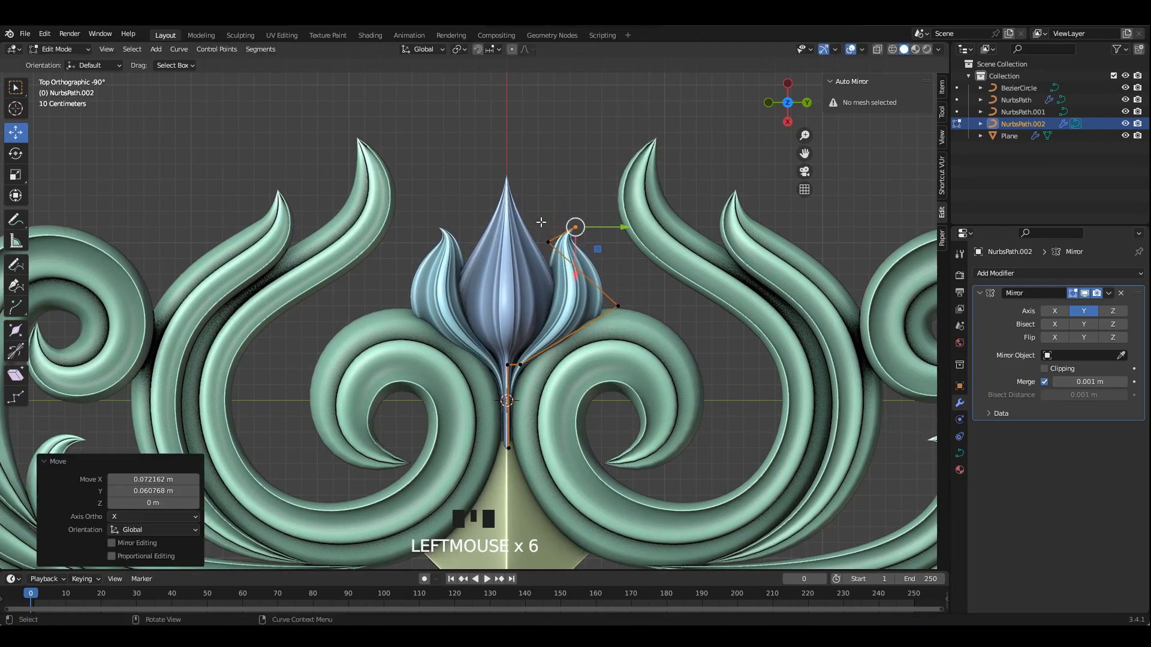
- Finish editing the side bud and lower the base control point of the central bud along the Z axis
key("Tab")
scroll(538, 216, "down", 2)
scroll(530, 314, "up", 4)
middle_click_drag(530, 314, 497, 336, "shift")
left_click(546, 334)
left_click(533, 236)
key("Tab")
left_click(501, 378)
middle_click_drag(501, 378, 483, 354)
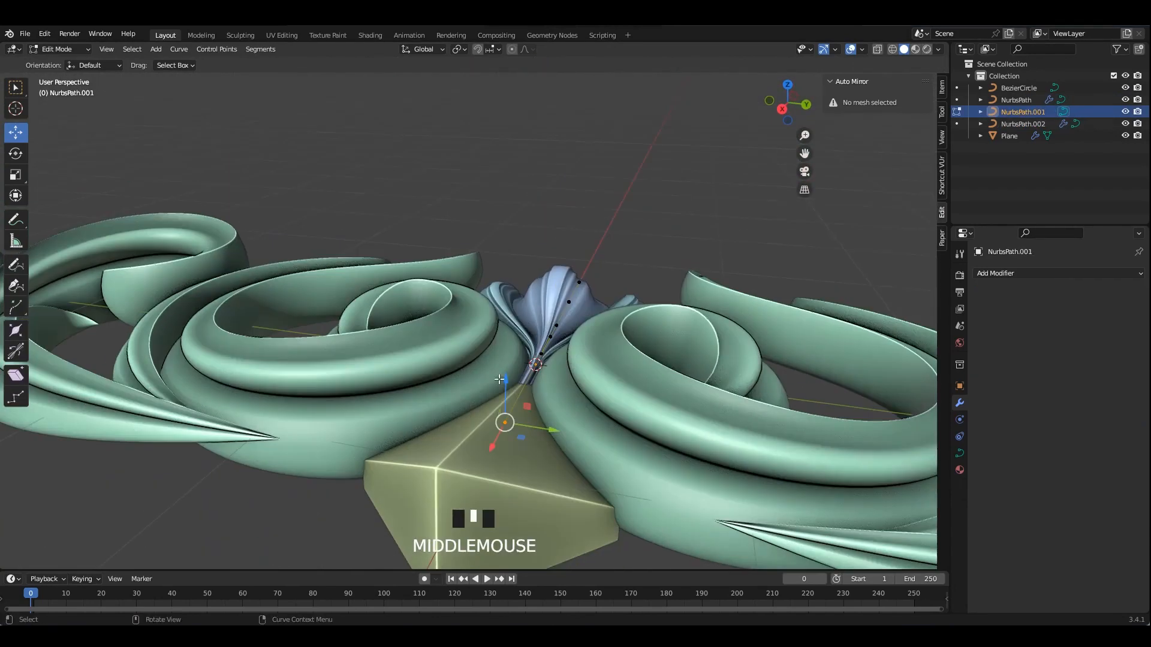
left_click_drag(514, 379, 514, 421)
- Lower the side bud's base control point to match the central bud, finish editing, and save the file
middle_click_drag(444, 372, 639, 419, "shift")
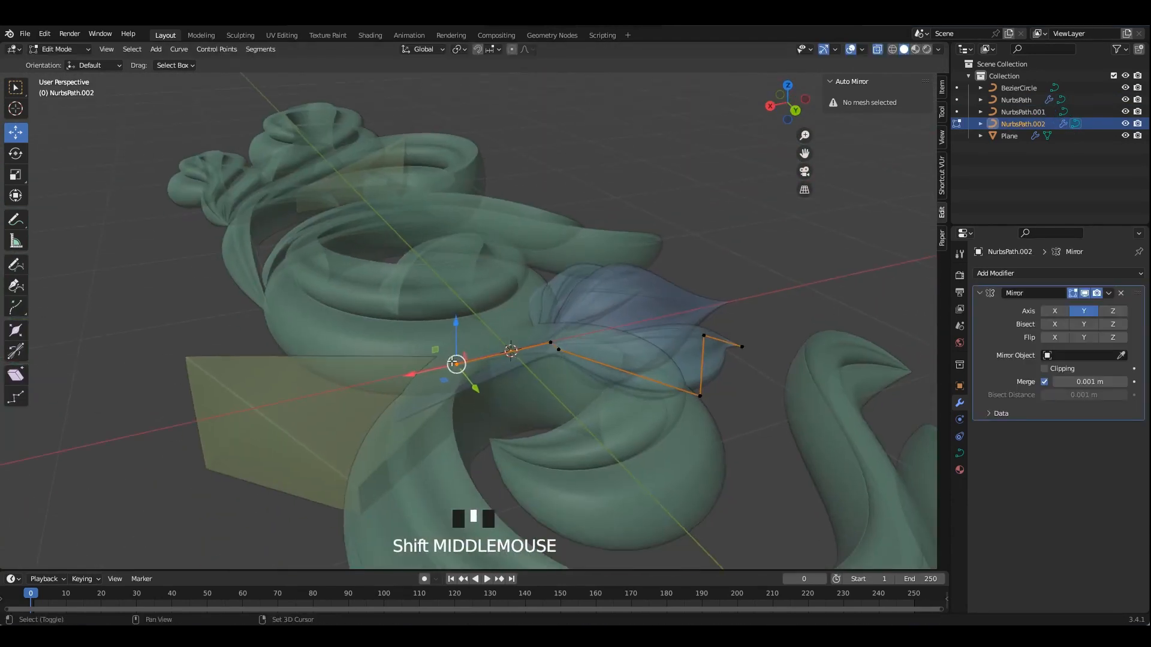
left_click(457, 385)
scroll(644, 350, "down", 2)
left_click(640, 419)
left_click(593, 438)
scroll(600, 406, "down", 5)
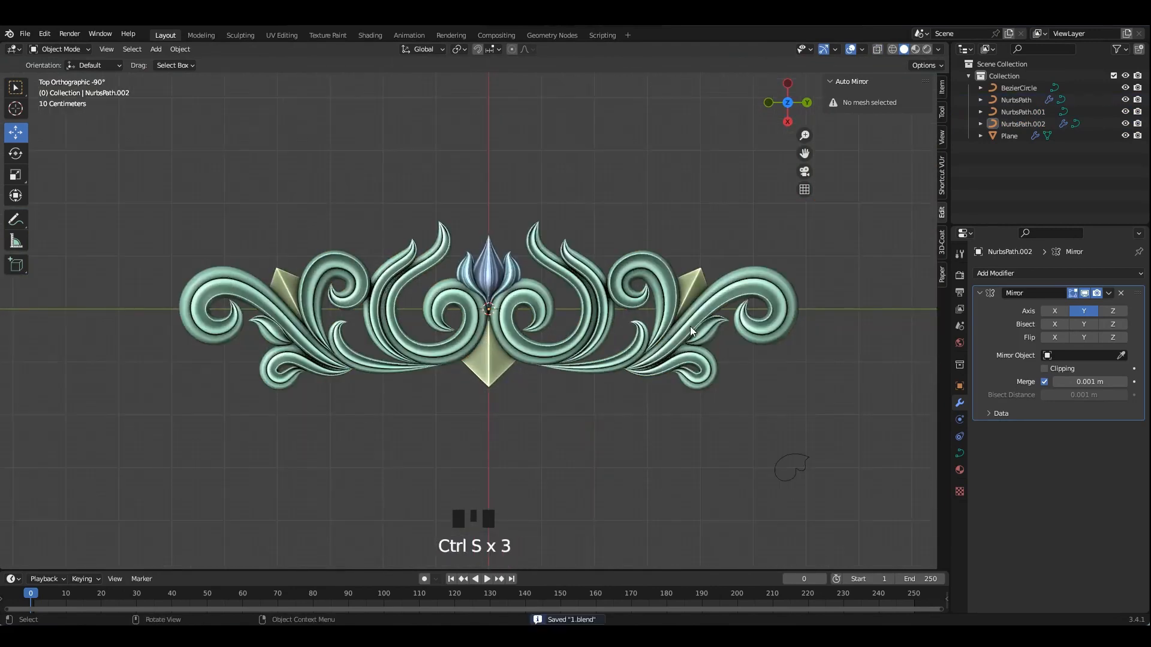
- Move the bevel profile curve farther away from the ornament along the Y axis and save the file
scroll(779, 539, "up", 1)
left_click_drag(857, 406, 774, 490)
left_click_drag(842, 448, 937, 447)
left_click(726, 376)
middle_click_drag(726, 376, 411, 27)
key("ctrl+s")
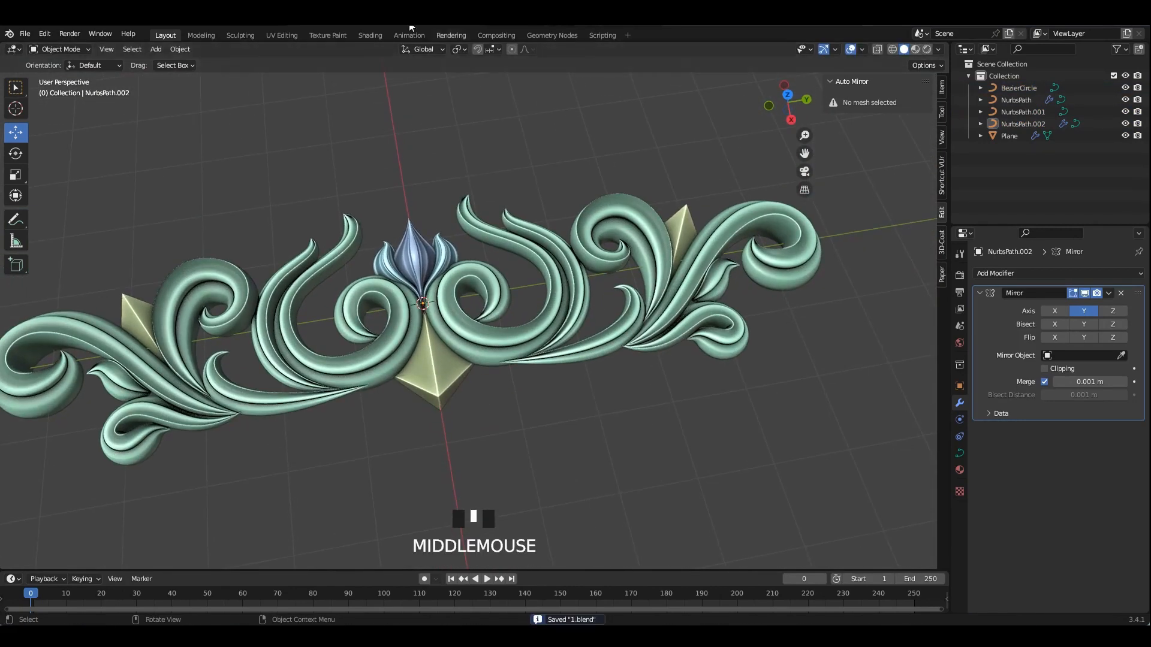
- Switch to the Shading workspace and display the tools in its 3D viewport
left_click(371, 35)
middle_click_drag(480, 134, 604, 228)
scroll(655, 193, "down", 3)
left_click(807, 253)
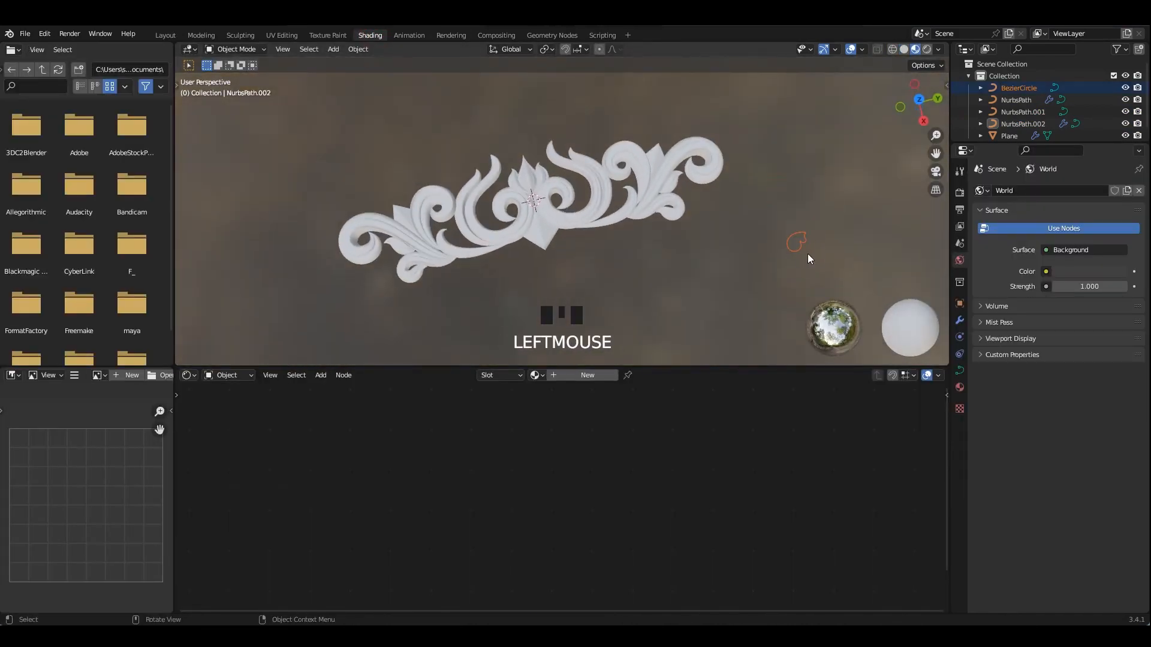
key("t")
scroll(636, 248, "up", 3)
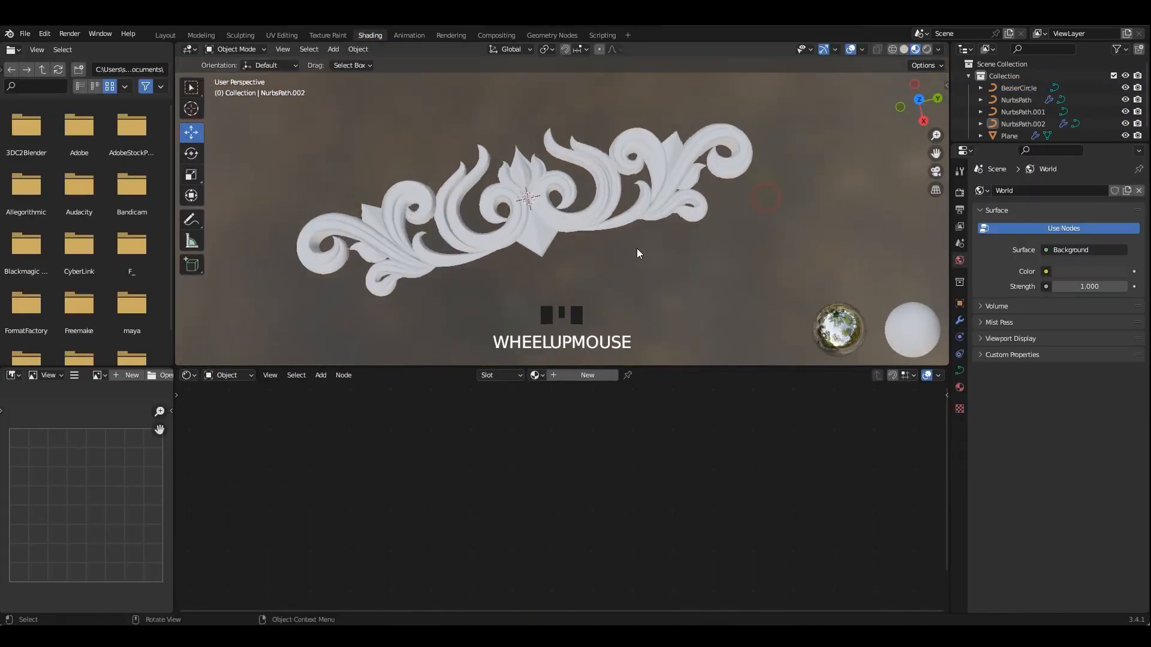
- Create a new material on the scroll strands and add a Gradient Texture node beside the Principled BSDF
left_click(648, 225)
left_click(588, 375)
key("shift+a")
left_click(592, 445)
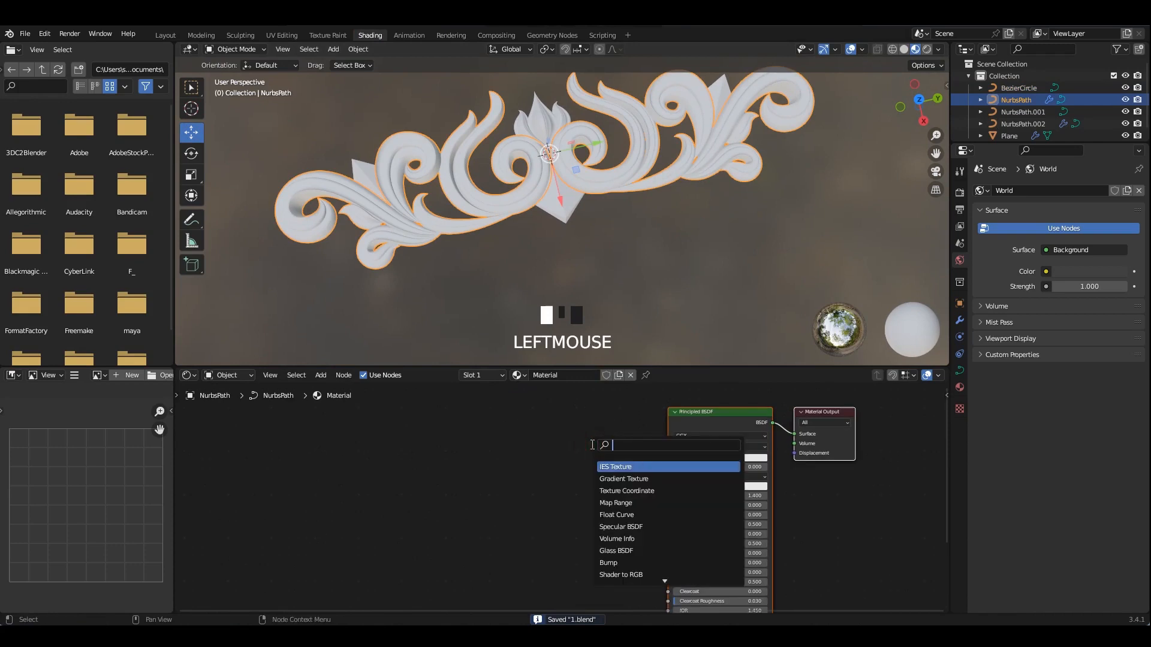
left_click(620, 466)
left_click(527, 472)
left_click(526, 471, "shift")
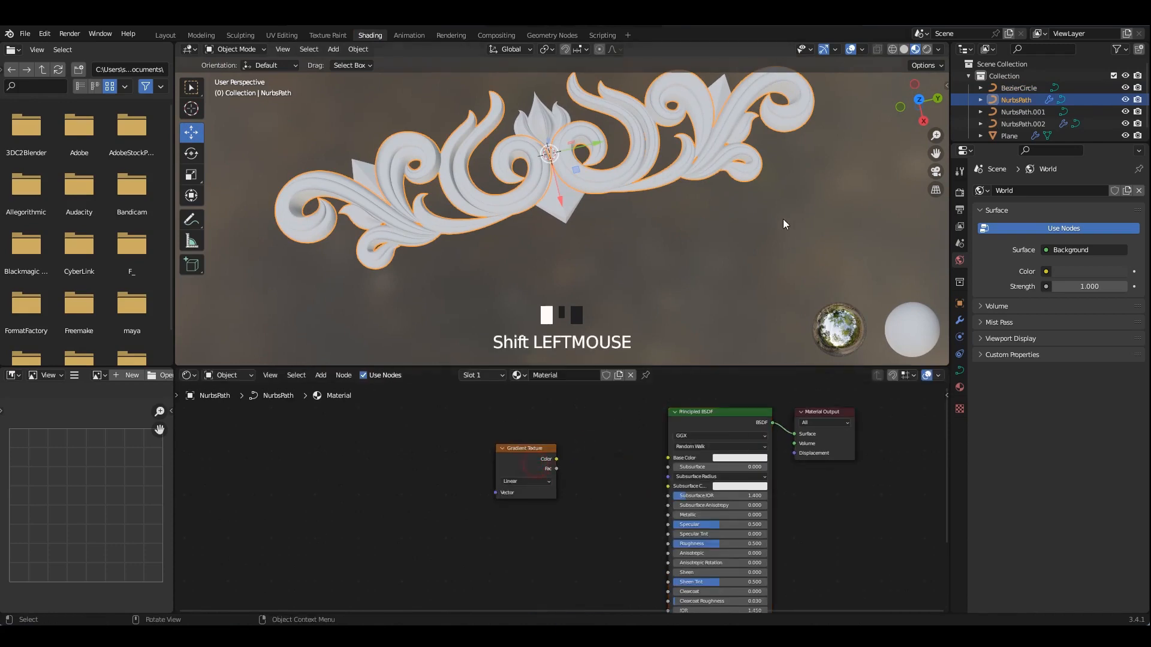
- Attach Mapping and Texture Coordinate nodes to the Gradient Texture and preview its colour directly on the material output
scroll(784, 224, "up", 1)
key("ctrl+t")
left_click(530, 455, "ctrl+shift")
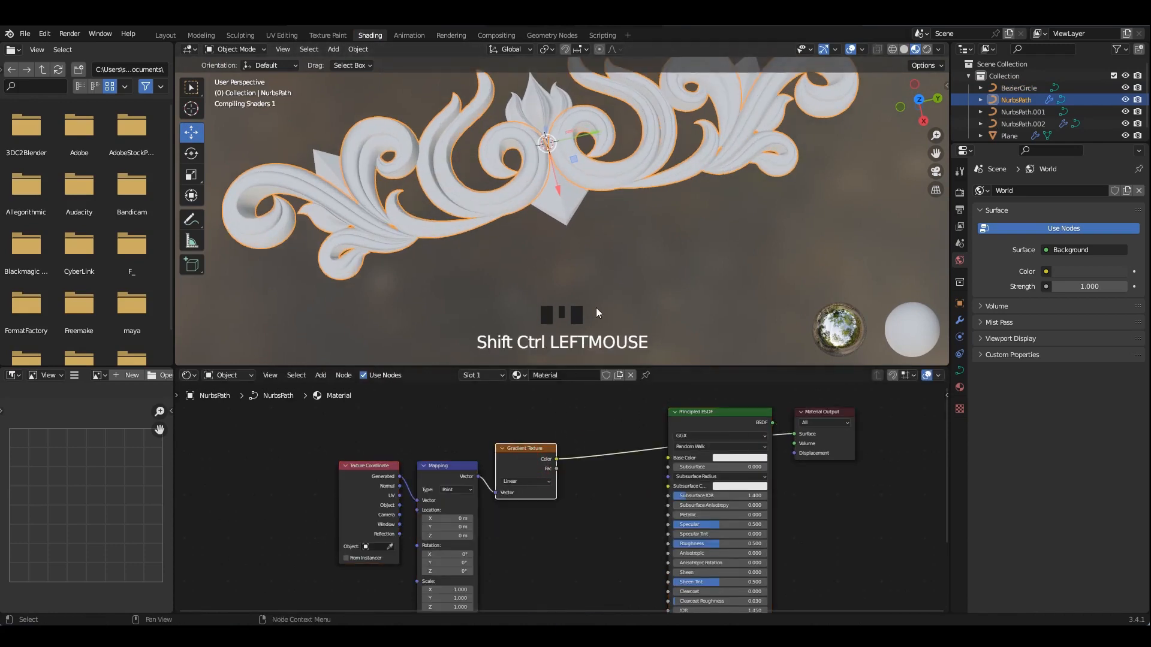
- Link the strands' gradient material to all the other objects and save the file
key("ctrl+l")
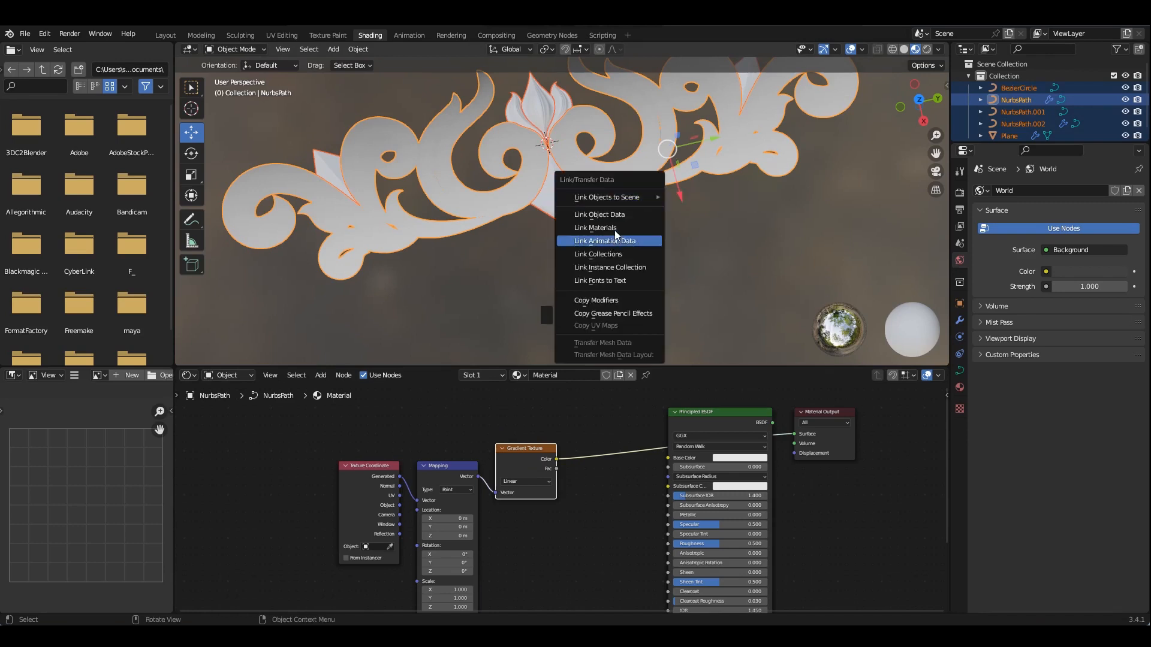
left_click(615, 229)
left_click(633, 231)
middle_click_drag(633, 231, 632, 206)
middle_click_drag(633, 205, 681, 220, "shift")
key("ctrl+s")
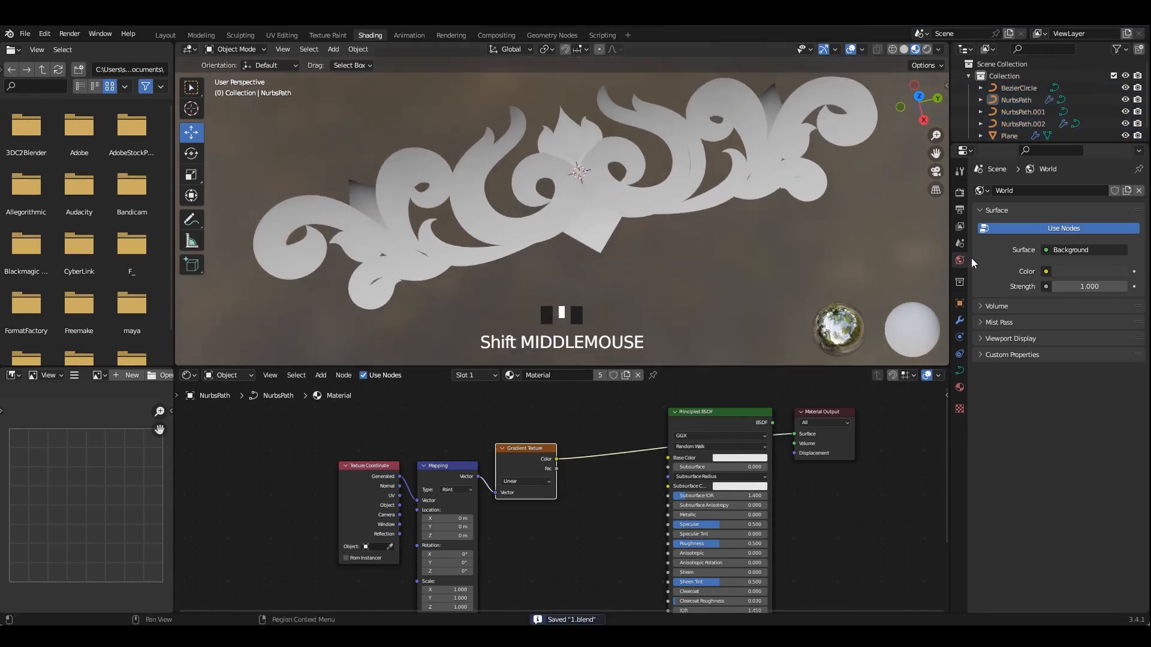
- Enable Ambient Occlusion, Bloom and Screen Space Reflections in the Eevee render settings
left_click(960, 321)
left_click(960, 194)
left_click(960, 208)
left_click(960, 193)
left_click(988, 275)
left_click(989, 290)
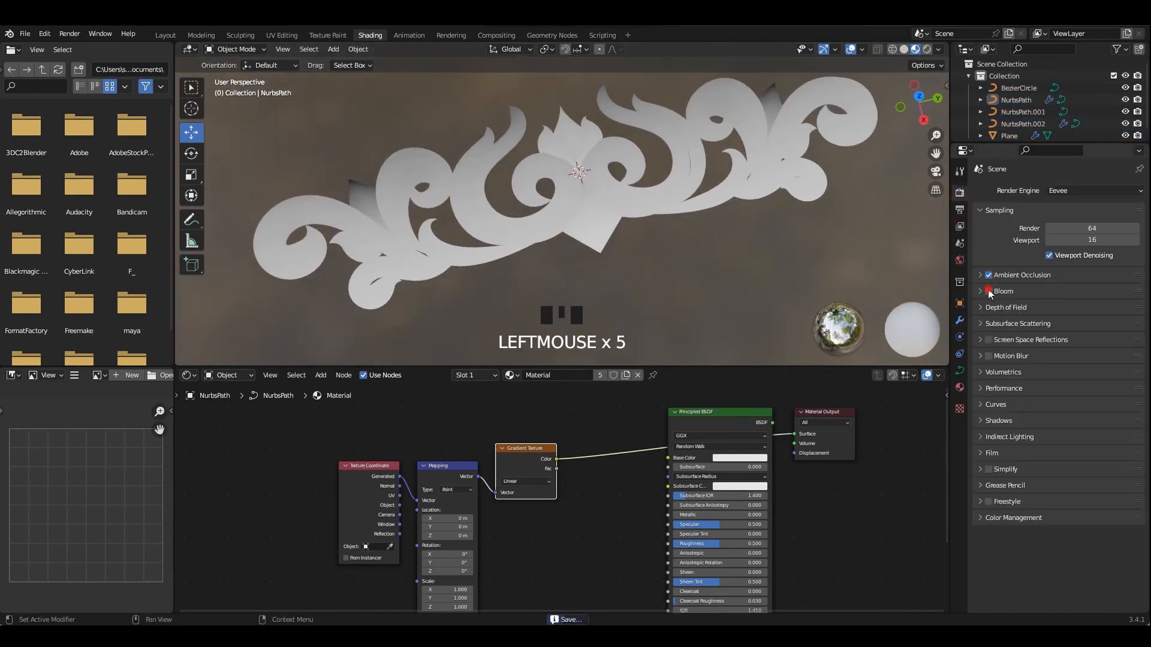
left_click(1017, 275)
left_click(1086, 293)
left_click(1080, 287)
left_click(1041, 276)
left_click(988, 339)
- Set the Color Management look to Very High Contrast and save the file
left_click(1017, 518)
scroll(1019, 518, "down", 2)
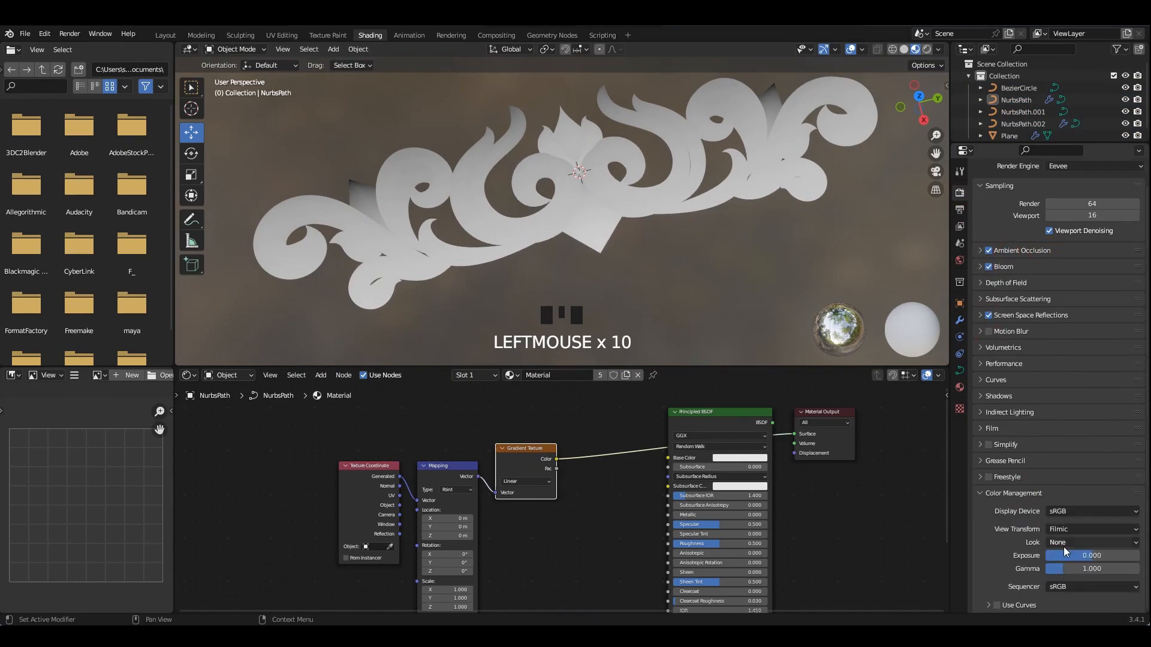
left_click(1069, 544)
left_click(1075, 516)
middle_click_drag(689, 205, 691, 222)
scroll(671, 219, "up", 1)
key("ctrl+s")
- Add an empty and assign it as the object of the strand material's Texture Coordinate node
key("shift+a")
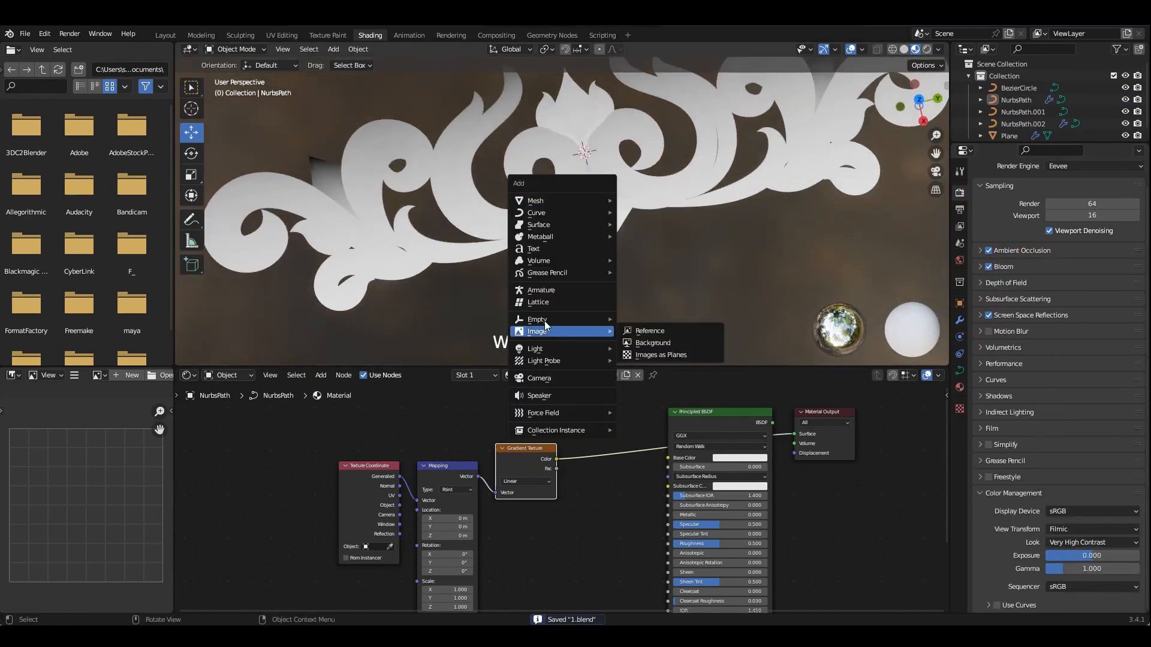
mouse_move(546, 320)
left_click(637, 318)
scroll(631, 246, "down", 2)
left_click(634, 202)
middle_click_drag(493, 489, 580, 455)
scroll(580, 455, "up", 3)
left_click(441, 529)
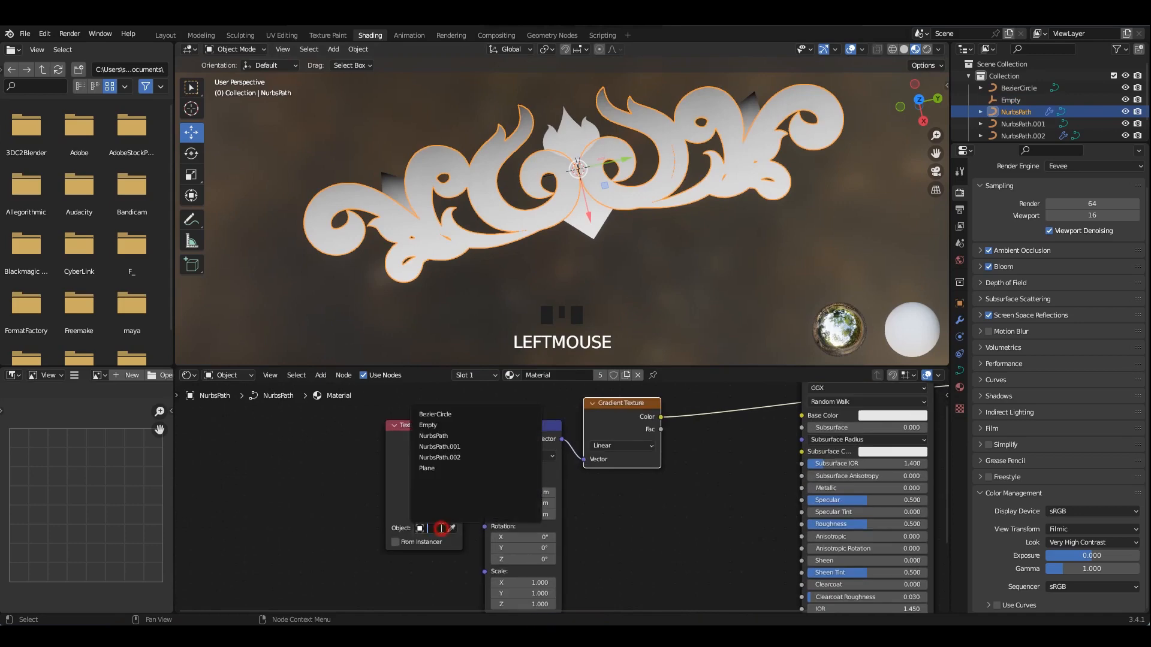
left_click(443, 425)
- Enlarge the empty and connect the Texture Coordinate's Object output to the Mapping node's Vector input
left_click(691, 210)
middle_click_drag(681, 273, 600, 207)
left_click(590, 169)
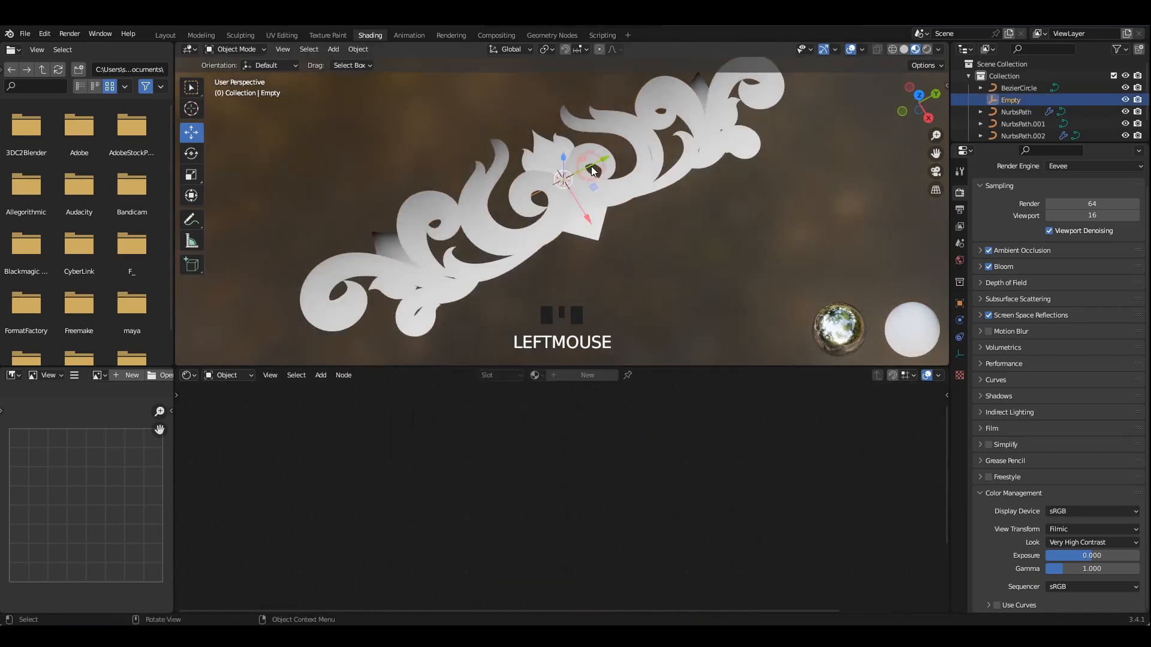
key("s")
left_click(833, 295)
left_click(520, 220)
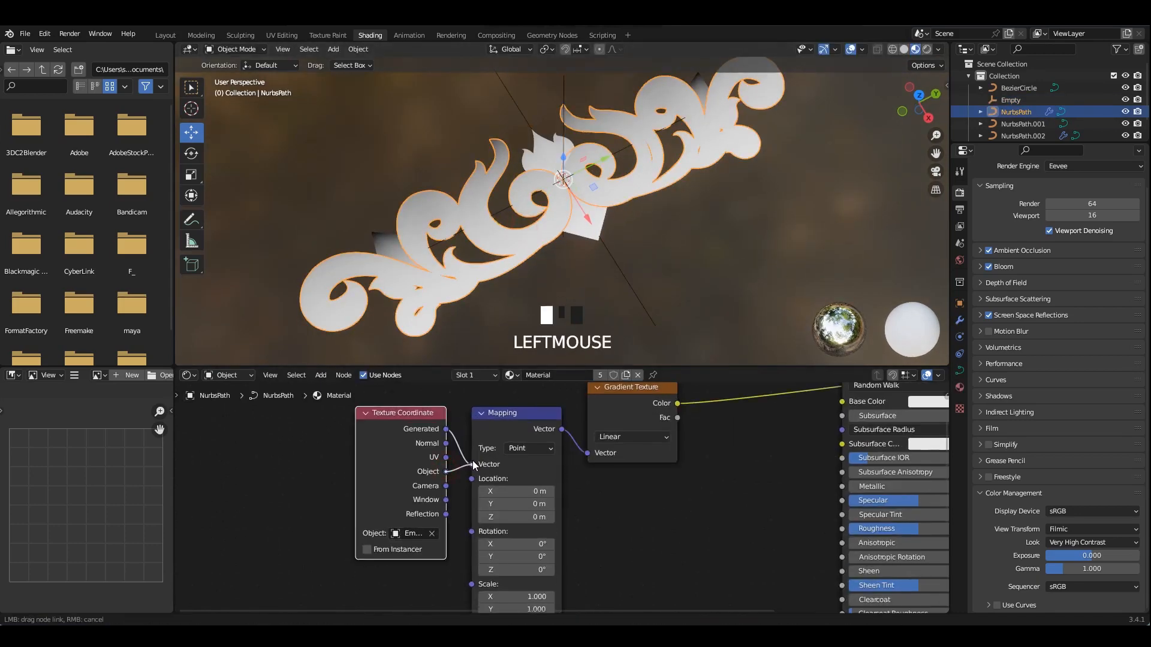
left_click_drag(473, 464, 473, 465)
- Resize the empty and rotate it in the front view so the gradient runs along the ornament's height
left_click(616, 266)
left_click(617, 268)
key("s")
left_click(656, 280)
middle_click_drag(657, 280, 693, 288, "alt")
key("r")
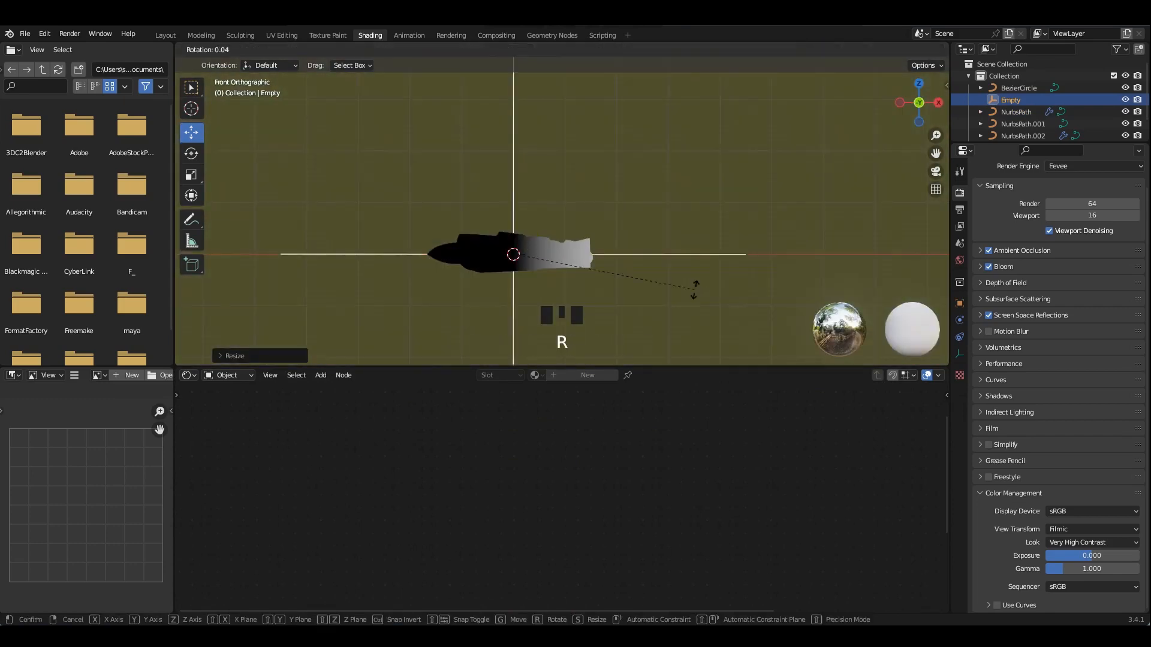
key("Return")
- Move the empty down along the Z axis and scale it along Z to adjust the height gradient
middle_click_drag(689, 201, 585, 195)
left_click_drag(590, 158, 592, 189)
key("s")
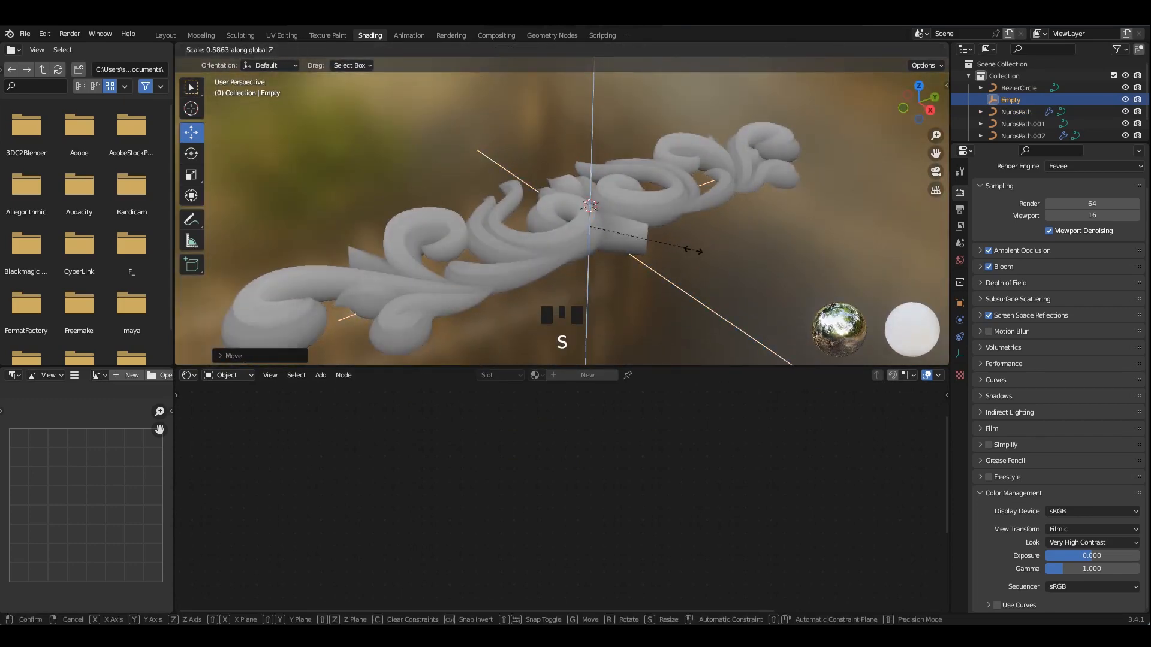
left_click(626, 247)
- Add level 1 subdivision to the scroll strands
middle_click_drag(626, 247, 617, 318)
left_click(685, 197)
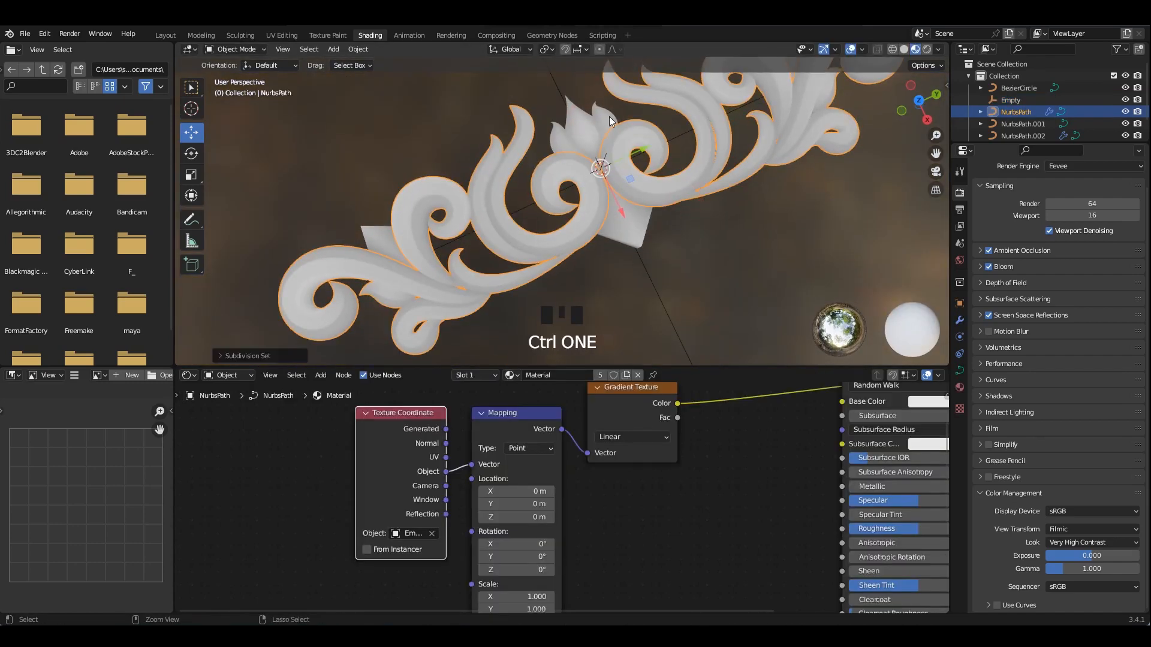
key("ctrl+2")
key("ctrl+1")
middle_click_drag(609, 121, 608, 209)
- Move the empty up along the Z axis and rescale it along Z to refine the gradient's contrast
left_click(653, 284)
left_click(662, 282)
scroll(612, 231, "up", 2)
left_click_drag(600, 185, 601, 172)
middle_click_drag(708, 210, 697, 239)
key("s")
key("z")
left_click(745, 223)
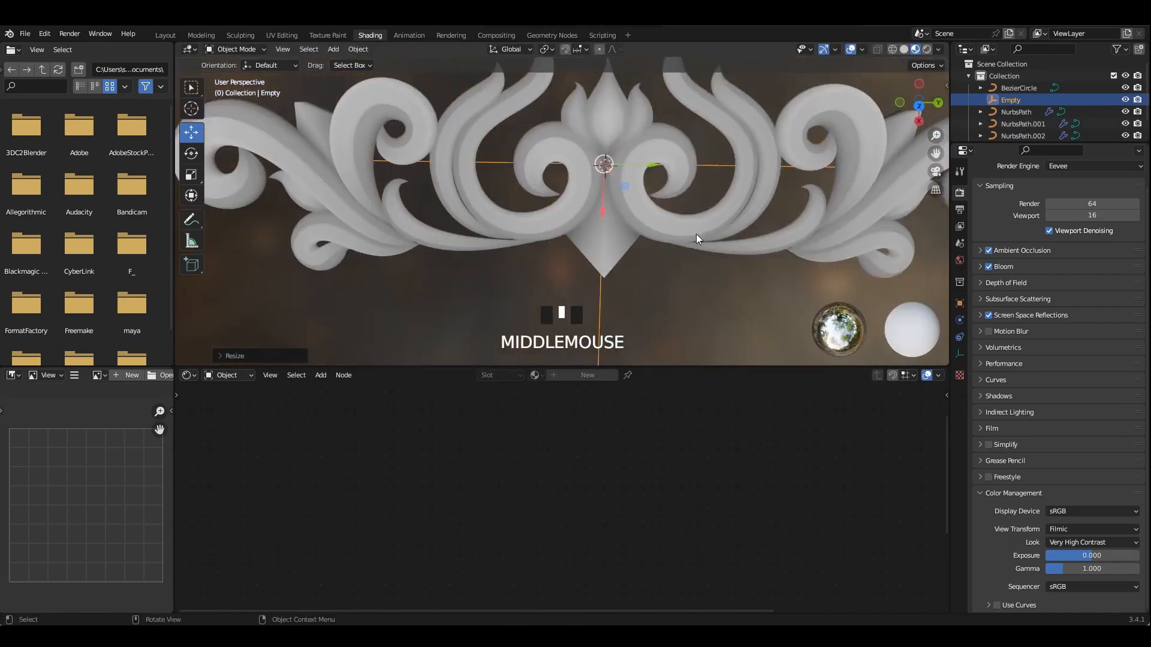
- Switch to the Animation workspace, show the ornament from above in the narrow viewport and save the file
scroll(697, 239, "down", 3)
left_click(408, 34)
scroll(236, 213, "up", 3)
middle_click(220, 199, "alt")
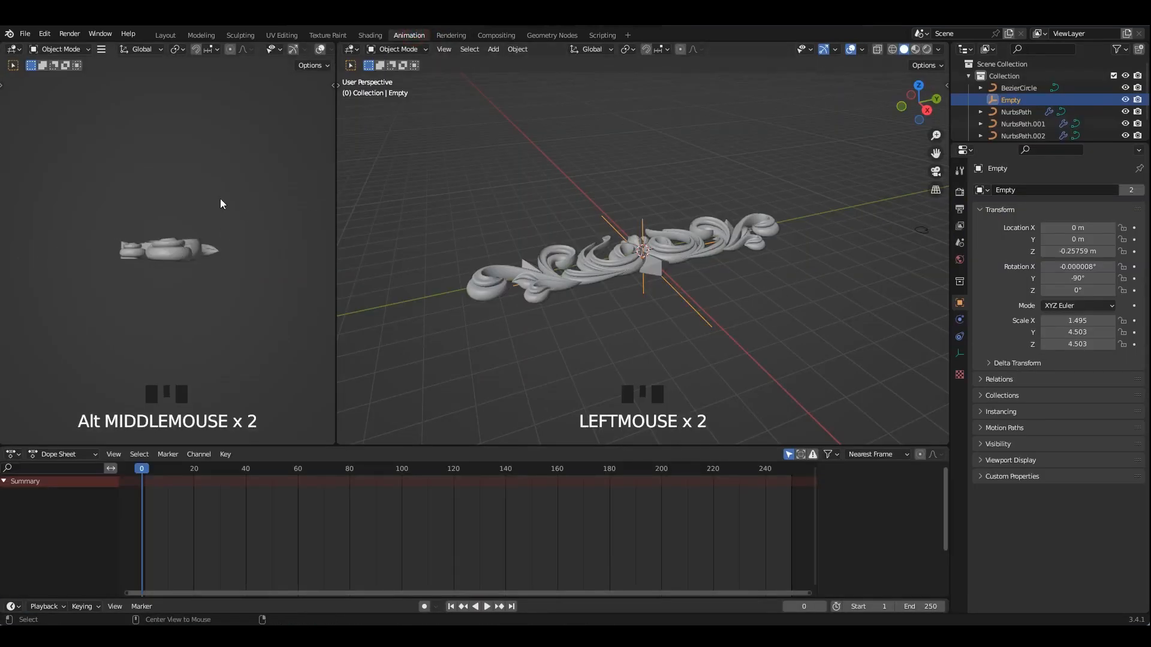
middle_click_drag(220, 199, 223, 240, "alt")
mouse_move(209, 255)
middle_mouse_down("alt")
mouse_move(242, 259)
mouse_move(247, 242)
mouse_move(226, 242)
middle_mouse_up("alt")
scroll(242, 258, "down", 2)
scroll(267, 244, "up", 2)
key("ctrl+s")
scroll(227, 242, "down", 1)
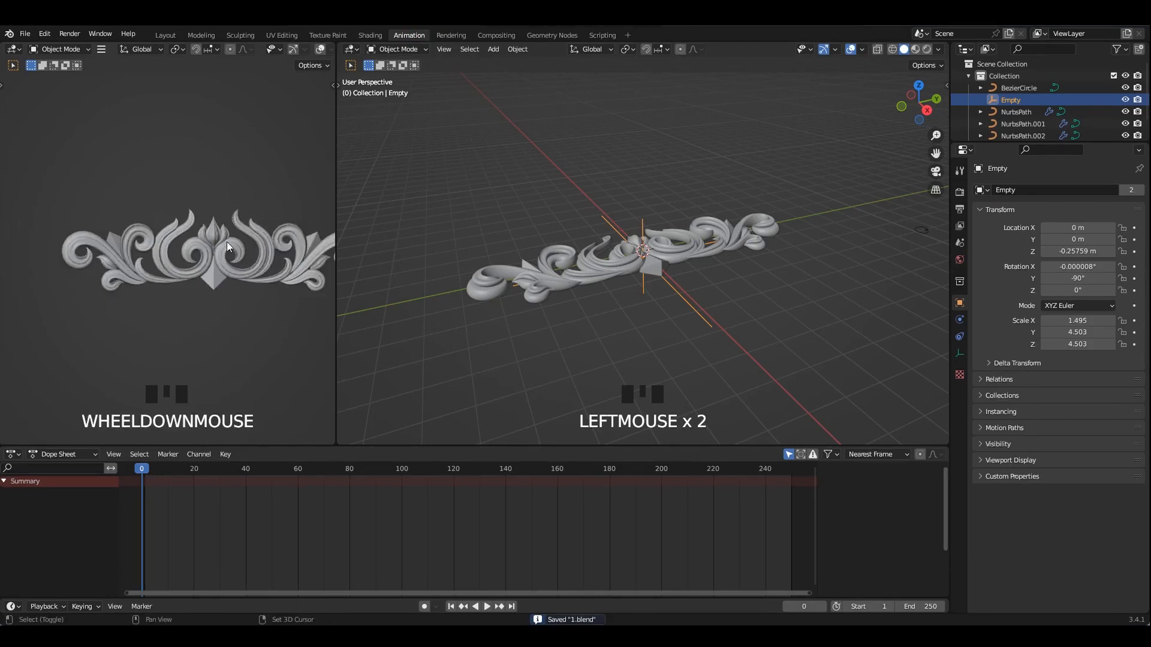
- Add a camera, align it to the top view of the ornament and look through it in the narrow viewport
middle_click_drag(305, 242, 229, 247, "shift")
scroll(229, 247, "up", 2)
middle_click_drag(648, 267, 715, 226, "shift")
scroll(669, 268, "up", 3)
key("shift+a")
left_click(488, 261)
key("ctrl+alt+KP_0")
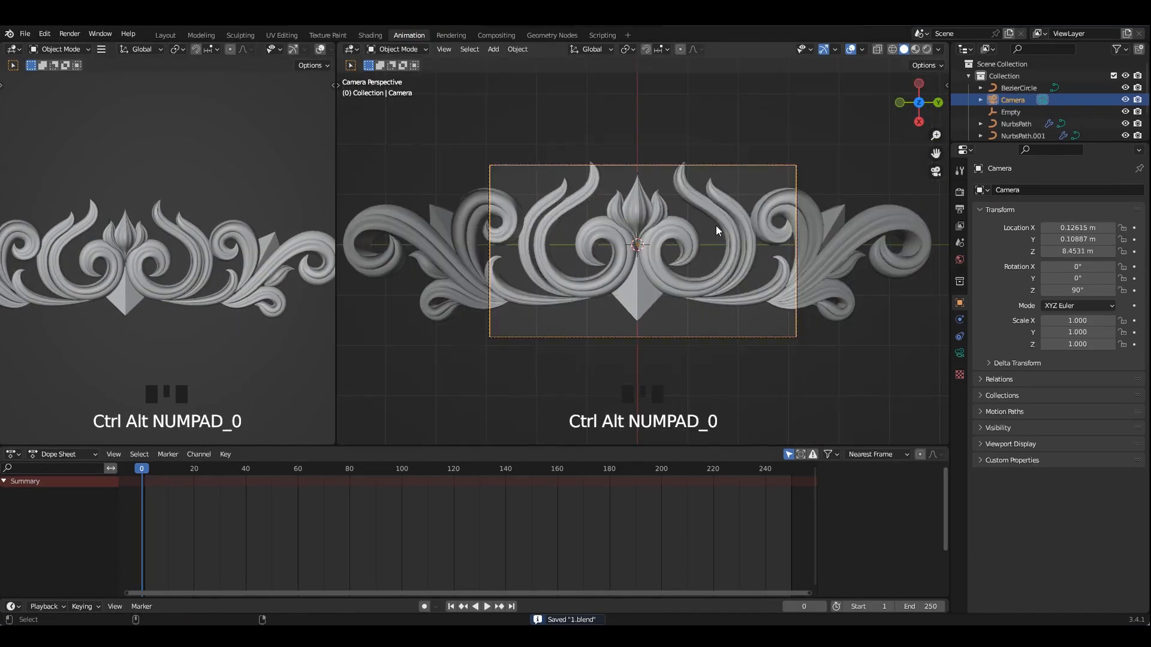
left_click(176, 189)
key("KP_0")
scroll(692, 163, "down", 7)
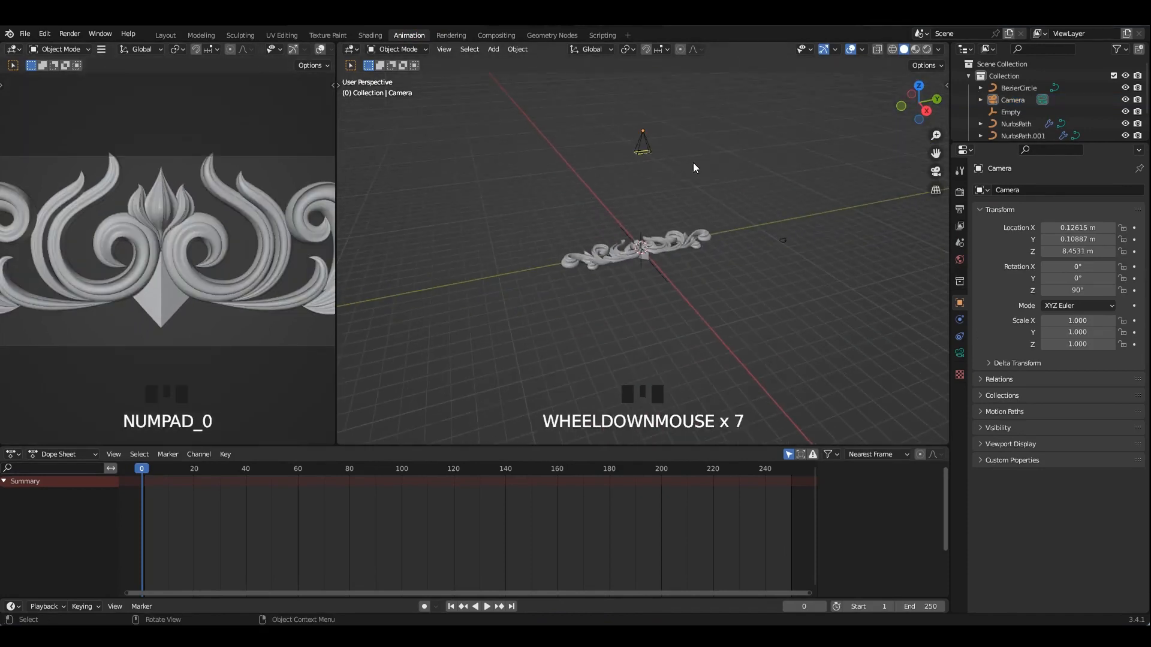
- Set the output resolution to 4000 by 4000 px
middle_click_drag(693, 164, 639, 170, "shift")
left_click(960, 354)
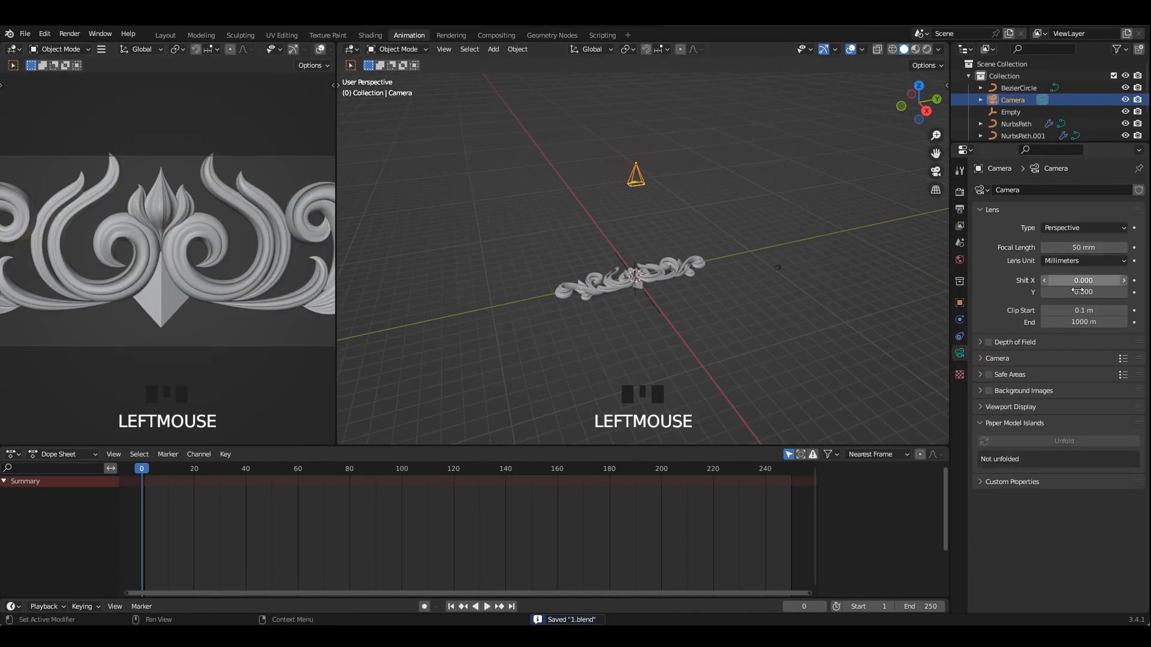
left_click(959, 210)
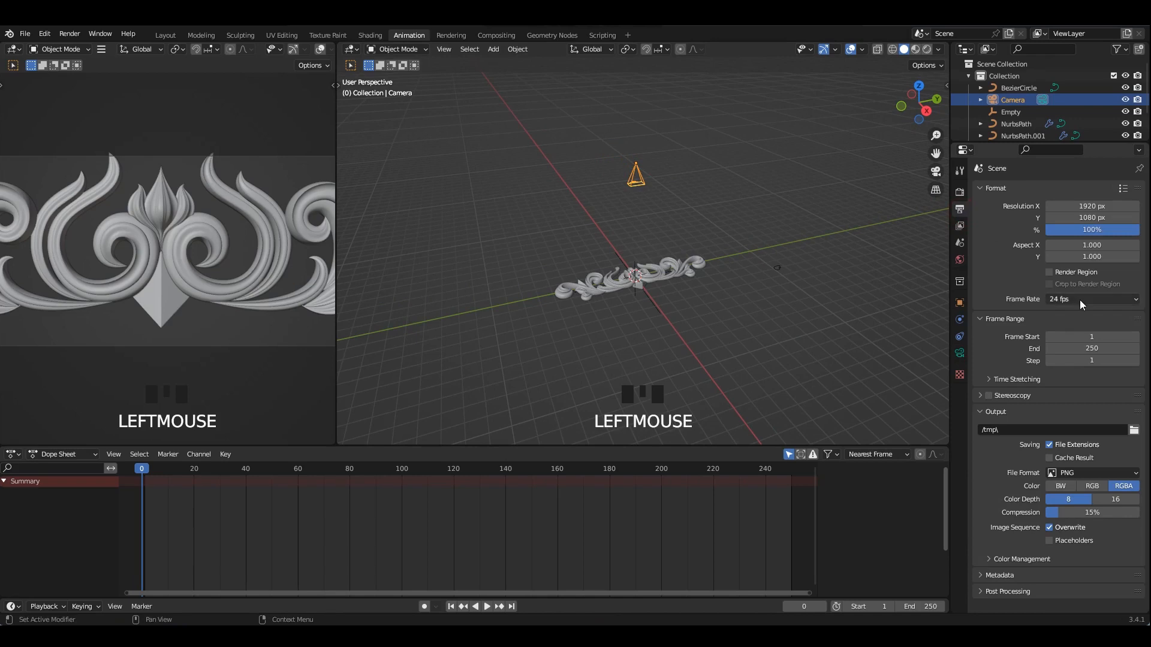
key("Return")
left_click(1097, 216)
type("4000")
key("Return")
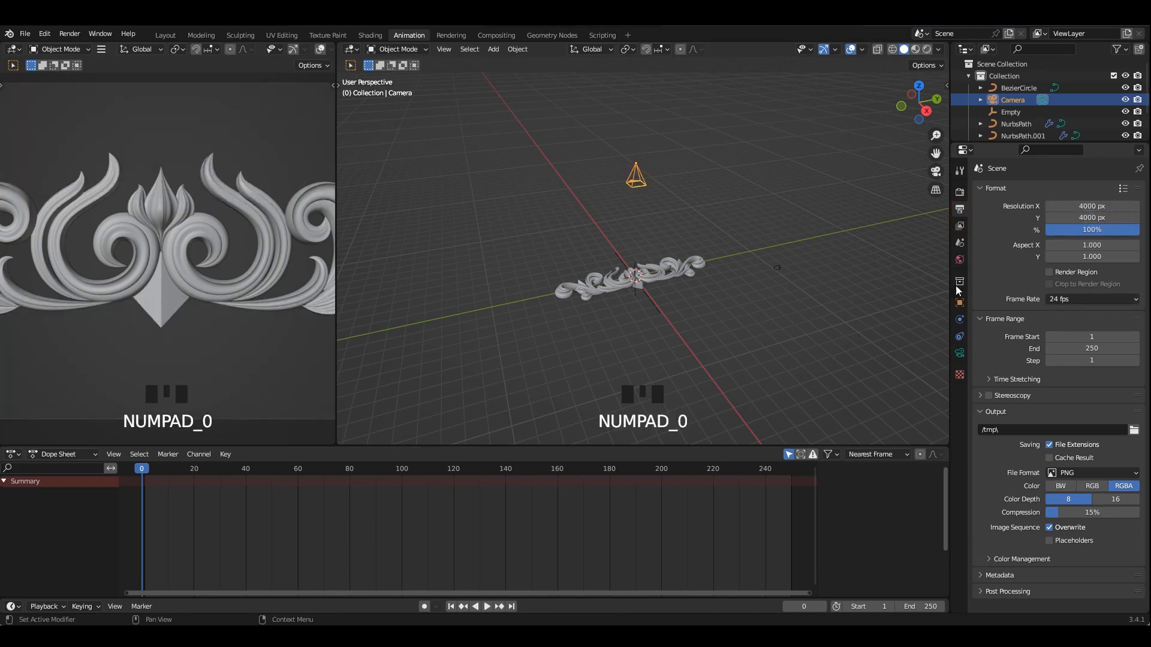
- Make the camera orthographic with a scale of about 12.15 so the whole ornament fits in the frame
left_click(960, 353)
left_click(1074, 256)
scroll(168, 252, "down", 3)
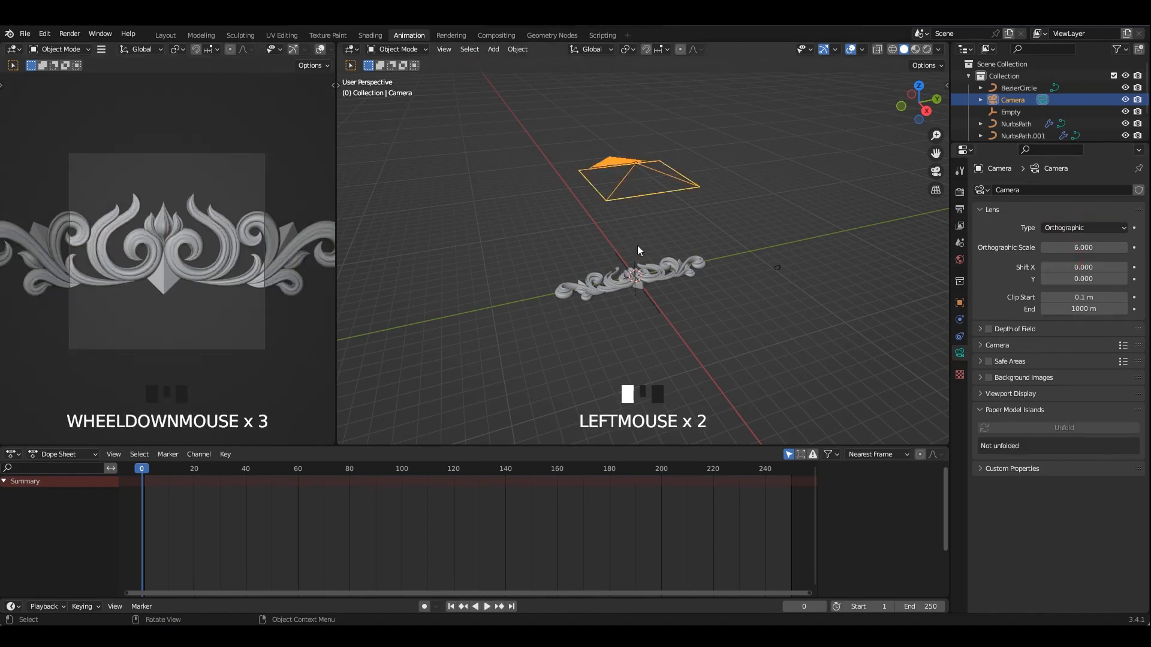
left_click_drag(1096, 247, 1144, 248, "shift")
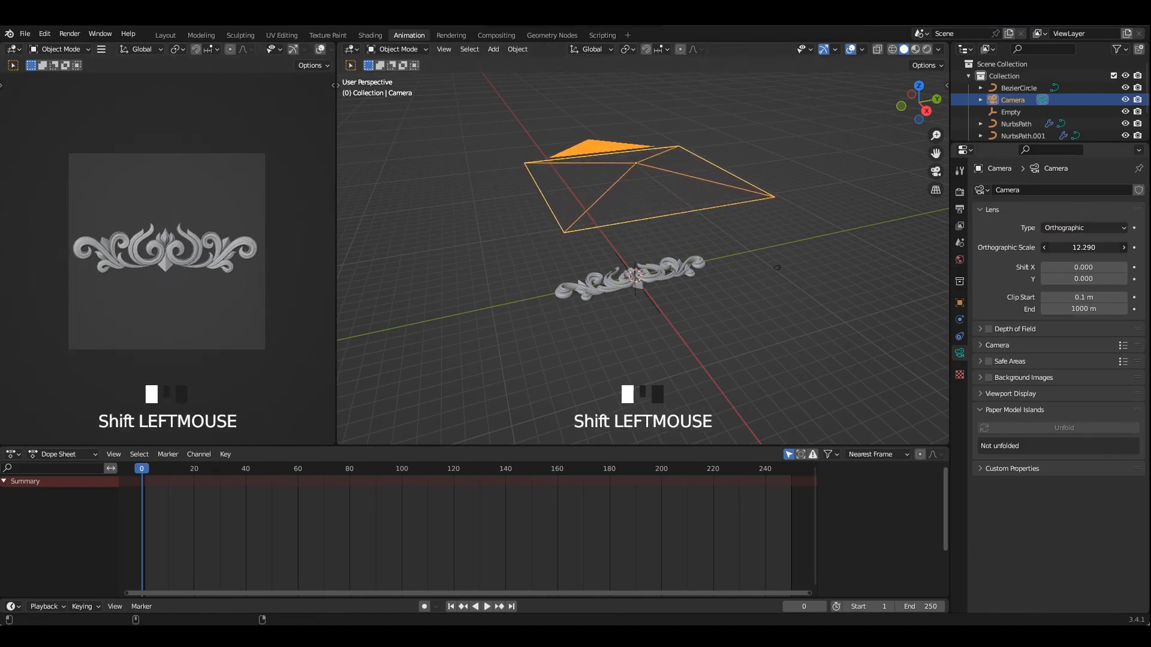
- Nudge the camera along the Y axis in the top view to centre the ornament in the frame
middle_click_drag(650, 200, 631, 180, "alt")
key("t")
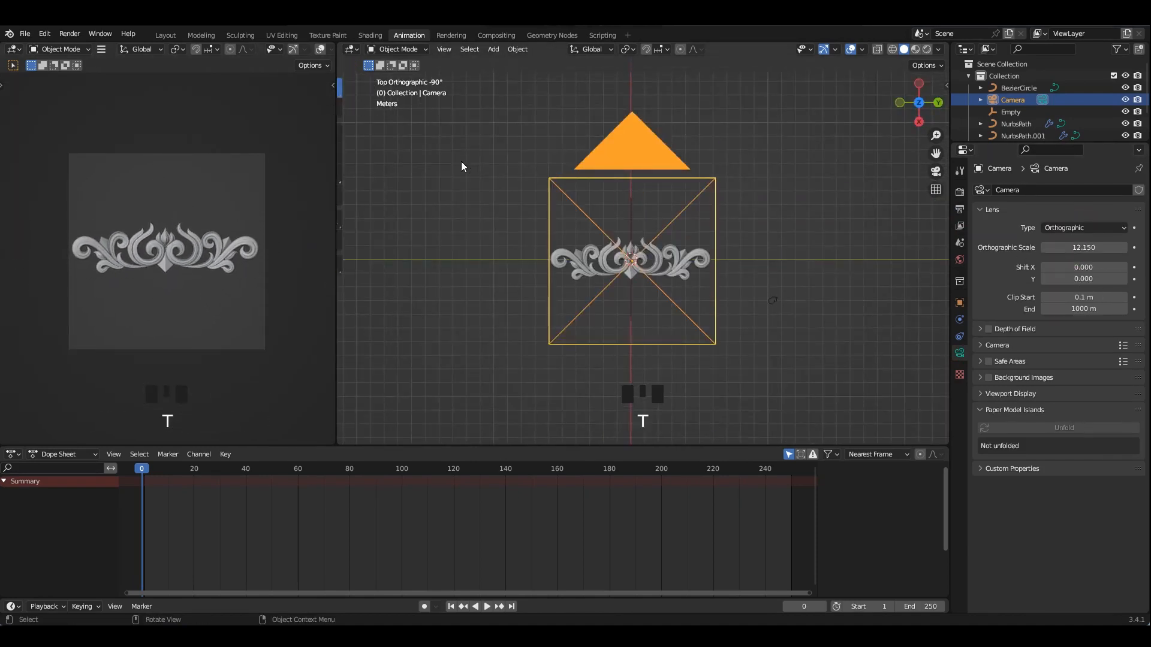
left_click(353, 133)
scroll(644, 249, "up", 4)
left_click_drag(670, 270, 667, 269)
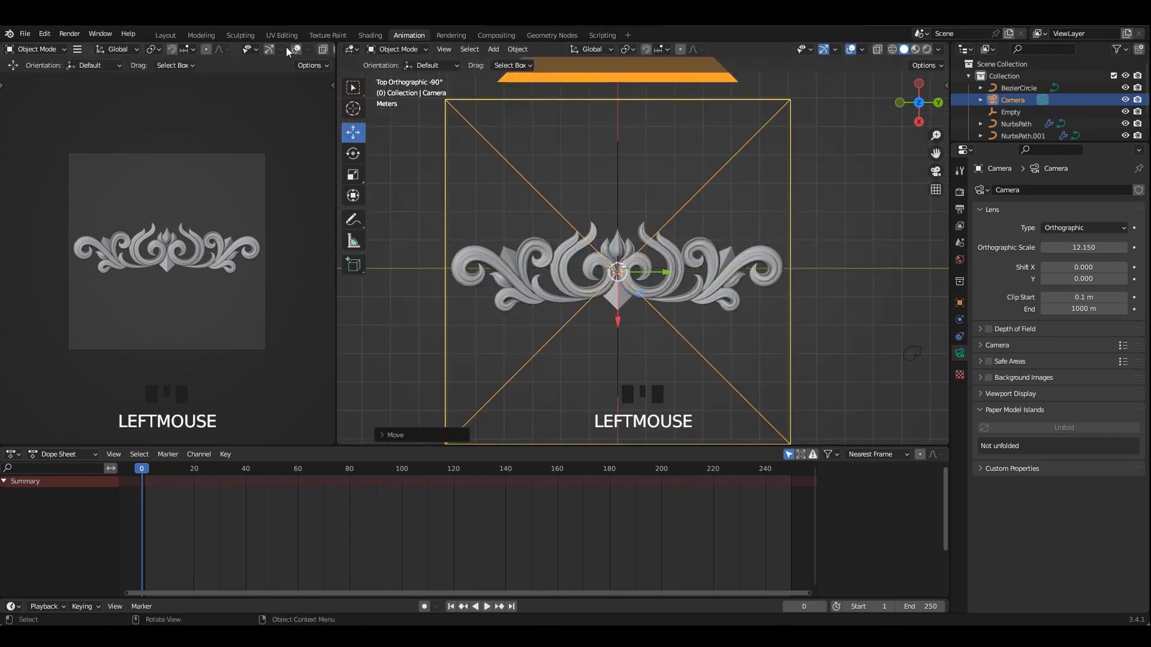
- Change the render engine to Cycles with 64 max samples for viewport and render, enable the transparent film and save the file
left_click(959, 192)
left_click(1064, 191)
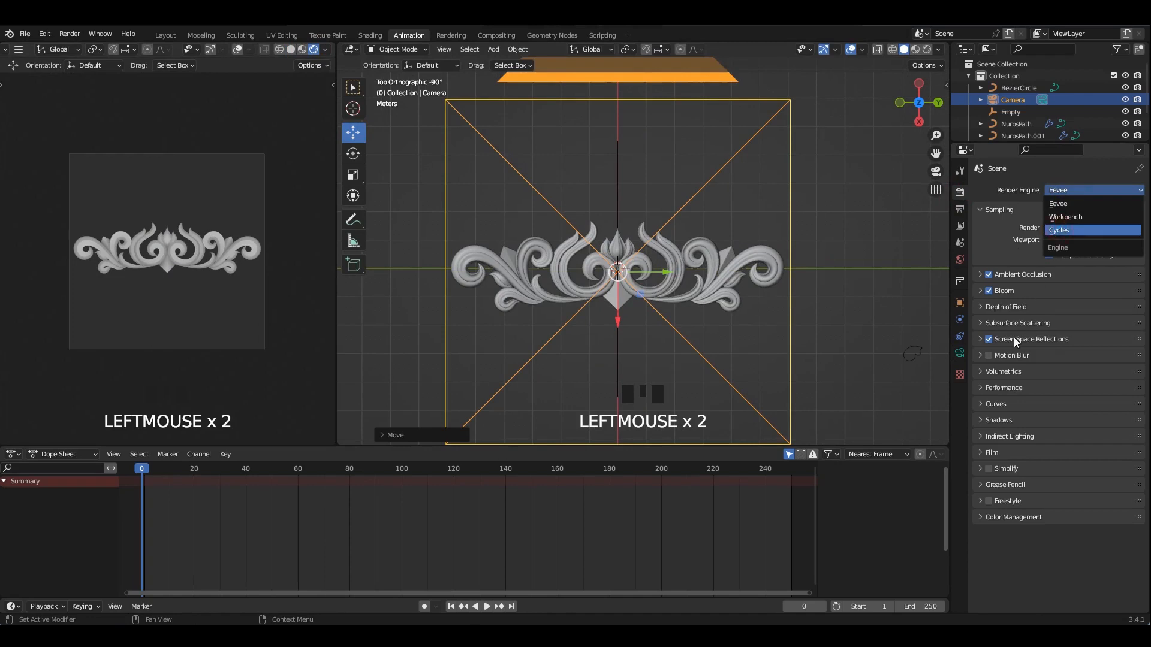
left_click(1058, 231)
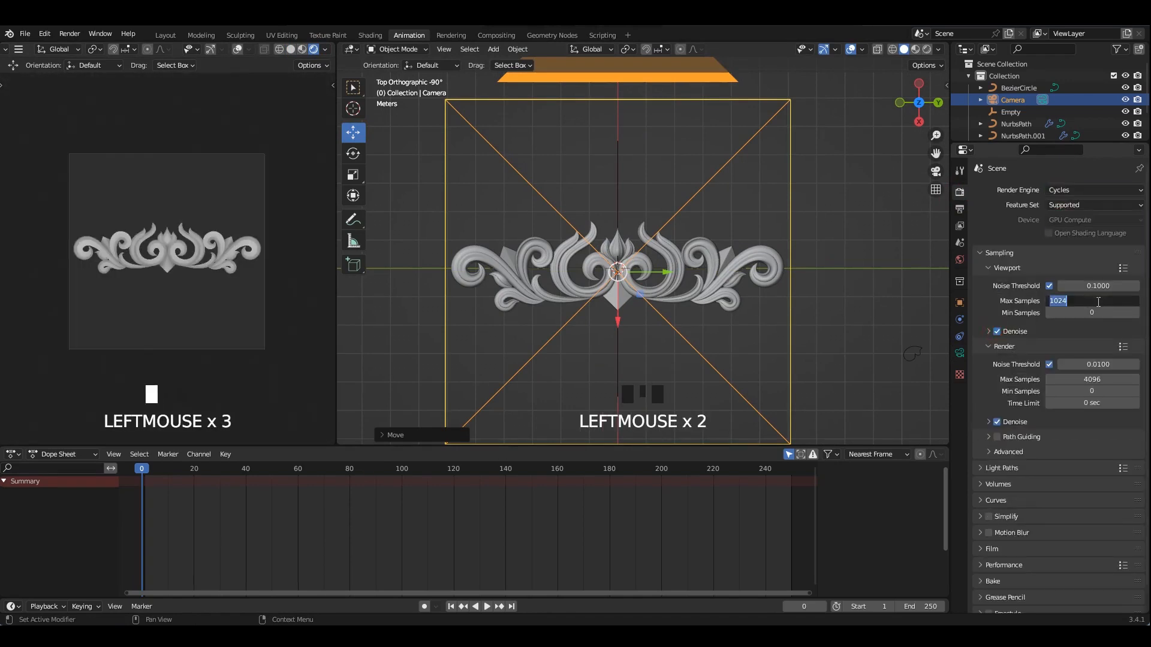
left_click_drag(956, 250, 961, 200)
scroll(1011, 539, "down", 5)
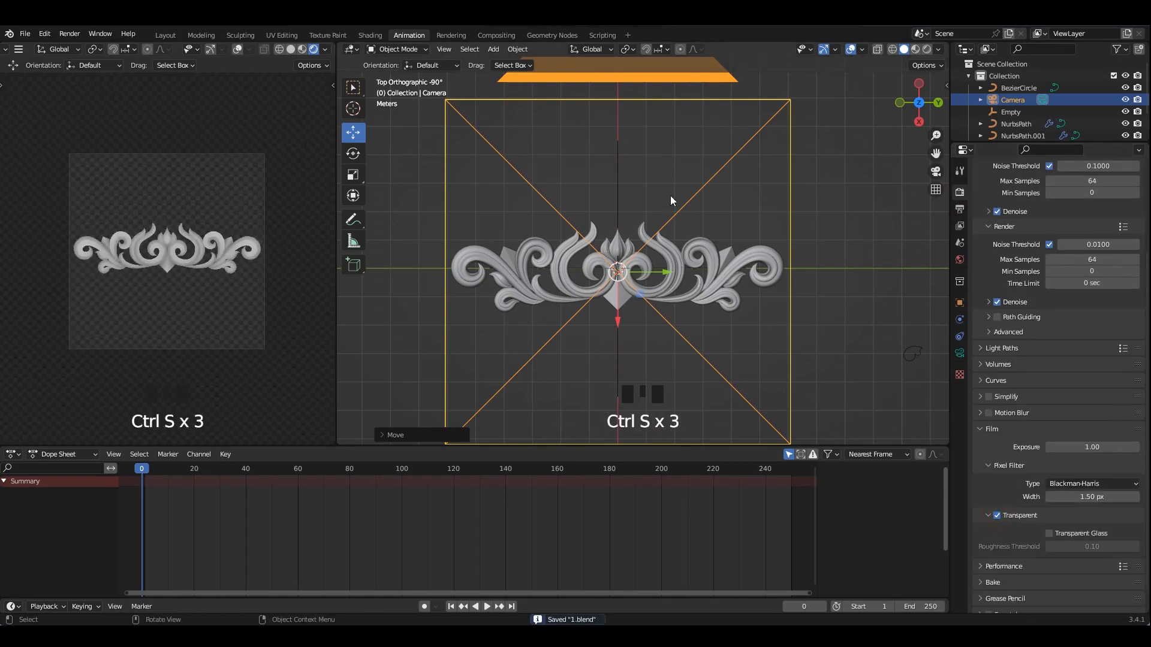
- Preview the ornament with rendered shading and hidden overlays and gizmos, then save the file
left_click(915, 49)
left_click(926, 49)
scroll(802, 131, "up", 4)
left_click(836, 49)
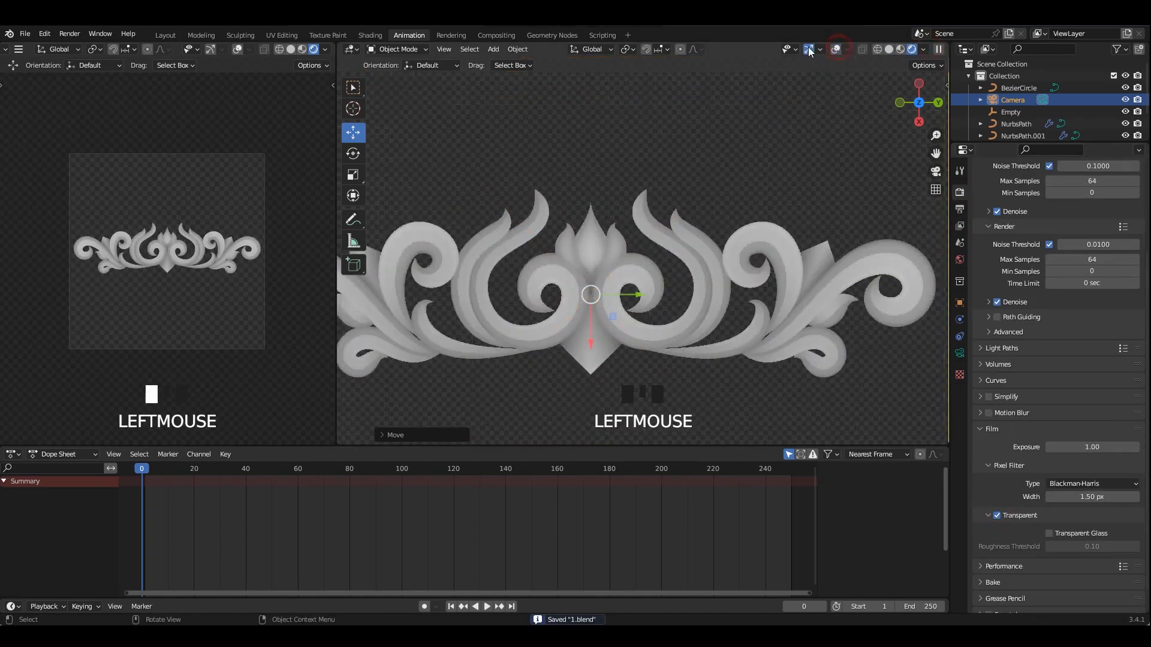
middle_click_drag(772, 202, 627, 261, "shift")
key("ctrl+s")
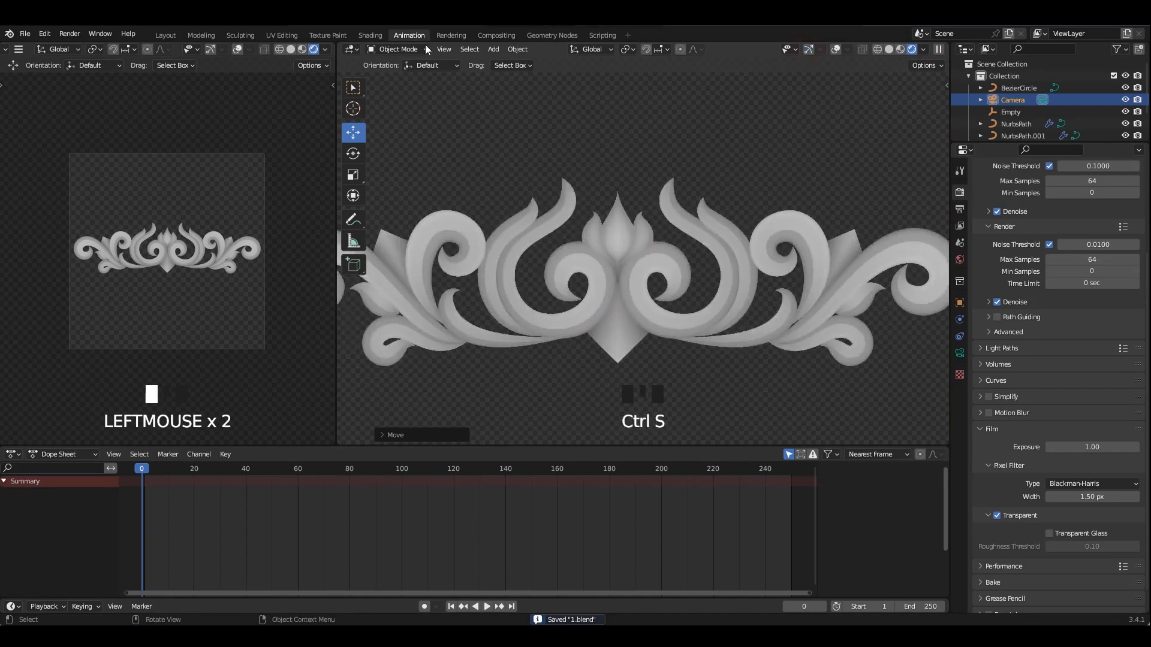
- Examine the rendered height image 1.jpg up close and compare it with the shaded ornament in the Shading workspace
left_click(371, 36)
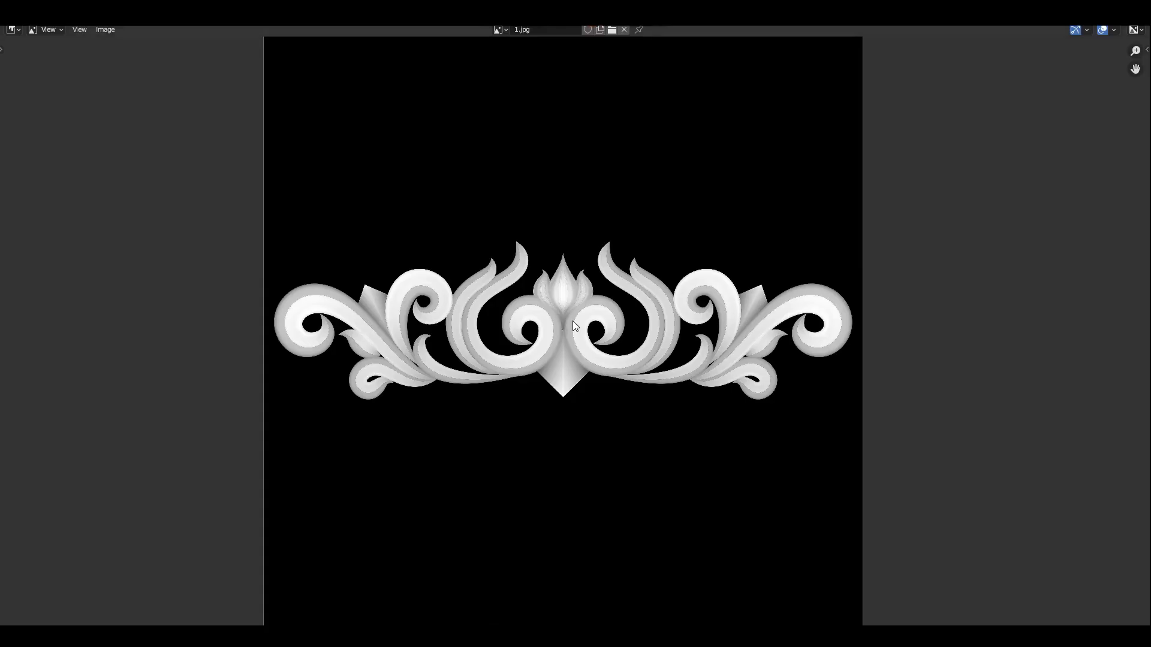
scroll(573, 321, "up", 4)
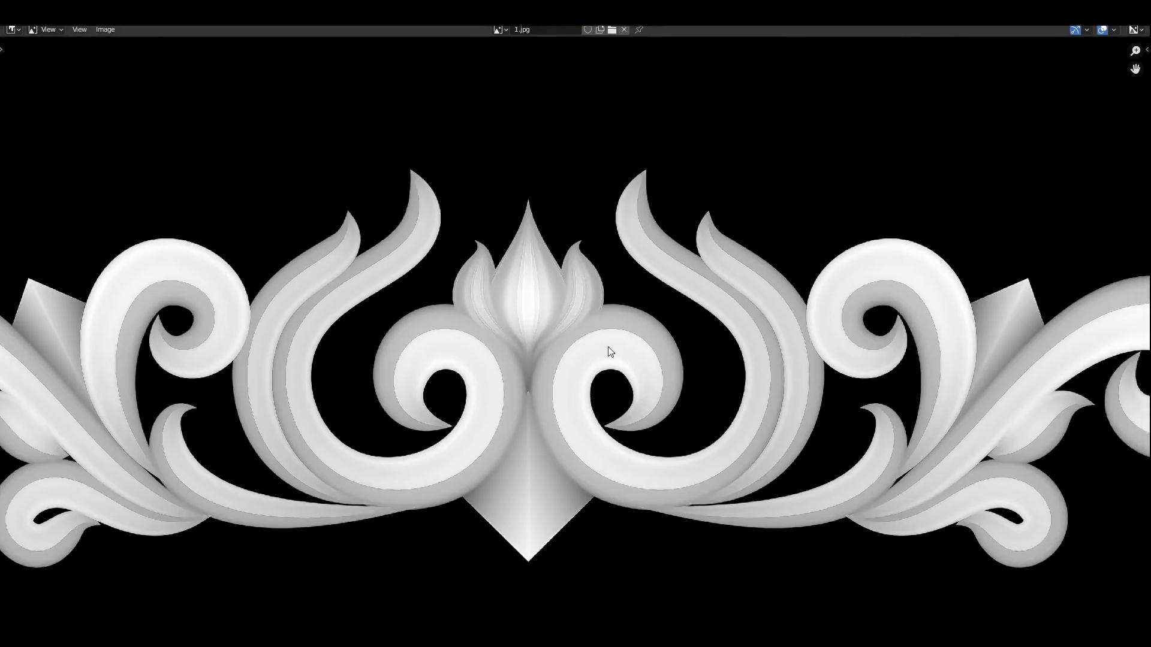
scroll(608, 346, "down", 2)
scroll(586, 326, "down", 1)
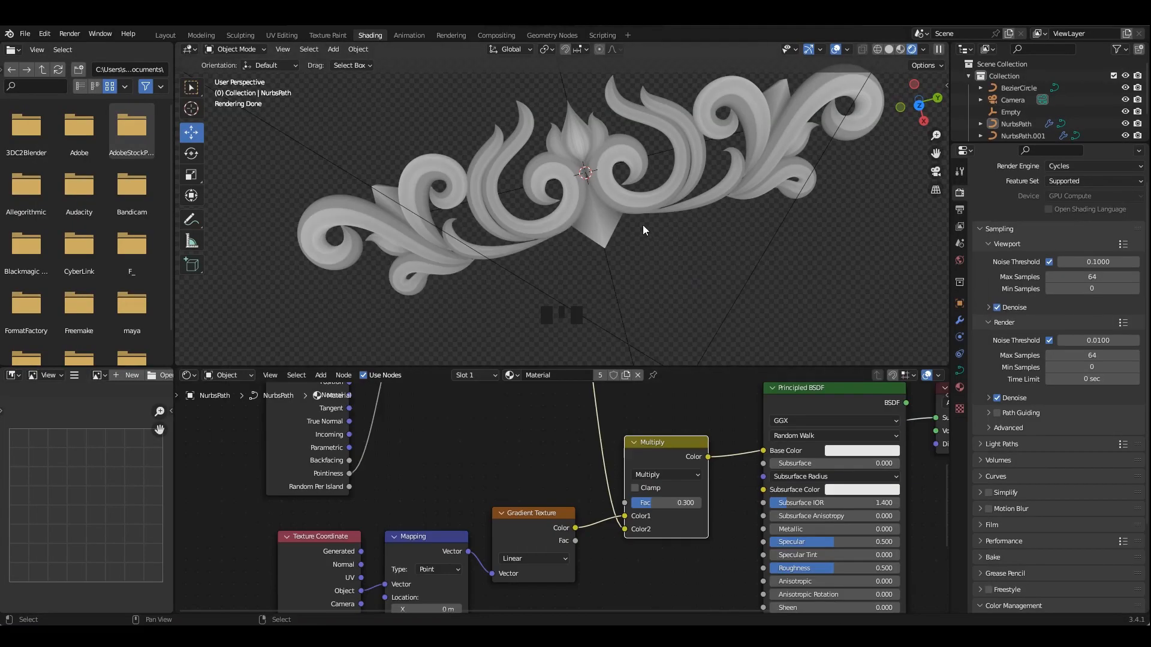
middle_click_drag(642, 225, 574, 158)
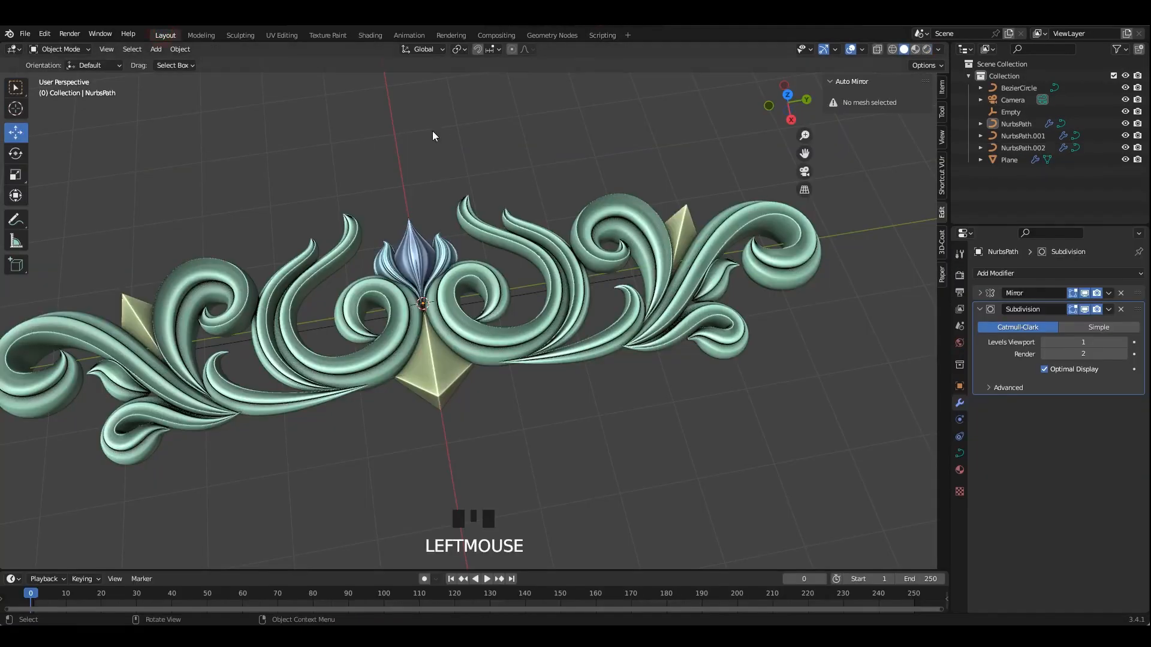
- Add a plane in the Layout workspace, move it along Y beside the ornament and scale it by 5
middle_click_drag(433, 130, 535, 200, "shift")
key("shift+a")
mouse_move(535, 196)
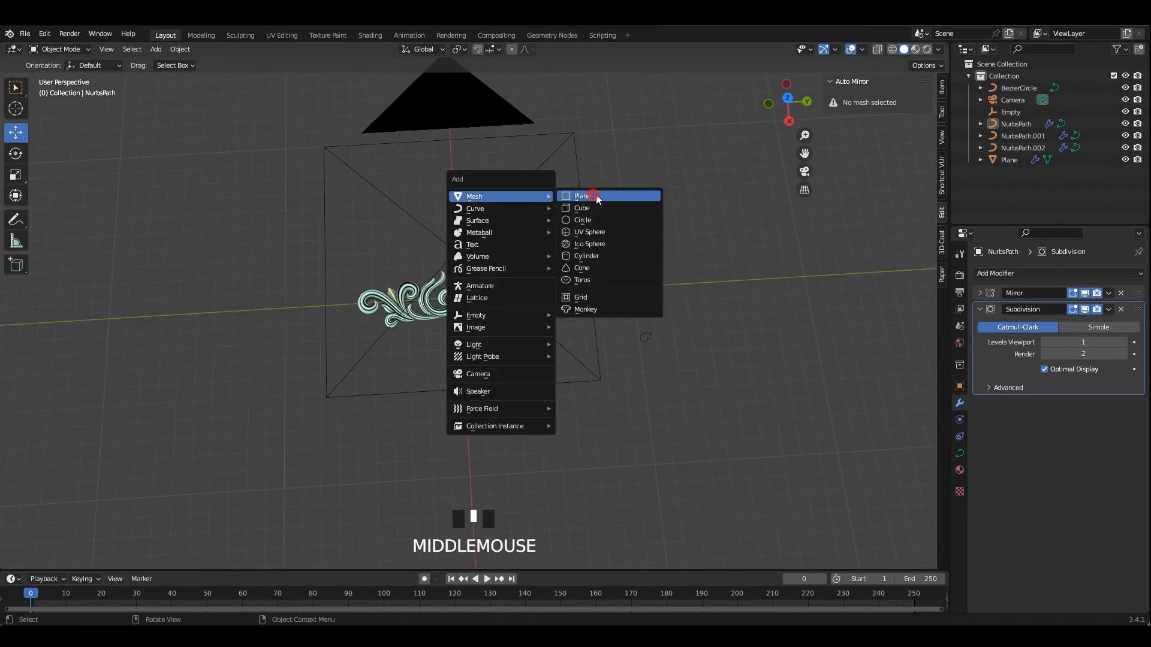
left_click(596, 197)
left_click_drag(509, 293, 860, 317)
type("s5")
left_click(926, 367)
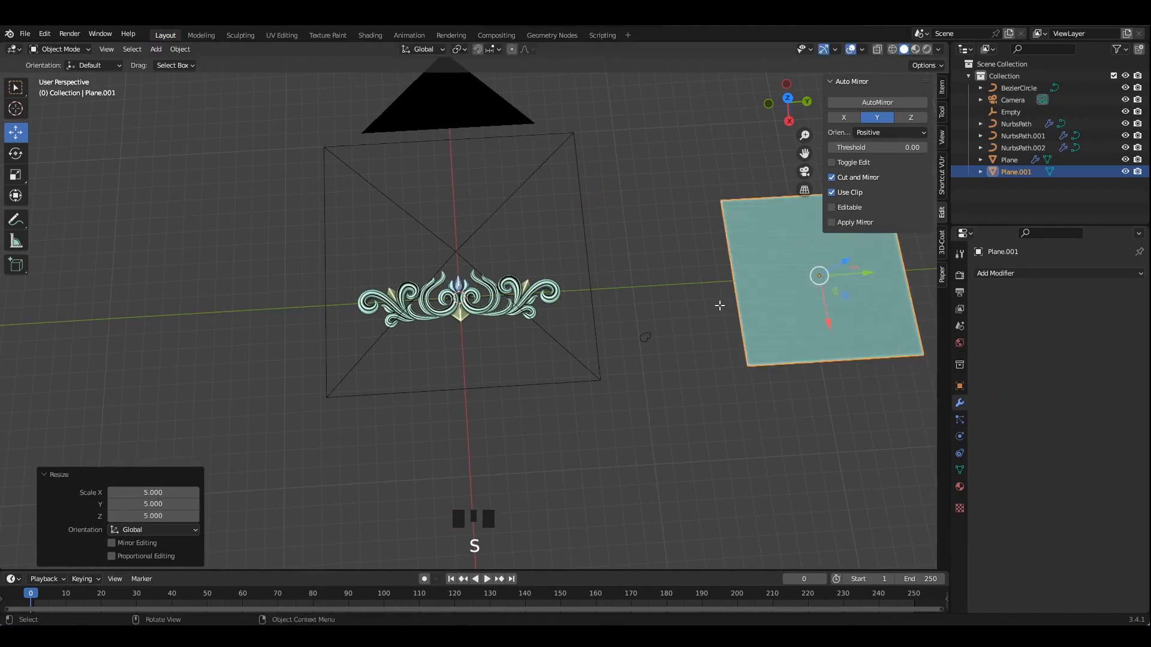
- Subdivide the new plane five times in Edit Mode with one cut each time, and return to Object Mode
key("Tab")
scroll(719, 305, "up", 2)
middle_click_drag(719, 306, 767, 306)
key("grave")
right_click(539, 216)
left_click(528, 253)
right_click(516, 251)
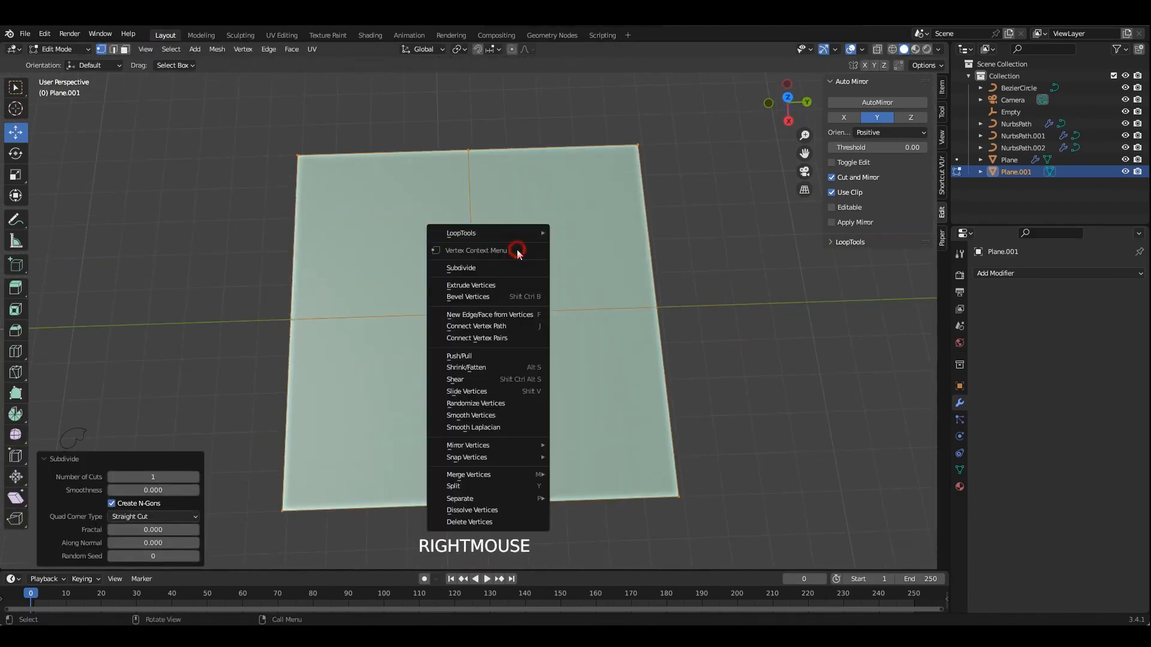
left_click(493, 266)
right_click(488, 266)
left_click(475, 283)
right_click(474, 280)
left_click(473, 291)
right_click(474, 291)
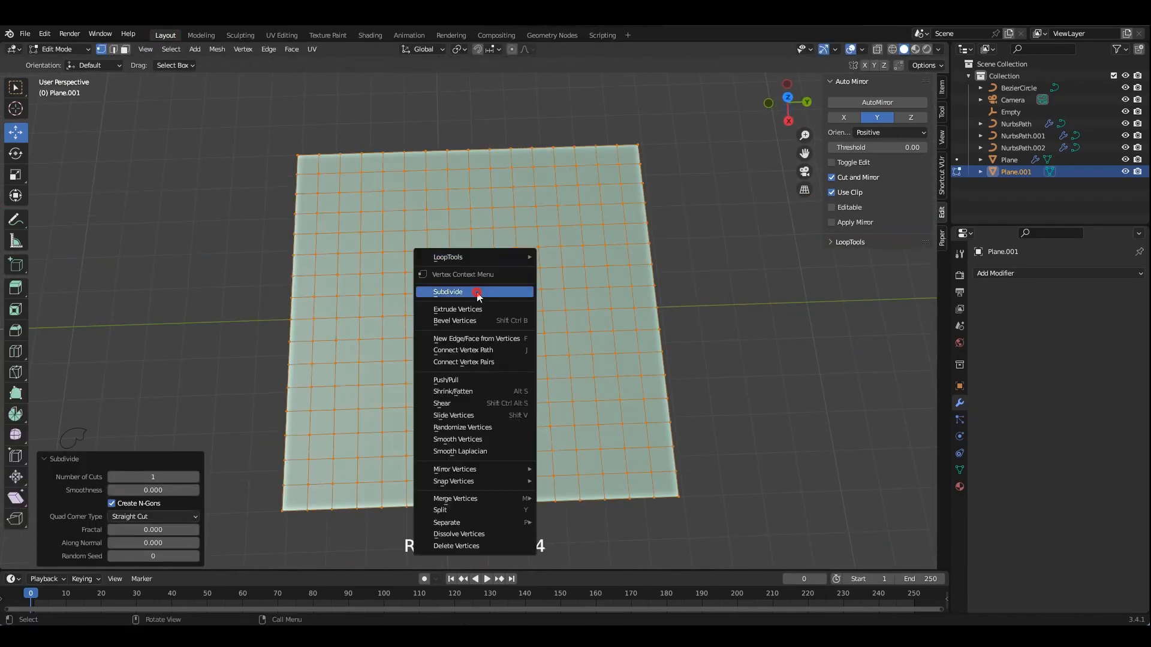
left_click(477, 293)
key("Tab")
- Apply the plane's location and set its origin to its geometry
key("ctrl+a")
left_click(592, 267)
right_click(575, 285)
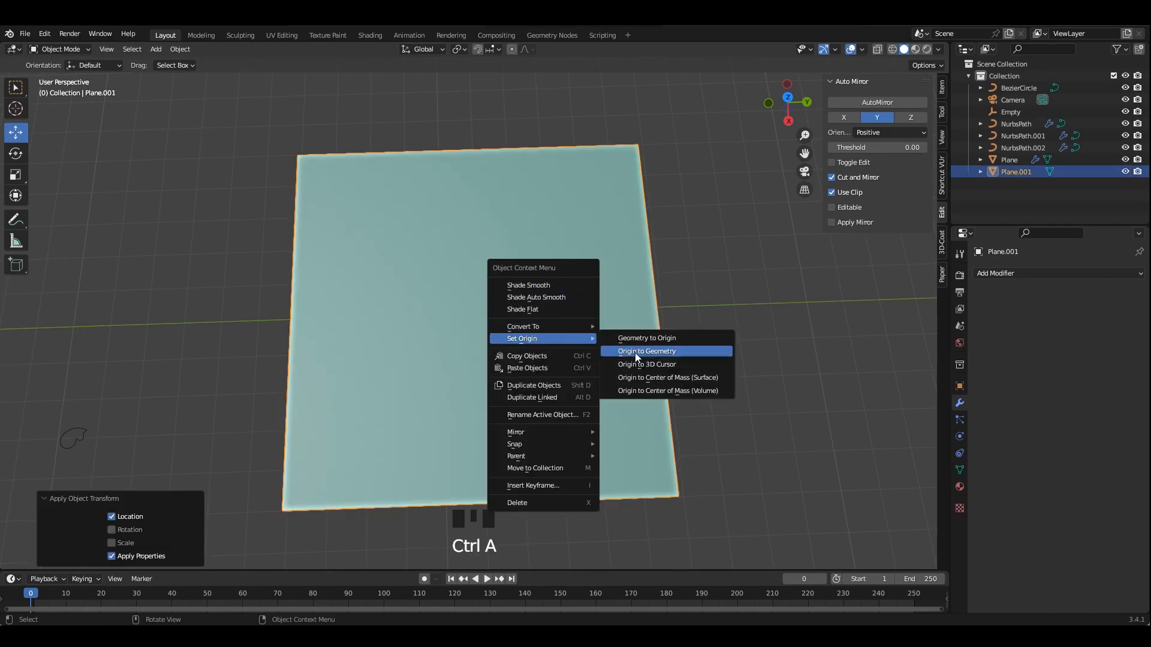
left_click(634, 353)
middle_click_drag(635, 352, 648, 344, "shift")
- Add a Multiresolution modifier to the plane and subdivide it to level 5
left_click(1019, 273)
left_click(923, 429)
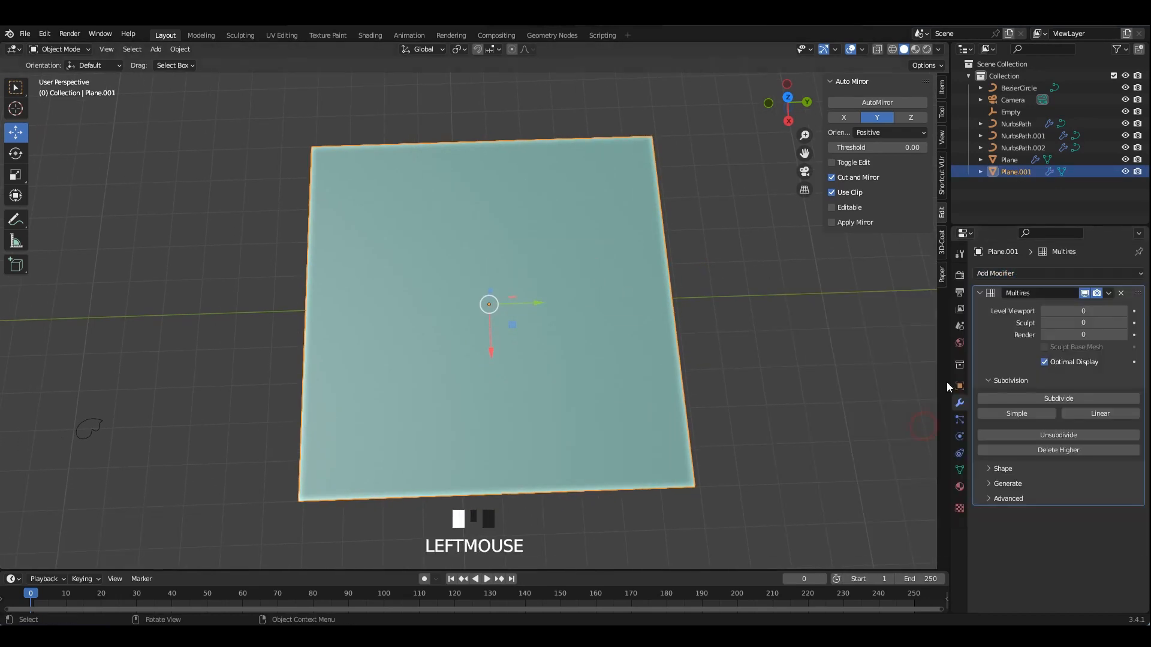
double_click(1038, 398)
double_click(1038, 398)
middle_click_drag(700, 254, 549, 254)
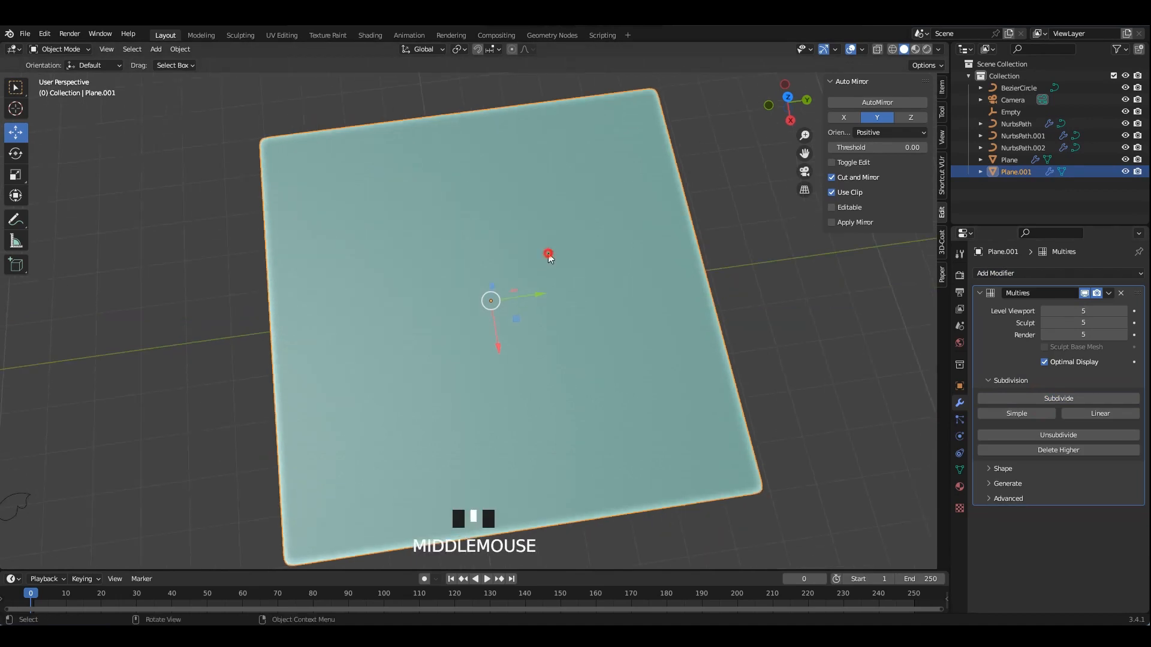
- Frame the plane in the Sculpting workspace and set viewport shading to MatCap with Random color, World background and Both-type cavity
left_click(240, 34)
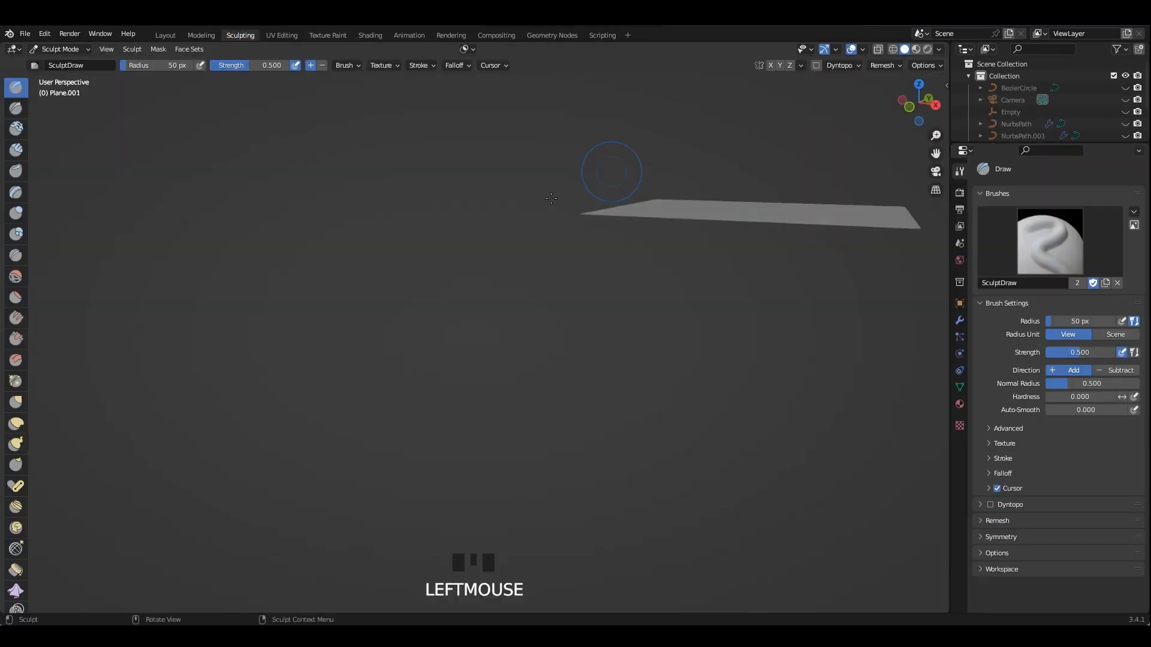
mouse_move(611, 167)
middle_mouse_down()
mouse_move(719, 257)
mouse_move(933, 50)
middle_mouse_up()
key("grave")
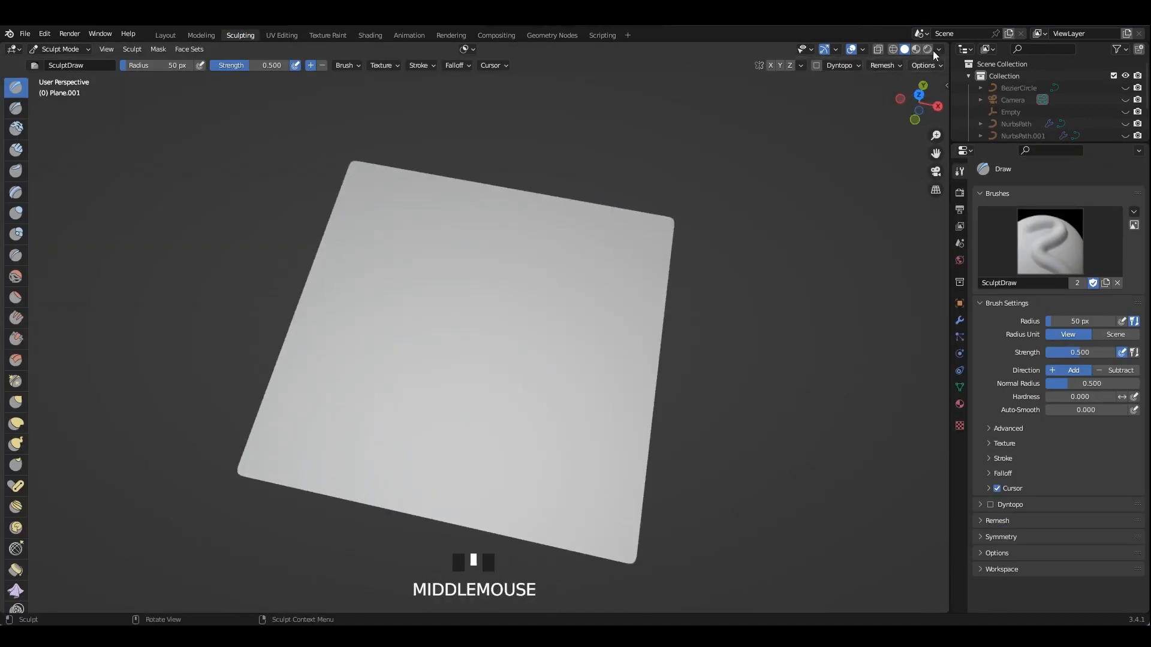
left_click(939, 49)
left_click(929, 199)
left_click(937, 230)
left_click(966, 307)
left_click(971, 343)
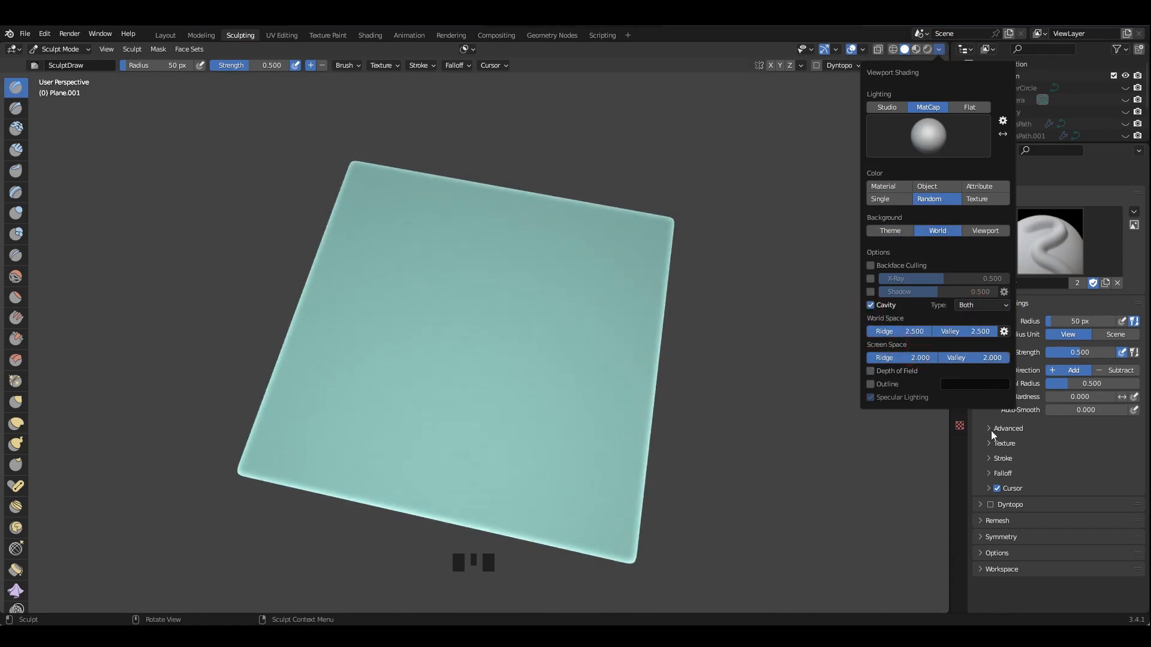
- Create a new brush texture for the Draw brush and load the rendered ornament image into it
left_click(959, 404)
left_click(959, 321)
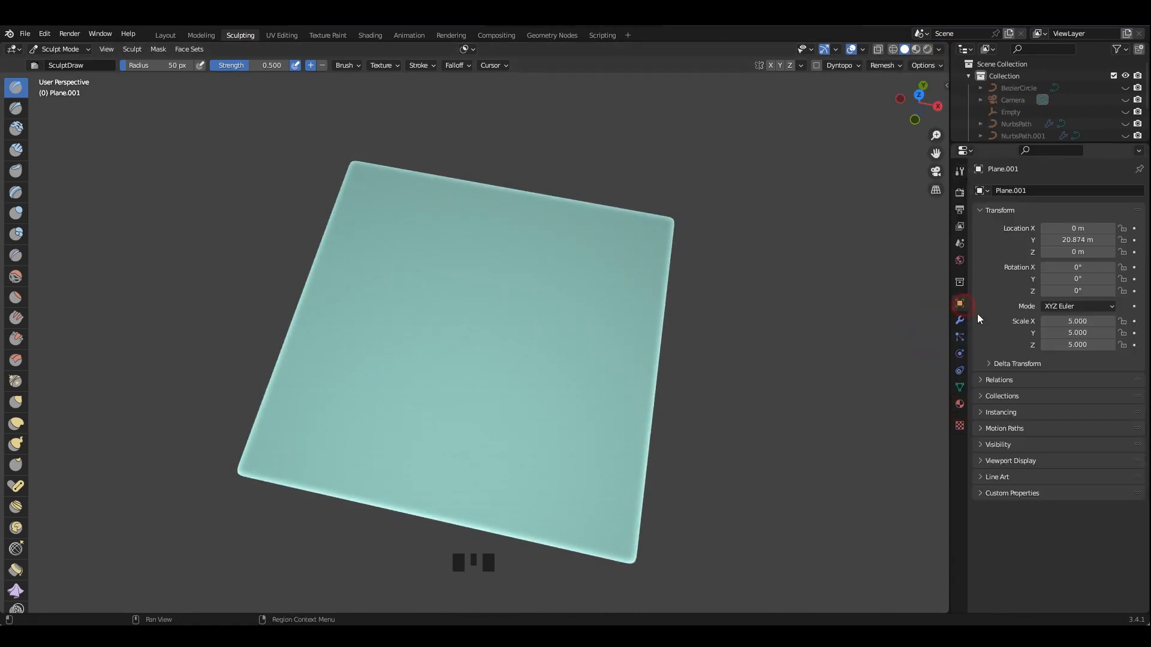
middle_click_drag(522, 311, 590, 303)
left_click(960, 426)
left_click(1079, 210)
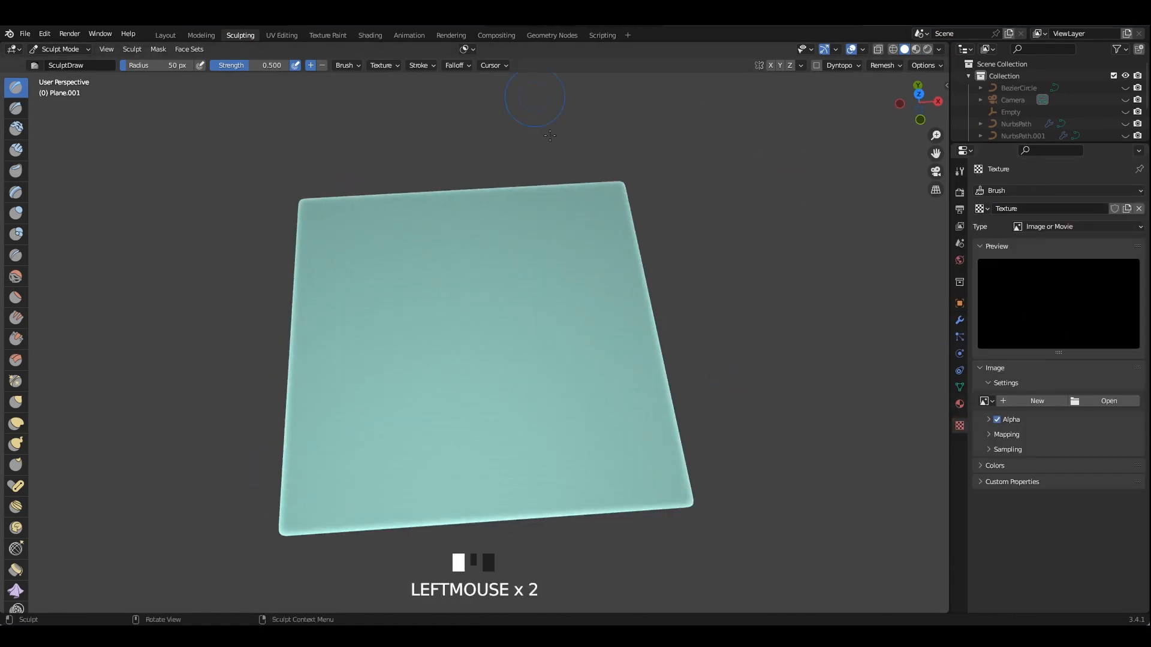
double_click(529, 349)
- Set the brush texture's mapping to Stencil and reposition the stencil over the plane
left_click(959, 193)
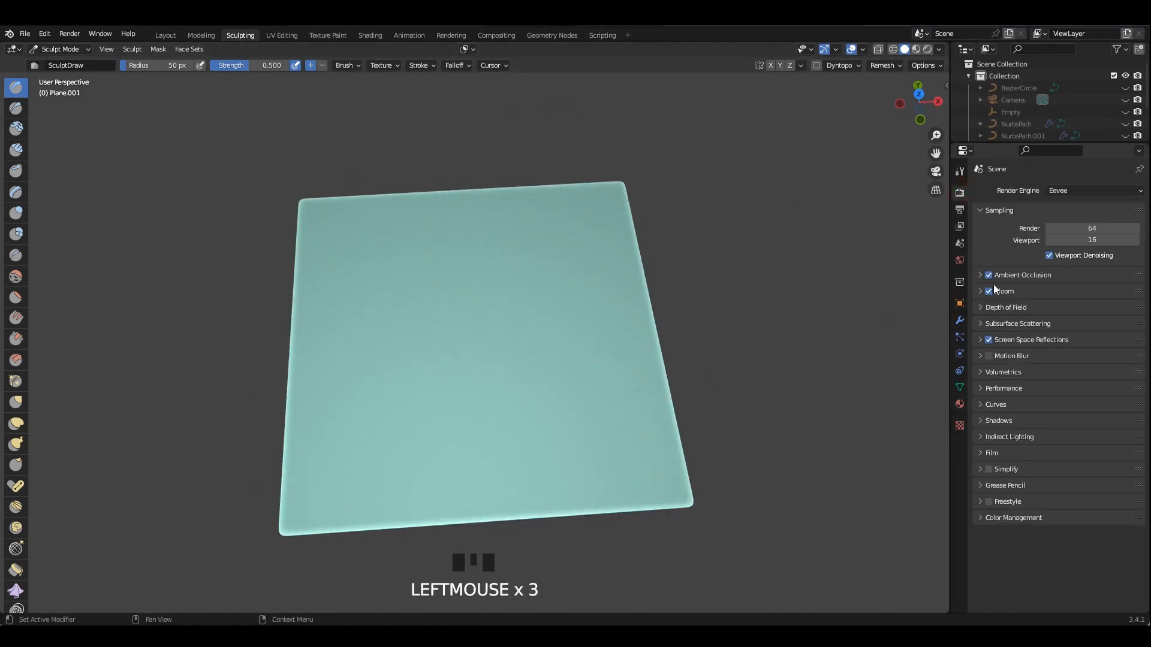
left_click(958, 171)
left_click(1005, 443)
scroll(1055, 419, "down", 3)
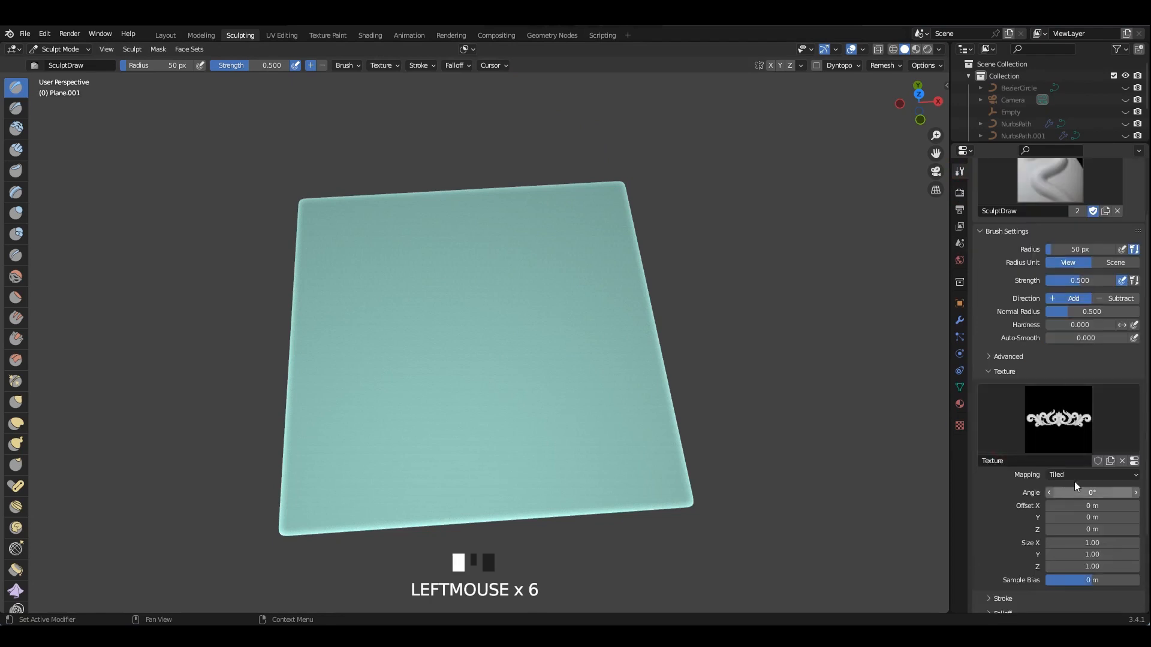
left_click(1092, 473)
left_click(1079, 541)
right_click_drag(157, 406, 459, 278)
scroll(1036, 477, "down", 5)
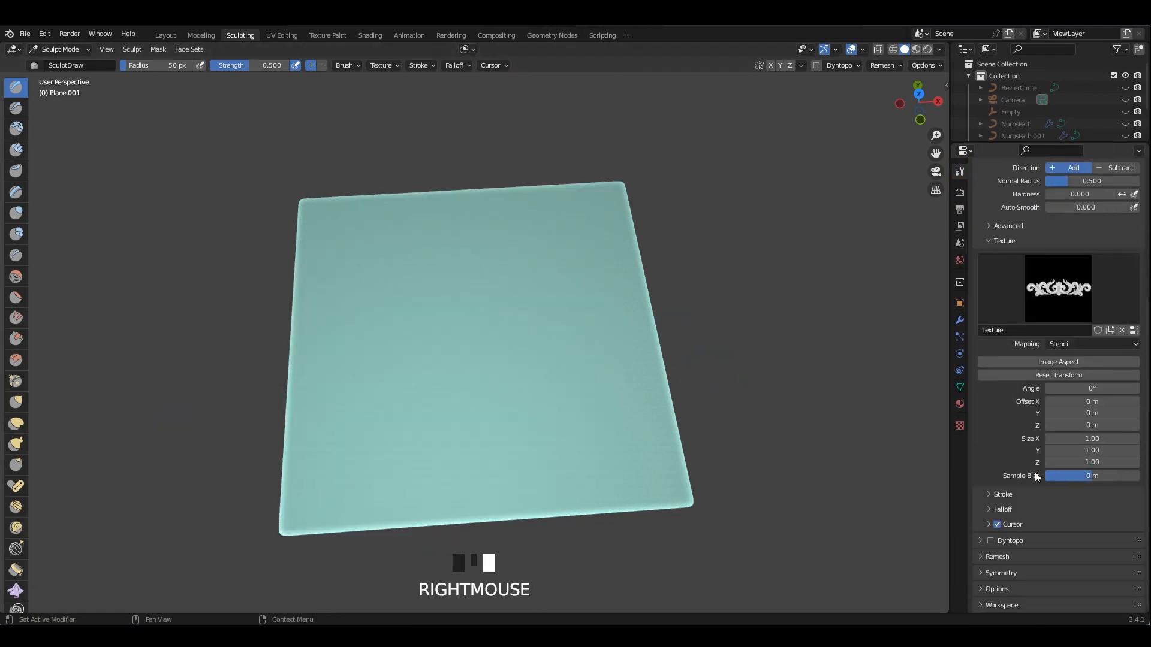
- Set the Draw brush's falloff curve to the Sphere preset
scroll(1013, 506, "down", 2)
left_click(1029, 492)
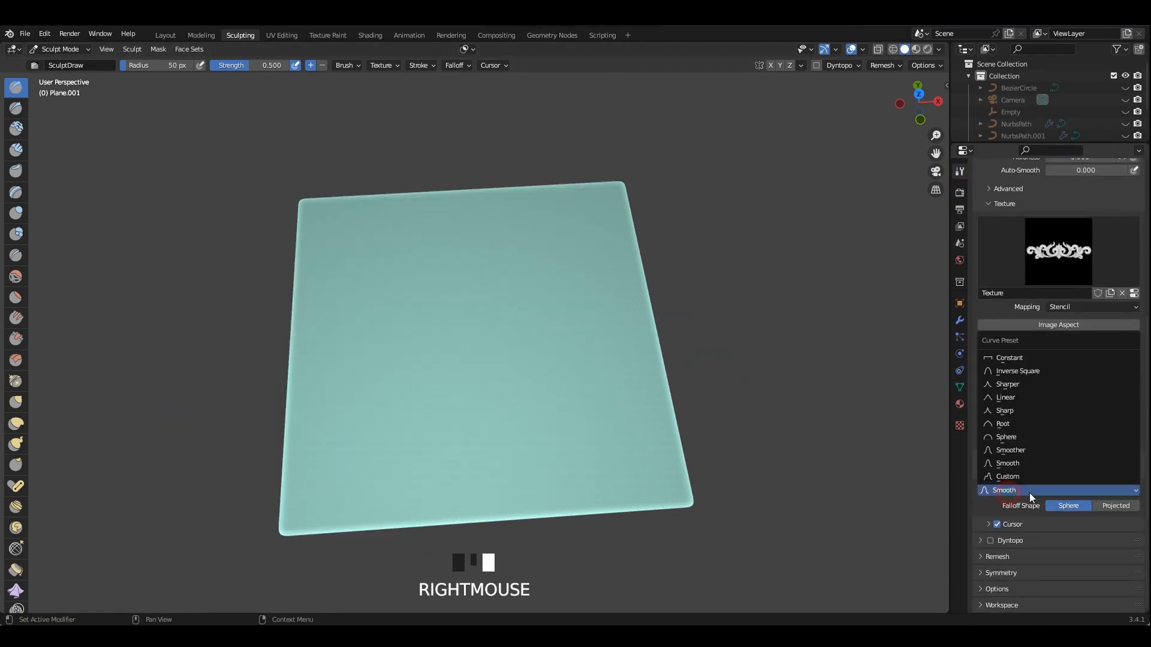
left_click(1006, 438)
- Try stamping the ornament horizontally across the plane through the stencil in top view
middle_click_drag(550, 276, 559, 340, "alt")
right_click_drag(579, 342, 590, 341)
right_click_drag(589, 348, 601, 354, "shift")
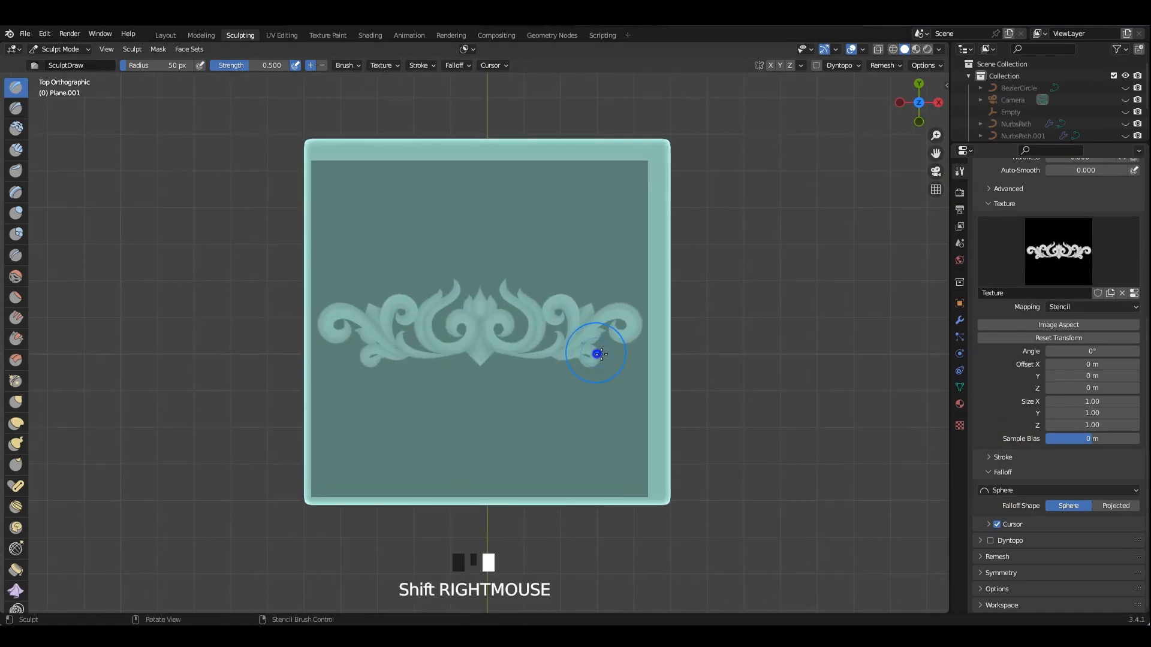
right_click_drag(479, 322, 485, 322)
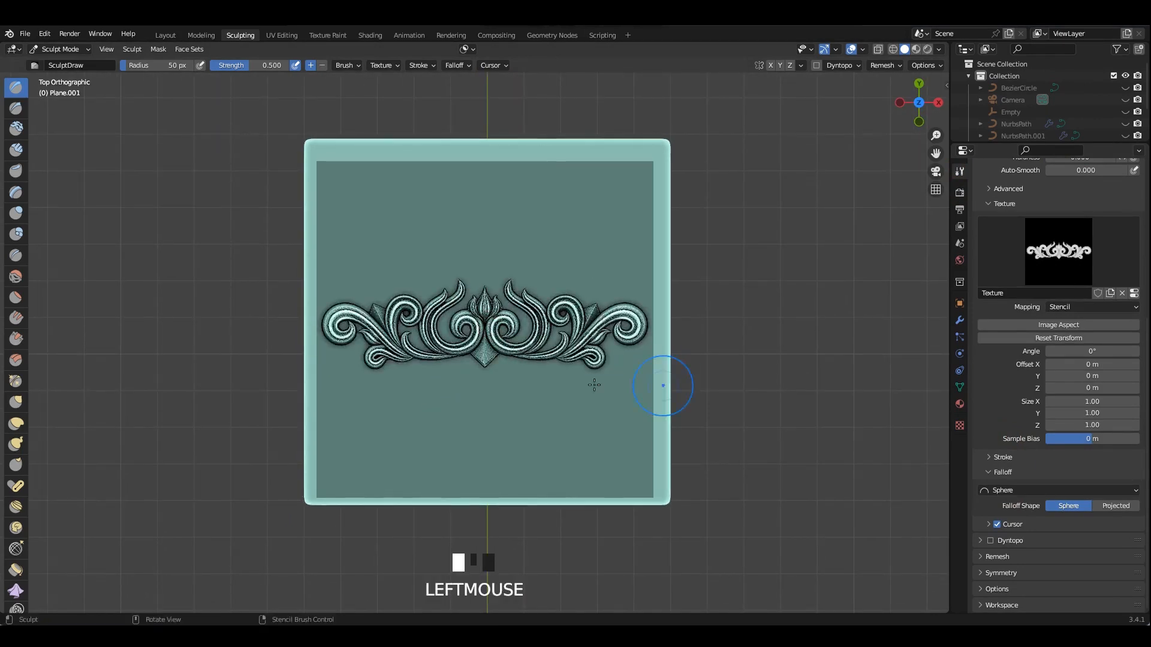
mouse_move(593, 385)
middle_mouse_down()
mouse_move(569, 365)
mouse_move(539, 360)
mouse_move(529, 372)
mouse_move(544, 351)
middle_mouse_up()
key("ctrl+z")
- Enlarge the stencil, rotate it to 316° along the plane's diagonal, and lower the brush strength to 0.224
scroll(548, 372, "up", 1)
right_click_drag(619, 358, 611, 375)
right_click_drag(604, 329, 686, 384, "ctrl")
key("shift+f")
left_click(564, 333)
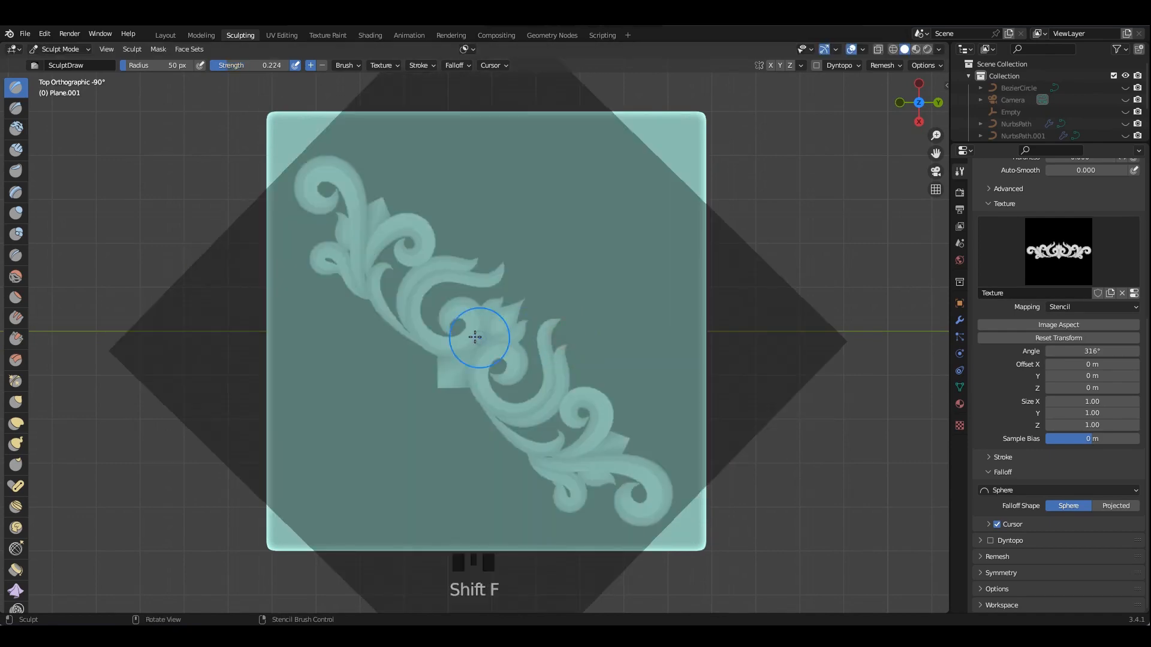
- Sculpt the large ornament diagonally across the plane through the stencil and move the stencil aside
left_click_drag(312, 180, 660, 510)
right_click_drag(779, 383, 823, 391)
middle_click_drag(451, 353, 450, 267)
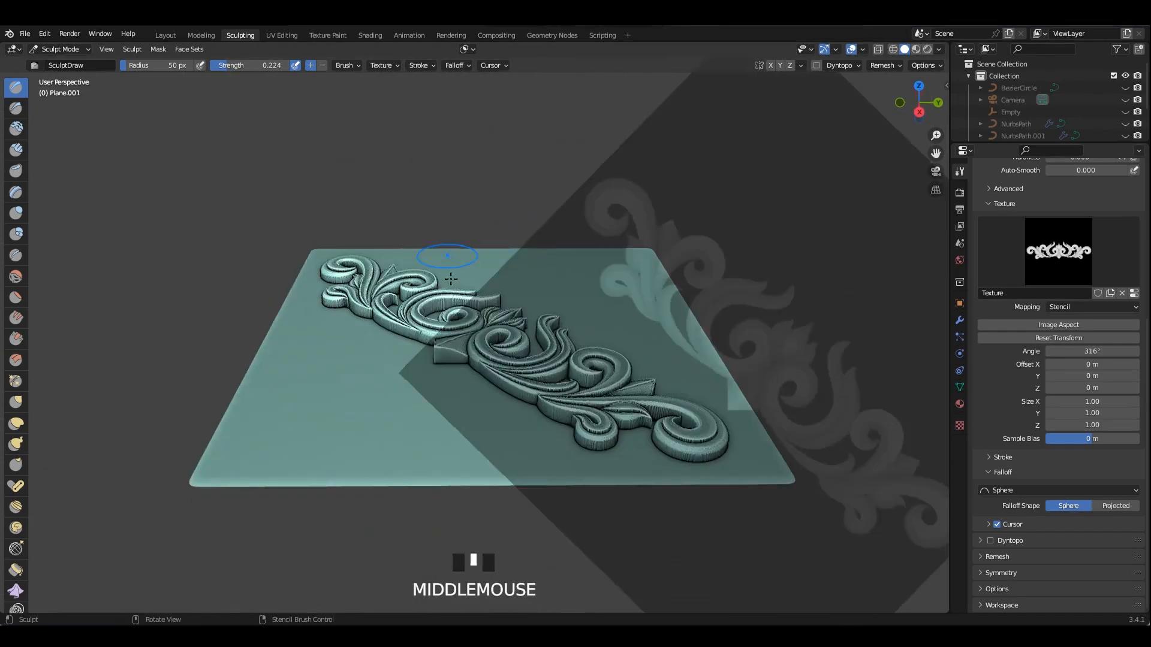
middle_click_drag(539, 240, 590, 328)
- Shrink the stencil, rotate it to 135°, and sculpt a smaller ornament beside the large diagonal one
middle_click_drag(682, 360, 567, 257, "shift")
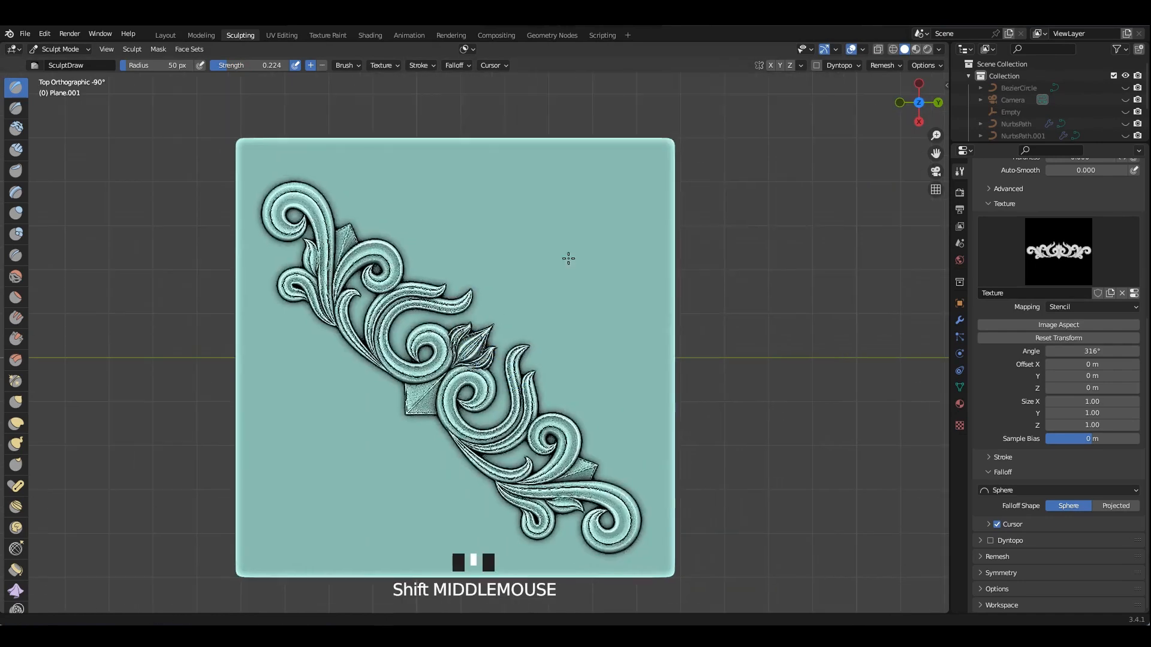
right_click_drag(567, 257, 597, 280, "shift")
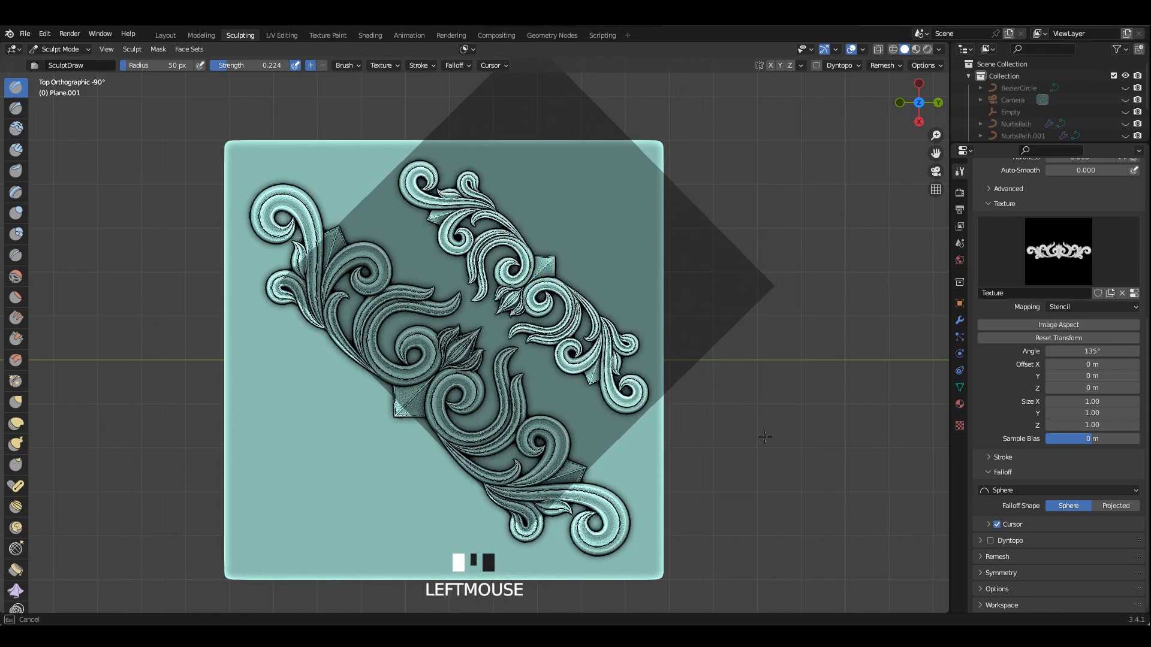
right_click_drag(548, 308, 938, 350)
middle_click_drag(515, 318, 449, 270)
mouse_move(407, 336)
middle_mouse_down()
mouse_move(334, 329)
mouse_move(414, 336)
middle_mouse_up()
- Turn the stencil to 41.1° and sculpt a second small ornament on the opposite side of the large one
middle_click_drag(509, 324, 560, 174, "alt")
right_click_drag(891, 410, 663, 445)
right_click_drag(697, 367, 706, 335, "ctrl")
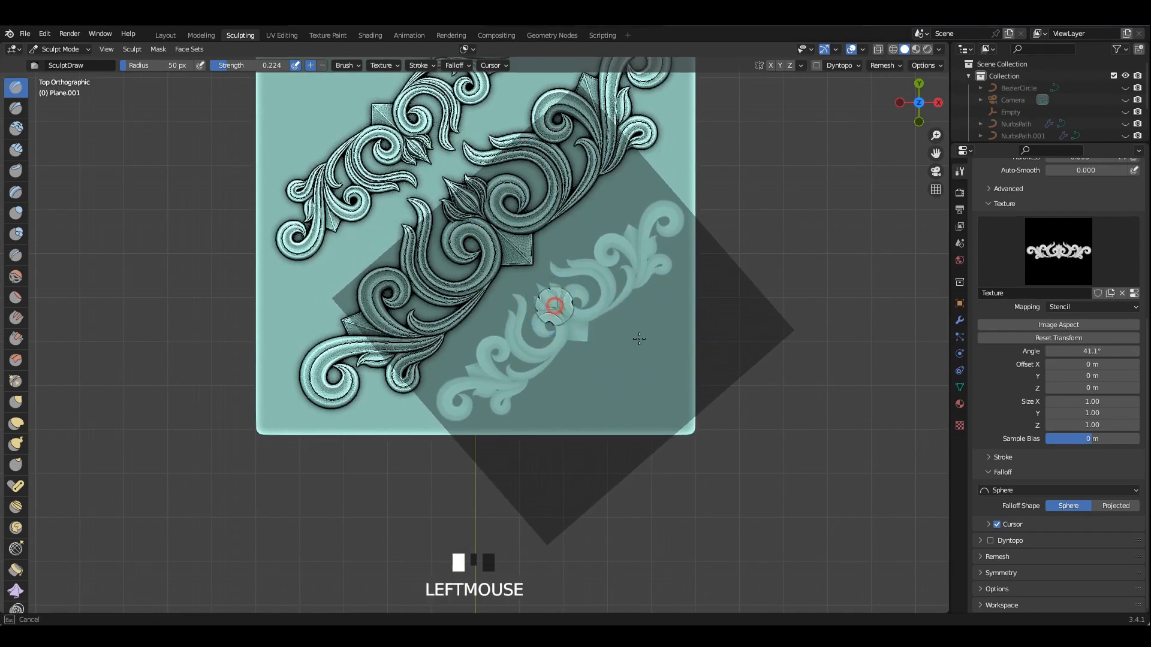
left_click_drag(879, 423, 808, 404)
mouse_move(597, 299)
right_mouse_down()
mouse_move(693, 379)
mouse_move(863, 463)
right_mouse_up()
mouse_move(539, 324)
middle_mouse_down()
mouse_move(518, 237)
mouse_move(517, 279)
middle_mouse_up()
middle_click_drag(517, 279, 509, 303, "shift")
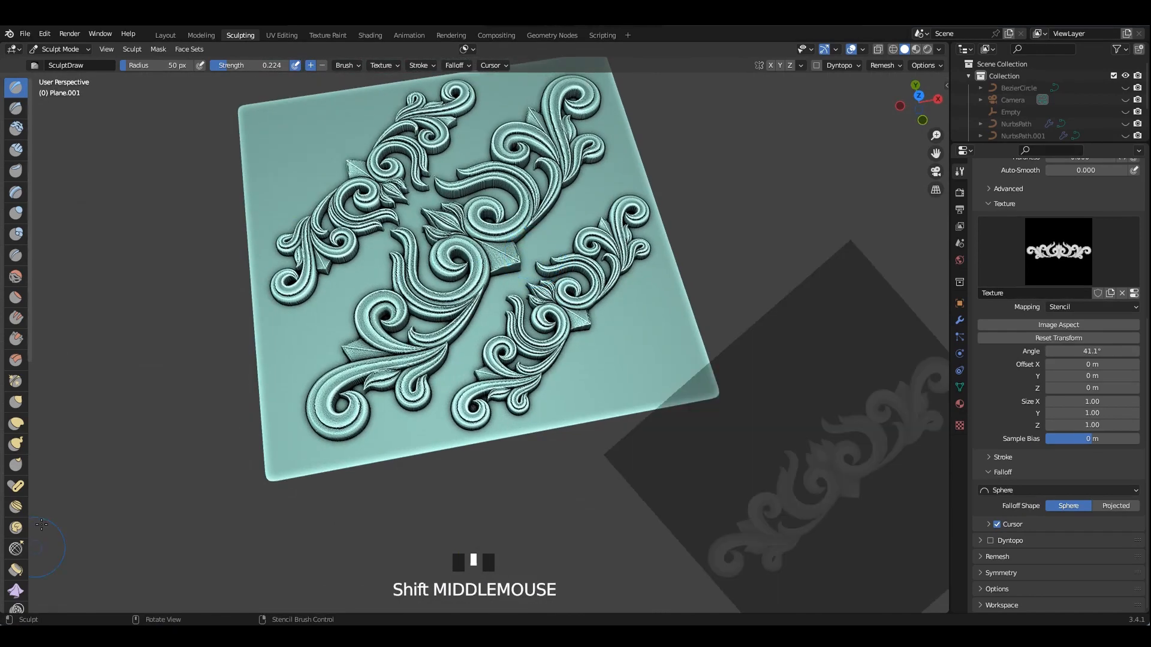
- Smooth the whole sculpted relief with the Mesh Filter set to the Smooth type at strength 1.000
left_click_drag(28, 360, 53, 360)
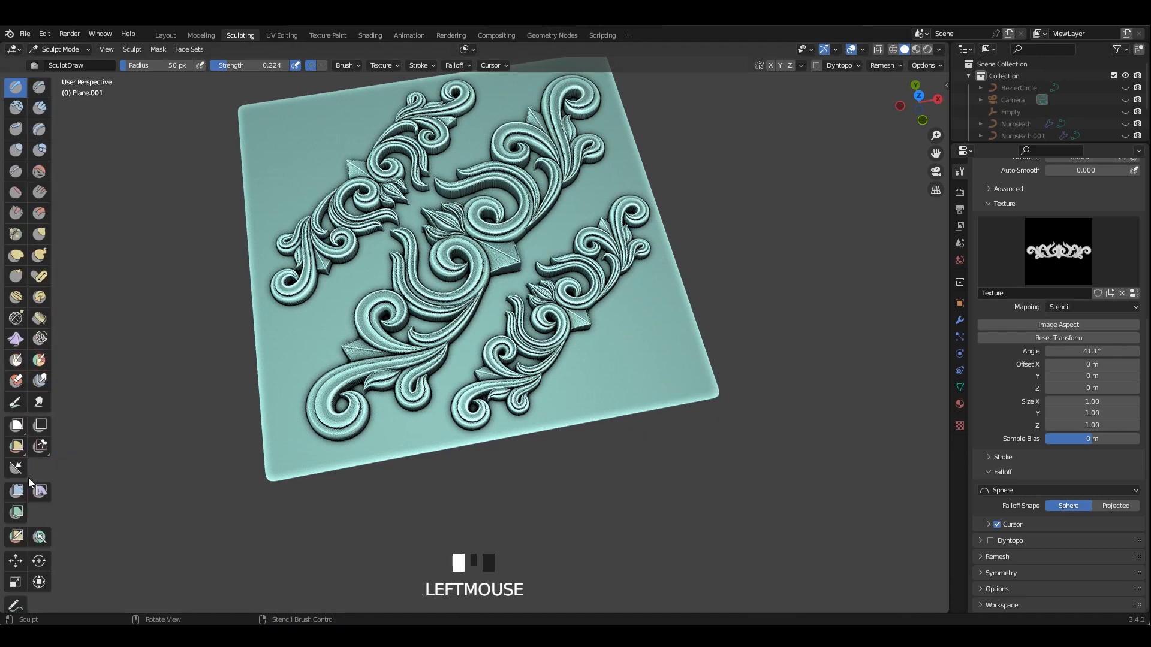
left_click(23, 446)
left_click(17, 492)
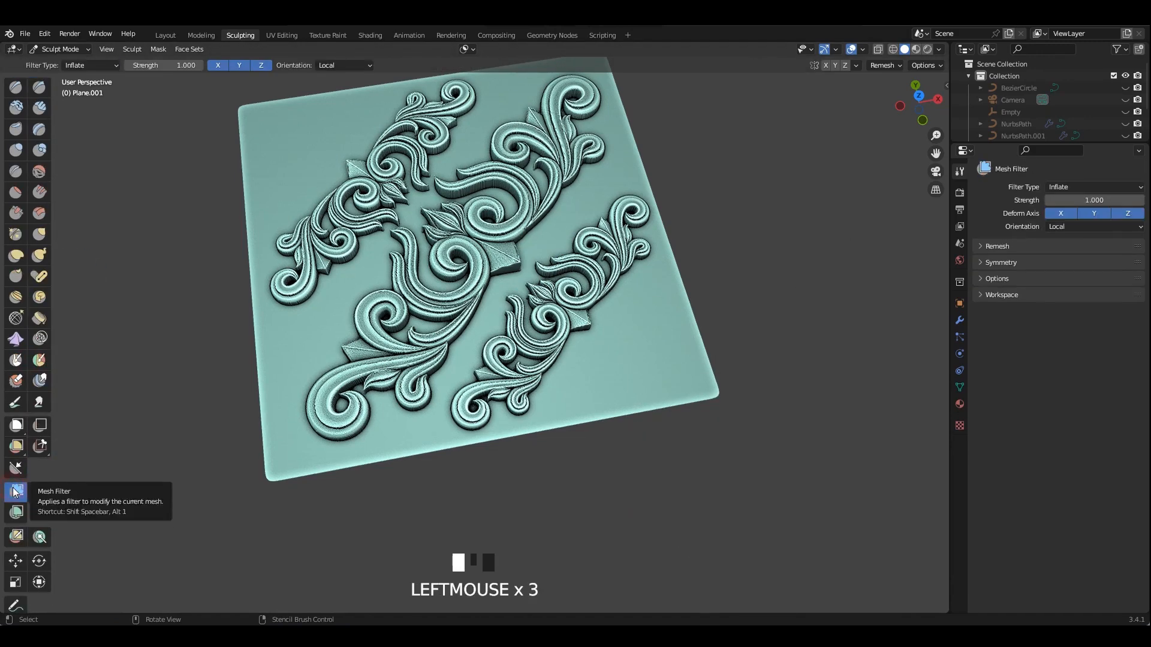
left_click(94, 80)
mouse_move(258, 215)
middle_mouse_down("shift")
mouse_move(221, 249)
mouse_move(186, 258)
middle_mouse_up("shift")
scroll(837, 185, "up", 2)
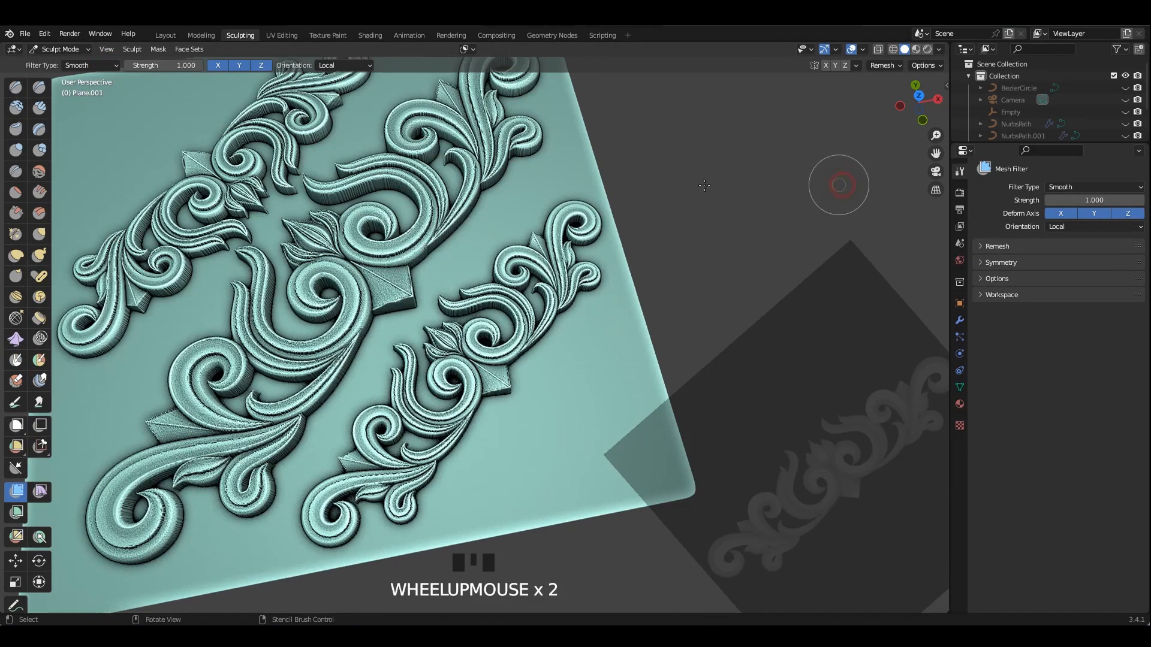
left_click_drag(702, 183, 958, 227)
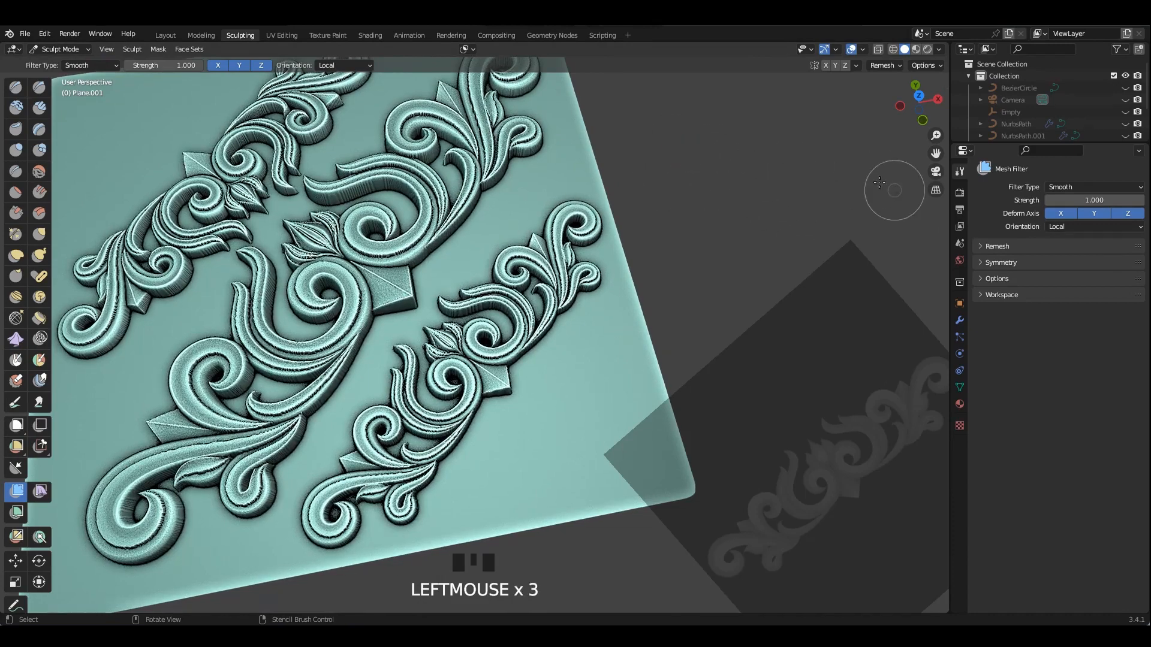
middle_click_drag(661, 133, 707, 157, "shift")
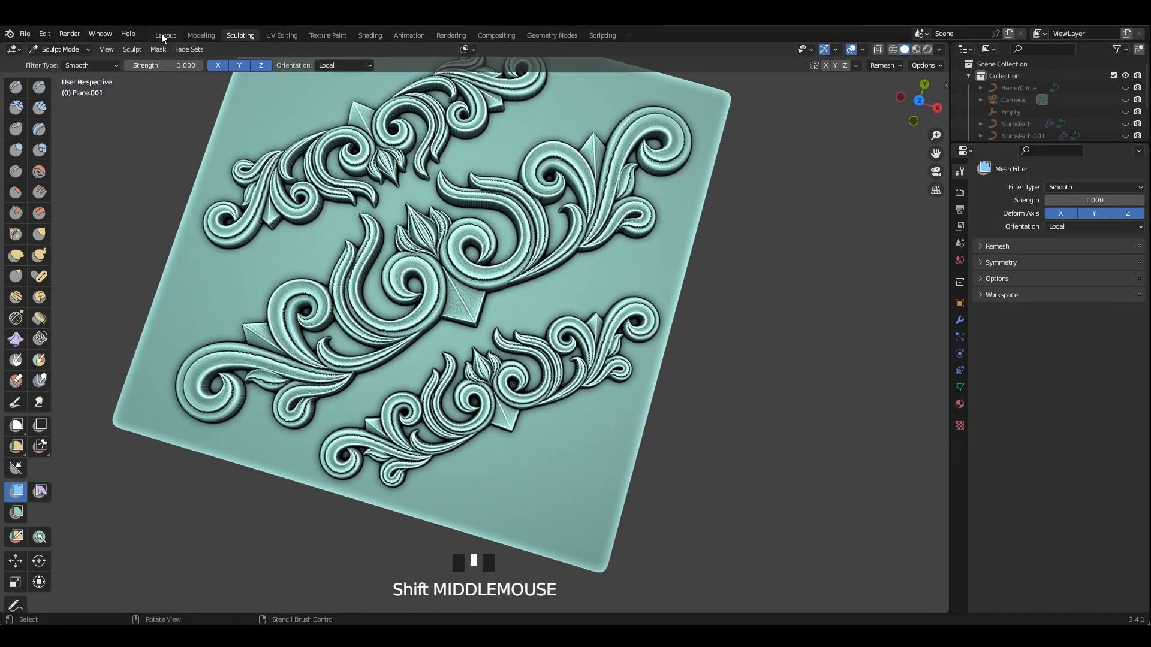
- Switch to the Layout workspace and change the viewport MatCap to a reddish-brown material
middle_click_drag(484, 259, 599, 258)
left_click(759, 257)
middle_click_drag(760, 257, 671, 336)
middle_click_drag(672, 335, 559, 235, "shift")
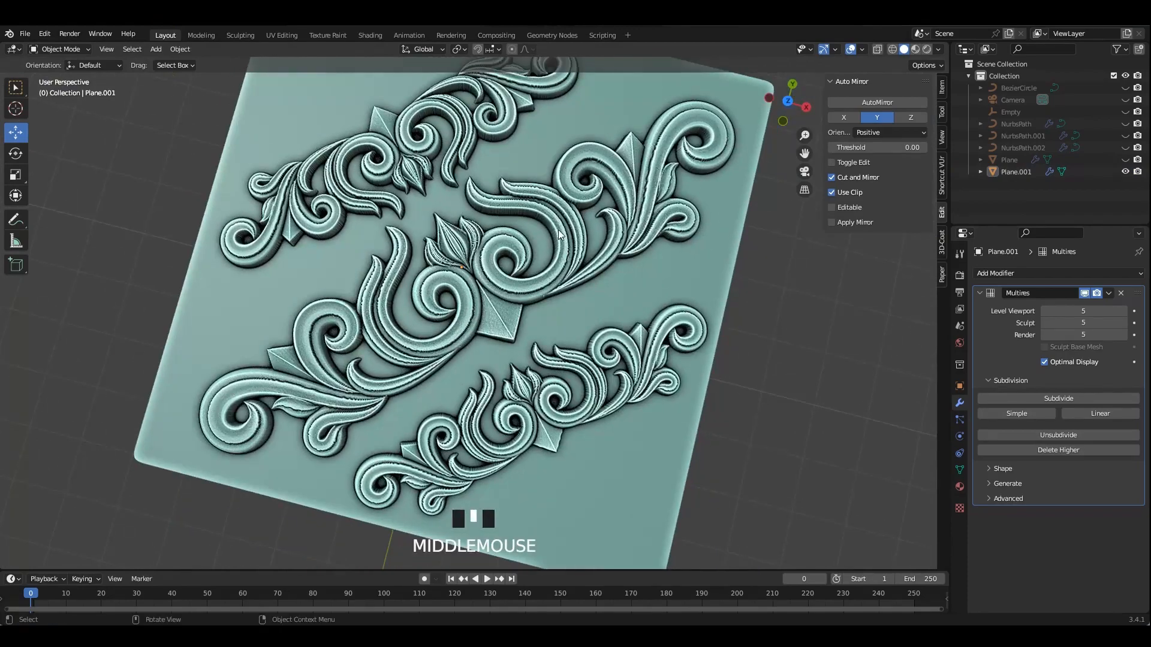
left_click(938, 49)
left_click(938, 134)
left_click(786, 220)
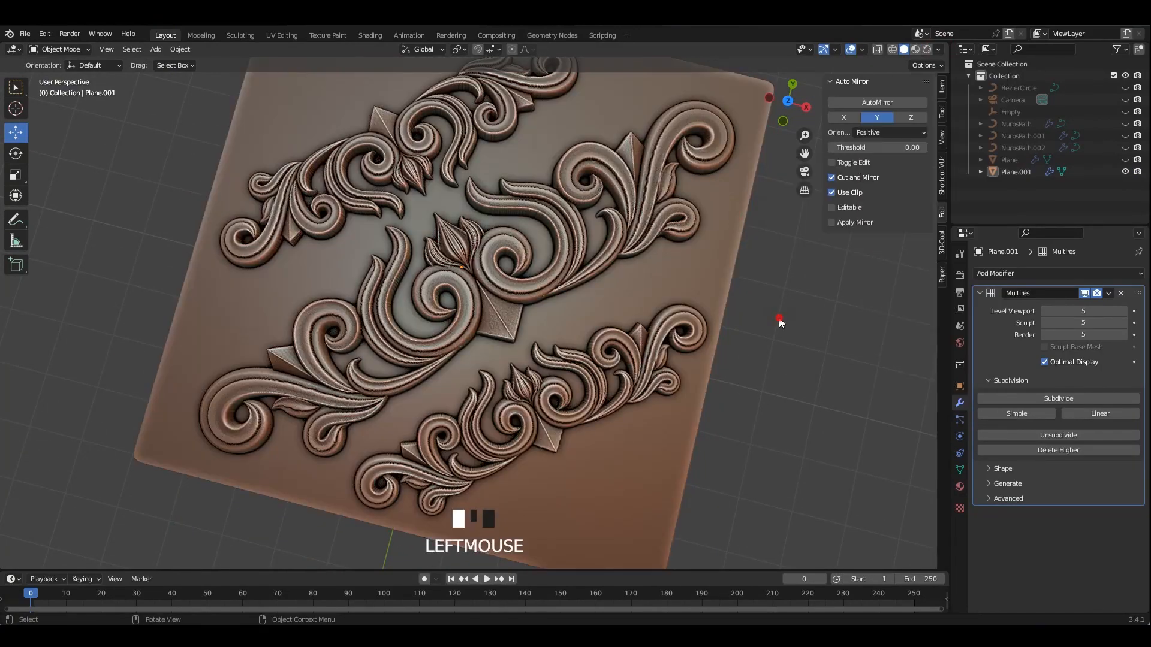
- Examine the finished relief ornaments on the plane from several angles
middle_click_drag(812, 336, 689, 287)
mouse_move(689, 288)
middle_mouse_down("shift")
mouse_move(595, 247)
mouse_move(497, 260)
mouse_move(706, 266)
middle_mouse_up("shift")
scroll(672, 249, "down", 2)
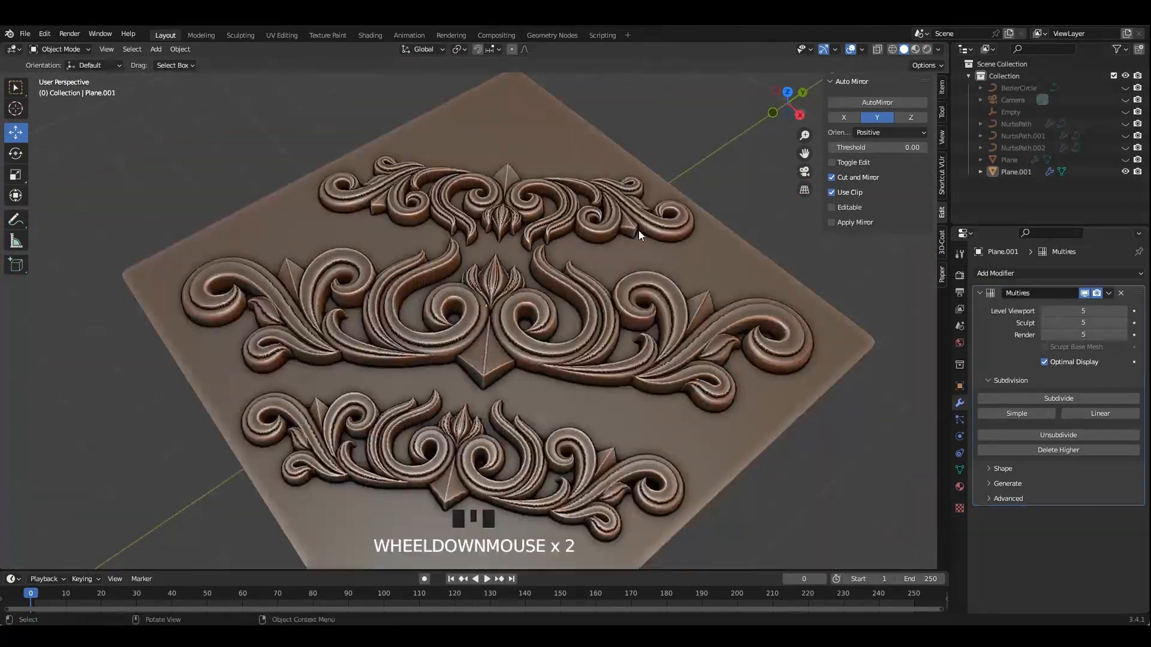
middle_click_drag(639, 230, 567, 234)
scroll(644, 275, "down", 2)
scroll(605, 252, "up", 2)
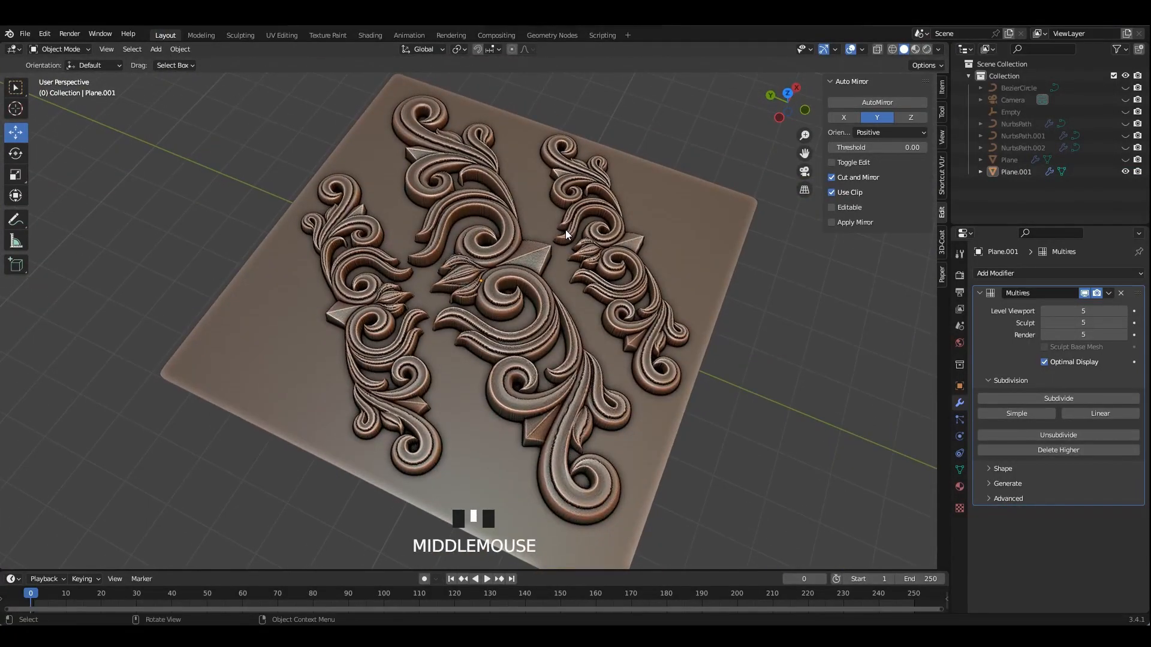